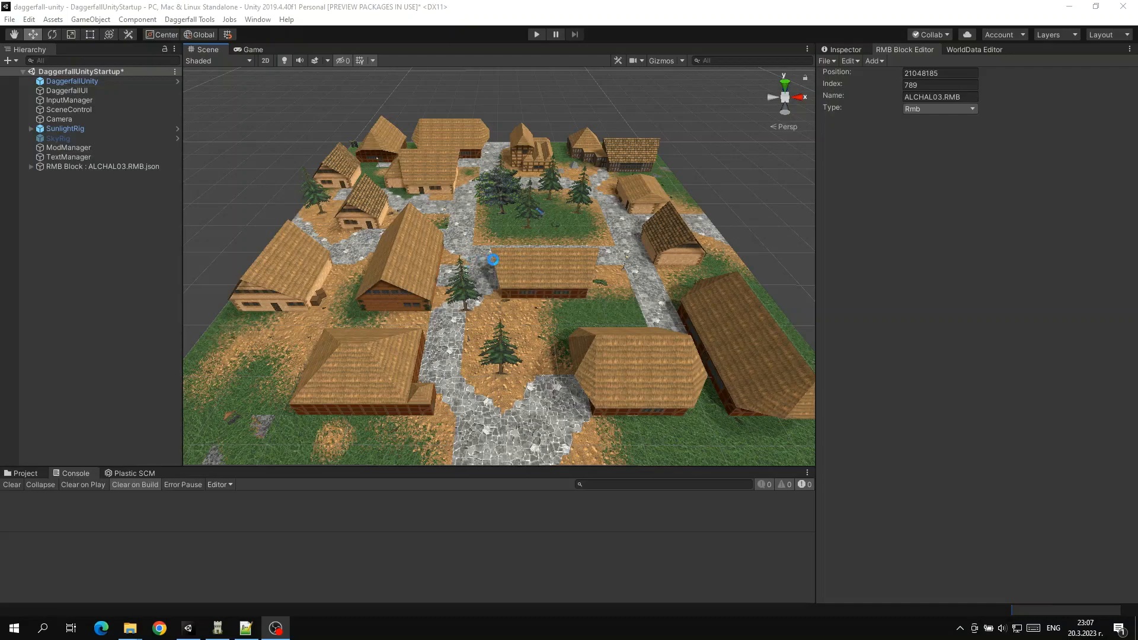
Step: Select the front wooden crate beside the corner of the house
{"action": "right_click_drag", "start_coordinate": [485, 257], "coordinate": [459, 425]}
{"action": "key", "text": "w"}
{"action": "key", "text": "s"}
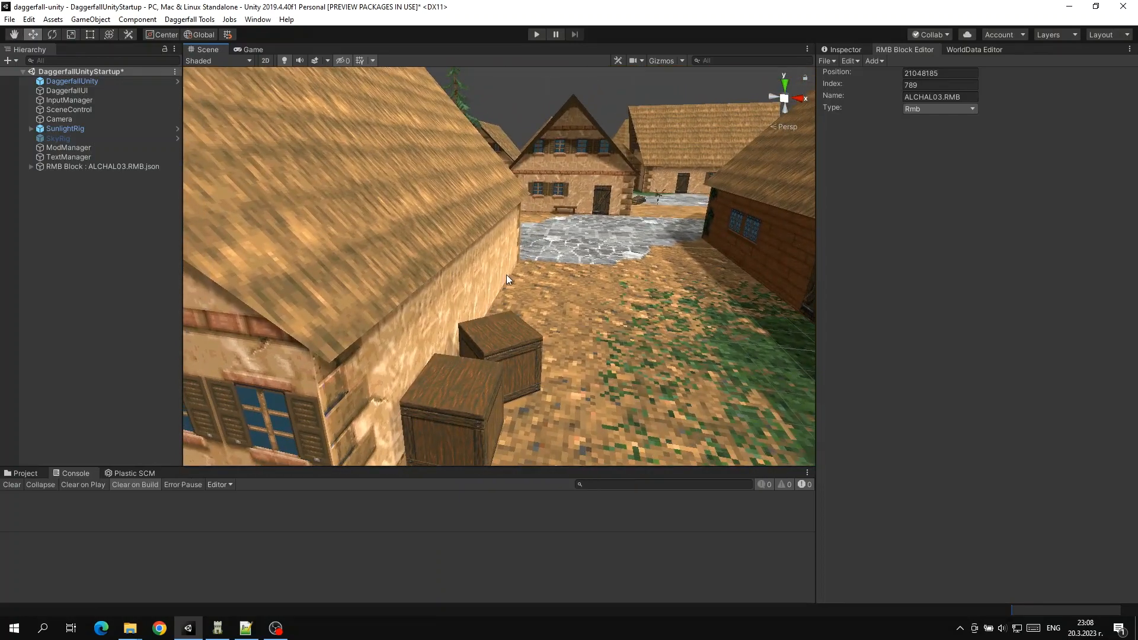
{"action": "right_click_drag", "start_coordinate": [606, 274], "coordinate": [490, 293]}
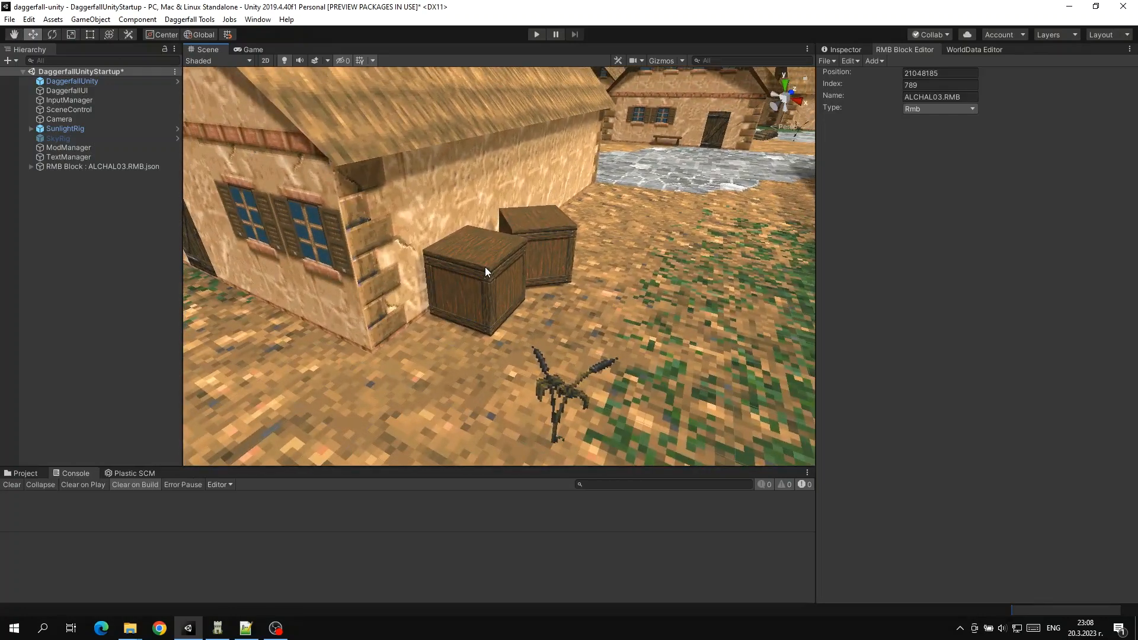
{"action": "left_click", "coordinate": [485, 267]}
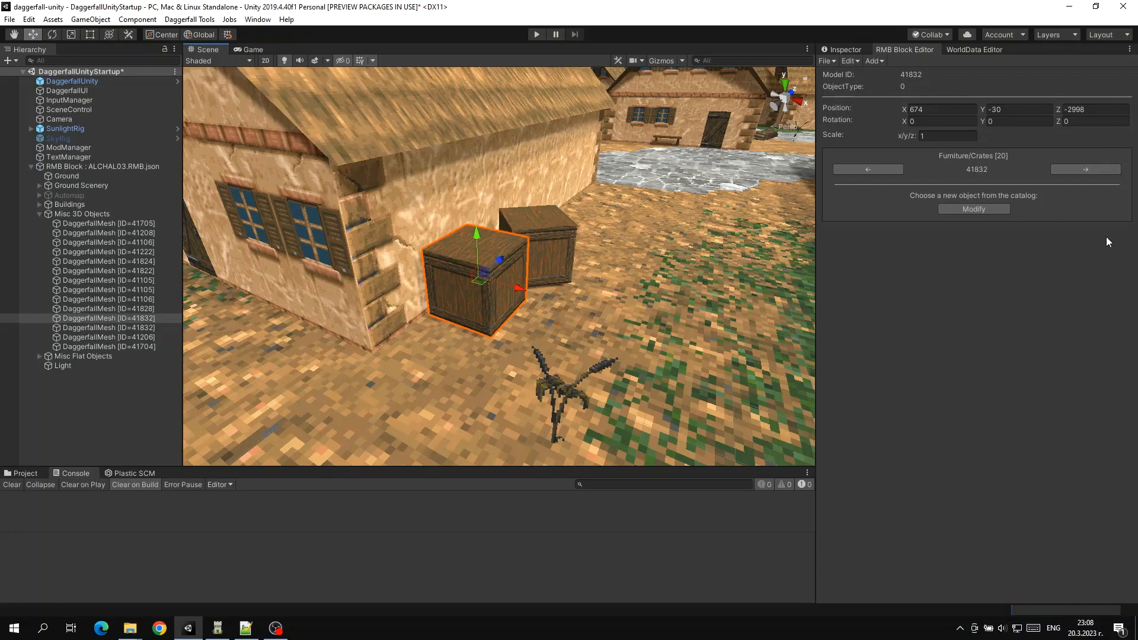
Step: Cycle the selected crate through the neighbouring crate models between 41829 and 41833, ending back on 41832
{"action": "left_click", "coordinate": [1084, 170]}
{"action": "left_click", "coordinate": [887, 168]}
{"action": "left_click", "coordinate": [884, 170]}
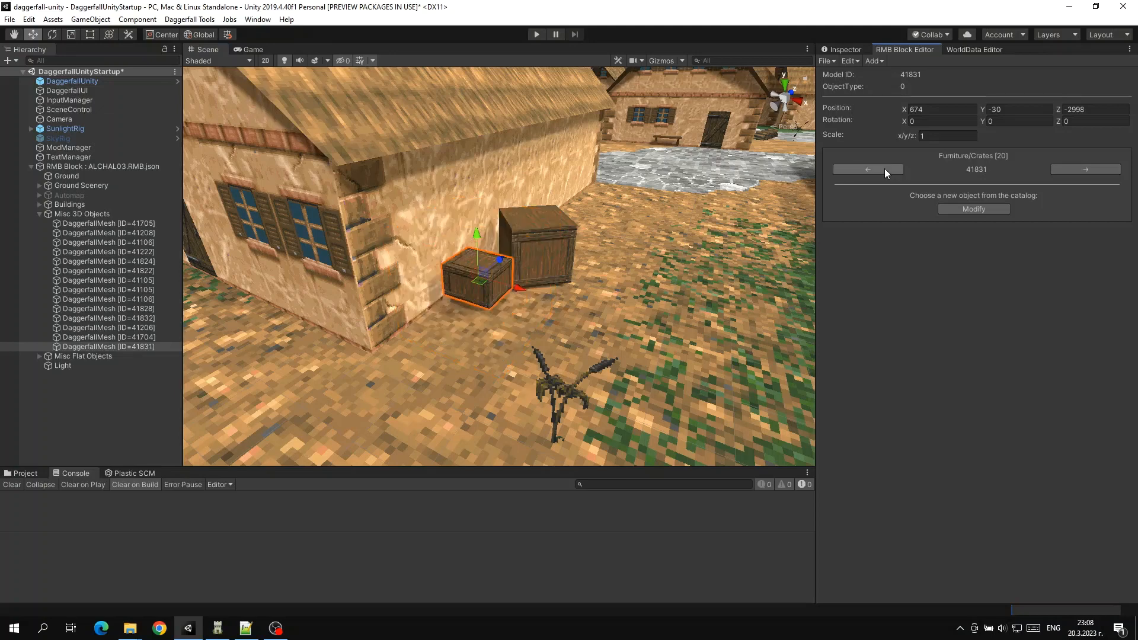
{"action": "left_click", "coordinate": [884, 169]}
{"action": "left_click", "coordinate": [884, 168]}
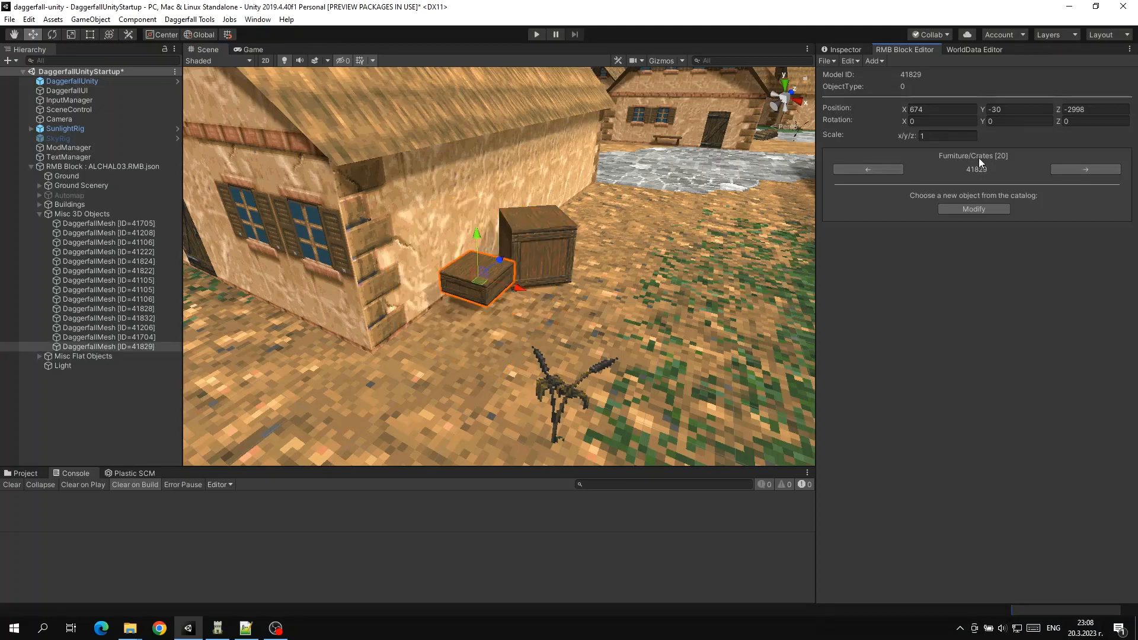
{"action": "left_click", "coordinate": [1089, 169]}
{"action": "left_click", "coordinate": [1089, 169]}
{"action": "left_click", "coordinate": [1089, 169]}
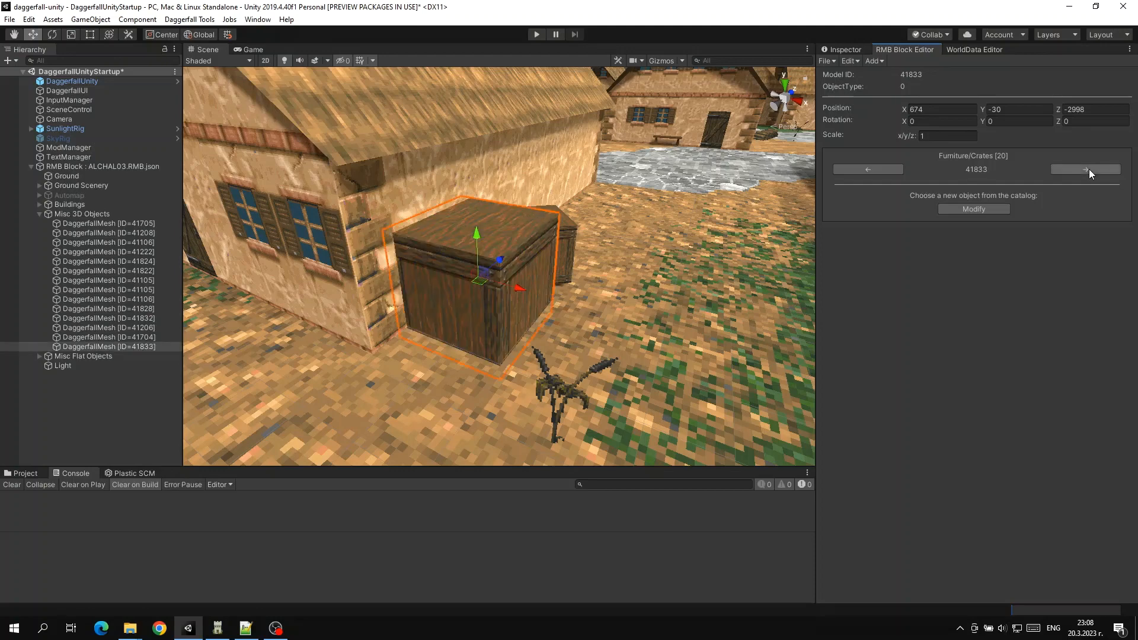
{"action": "left_click", "coordinate": [1089, 169]}
{"action": "left_click", "coordinate": [873, 173]}
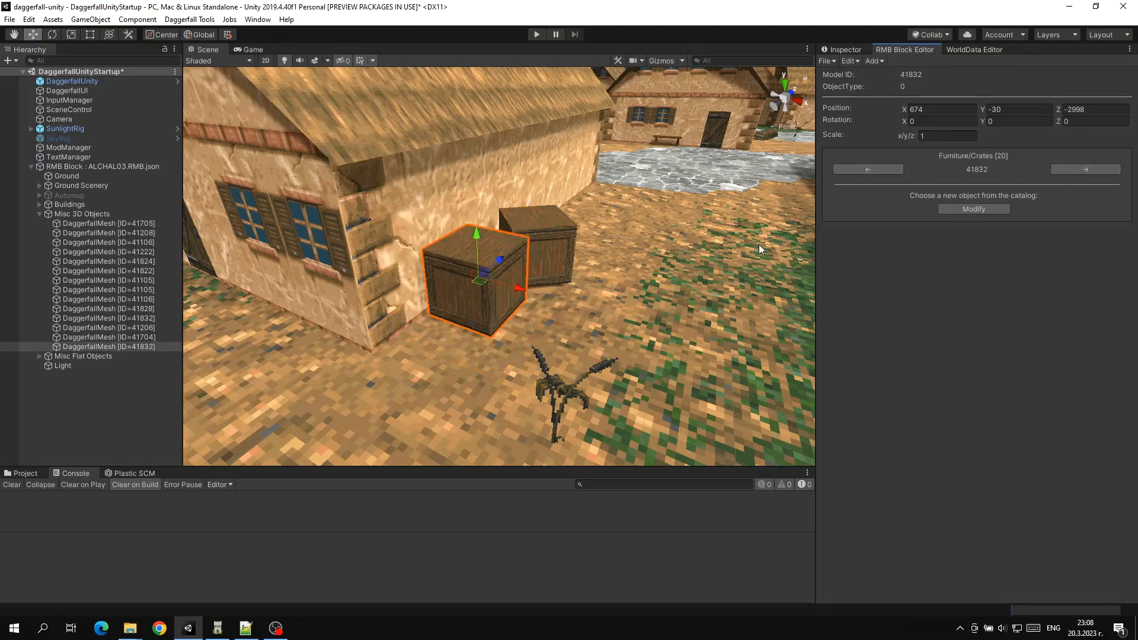
{"action": "left_click", "coordinate": [178, 21]}
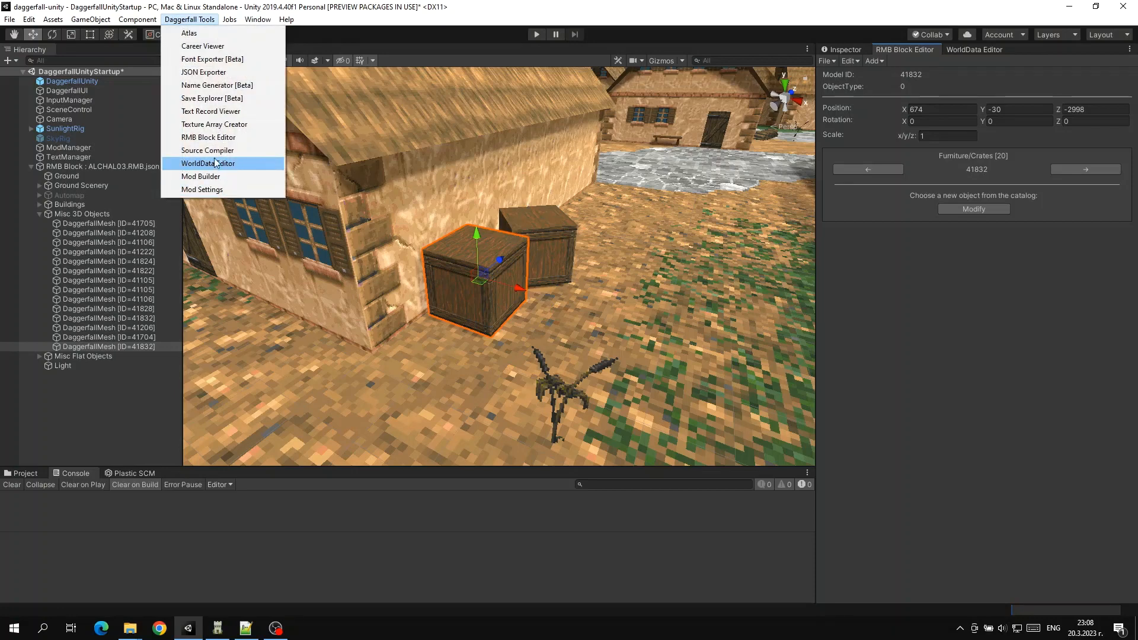
{"action": "left_click", "coordinate": [464, 14]}
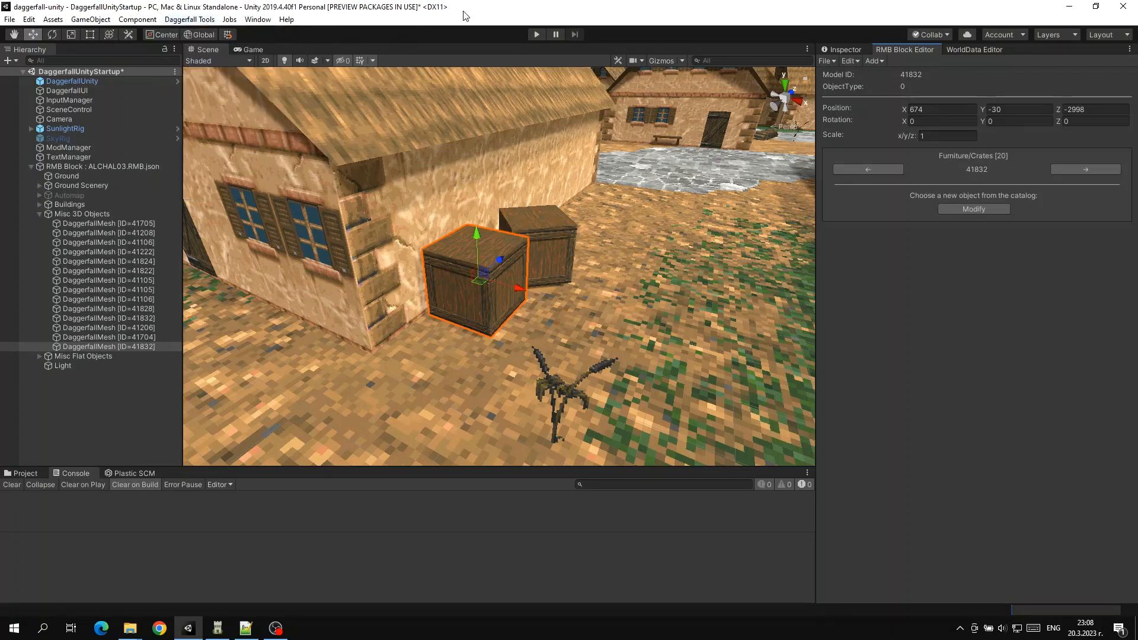
Step: Step the crate backward through the Furniture/Crates variants to model 41815
{"action": "left_click", "coordinate": [877, 170]}
{"action": "left_click", "coordinate": [877, 170]}
{"action": "left_click", "coordinate": [877, 170]}
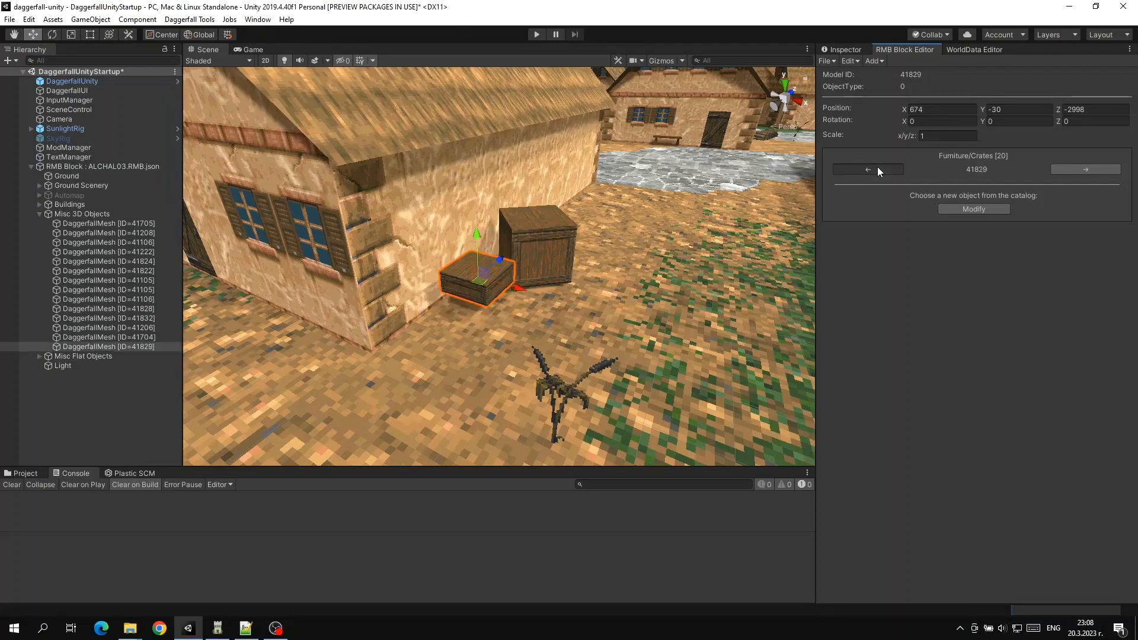
{"action": "left_click", "coordinate": [877, 170]}
{"action": "left_click", "coordinate": [877, 170]}
{"action": "left_click", "coordinate": [877, 170]}
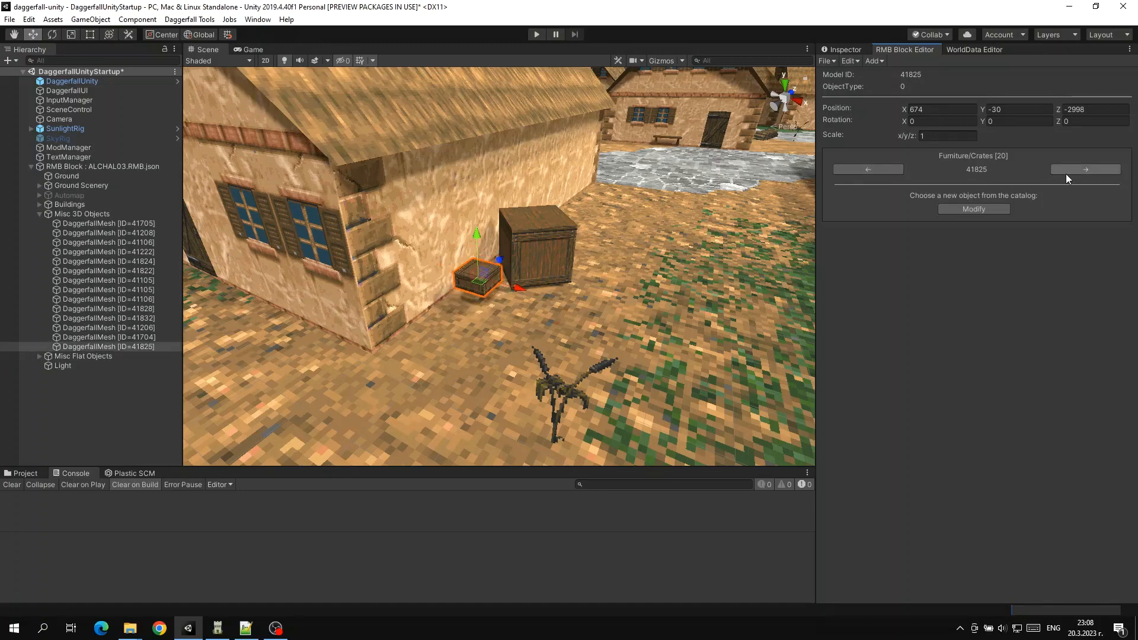
{"action": "left_click", "coordinate": [863, 169]}
{"action": "left_click", "coordinate": [862, 168]}
{"action": "left_click", "coordinate": [862, 168]}
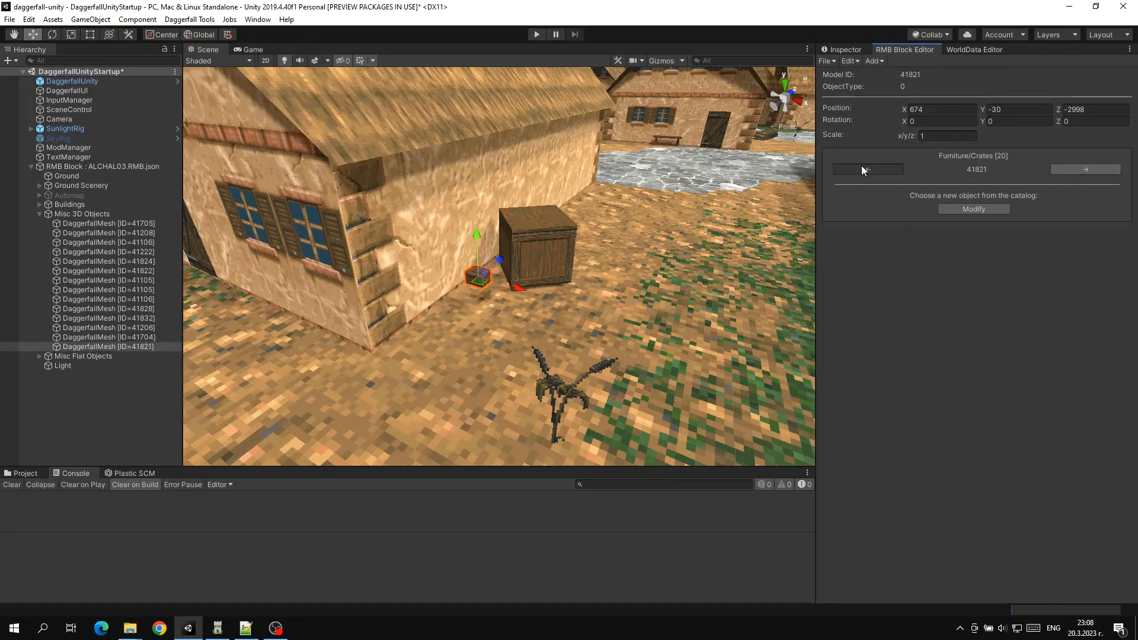
{"action": "left_click", "coordinate": [862, 169]}
{"action": "left_click", "coordinate": [861, 169]}
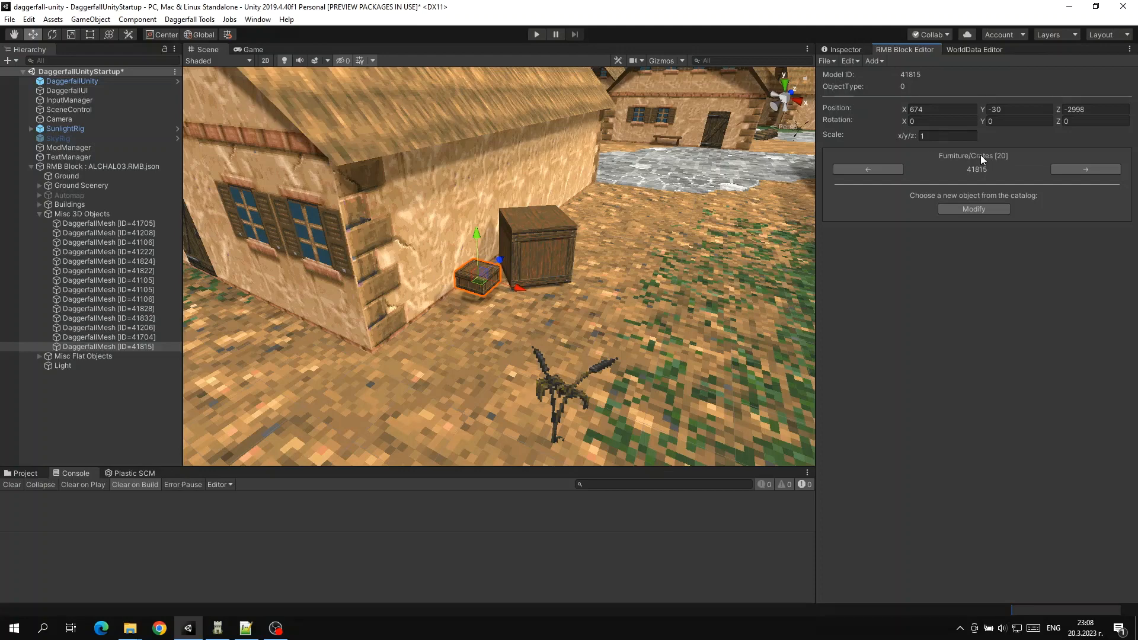
Step: Step the crate forward through the variants to model 41822 and inspect it beside the house
{"action": "left_click", "coordinate": [1076, 168]}
{"action": "left_click", "coordinate": [1075, 169]}
{"action": "left_click", "coordinate": [1076, 168]}
{"action": "left_click", "coordinate": [1076, 168]}
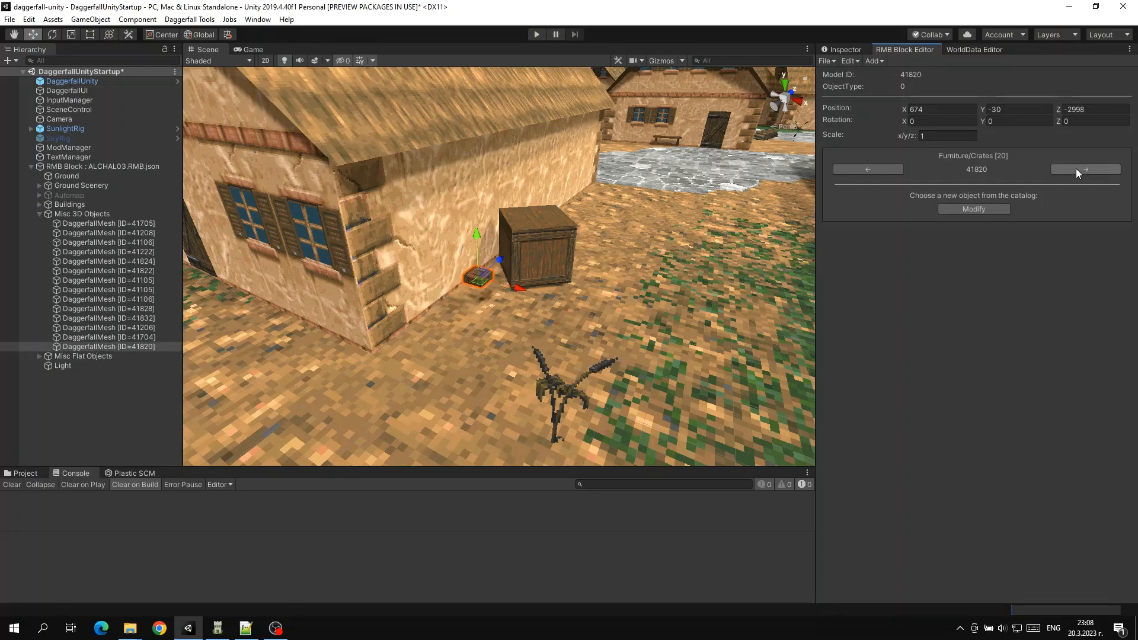
{"action": "left_click", "coordinate": [1076, 169]}
{"action": "left_click", "coordinate": [1076, 168]}
{"action": "left_click", "coordinate": [867, 170]}
{"action": "right_click_drag", "start_coordinate": [472, 233], "coordinate": [525, 193]}
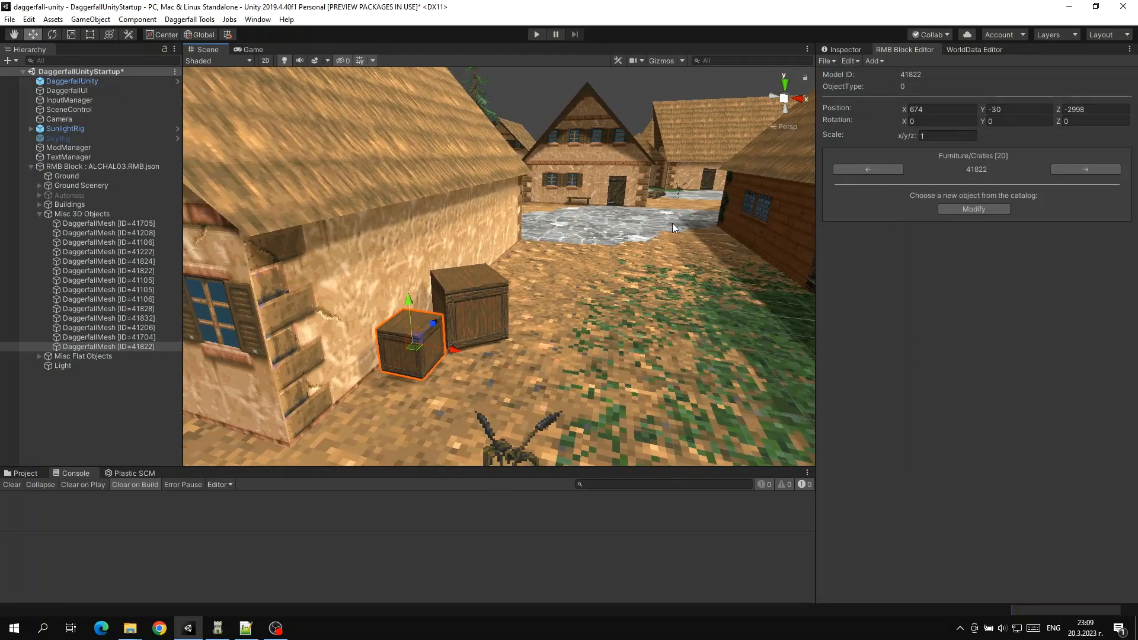
{"action": "right_click_drag", "start_coordinate": [540, 240], "coordinate": [670, 259]}
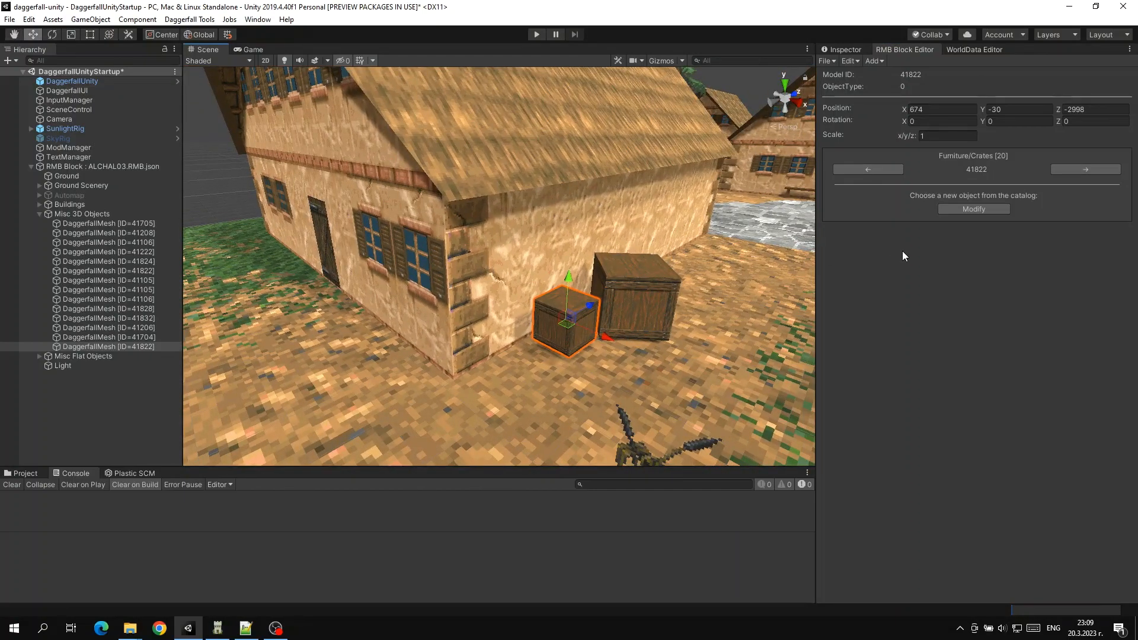
Step: Replace the selected crate with the Dresser (41032) from the Furniture group of the object catalog
{"action": "left_click", "coordinate": [976, 209]}
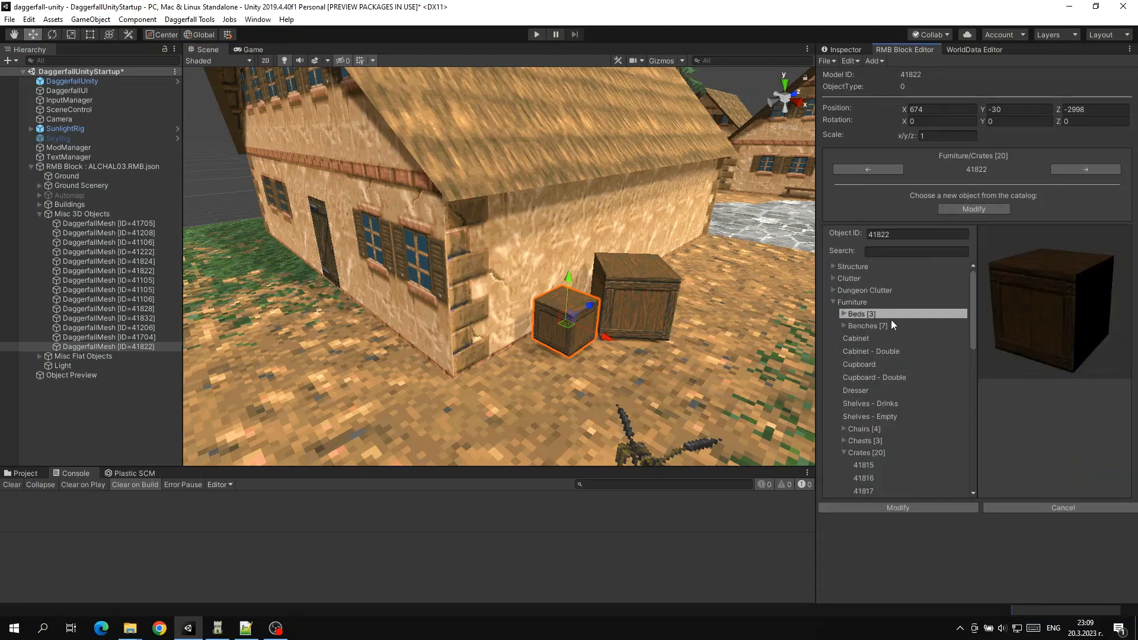
{"action": "scroll", "coordinate": [927, 333], "scroll_direction": "down", "scroll_amount": 4}
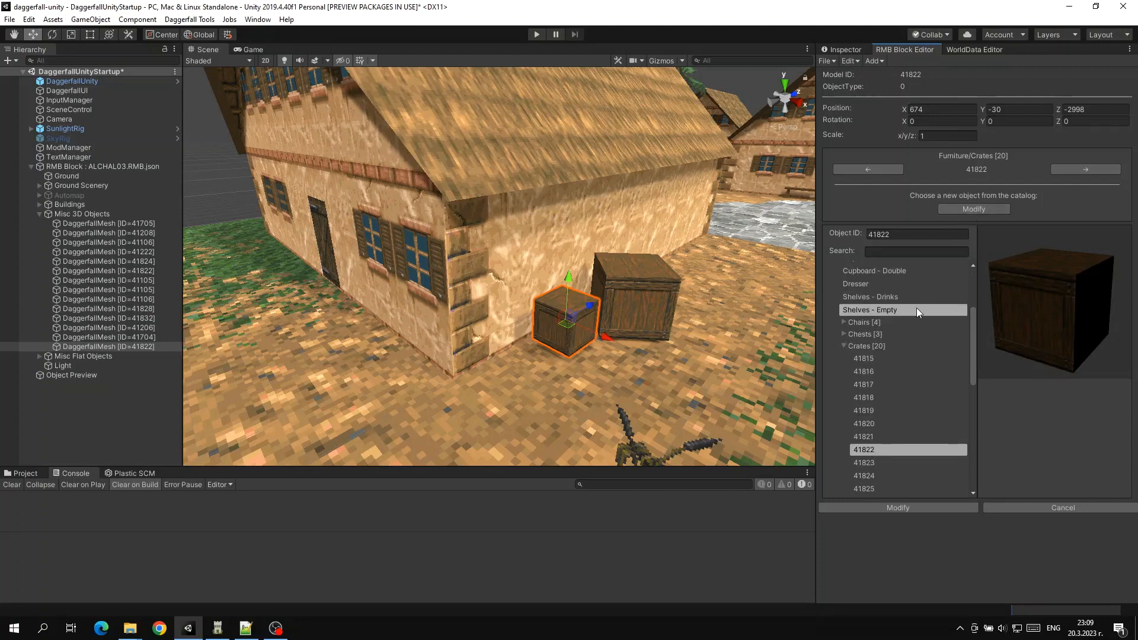
{"action": "left_click", "coordinate": [855, 285]}
{"action": "left_click", "coordinate": [898, 507]}
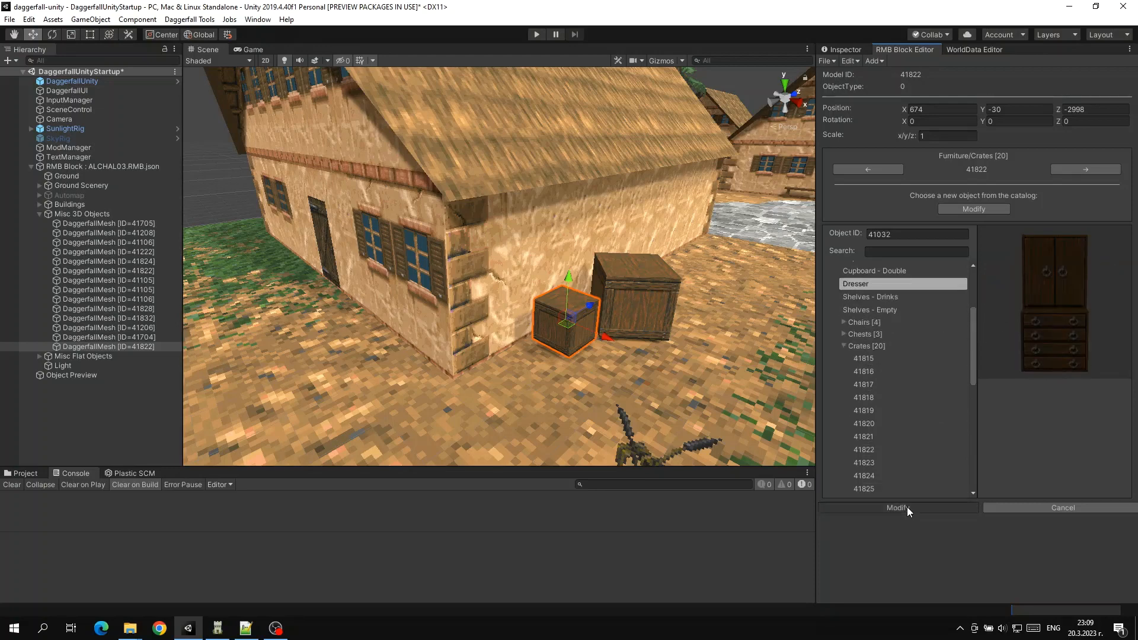
Step: Select the street lamp by the stone path and swap it to the street lamp variant 210.28
{"action": "right_click_drag", "start_coordinate": [667, 282], "coordinate": [1001, 213]}
{"action": "key", "text": "w"}
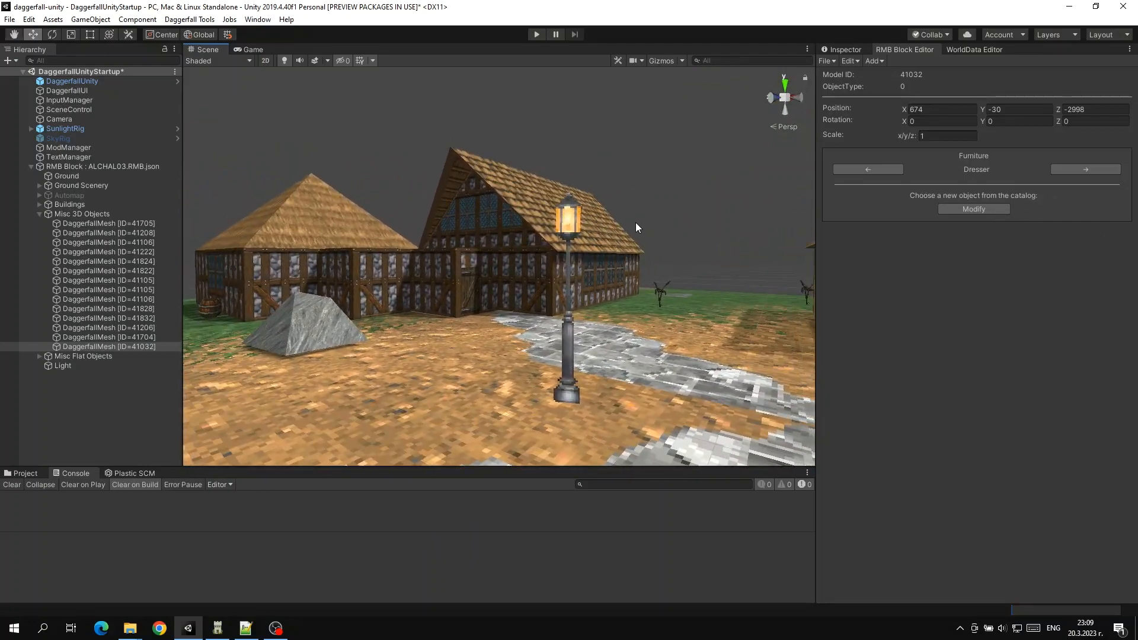
{"action": "left_click", "coordinate": [571, 210]}
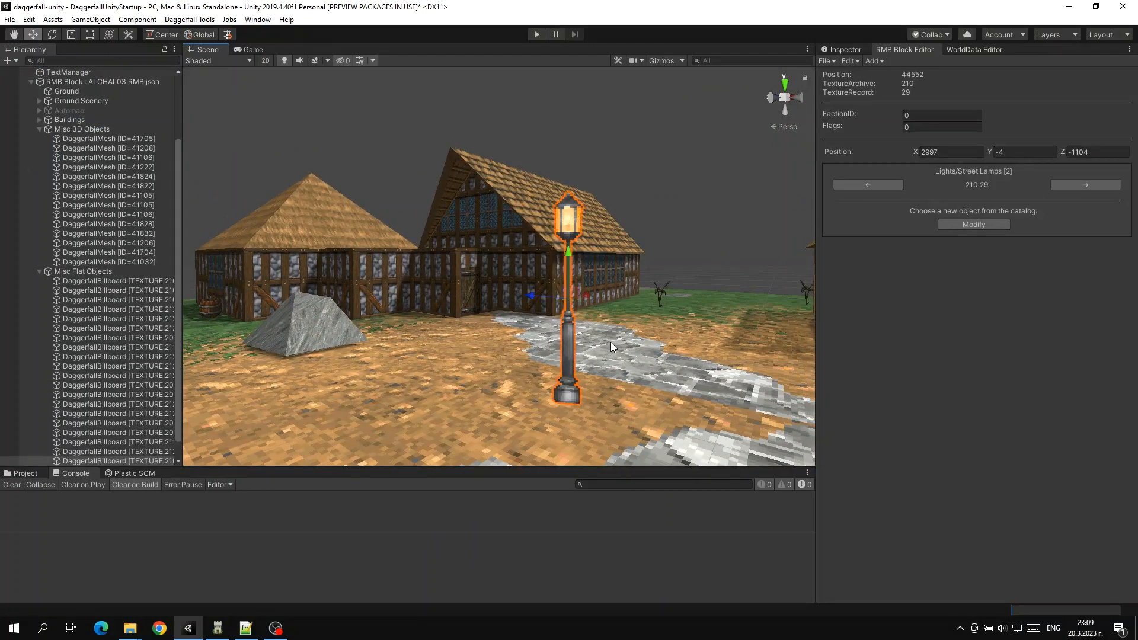
{"action": "left_click", "coordinate": [878, 185]}
{"action": "left_click", "coordinate": [1087, 186]}
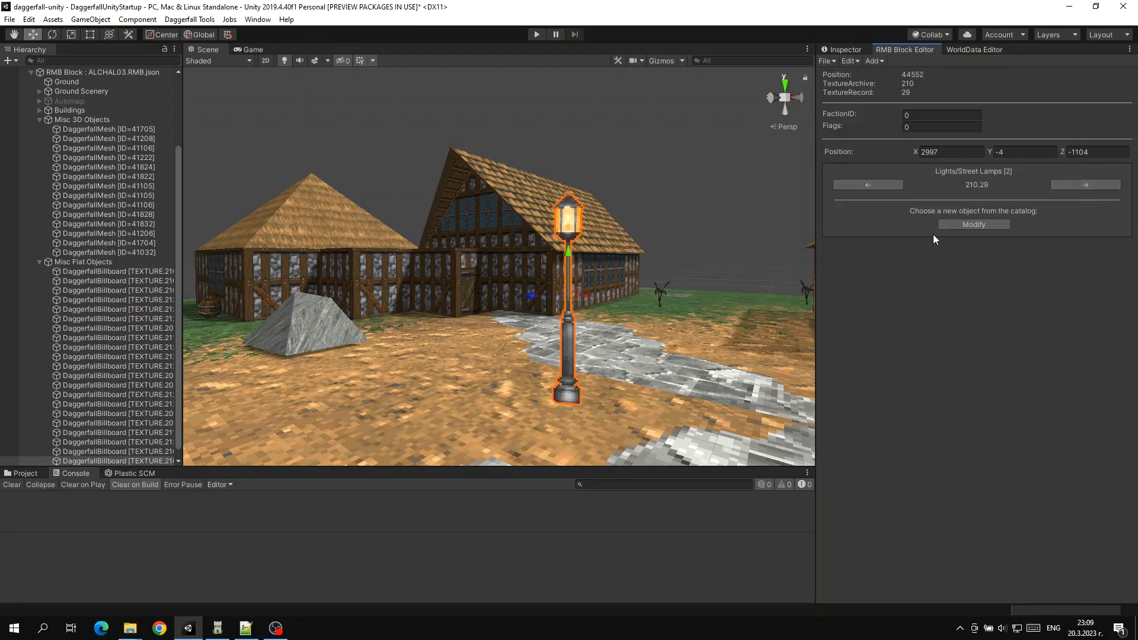
{"action": "left_click", "coordinate": [897, 189]}
Step: Replace the street lamp with Containers - Sack (205.44) from the Interior group of the catalog
{"action": "left_click", "coordinate": [988, 225]}
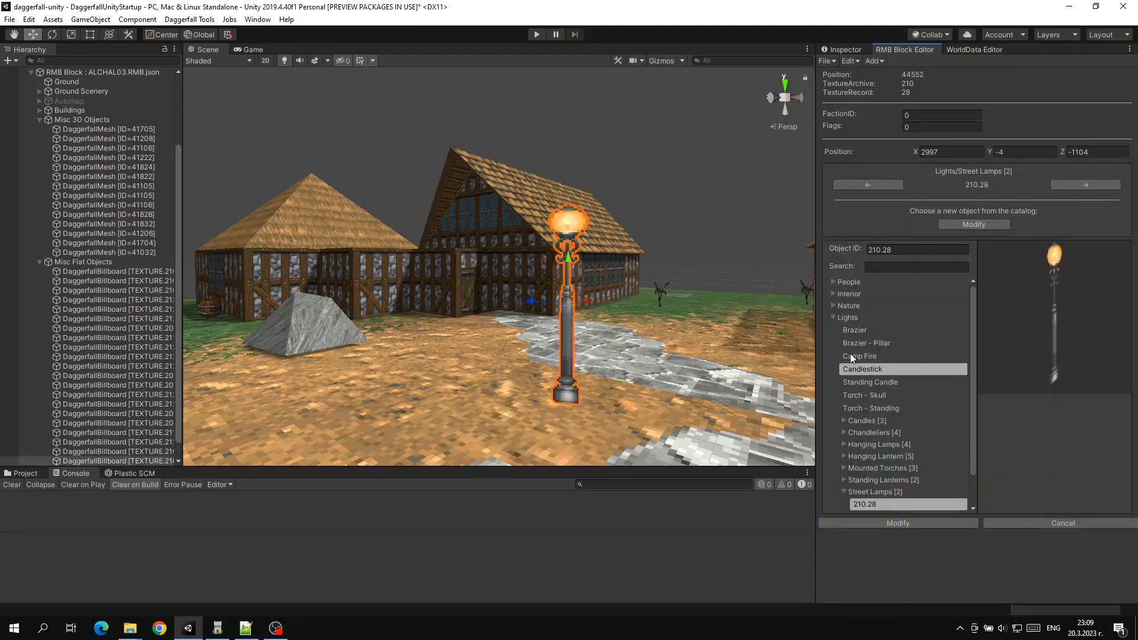
{"action": "left_click", "coordinate": [848, 293]}
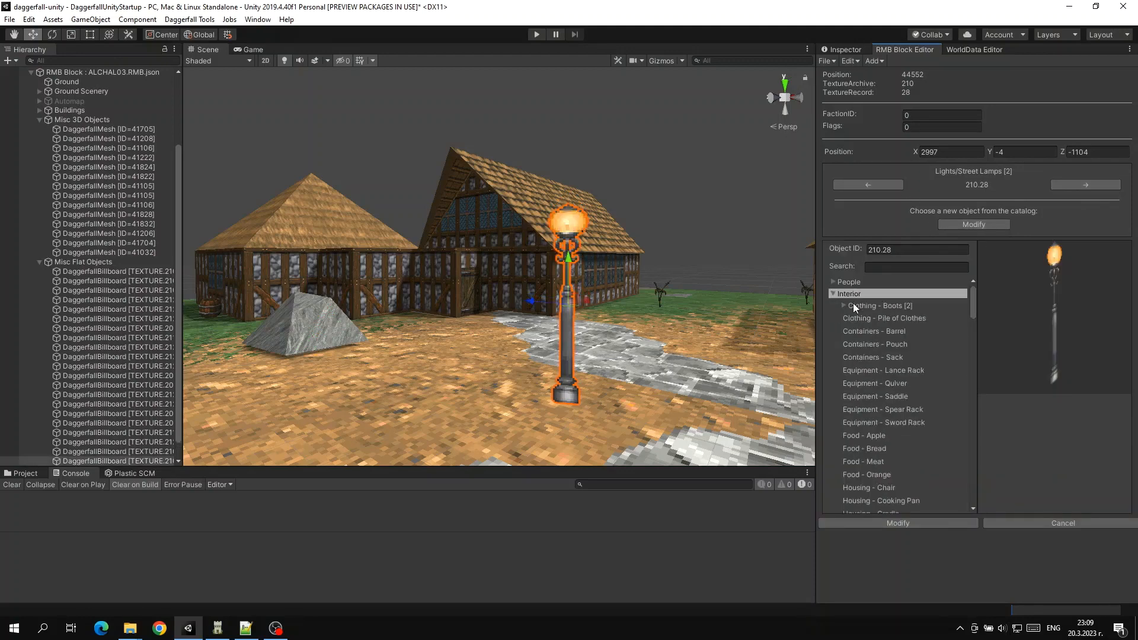
{"action": "left_click", "coordinate": [877, 359]}
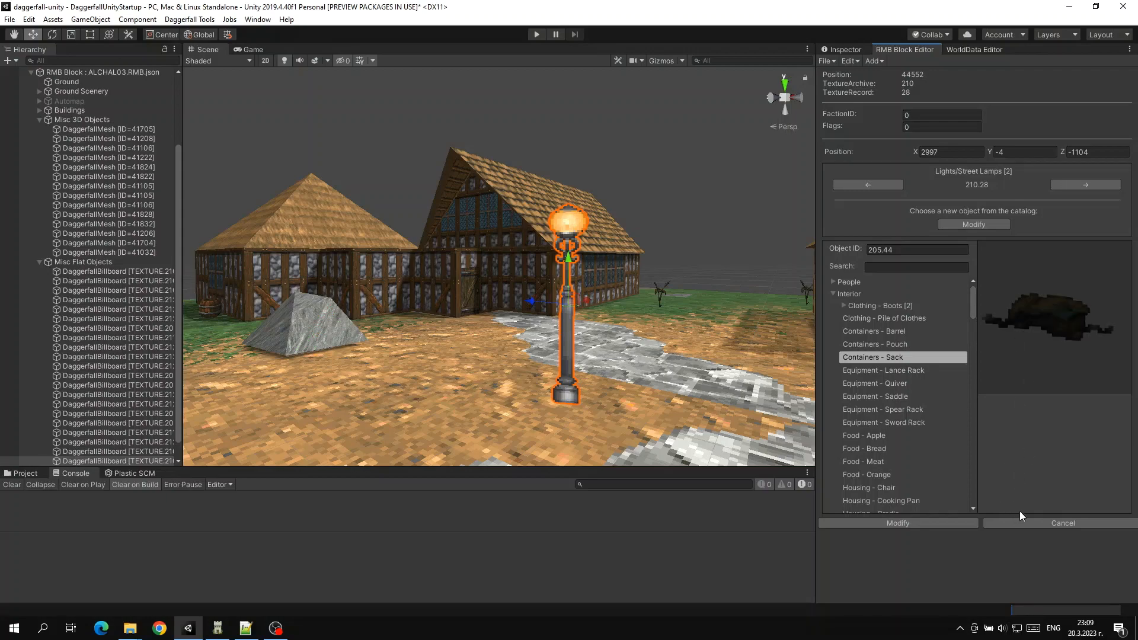
{"action": "left_click", "coordinate": [927, 524]}
Step: Cycle the sack through the neighbouring Interior objects, such as the quiver, and end on Containers - Pouch
{"action": "right_click_drag", "start_coordinate": [704, 309], "coordinate": [710, 364]}
{"action": "key", "text": "w"}
{"action": "left_click", "coordinate": [1068, 183]}
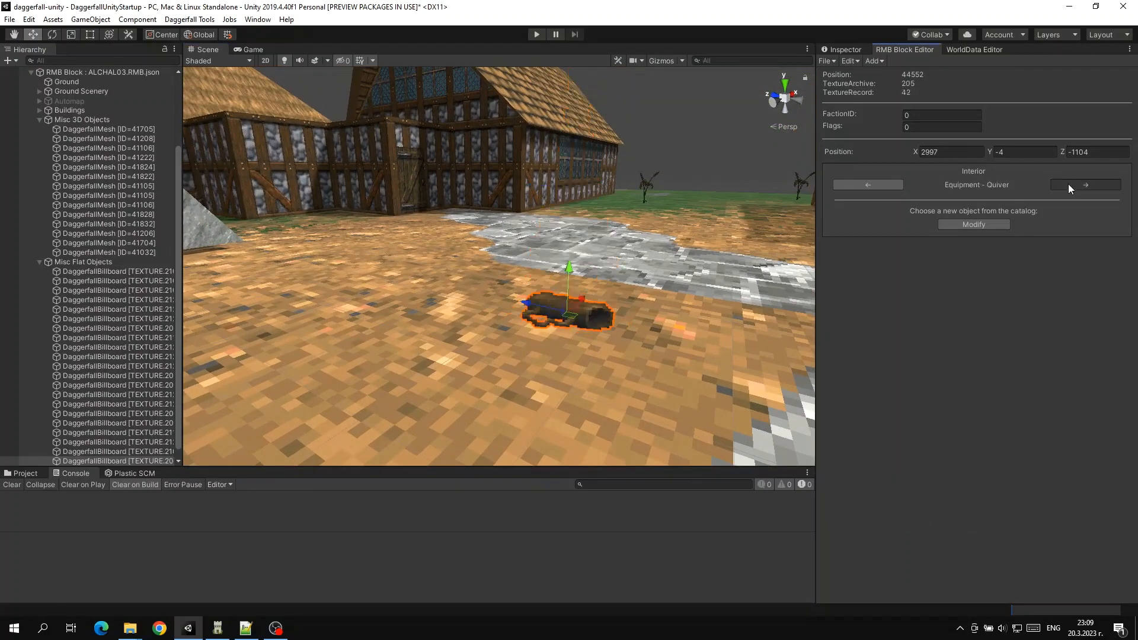
{"action": "left_click", "coordinate": [871, 185]}
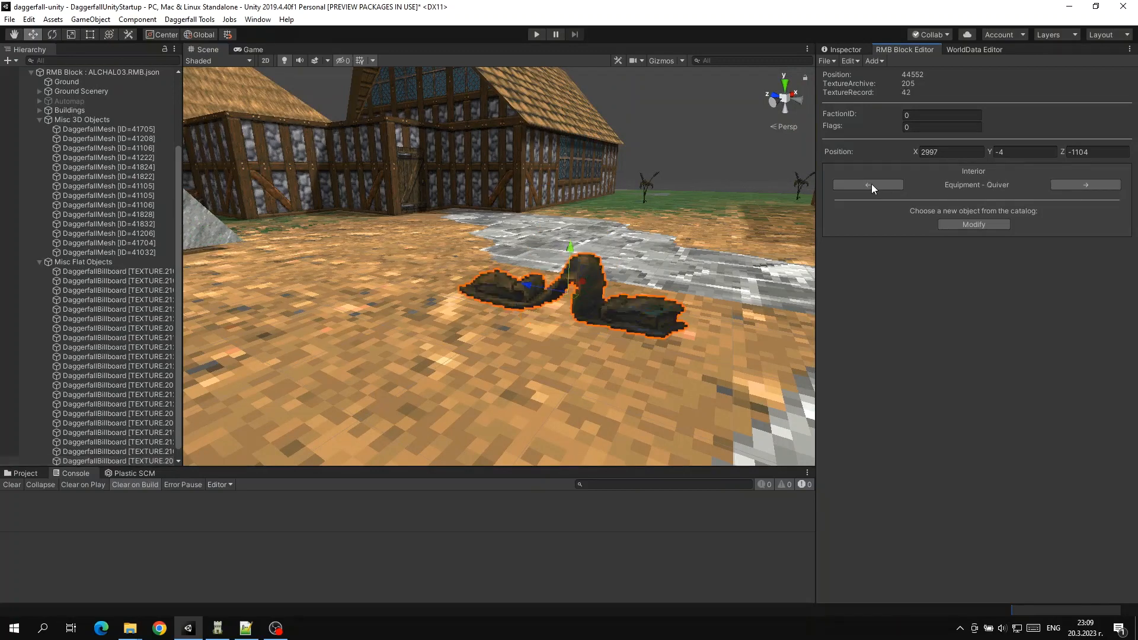
{"action": "left_click", "coordinate": [874, 184]}
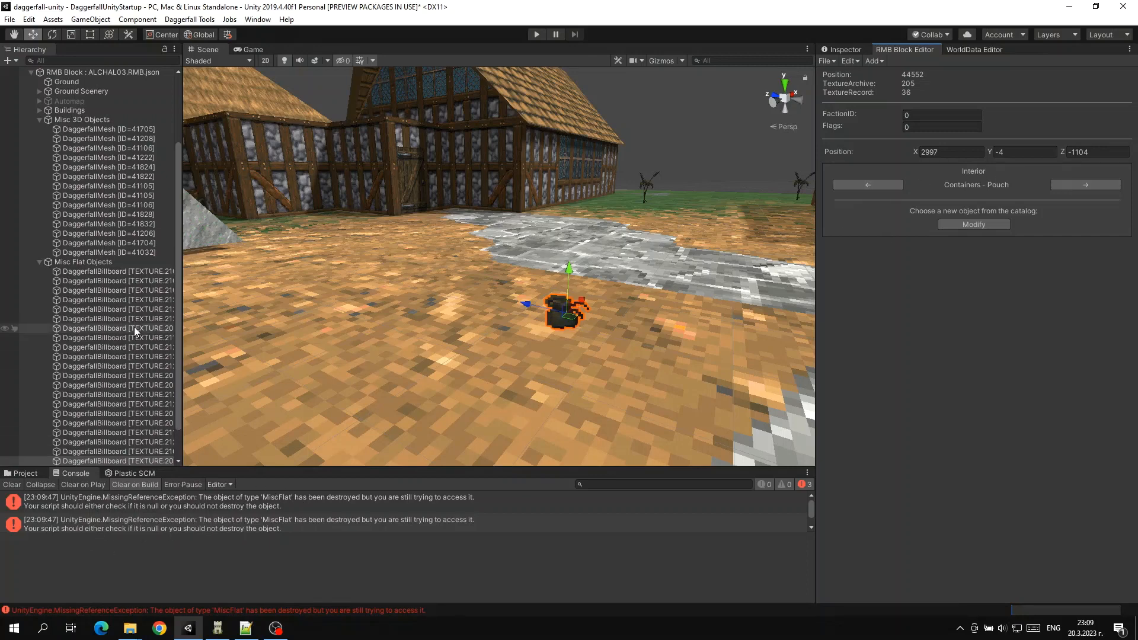
Step: Delete the three stray TEXTURE.205 billboards outside the RMB block in the hierarchy and clear the console
{"action": "scroll", "coordinate": [134, 327], "scroll_direction": "down", "scroll_amount": 2}
{"action": "left_click", "coordinate": [105, 446]}
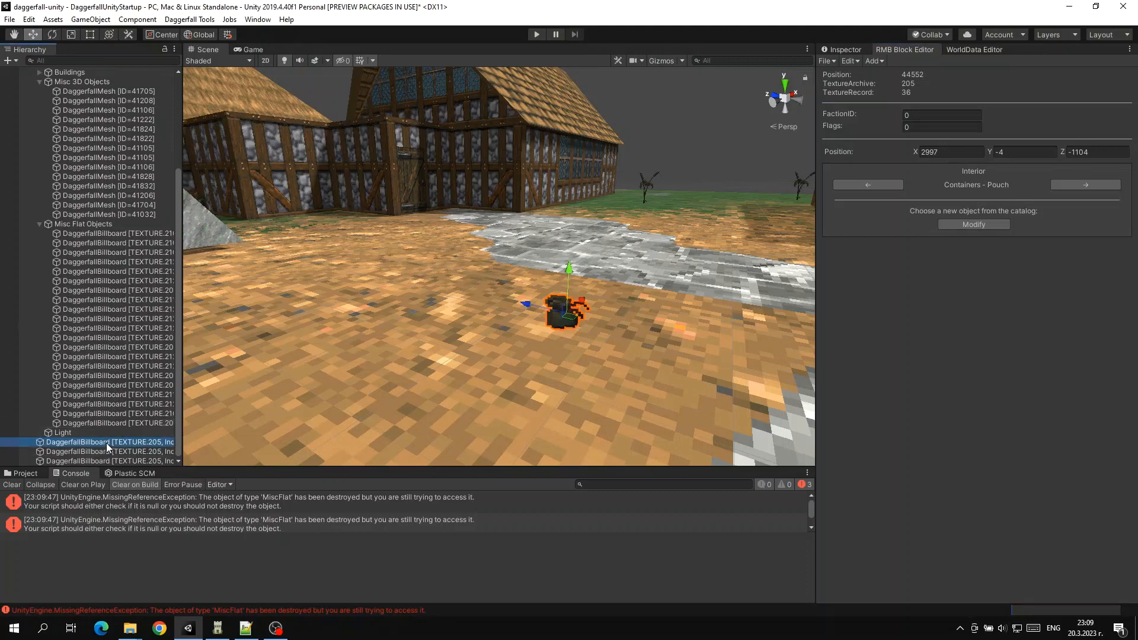
{"action": "left_click", "coordinate": [40, 81]}
{"action": "left_click", "coordinate": [39, 224]}
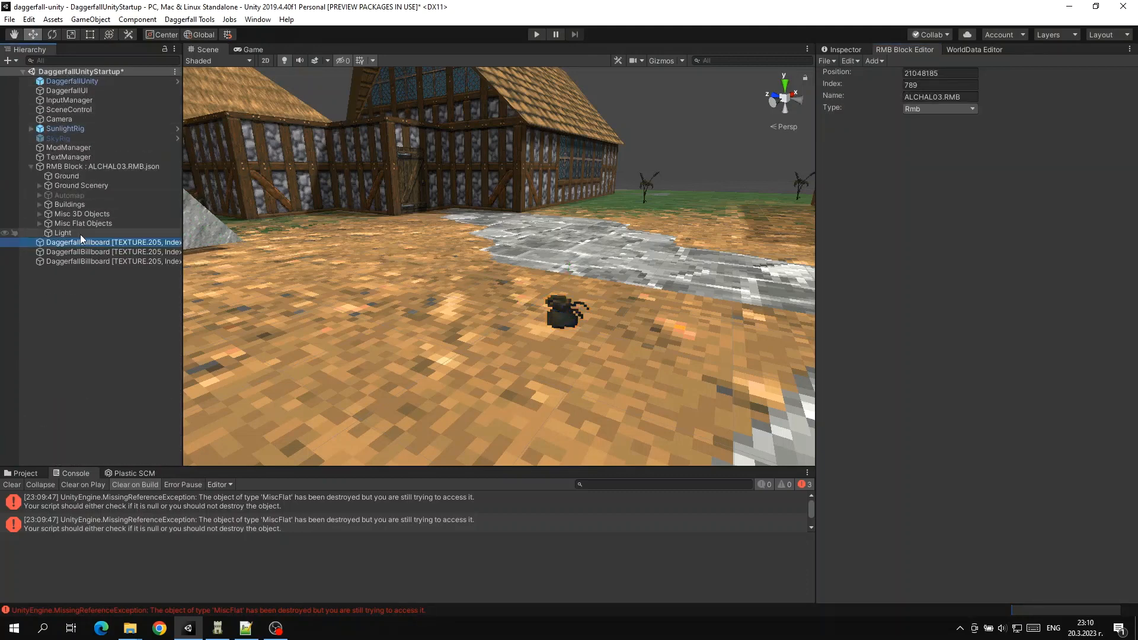
{"action": "left_click", "coordinate": [125, 261]}
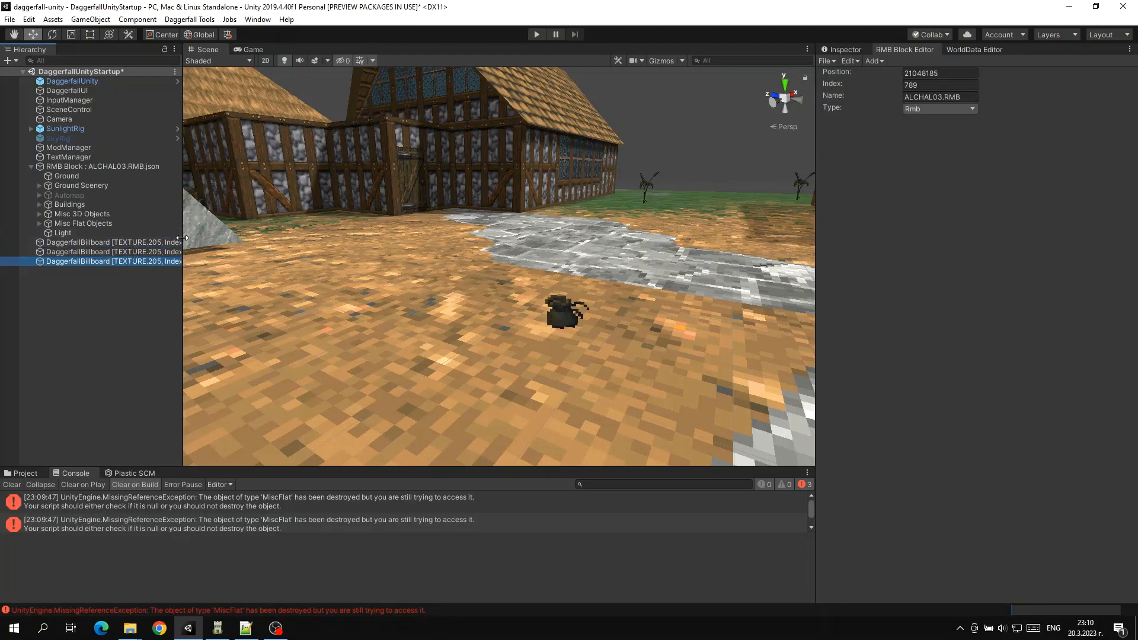
{"action": "left_click", "coordinate": [154, 244], "text": "shift"}
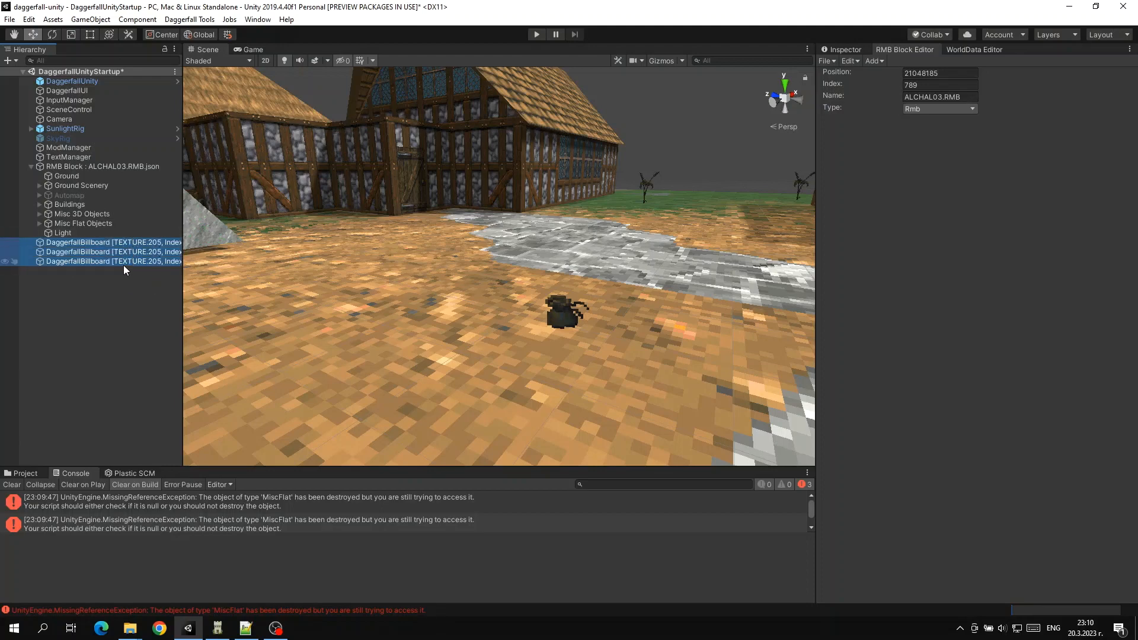
{"action": "key", "text": "Delete"}
{"action": "left_click", "coordinate": [12, 485]}
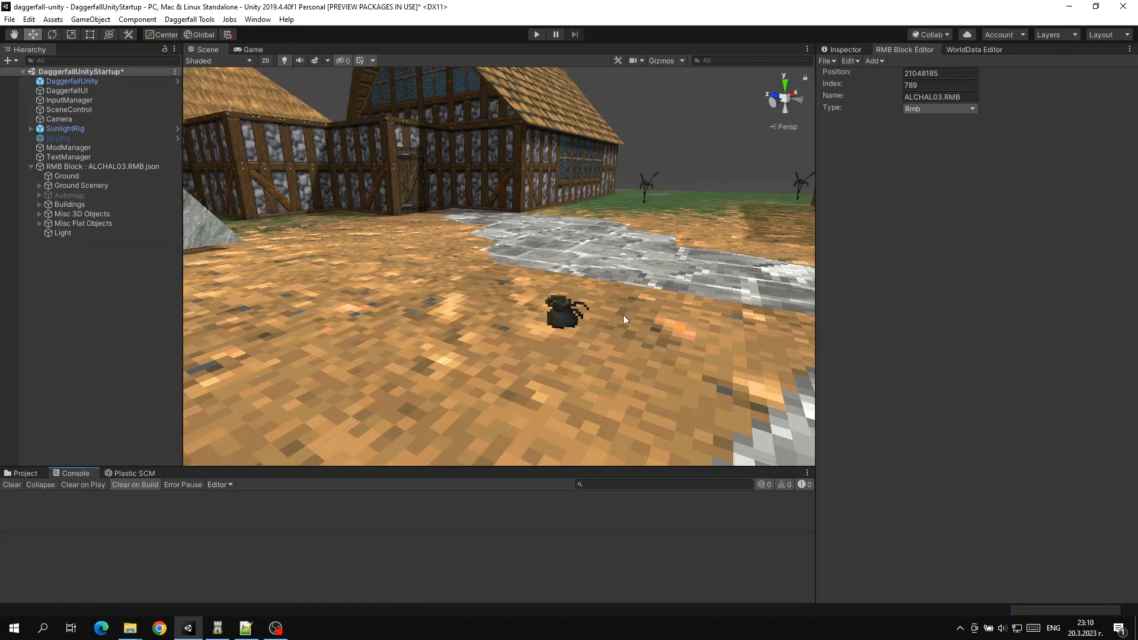
Step: Select the pouch in the scene and cycle it through the Interior objects to Equipment - Saddle
{"action": "left_click", "coordinate": [571, 308]}
{"action": "left_click", "coordinate": [871, 184]}
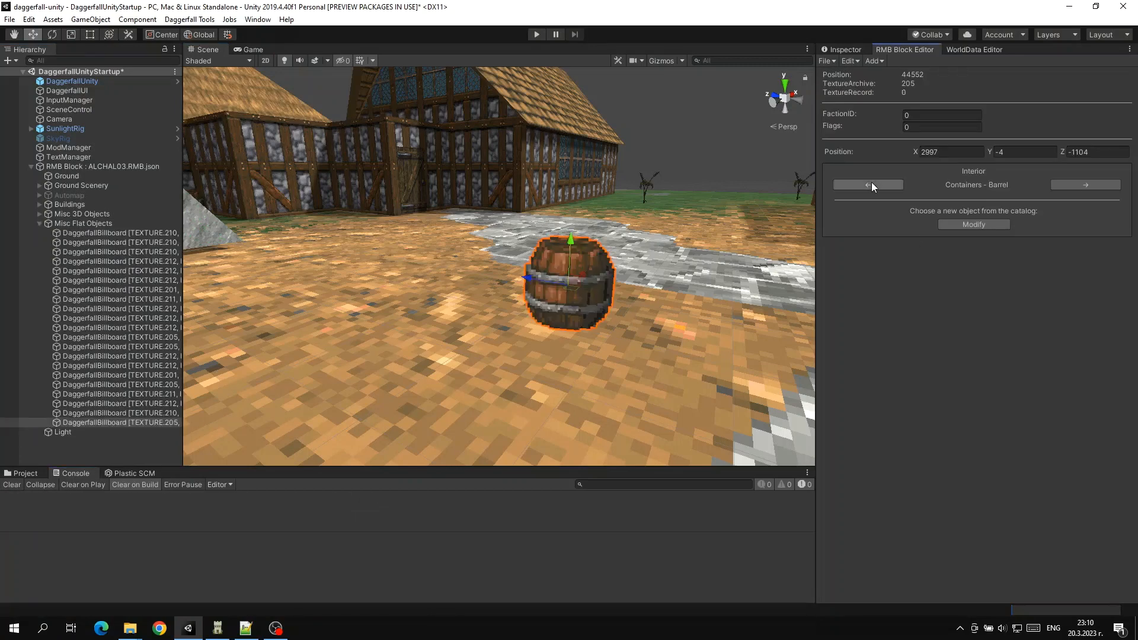
{"action": "left_click", "coordinate": [871, 184]}
{"action": "left_click", "coordinate": [1064, 185]}
{"action": "left_click", "coordinate": [1064, 184]}
{"action": "left_click", "coordinate": [1064, 184]}
{"action": "left_click", "coordinate": [1064, 185]}
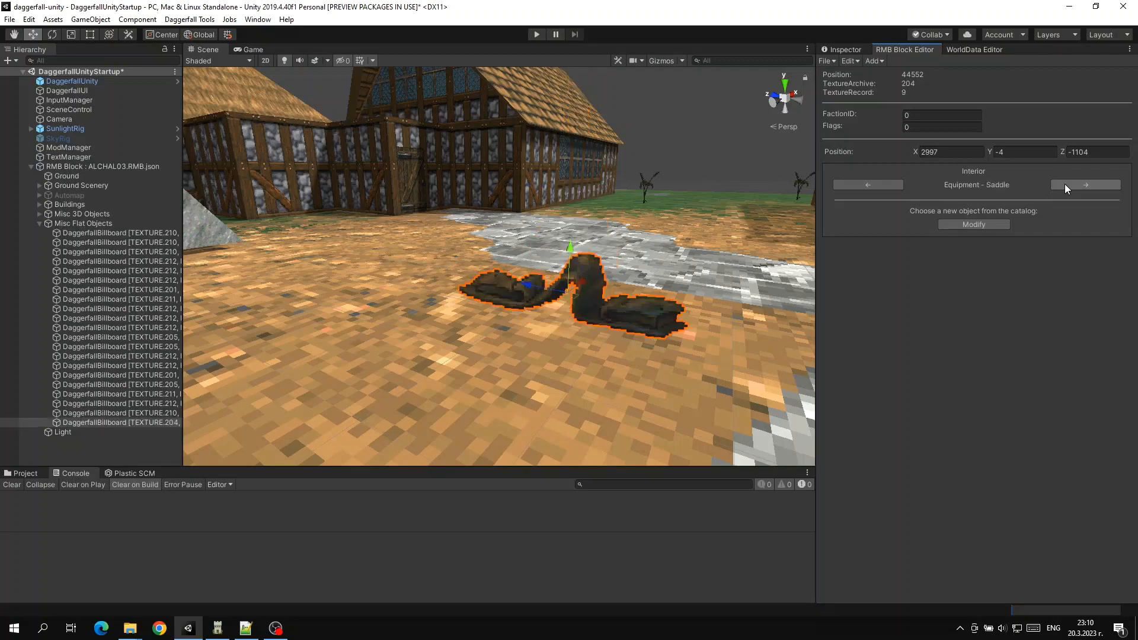
Step: Cycle the saddle back through the Interior objects to Equipment - Lance Rack
{"action": "left_click", "coordinate": [870, 186]}
{"action": "left_click", "coordinate": [869, 185]}
Step: Select the gabled house beside the stone path, Building-6, and rotate its exterior and interior previews to examine them
{"action": "right_click_drag", "start_coordinate": [806, 198], "coordinate": [102, 238]}
{"action": "key", "text": "s"}
{"action": "key", "text": "w"}
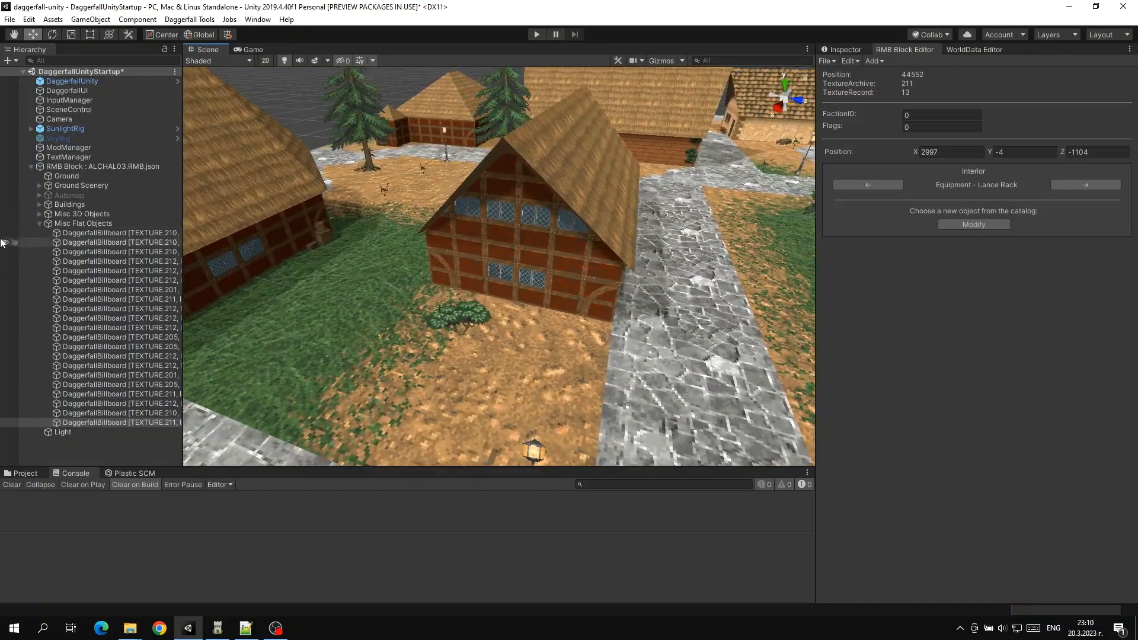
{"action": "right_click_drag", "start_coordinate": [613, 246], "coordinate": [629, 199]}
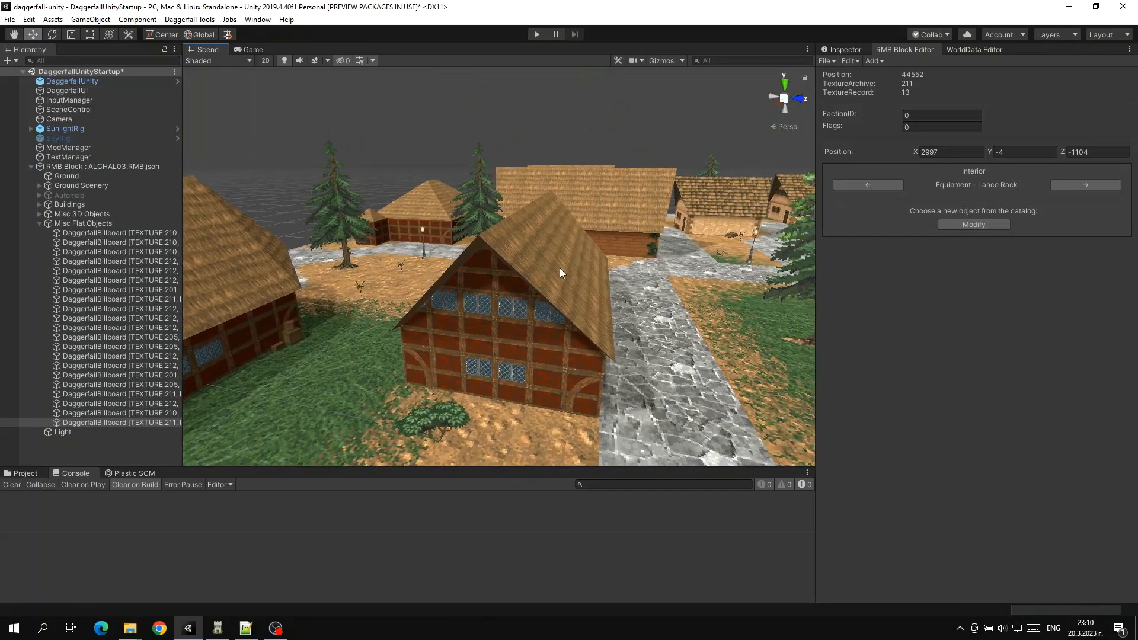
{"action": "left_click", "coordinate": [549, 317]}
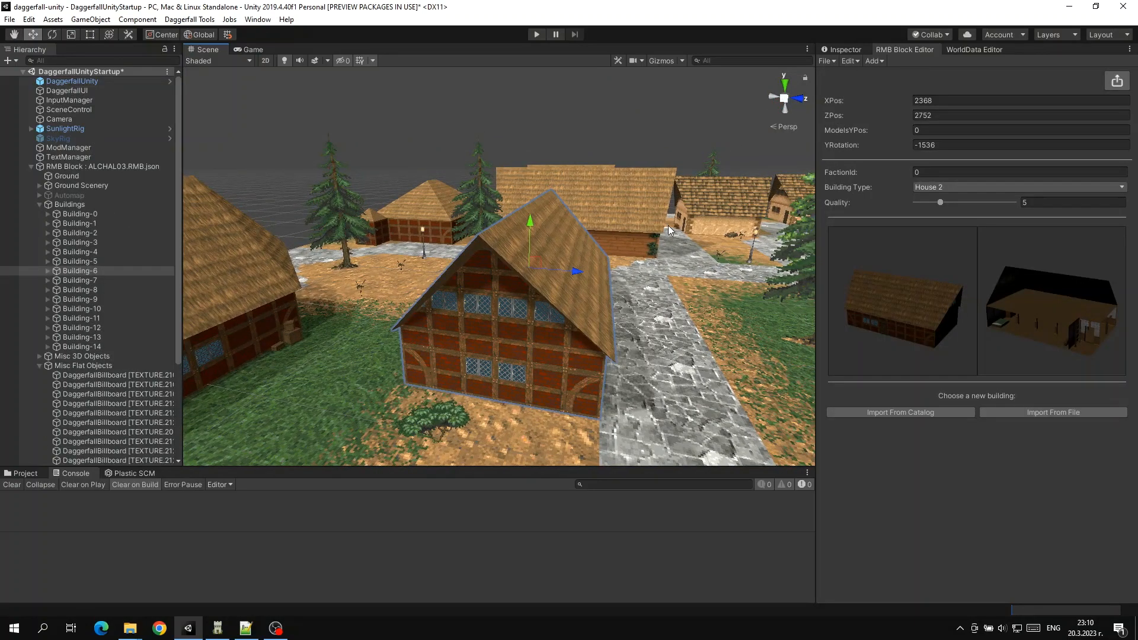
{"action": "right_click_drag", "start_coordinate": [634, 263], "coordinate": [705, 278]}
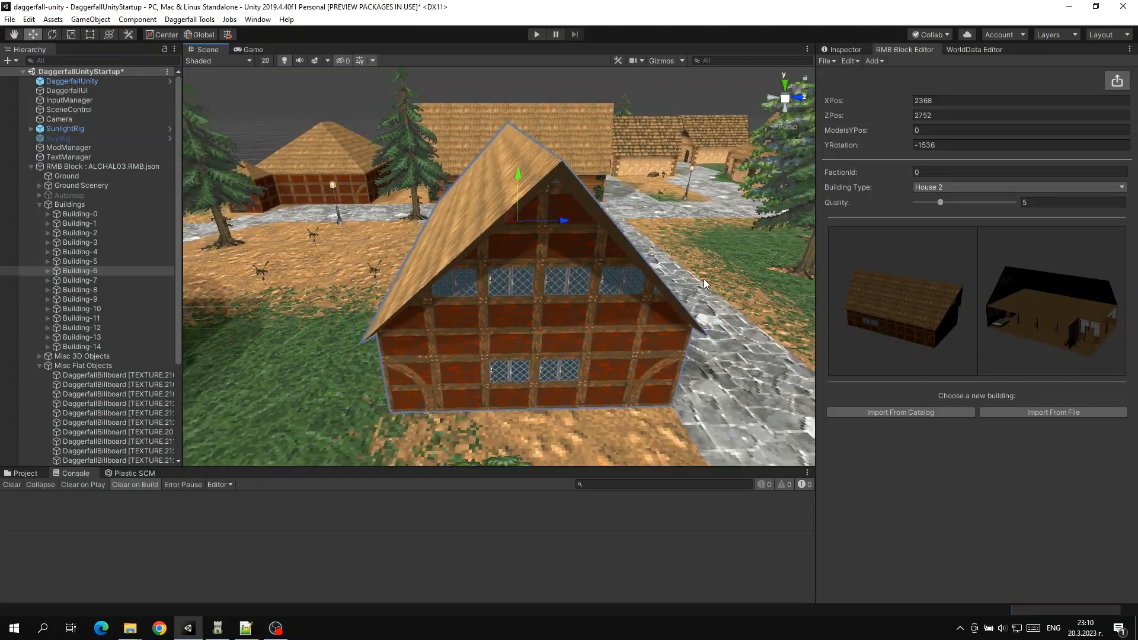
{"action": "left_click_drag", "start_coordinate": [944, 305], "coordinate": [898, 296]}
{"action": "left_click_drag", "start_coordinate": [1042, 309], "coordinate": [1008, 309]}
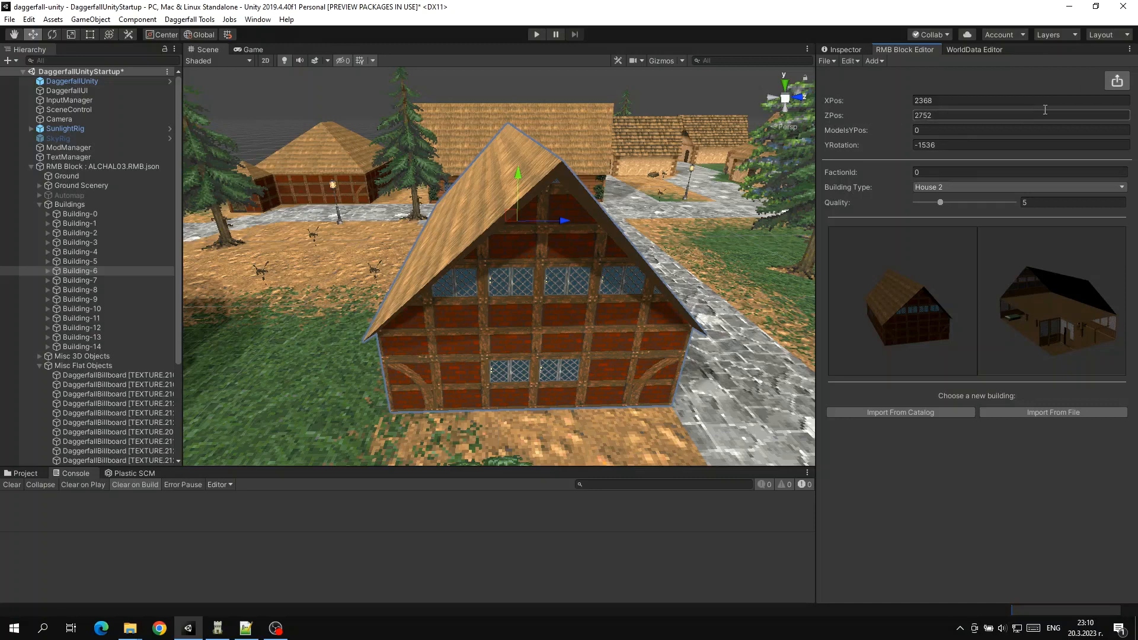
Step: Open the dialog for exporting Building-6 to a JSON file and cancel it without saving
{"action": "left_click", "coordinate": [1119, 84]}
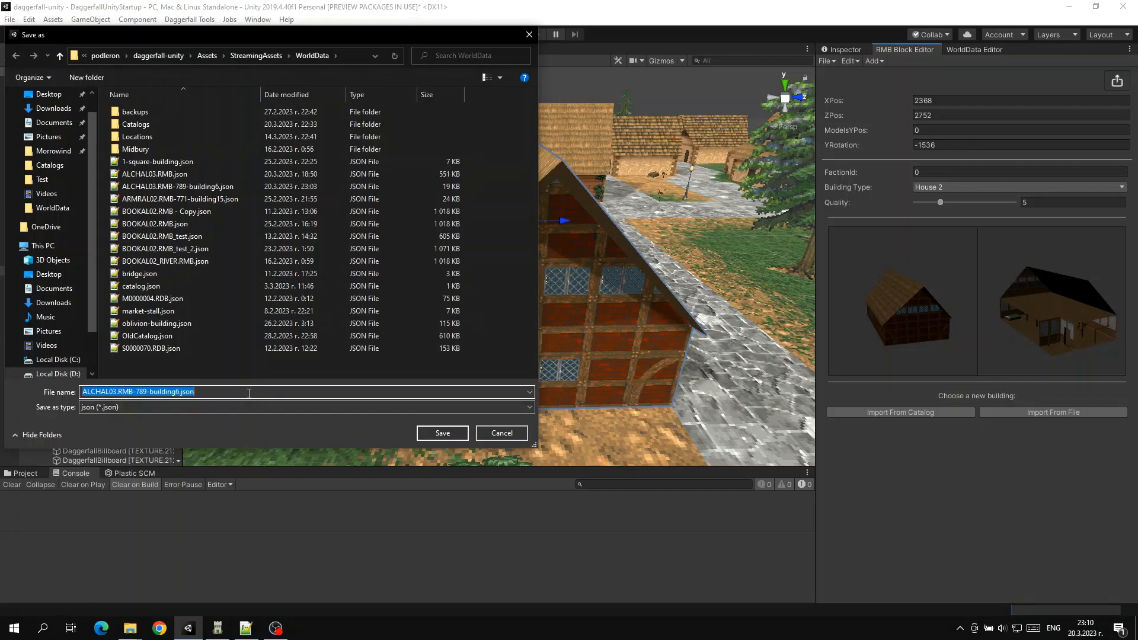
{"action": "left_click", "coordinate": [681, 19]}
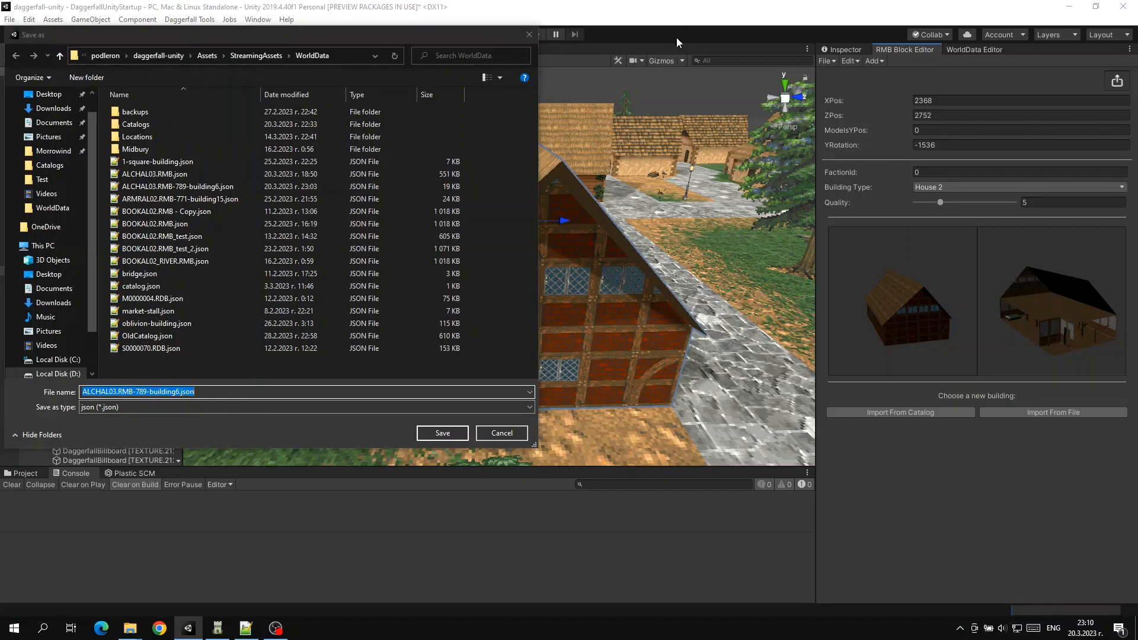
{"action": "left_click", "coordinate": [501, 433]}
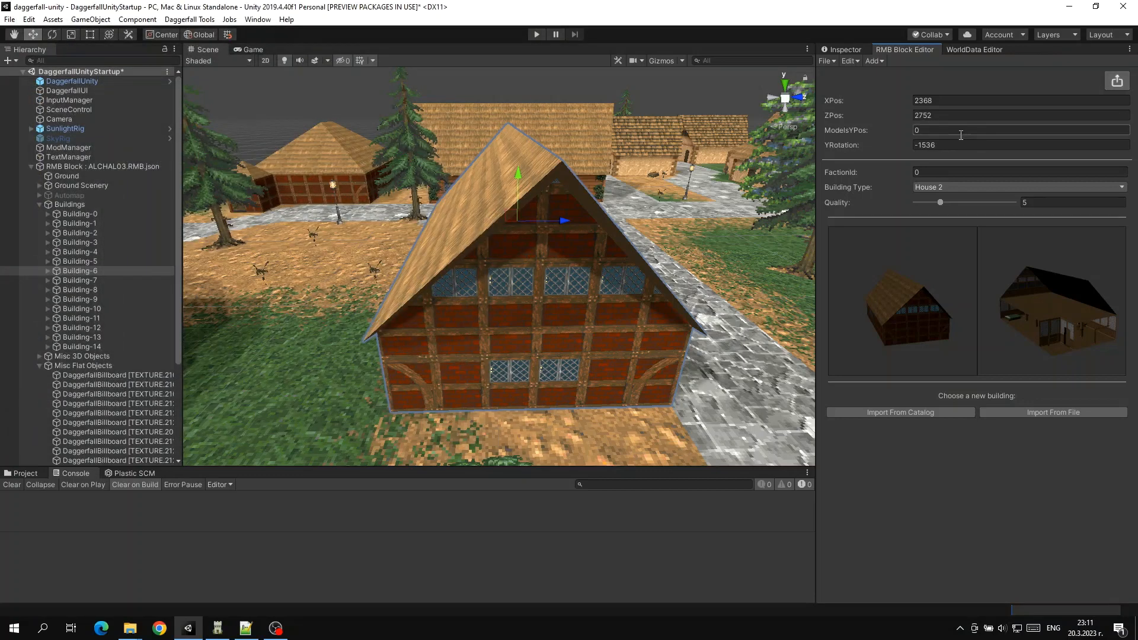
Step: Open the building import catalog for Building-6 and browse Houses, previewing building 015 of House1 type C and expanding House5
{"action": "left_click", "coordinate": [903, 412]}
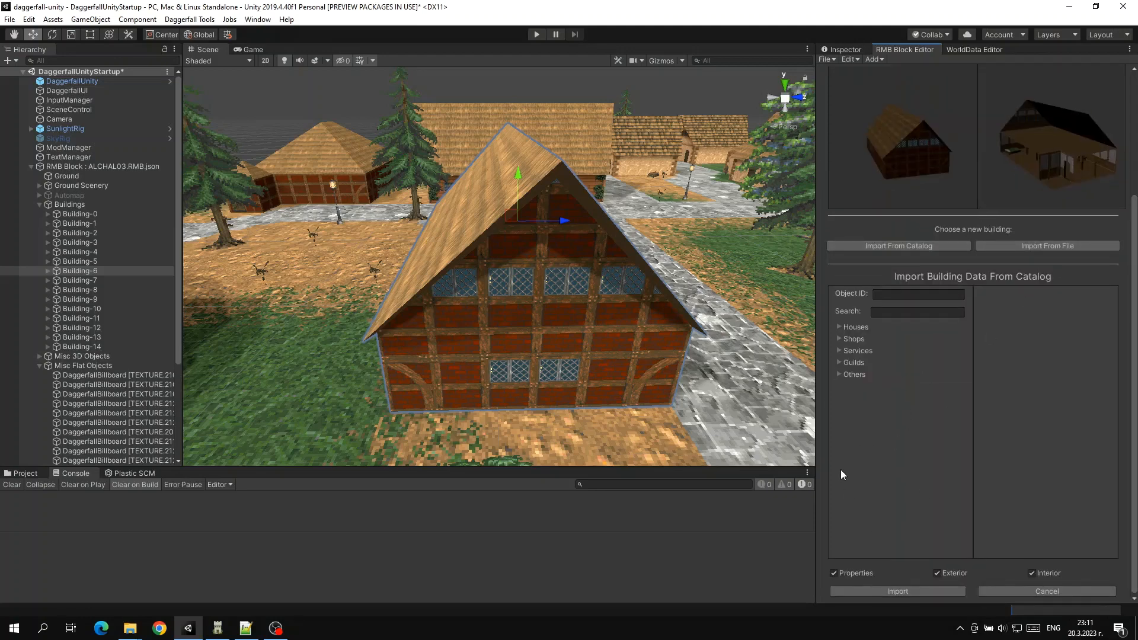
{"action": "left_click", "coordinate": [848, 327]}
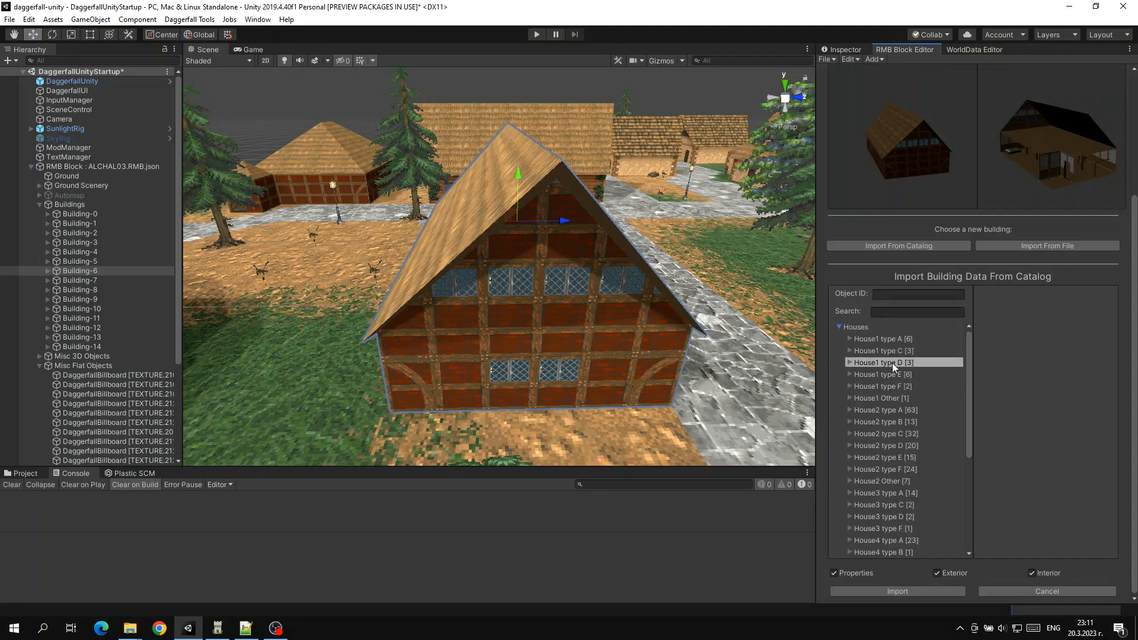
{"action": "left_click", "coordinate": [889, 352]}
{"action": "left_click", "coordinate": [883, 367]}
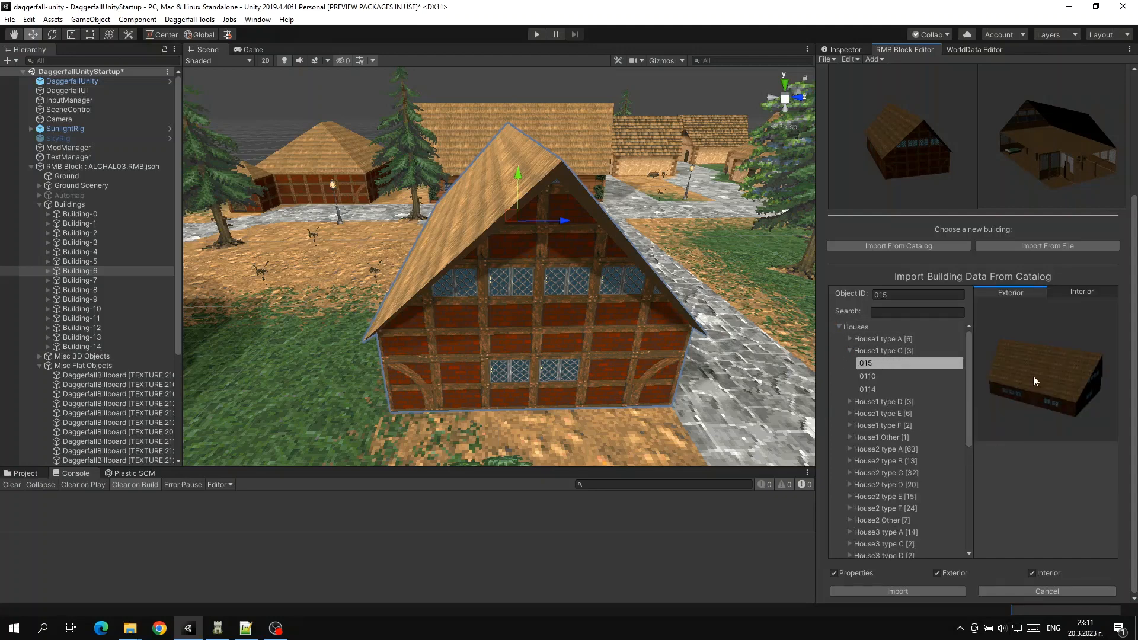
{"action": "scroll", "coordinate": [898, 381], "scroll_direction": "down", "scroll_amount": 3}
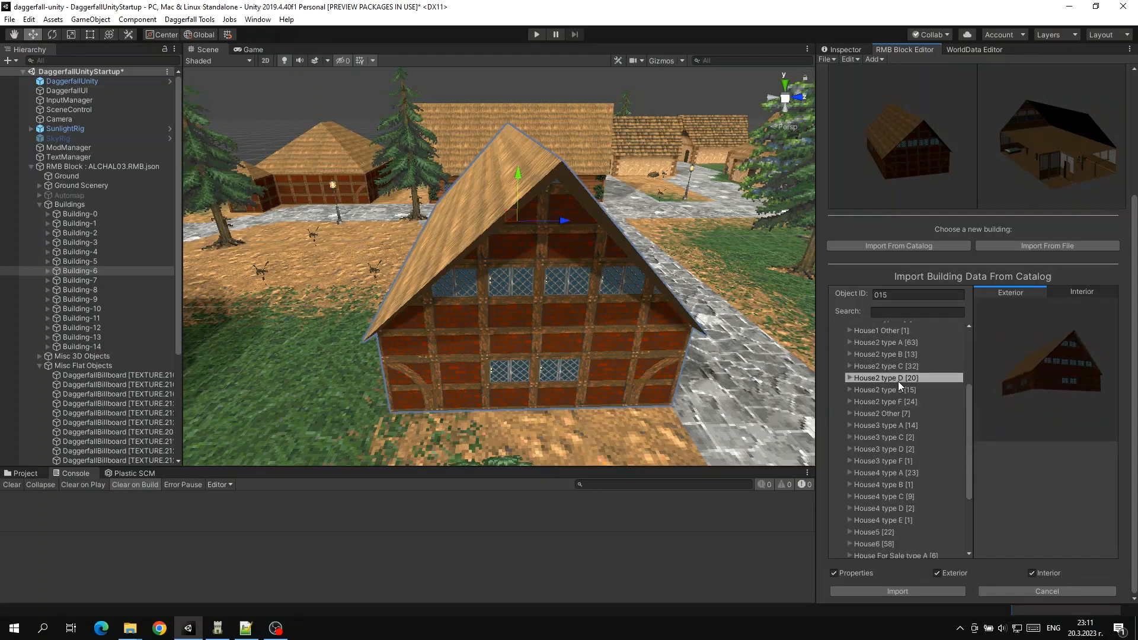
{"action": "scroll", "coordinate": [898, 381], "scroll_direction": "down", "scroll_amount": 3}
{"action": "left_click", "coordinate": [876, 434]}
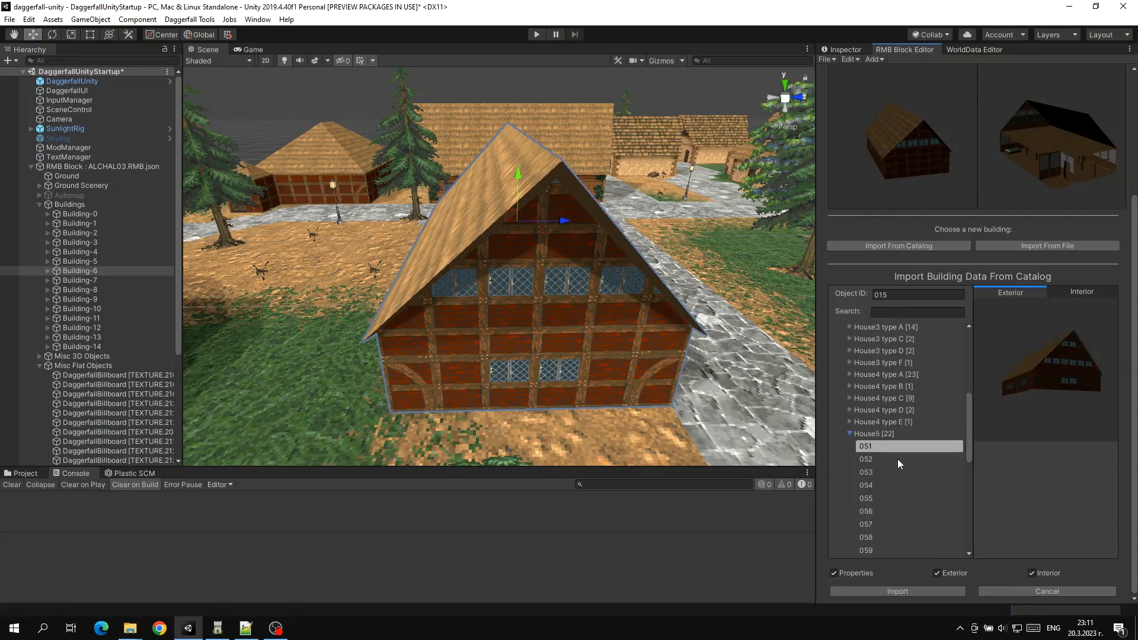
{"action": "left_click", "coordinate": [863, 462]}
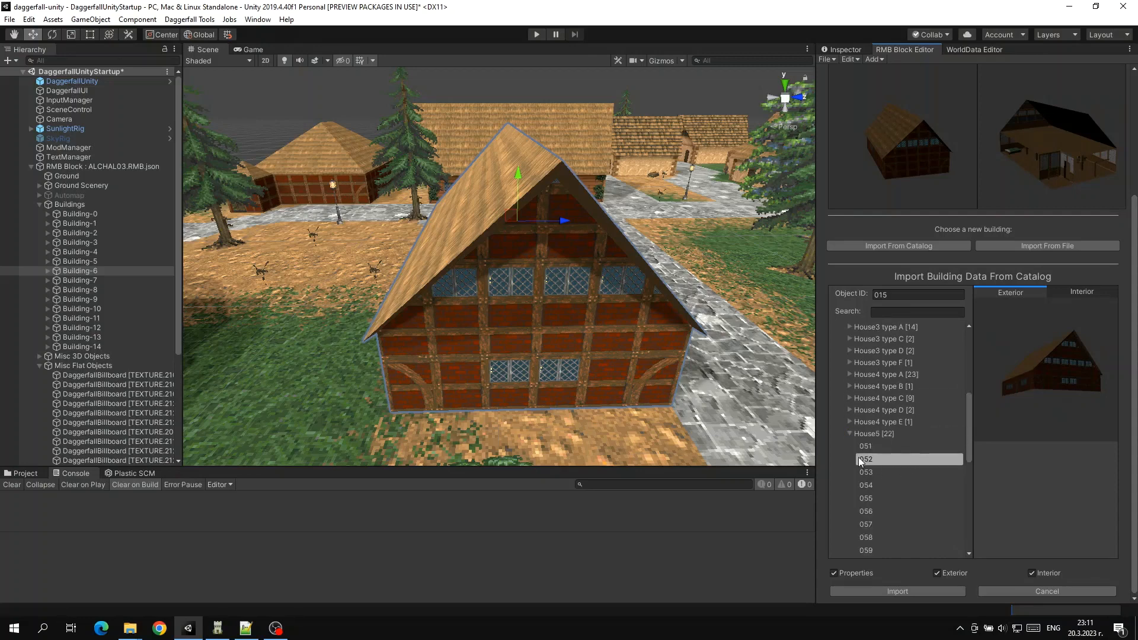
Step: Choose building 048 of House4 type E in the catalog and view its interior and exterior previews
{"action": "left_click", "coordinate": [895, 422]}
{"action": "left_click", "coordinate": [884, 435]}
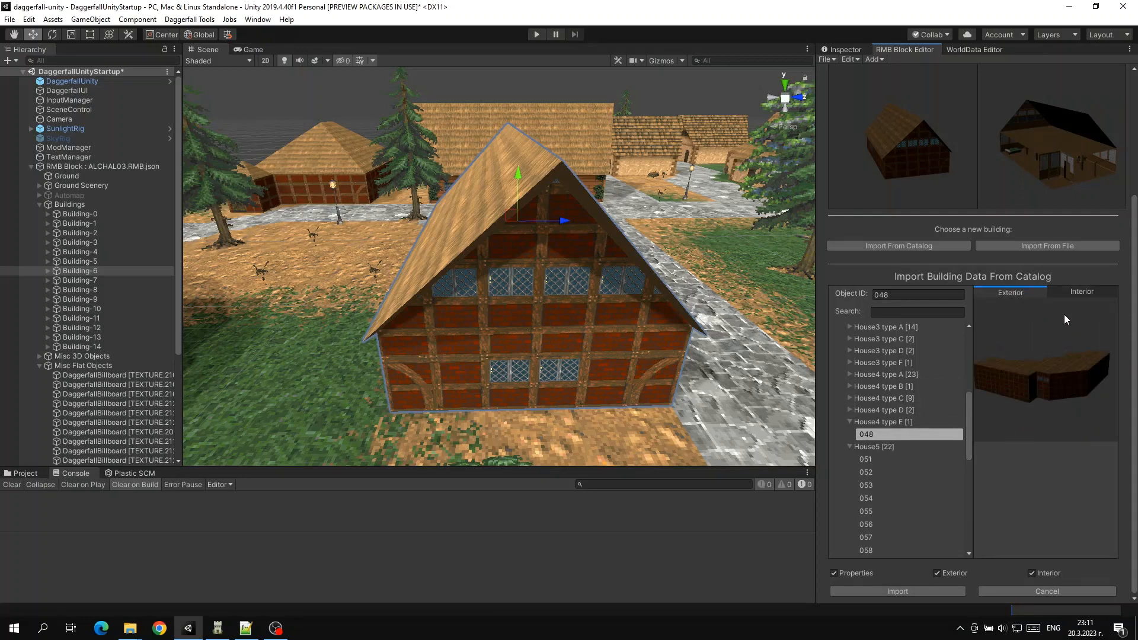
{"action": "left_click", "coordinate": [1092, 288]}
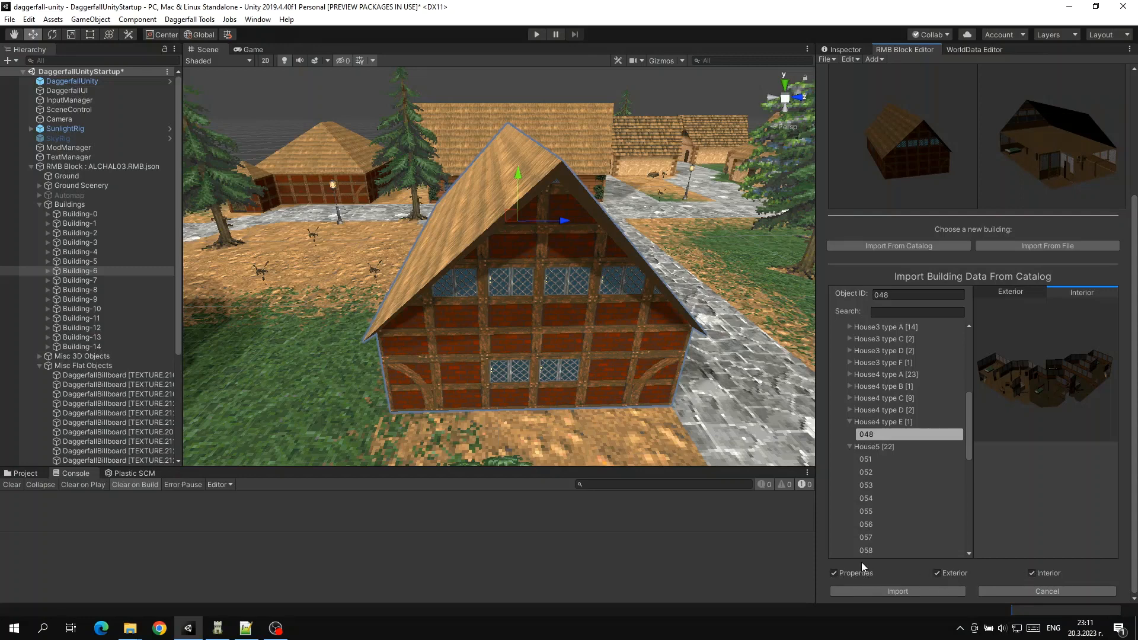
{"action": "scroll", "coordinate": [900, 347], "scroll_direction": "up", "scroll_amount": 10}
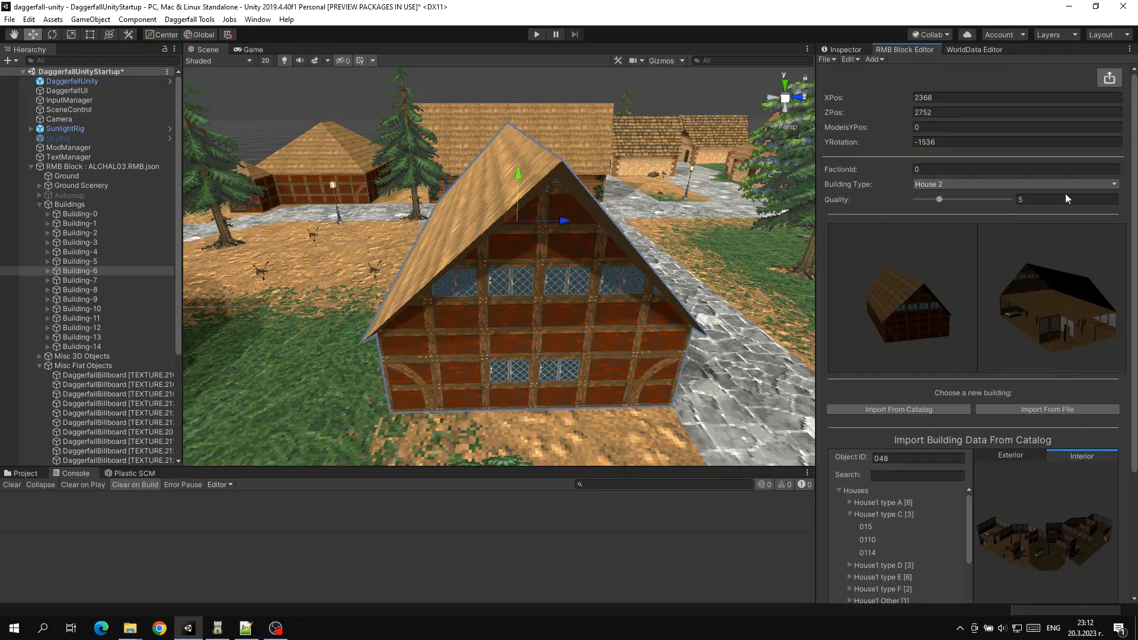
{"action": "scroll", "coordinate": [1084, 317], "scroll_direction": "down", "scroll_amount": 5}
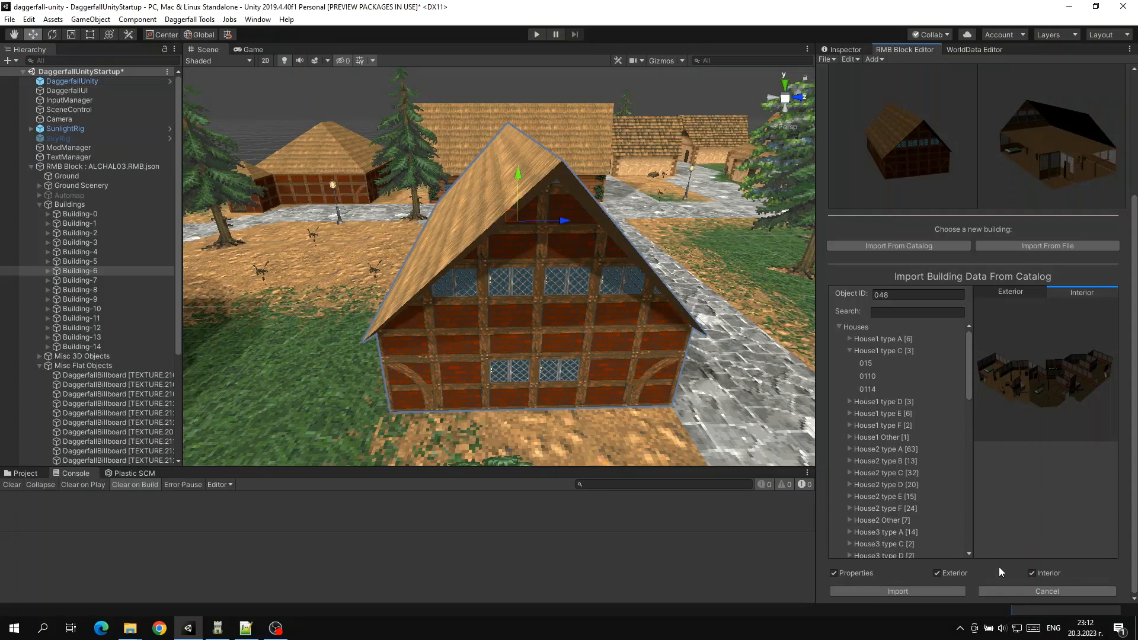
{"action": "left_click", "coordinate": [1000, 293]}
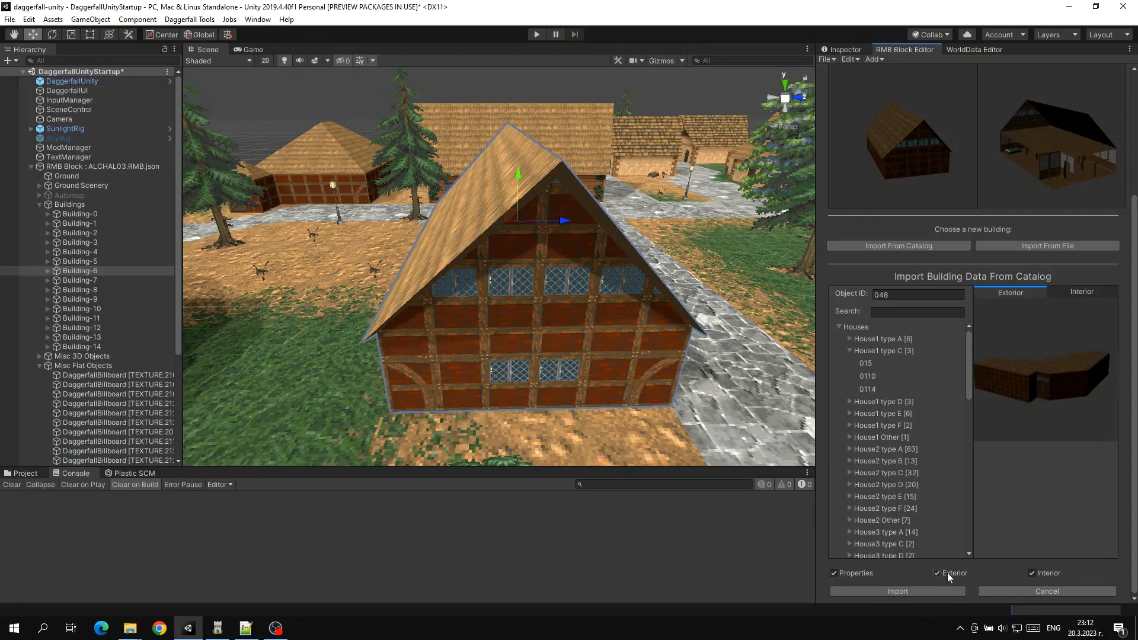
Step: Import only the exterior of catalog building 048 into Building-6, excluding its properties and interior
{"action": "left_click", "coordinate": [1034, 573]}
{"action": "left_click", "coordinate": [834, 573]}
{"action": "left_click", "coordinate": [920, 592]}
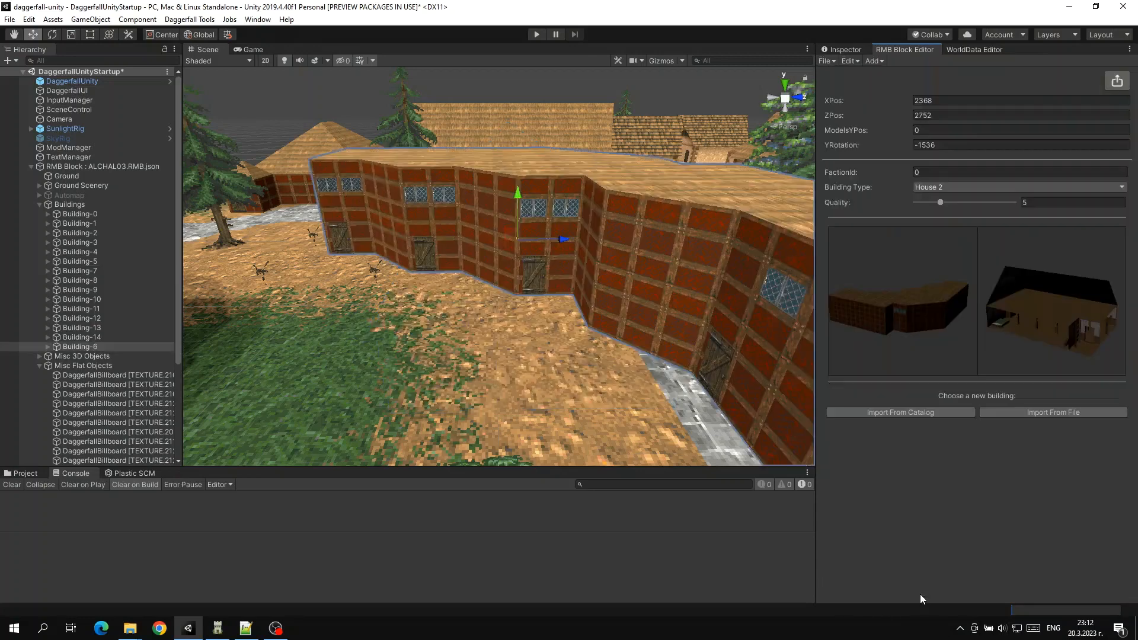
Step: Select the replaced Building-6 in the scene and rotate its previews to compare the new exterior with the interior
{"action": "right_click_drag", "start_coordinate": [579, 303], "coordinate": [627, 301]}
{"action": "left_click", "coordinate": [511, 269]}
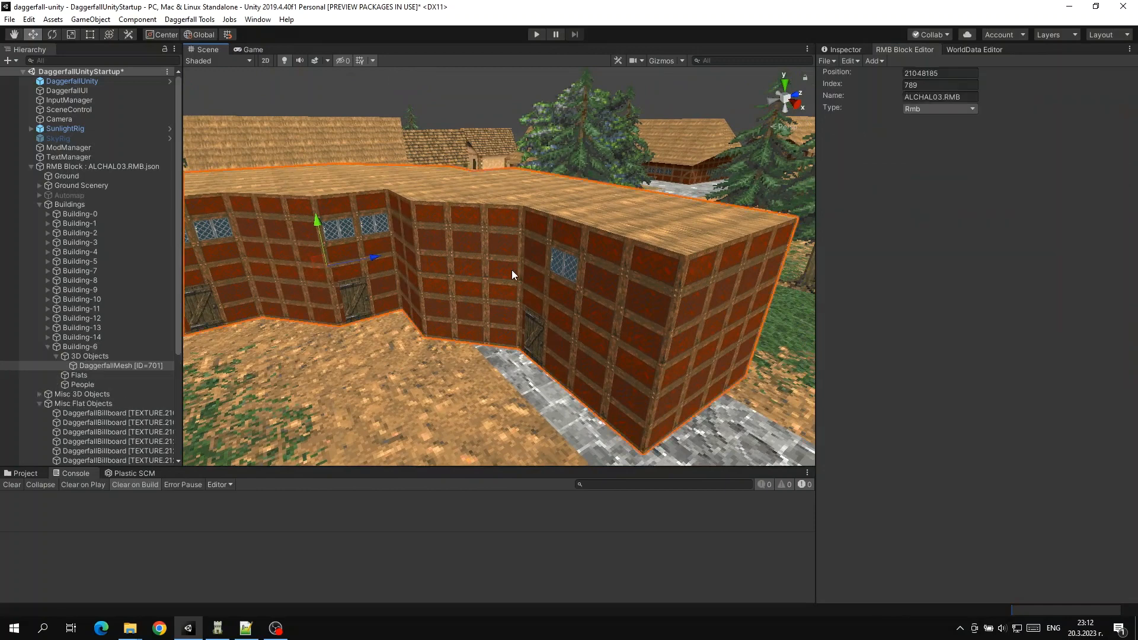
{"action": "left_click", "coordinate": [708, 271]}
{"action": "left_click", "coordinate": [684, 101]}
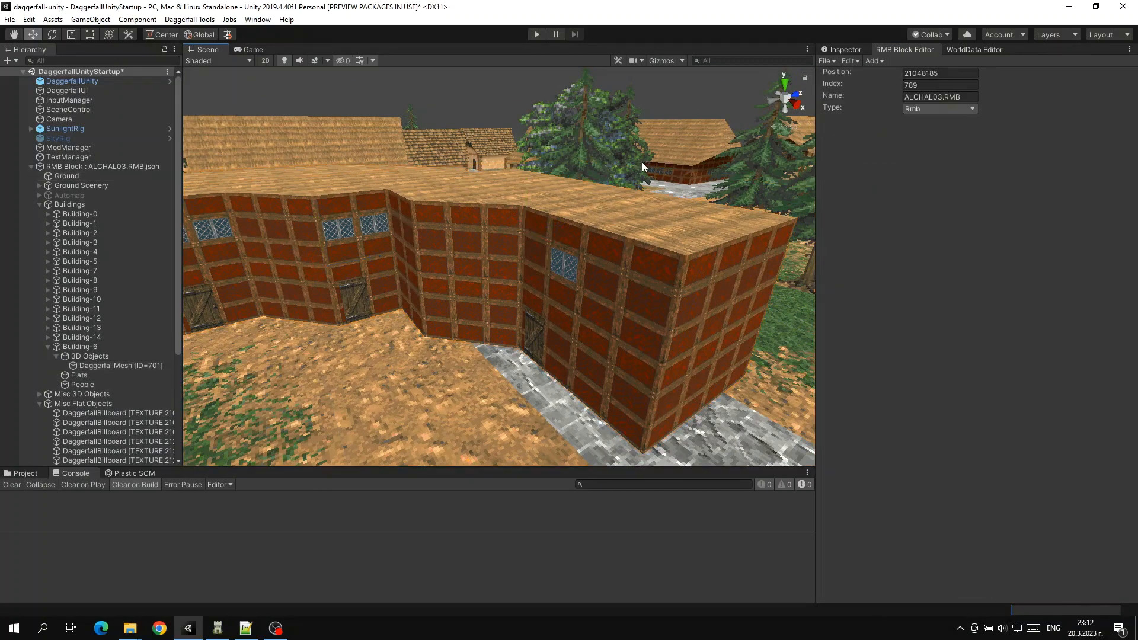
{"action": "left_click", "coordinate": [616, 254]}
{"action": "left_click_drag", "start_coordinate": [1072, 325], "coordinate": [1036, 317]}
{"action": "left_click_drag", "start_coordinate": [912, 310], "coordinate": [873, 325]}
{"action": "left_click_drag", "start_coordinate": [1042, 314], "coordinate": [1043, 345]}
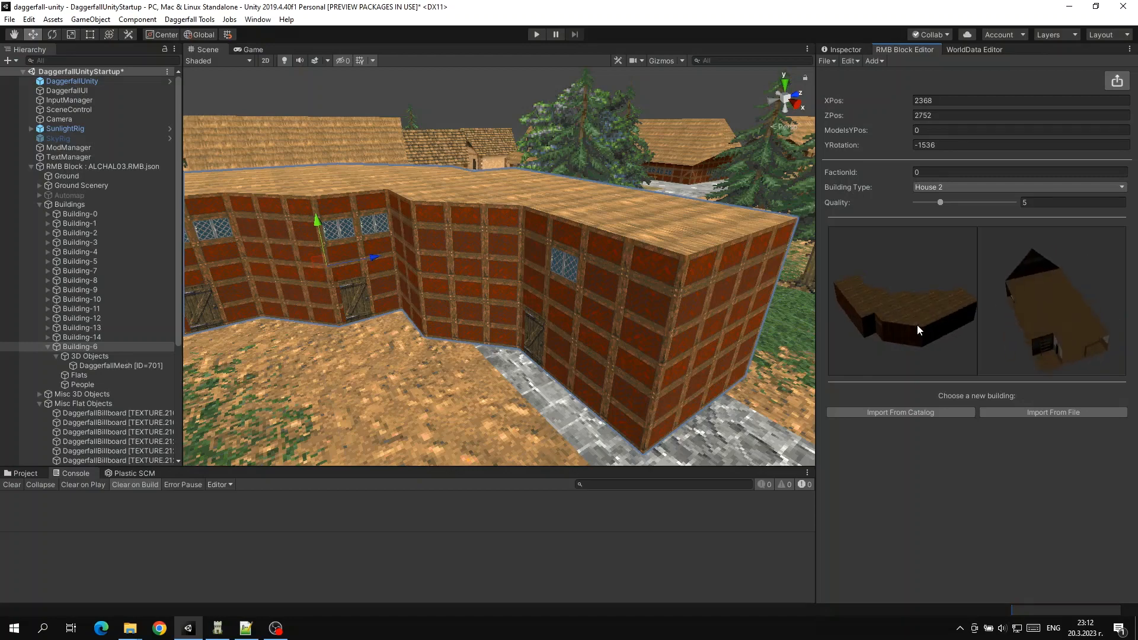
{"action": "right_click_drag", "start_coordinate": [749, 296], "coordinate": [582, 218]}
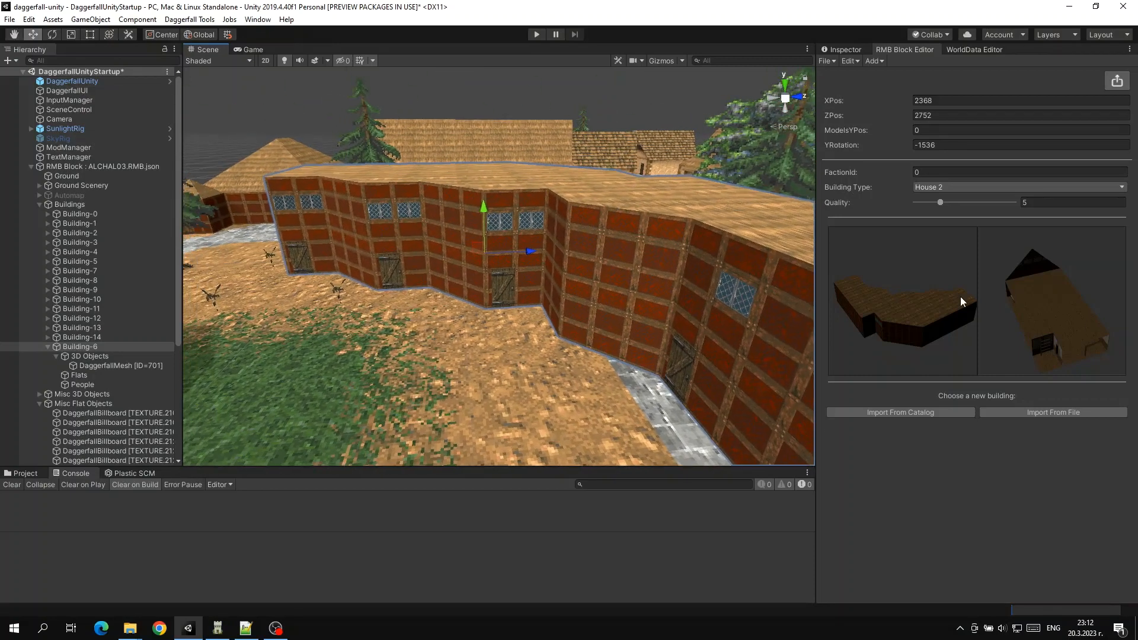
{"action": "left_click_drag", "start_coordinate": [1021, 330], "coordinate": [1060, 310]}
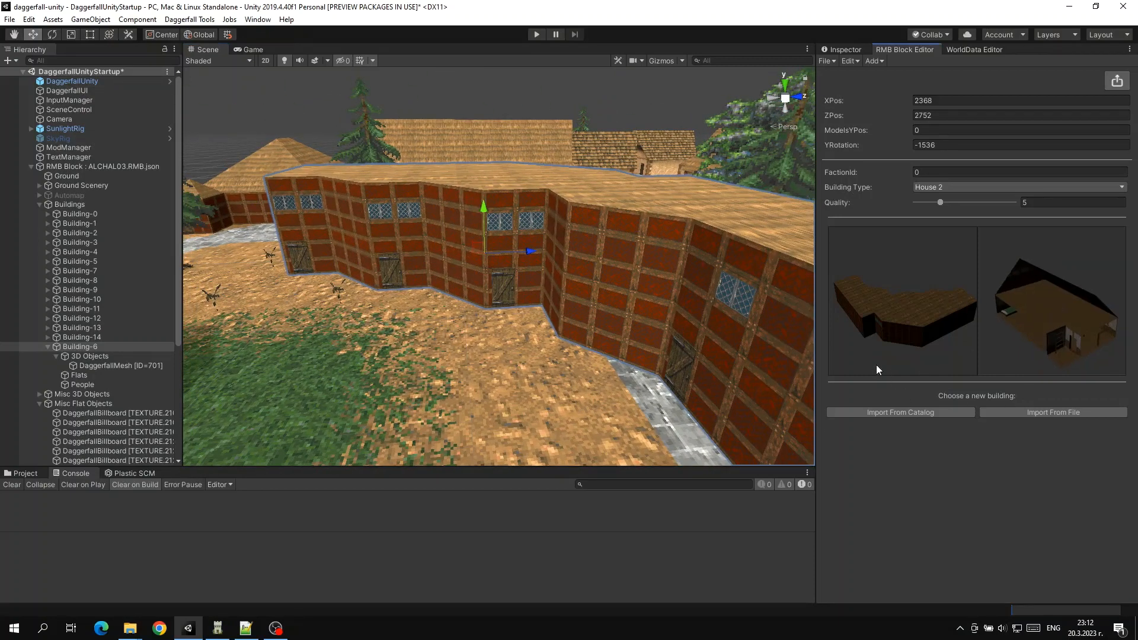
Step: Import the properties, exterior and interior from oblivion-building.json into Building-6
{"action": "right_click_drag", "start_coordinate": [627, 307], "coordinate": [677, 321]}
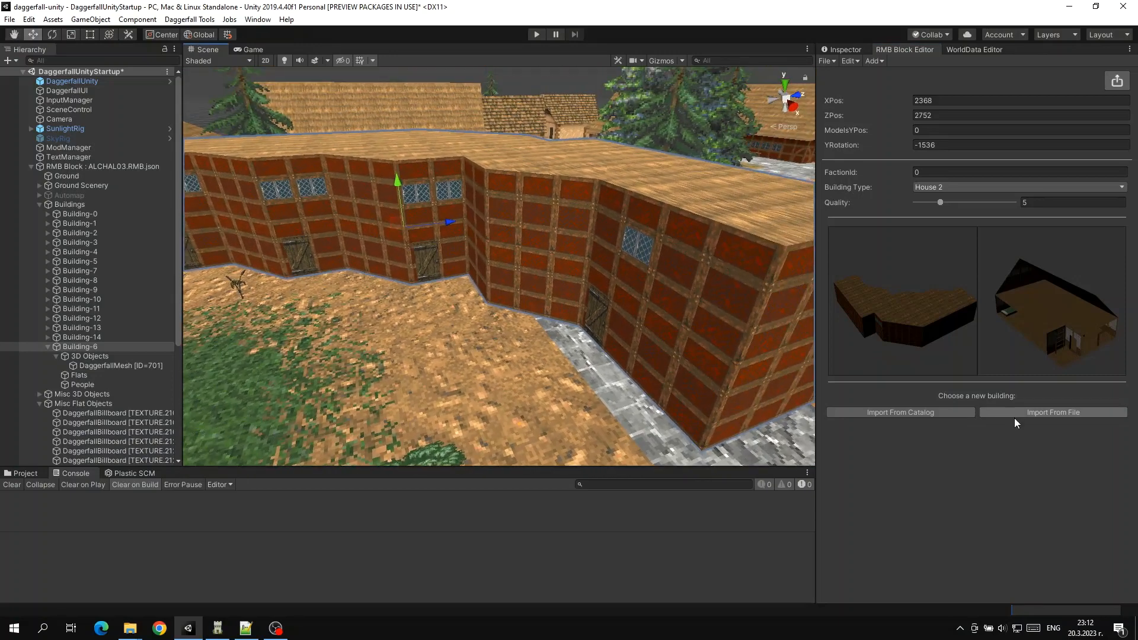
{"action": "left_click", "coordinate": [1054, 413]}
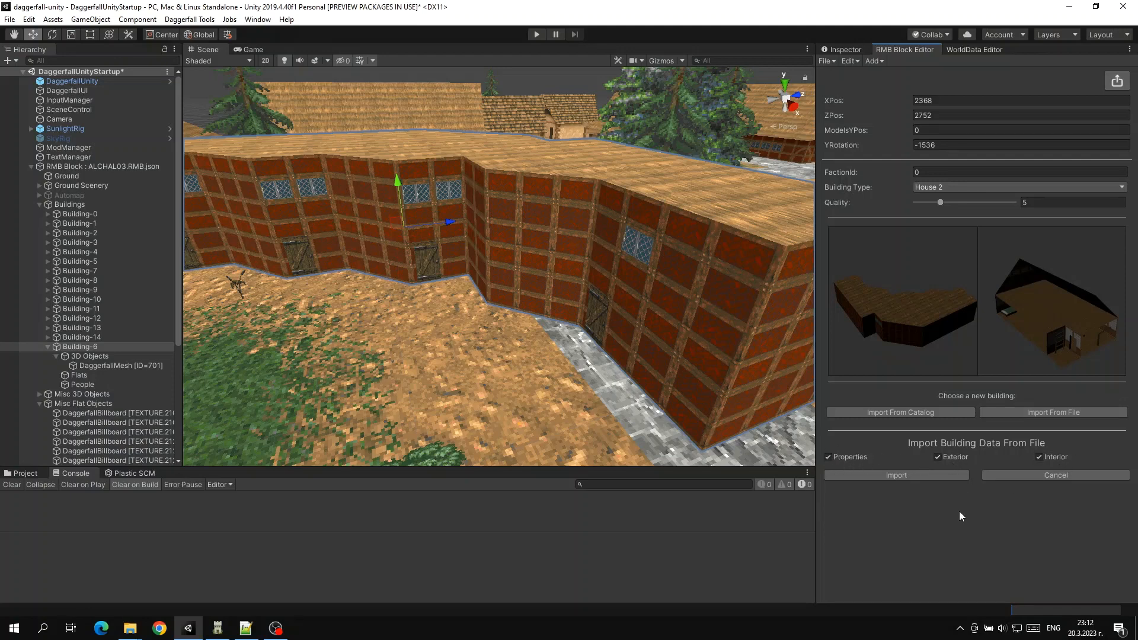
{"action": "left_click", "coordinate": [905, 478]}
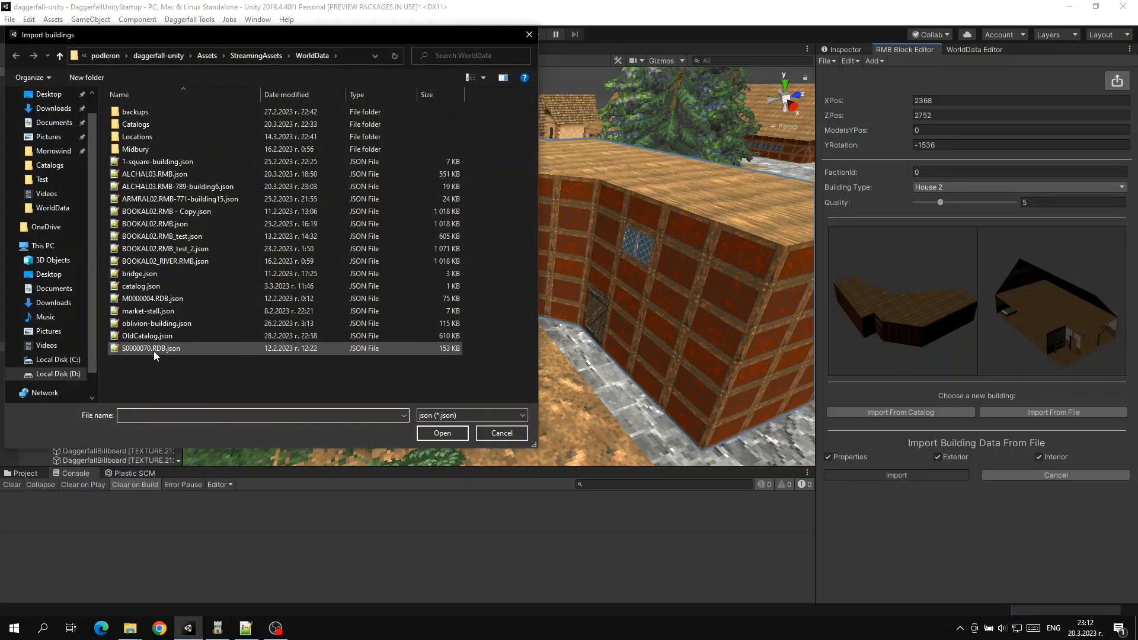
{"action": "left_click", "coordinate": [154, 323]}
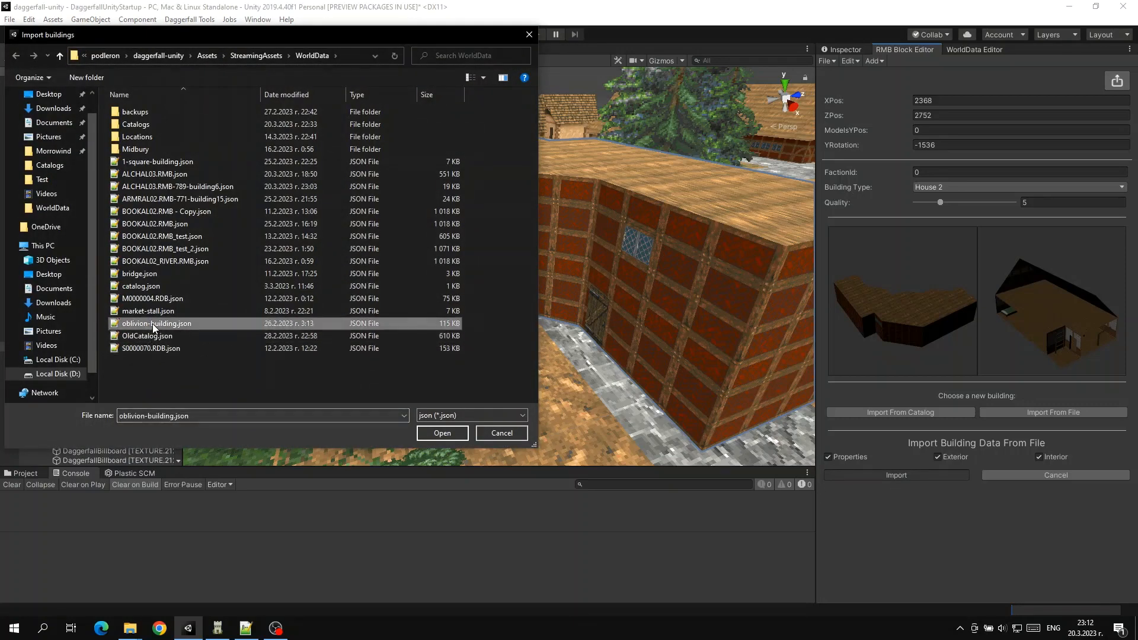
{"action": "left_click", "coordinate": [442, 433]}
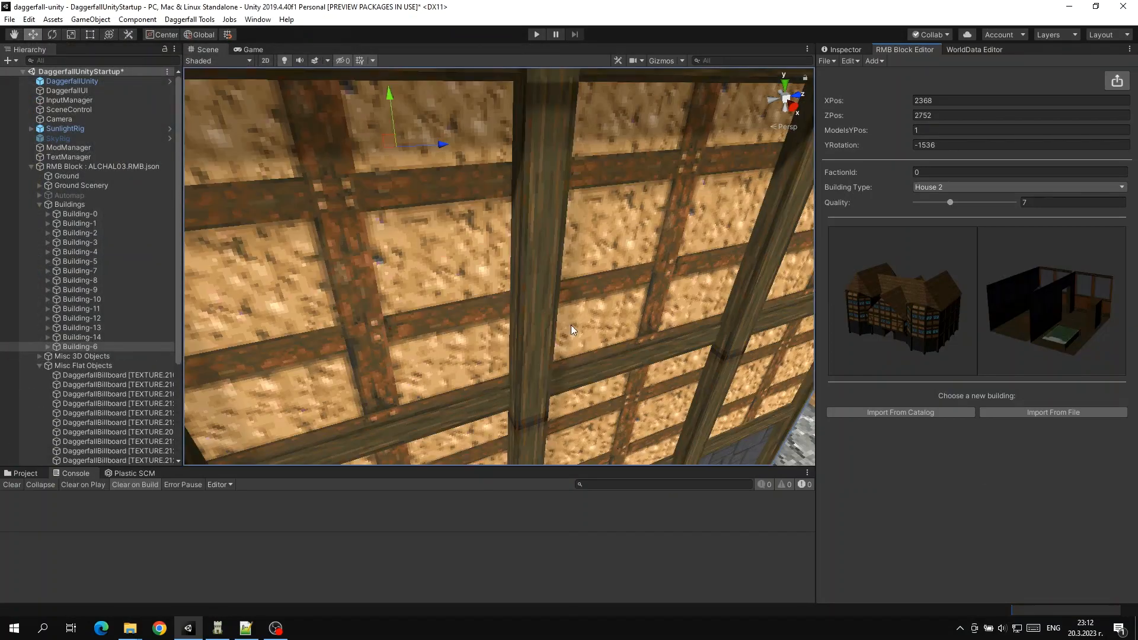
Step: Inspect the building imported from the file in the scene and rotate its exterior and interior previews
{"action": "left_click_drag", "start_coordinate": [536, 329], "coordinate": [376, 254], "text": "alt"}
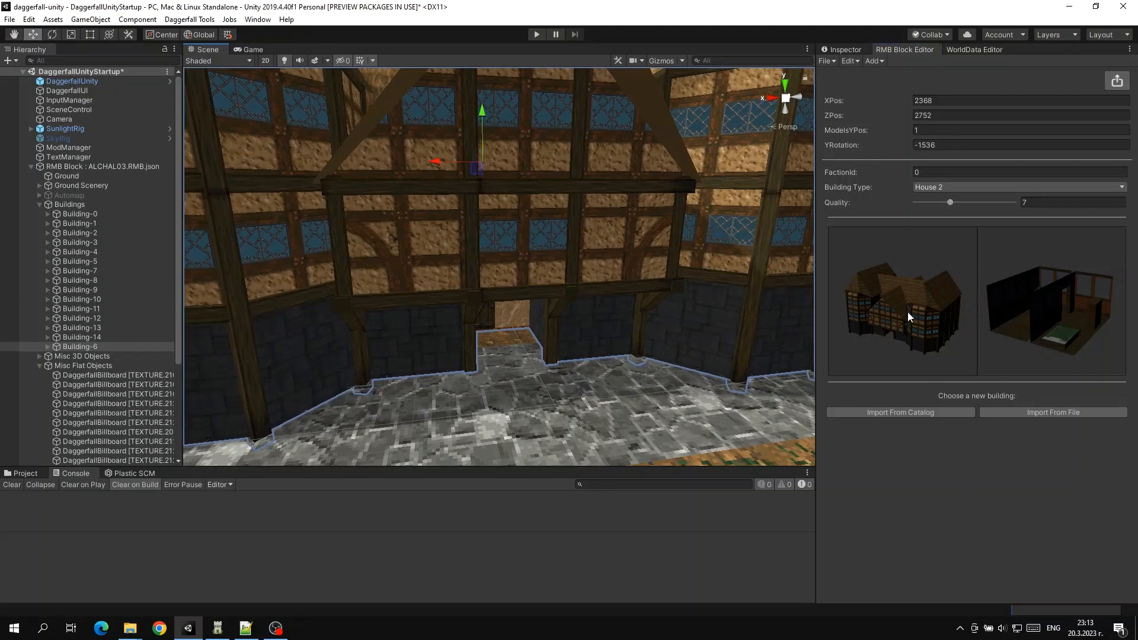
{"action": "left_click_drag", "start_coordinate": [908, 312], "coordinate": [929, 233]}
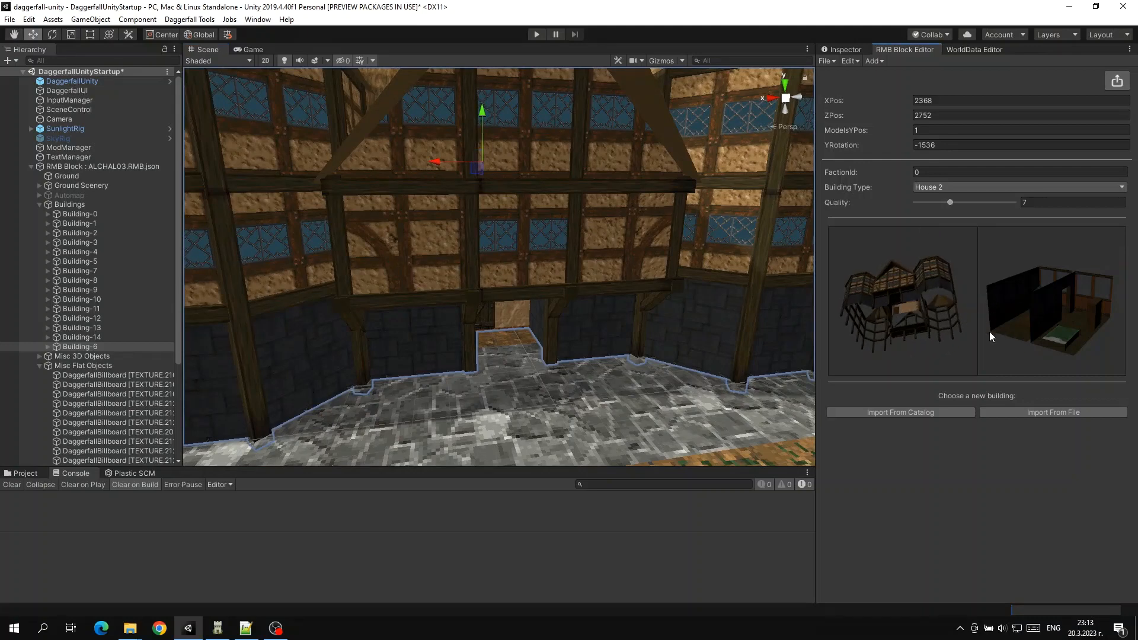
{"action": "left_click_drag", "start_coordinate": [1042, 326], "coordinate": [1055, 254]}
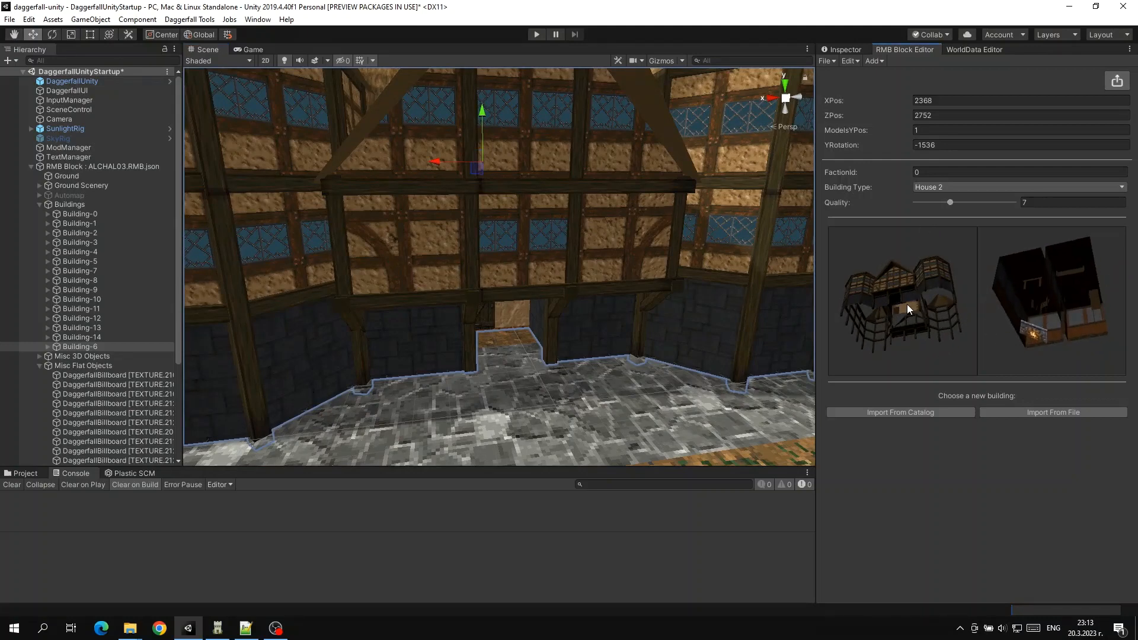
{"action": "left_click_drag", "start_coordinate": [907, 305], "coordinate": [880, 301]}
{"action": "left_click_drag", "start_coordinate": [1038, 276], "coordinate": [1026, 324]}
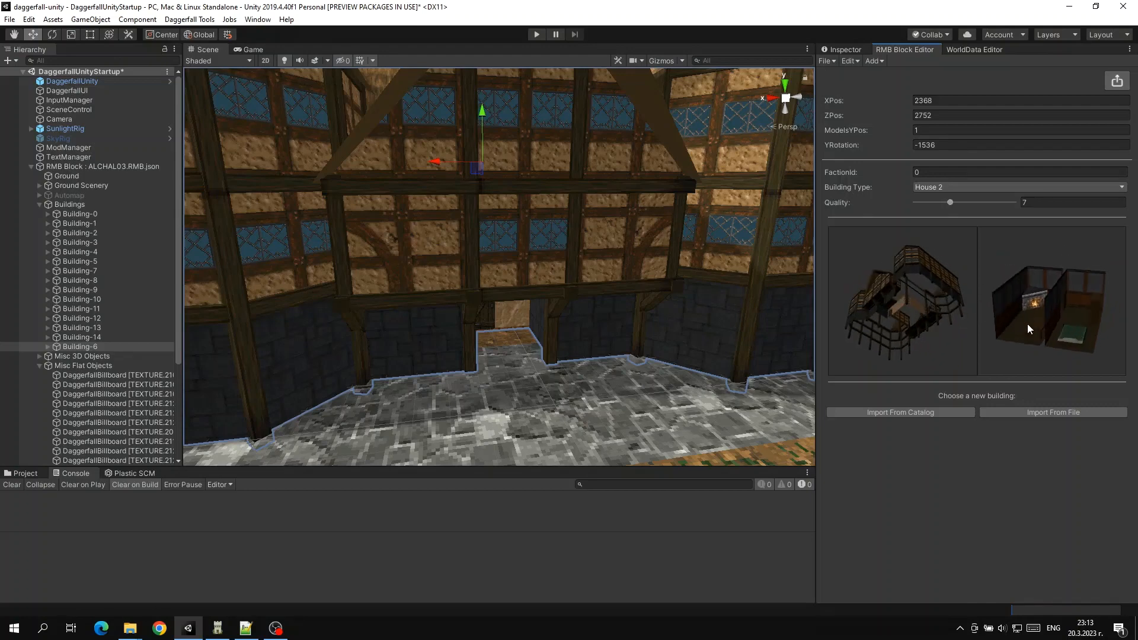
{"action": "left_click_drag", "start_coordinate": [919, 294], "coordinate": [958, 350]}
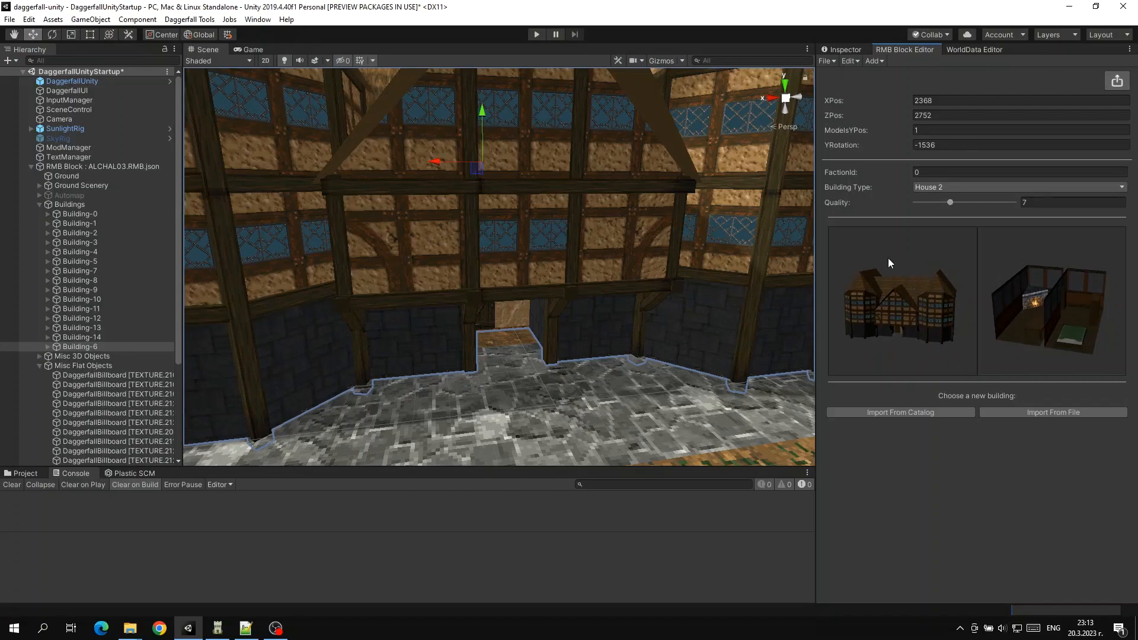
Step: Look over the imported Building-6 and the surrounding block from several angles, and clear the building selection
{"action": "left_click_drag", "start_coordinate": [557, 219], "coordinate": [492, 198], "text": "alt"}
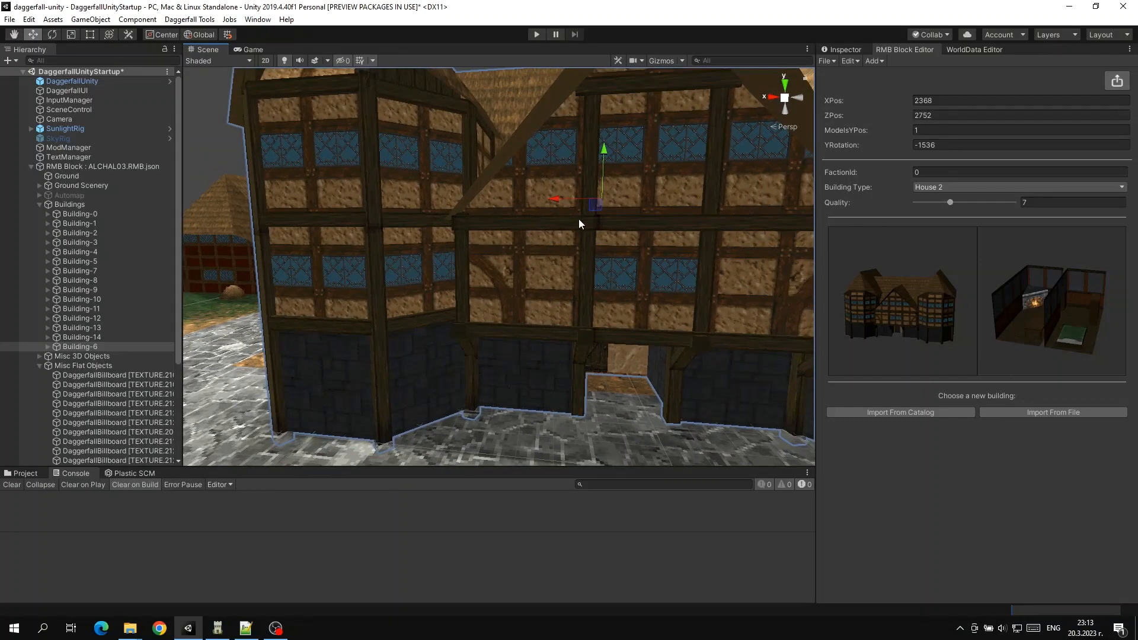
{"action": "left_click_drag", "start_coordinate": [578, 224], "coordinate": [269, 170], "text": "alt"}
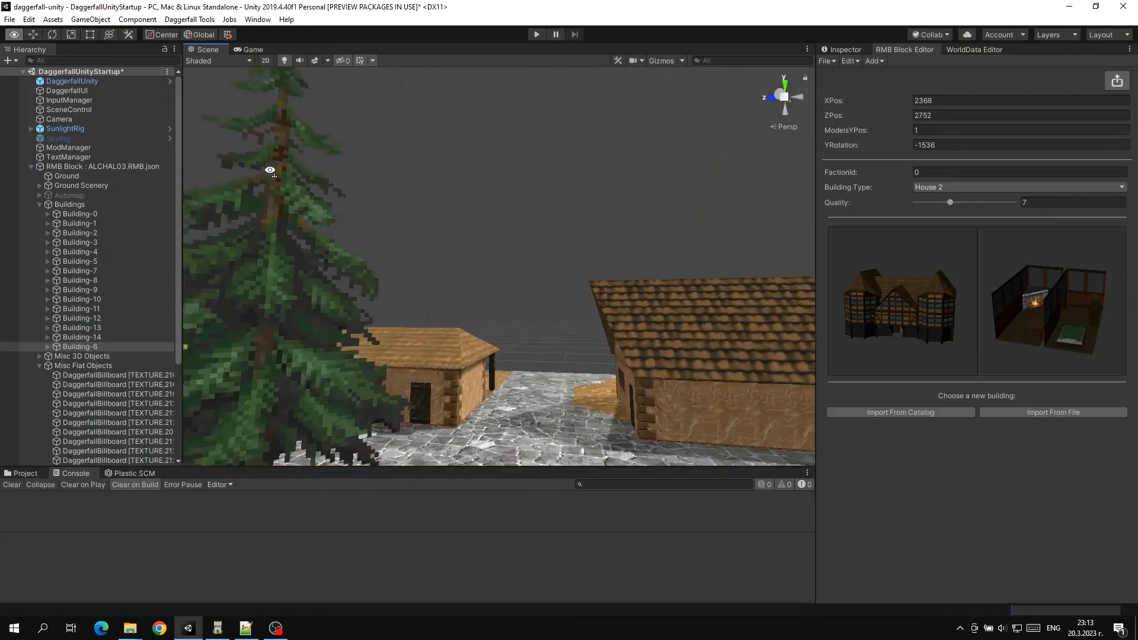
{"action": "right_click_drag", "start_coordinate": [270, 170], "coordinate": [895, 340]}
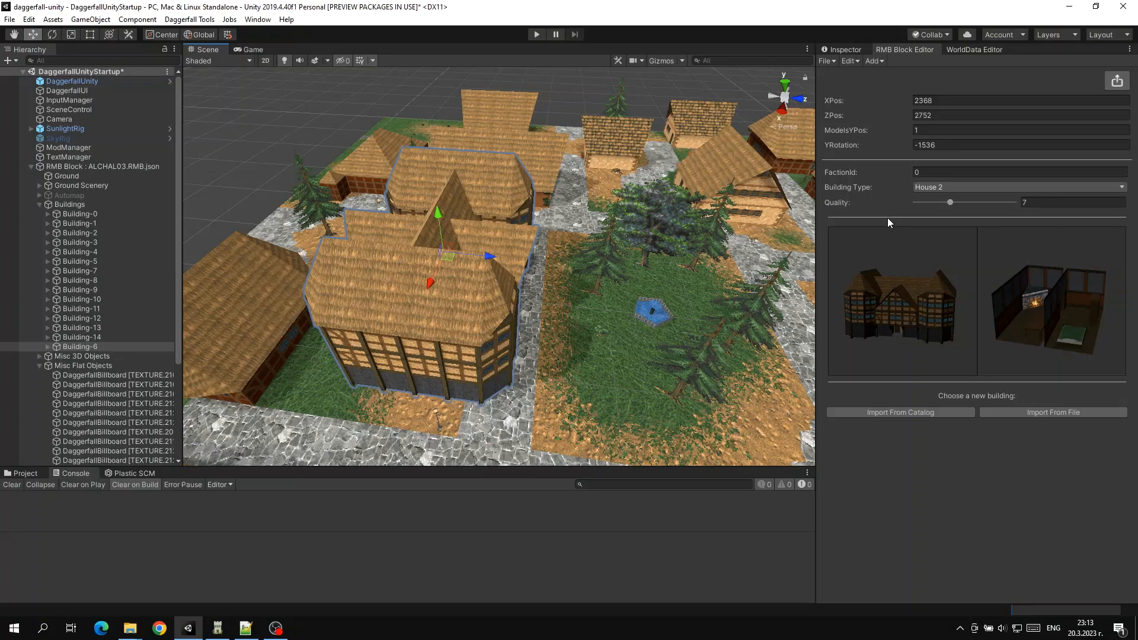
{"action": "right_click_drag", "start_coordinate": [670, 244], "coordinate": [754, 232]}
{"action": "left_click", "coordinate": [729, 92]}
{"action": "right_click_drag", "start_coordinate": [728, 90], "coordinate": [674, 151]}
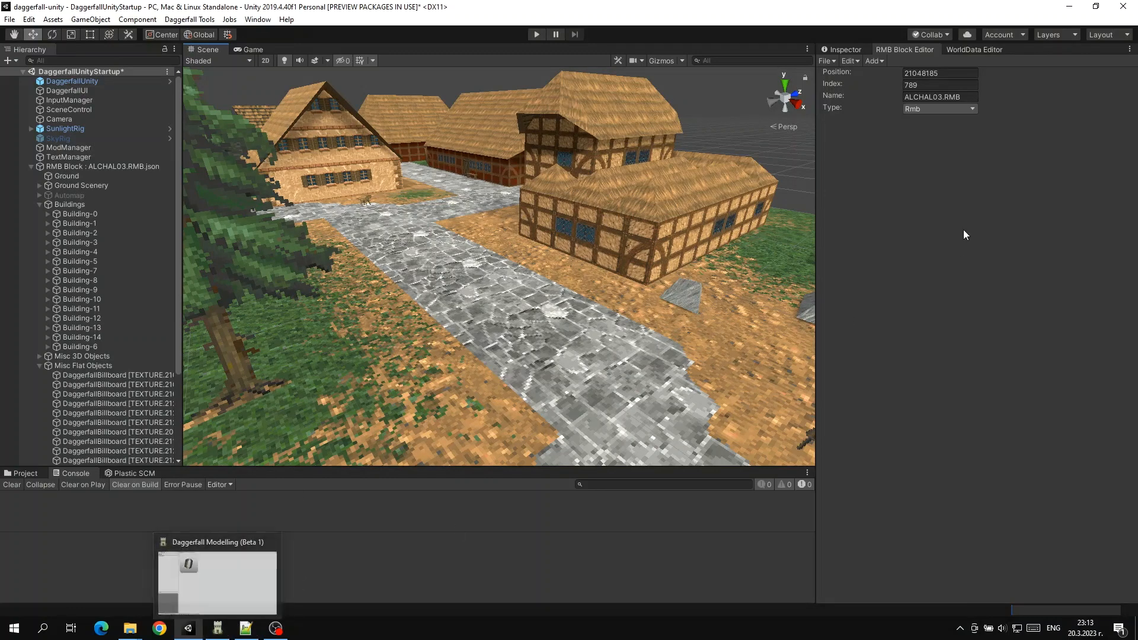
Step: Start adding 3D models to the block and collapse the Furniture category in the model list
{"action": "left_click", "coordinate": [875, 61]}
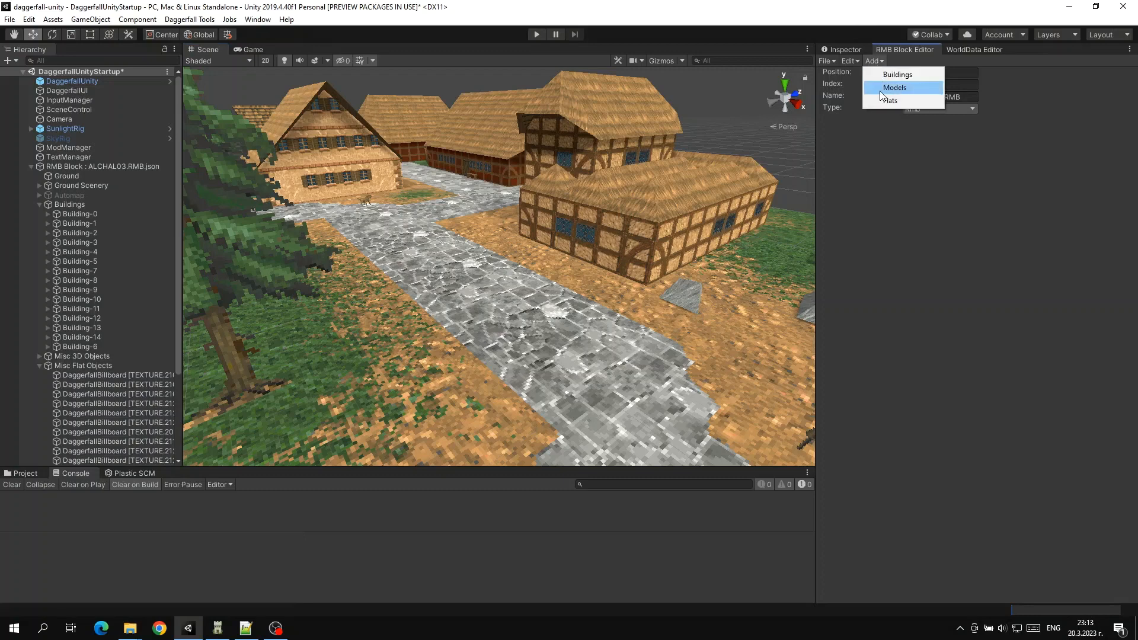
{"action": "left_click", "coordinate": [883, 89]}
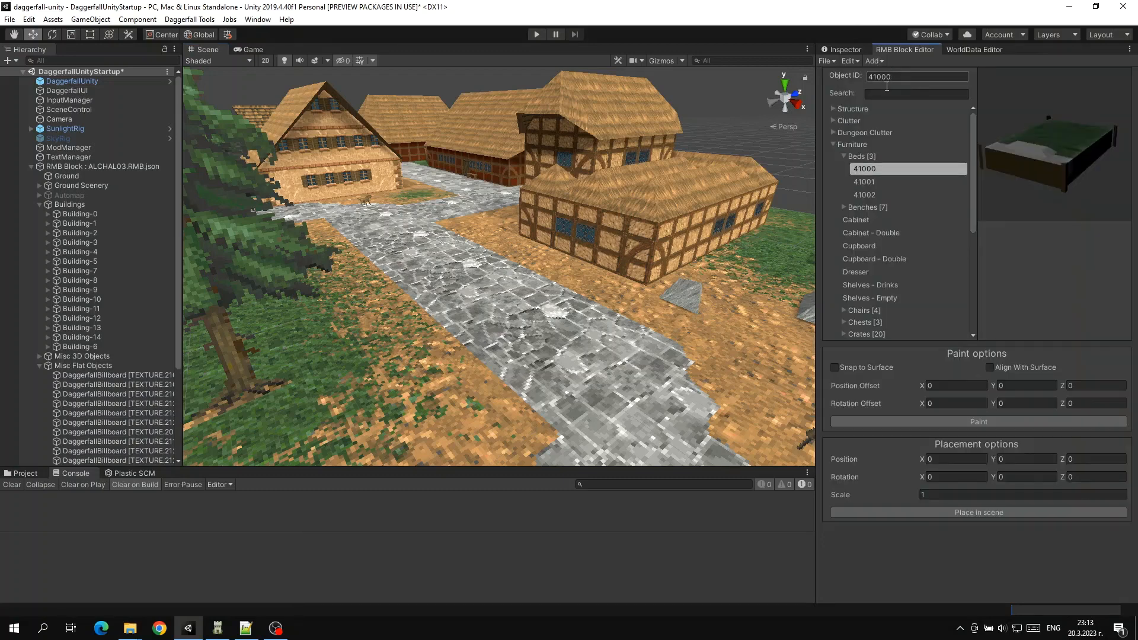
{"action": "left_click", "coordinate": [833, 144]}
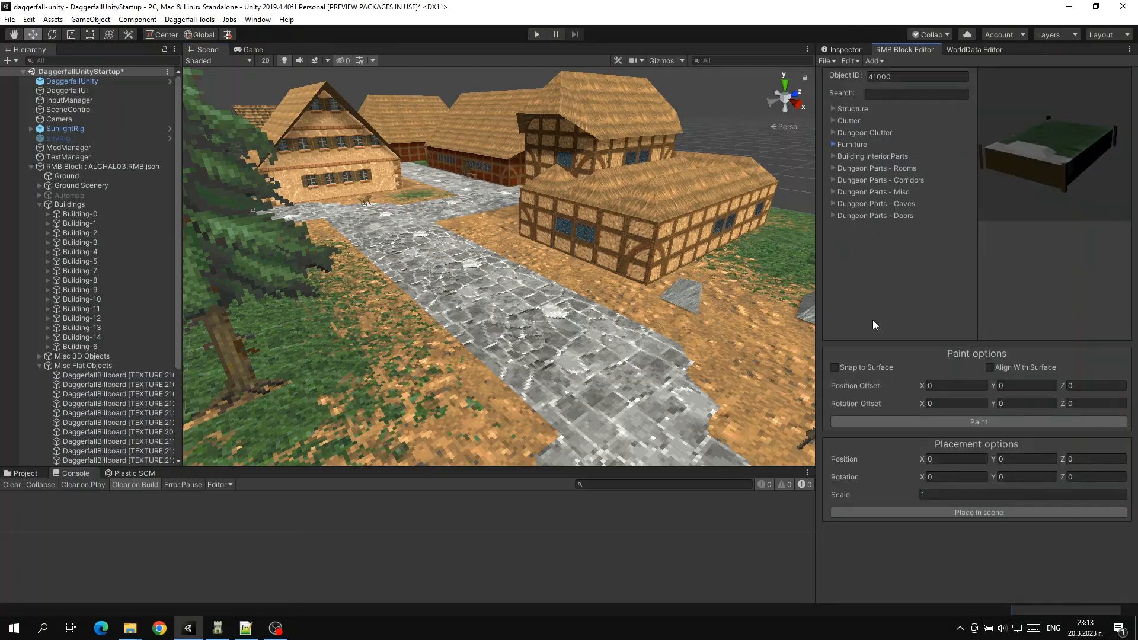
Step: Copy model ID 74230 from Daggerfall Modelling and enter it as the object ID for adding in Unity
{"action": "left_click", "coordinate": [217, 629]}
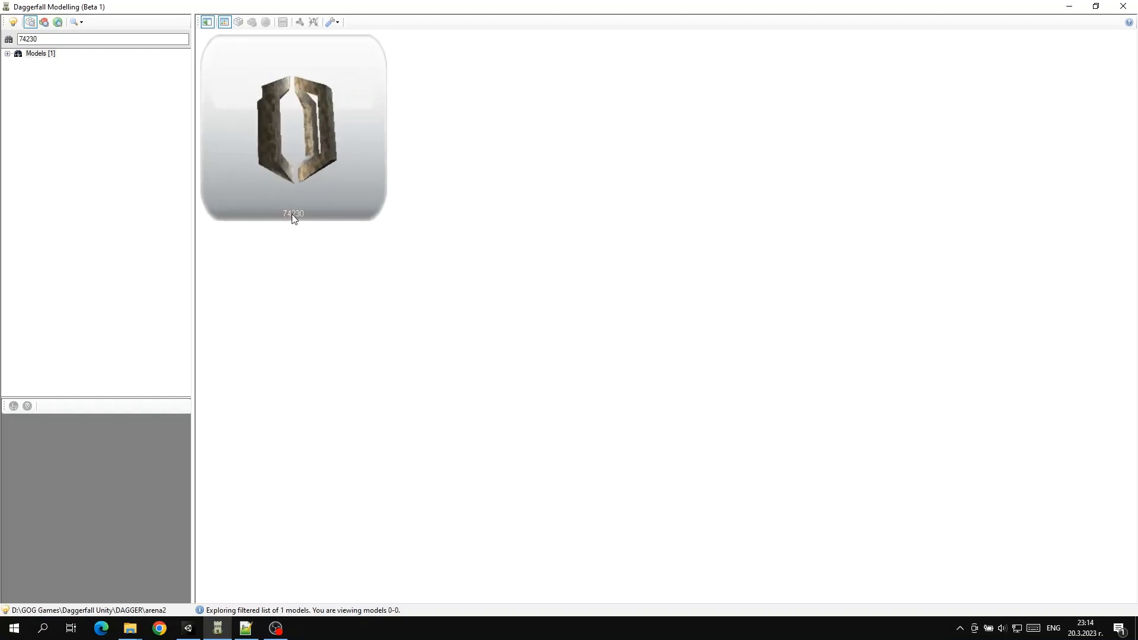
{"action": "double_click", "coordinate": [47, 38]}
{"action": "key", "text": "ctrl+c"}
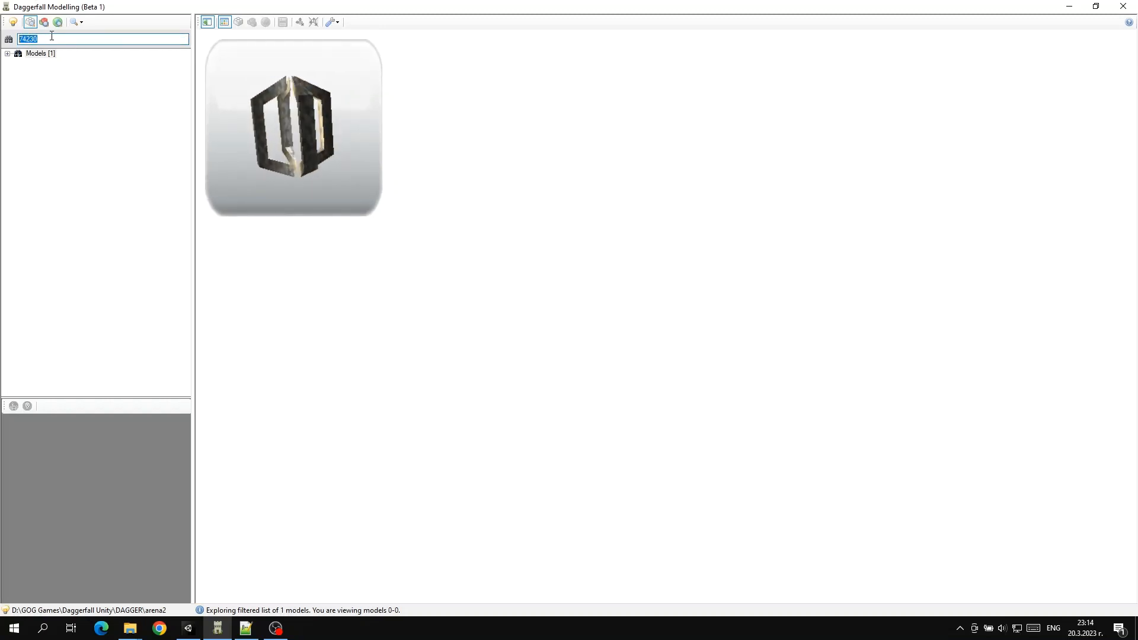
{"action": "left_click", "coordinate": [188, 628]}
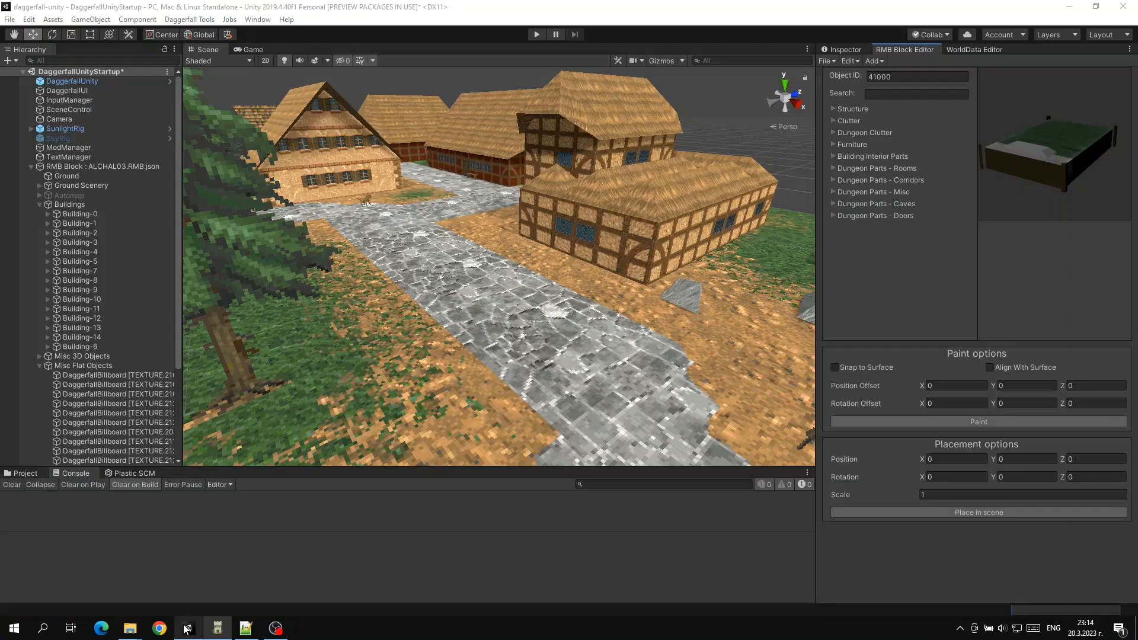
{"action": "left_click", "coordinate": [912, 77]}
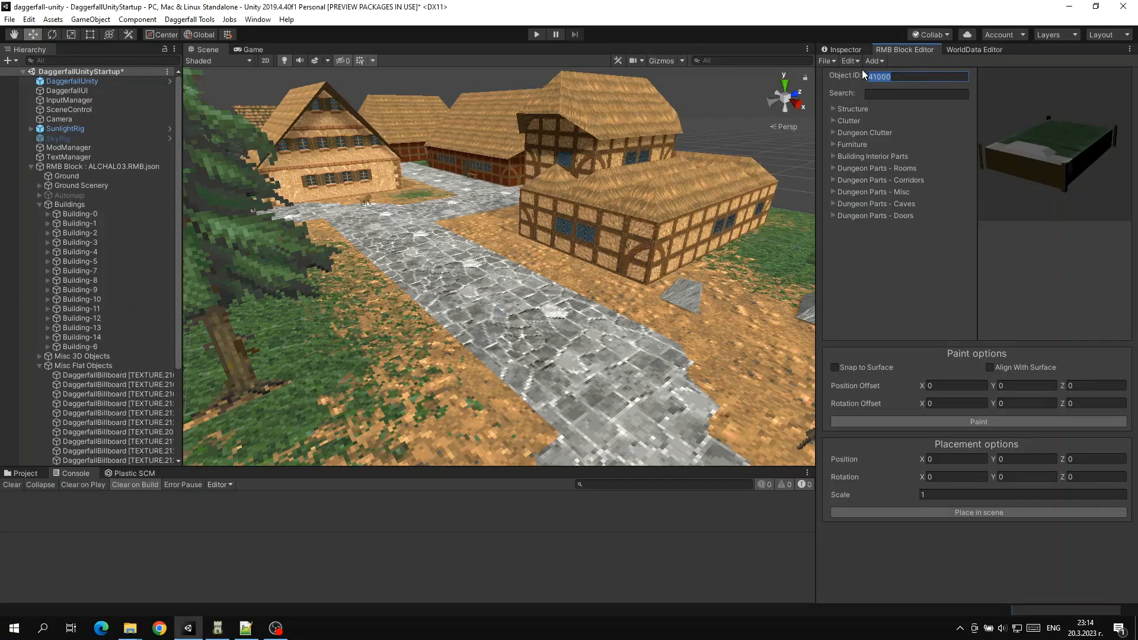
{"action": "key", "text": "ctrl+v"}
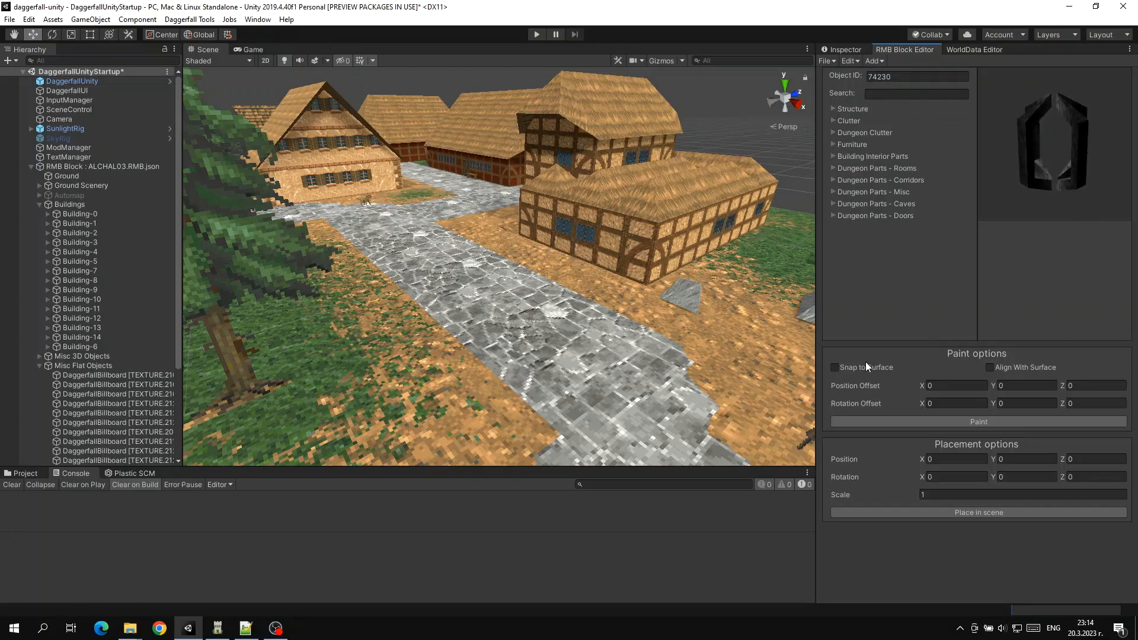
Step: Paint model 74230 onto the stone road beside the timber-framed house with Snap to Surface enabled, and view it from several sides
{"action": "left_click", "coordinate": [897, 421]}
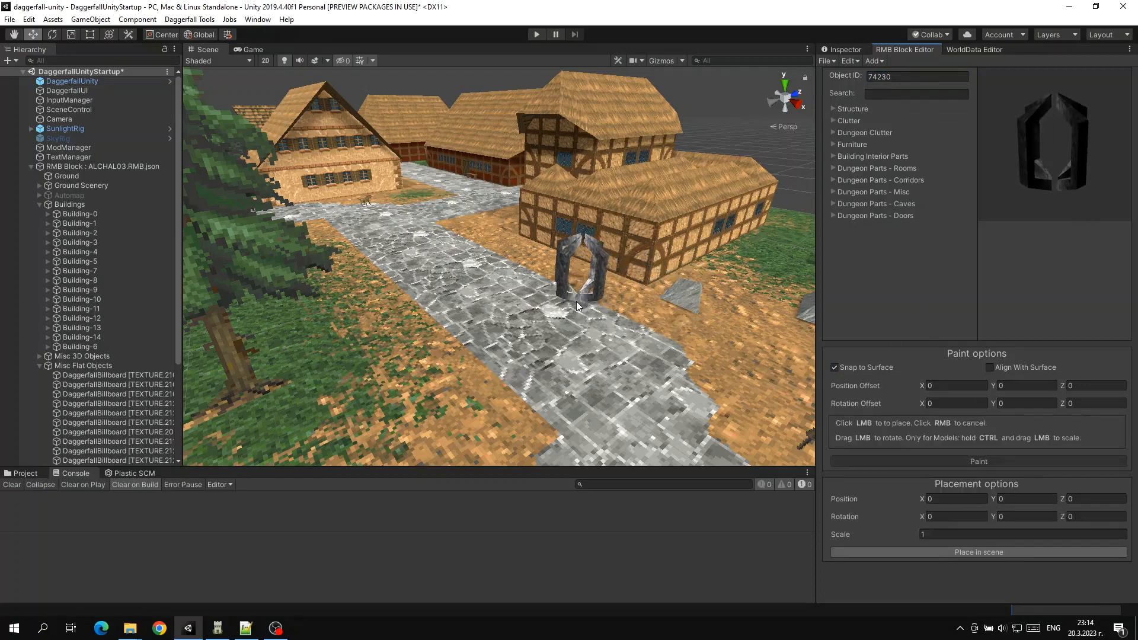
{"action": "right_click", "coordinate": [645, 243]}
{"action": "mouse_move", "coordinate": [647, 237]}
{"action": "right_mouse_down"}
{"action": "mouse_move", "coordinate": [501, 238]}
{"action": "mouse_move", "coordinate": [815, 246]}
{"action": "mouse_move", "coordinate": [727, 244]}
{"action": "right_mouse_up"}
{"action": "key", "text": "w"}
{"action": "key", "text": "a"}
{"action": "key", "text": "d"}
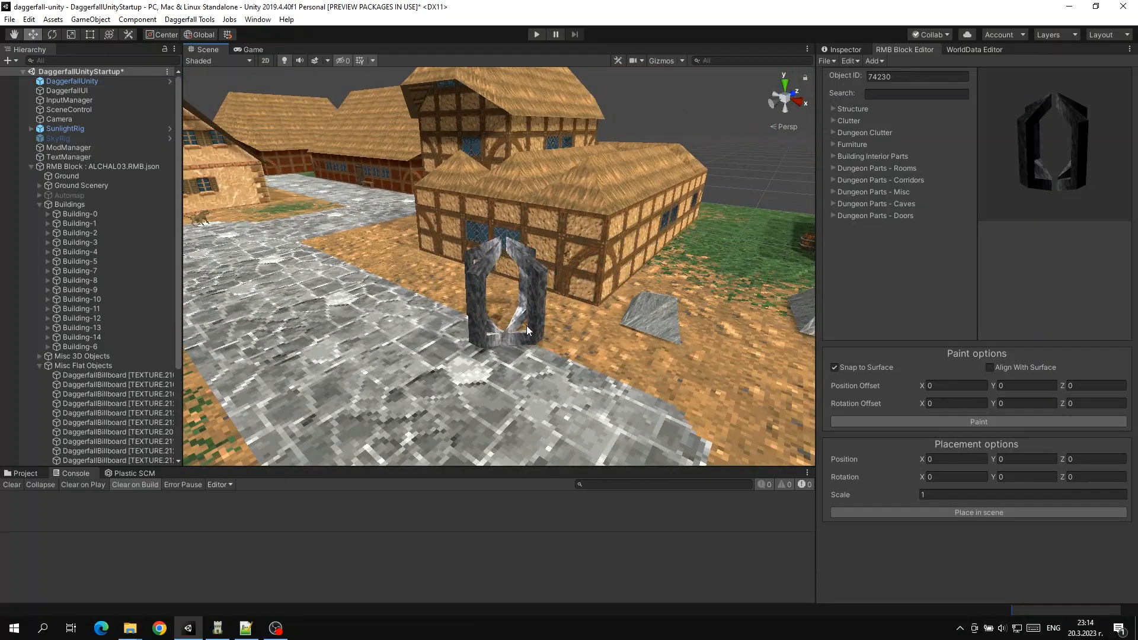
{"action": "right_click_drag", "start_coordinate": [505, 280], "coordinate": [812, 259]}
{"action": "key", "text": "a"}
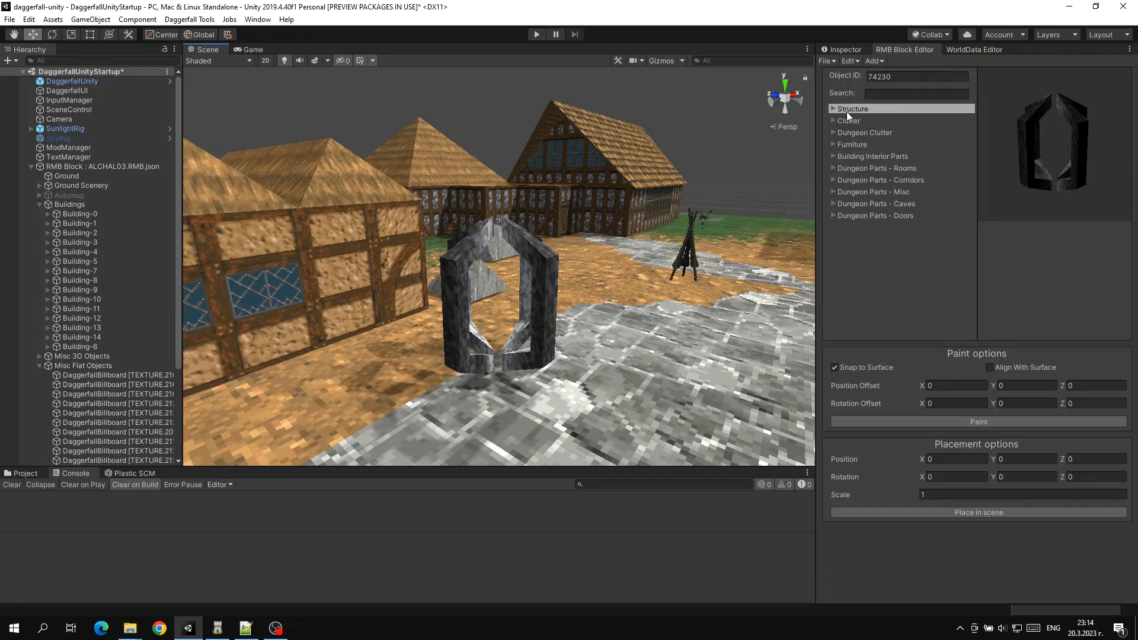
{"action": "right_click_drag", "start_coordinate": [659, 219], "coordinate": [510, 217]}
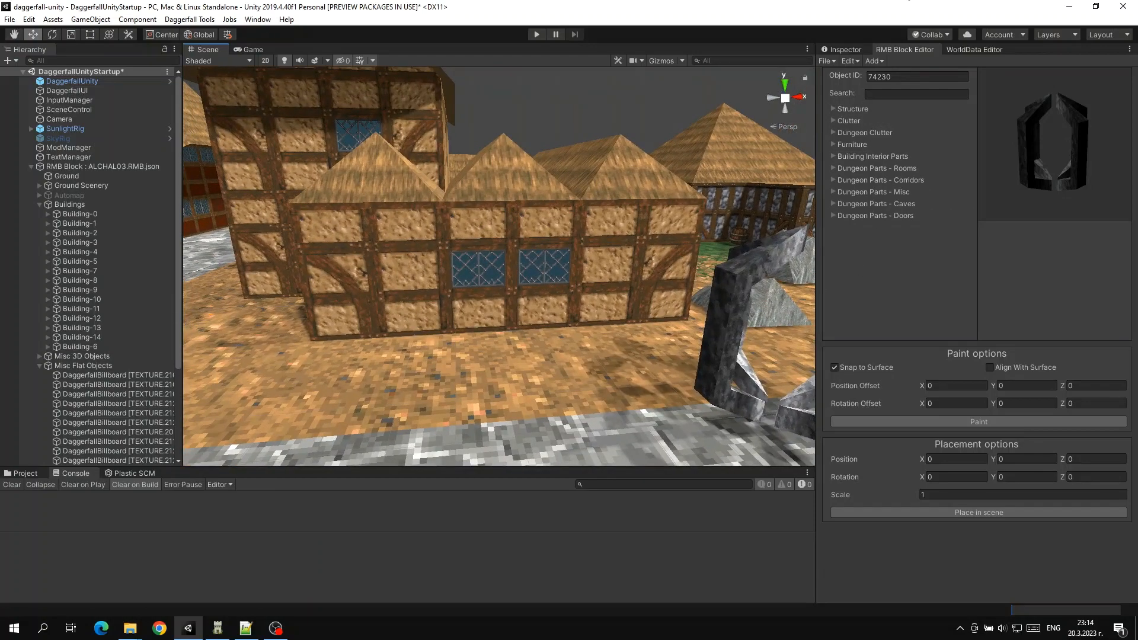
Step: Open the 3D models catalog settings of the RMB Block Editor
{"action": "left_click", "coordinate": [825, 61]}
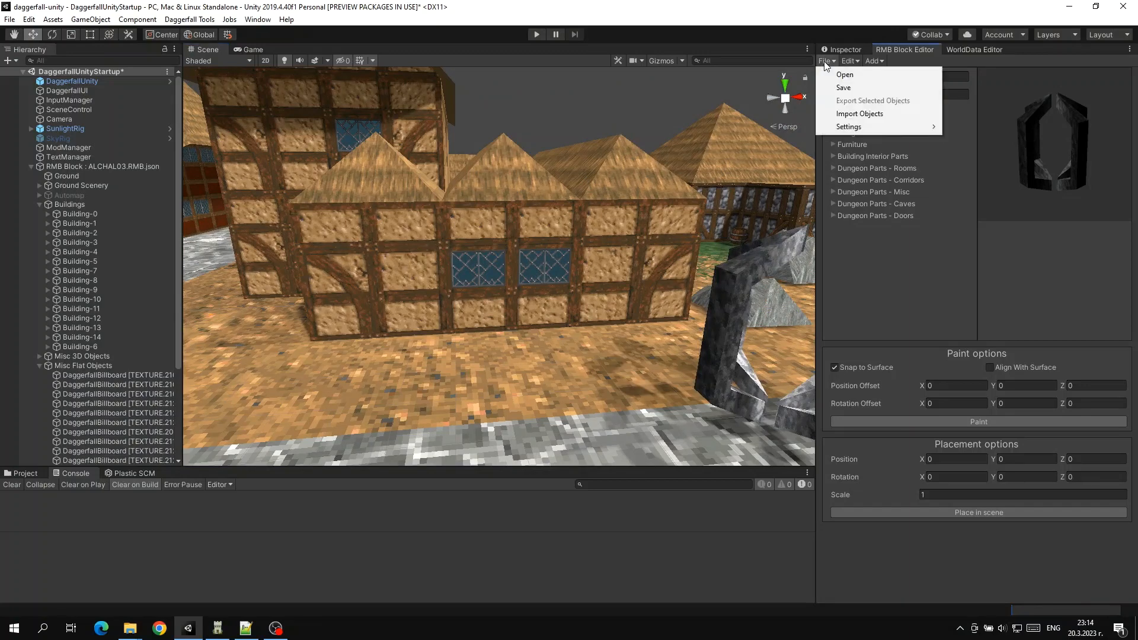
{"action": "left_click", "coordinate": [825, 63]}
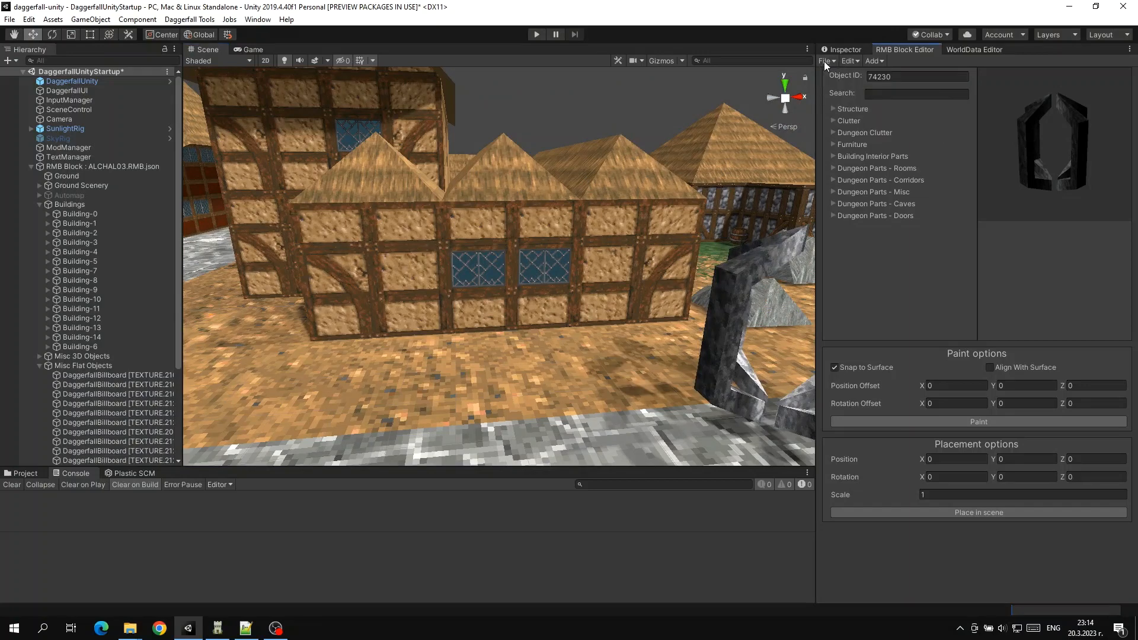
{"action": "left_click", "coordinate": [824, 62]}
{"action": "mouse_move", "coordinate": [854, 127]}
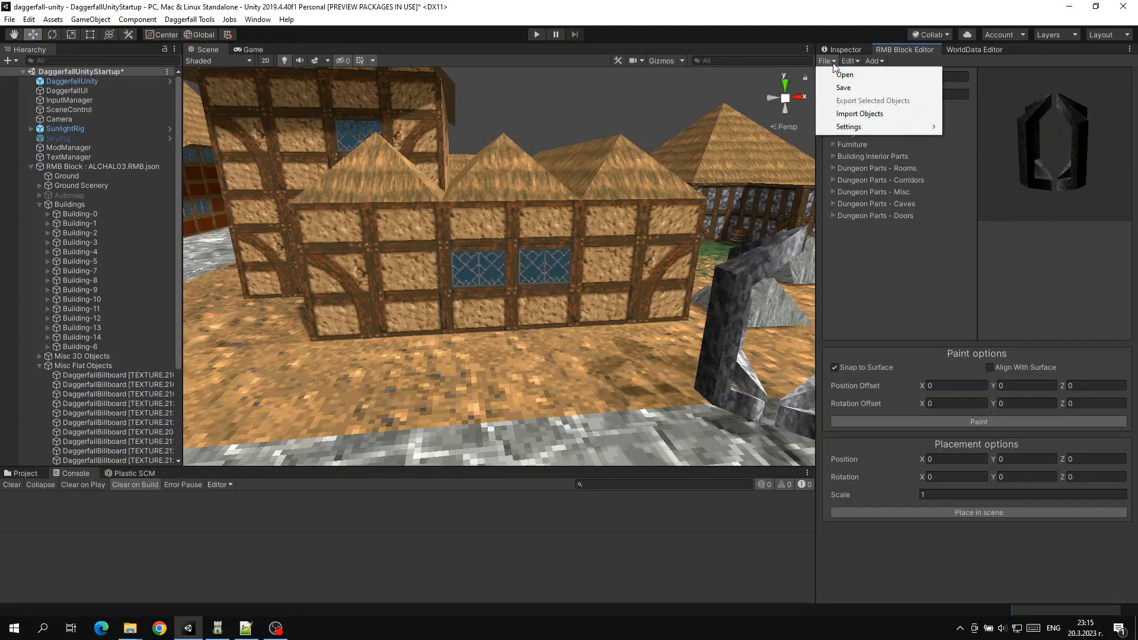
{"action": "mouse_move", "coordinate": [889, 127]}
{"action": "mouse_move", "coordinate": [994, 140]}
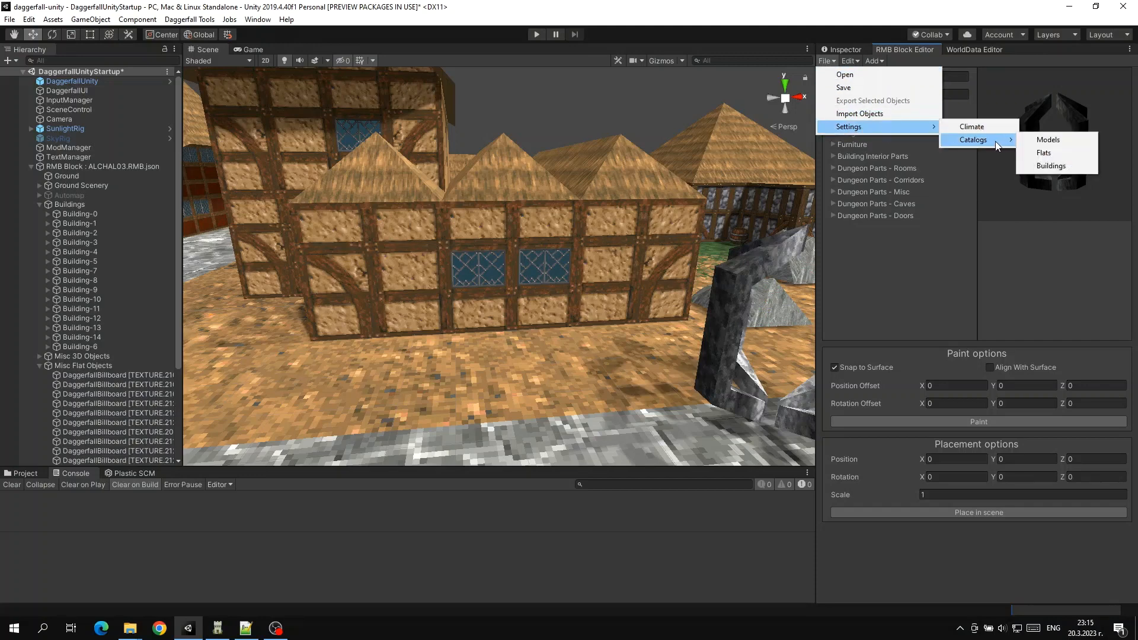
{"action": "left_click", "coordinate": [1047, 141]}
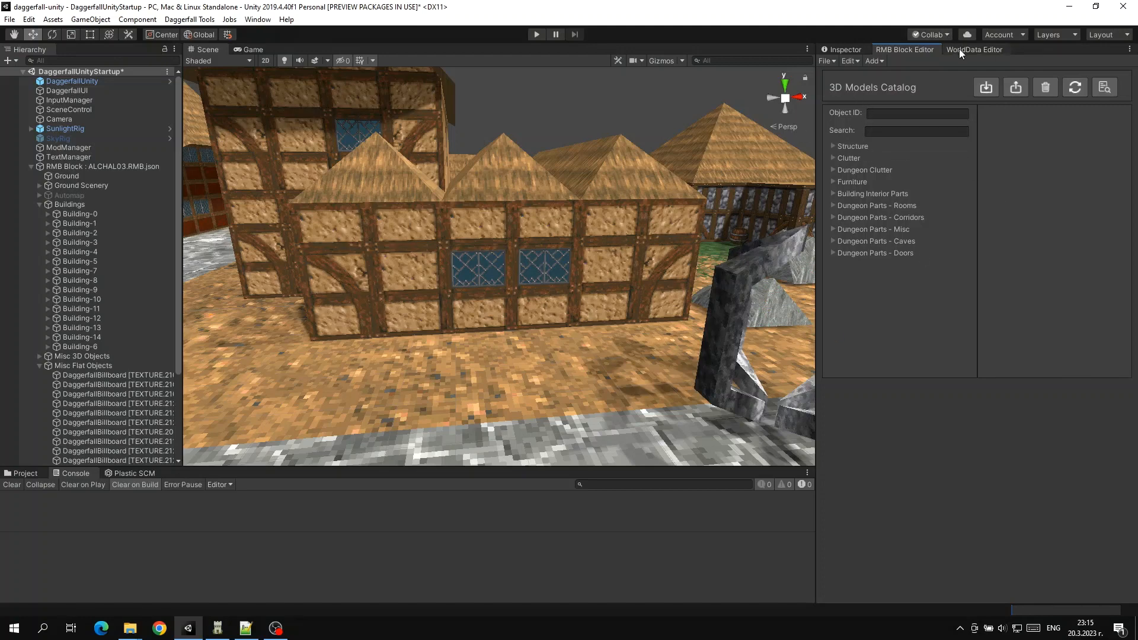
Step: Browse the catalog's Structure and Clutter categories and examine the details of the Block Noose Support model
{"action": "left_click", "coordinate": [845, 148]}
{"action": "left_click", "coordinate": [843, 146]}
{"action": "left_click", "coordinate": [848, 147]}
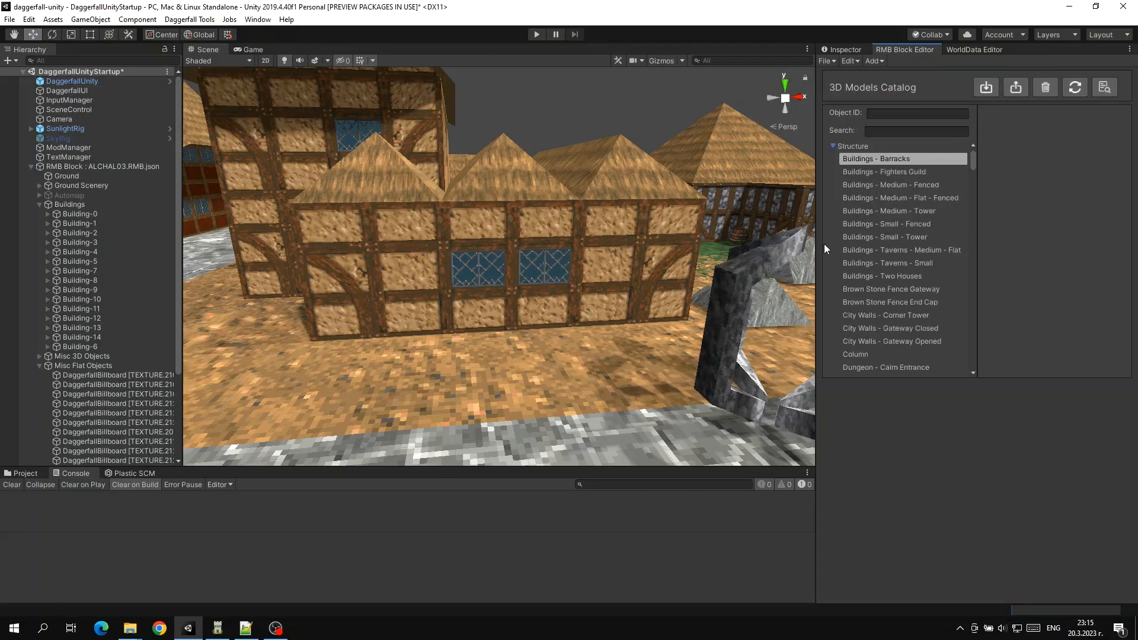
{"action": "left_click", "coordinate": [833, 147]}
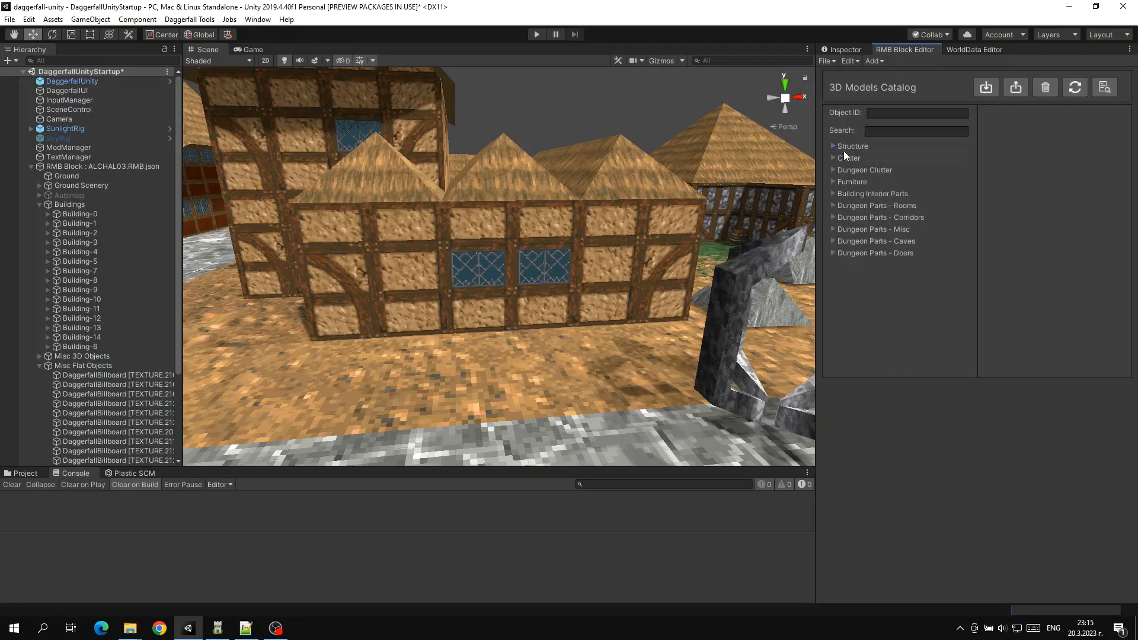
{"action": "left_click", "coordinate": [833, 159]}
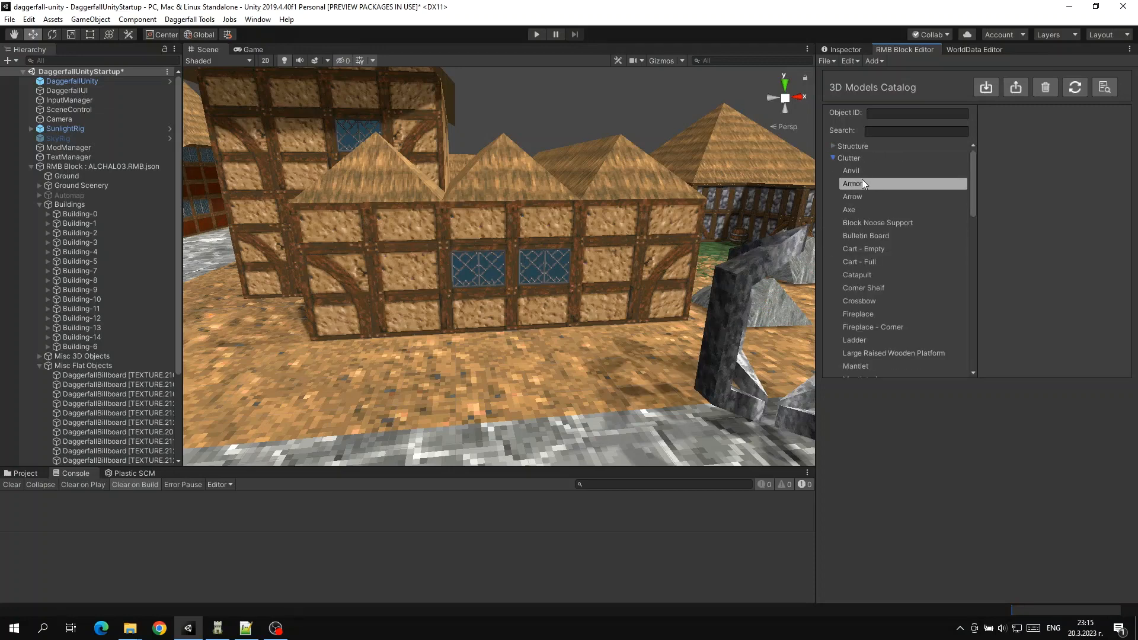
{"action": "left_click", "coordinate": [861, 183]}
{"action": "left_click", "coordinate": [869, 223]}
{"action": "right_click_drag", "start_coordinate": [667, 197], "coordinate": [770, 227]}
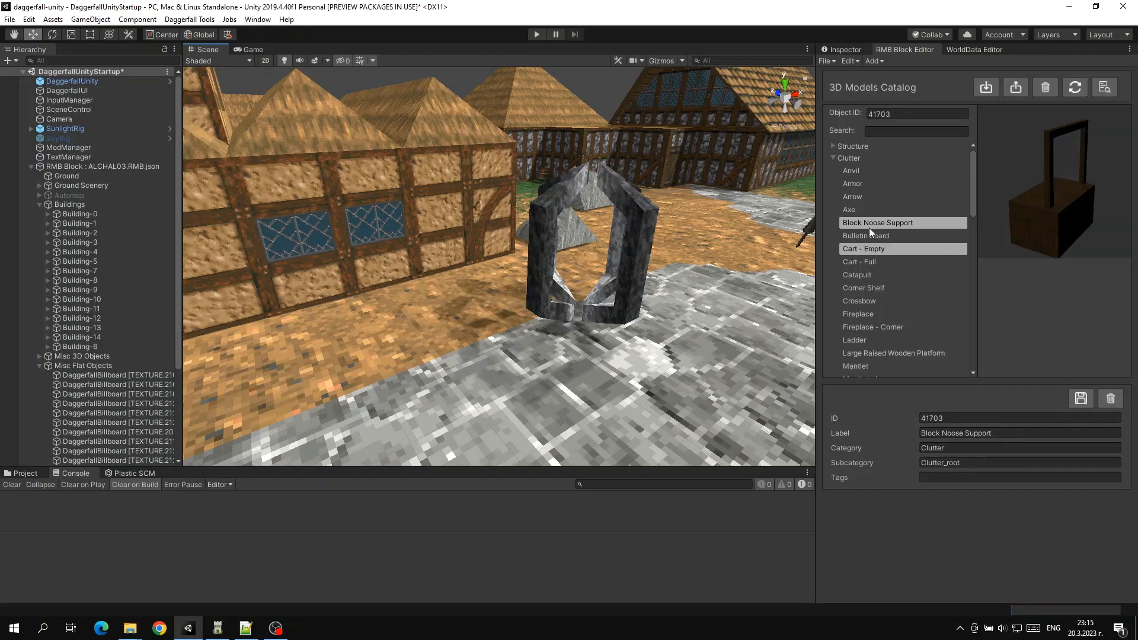
{"action": "left_click", "coordinate": [830, 156]}
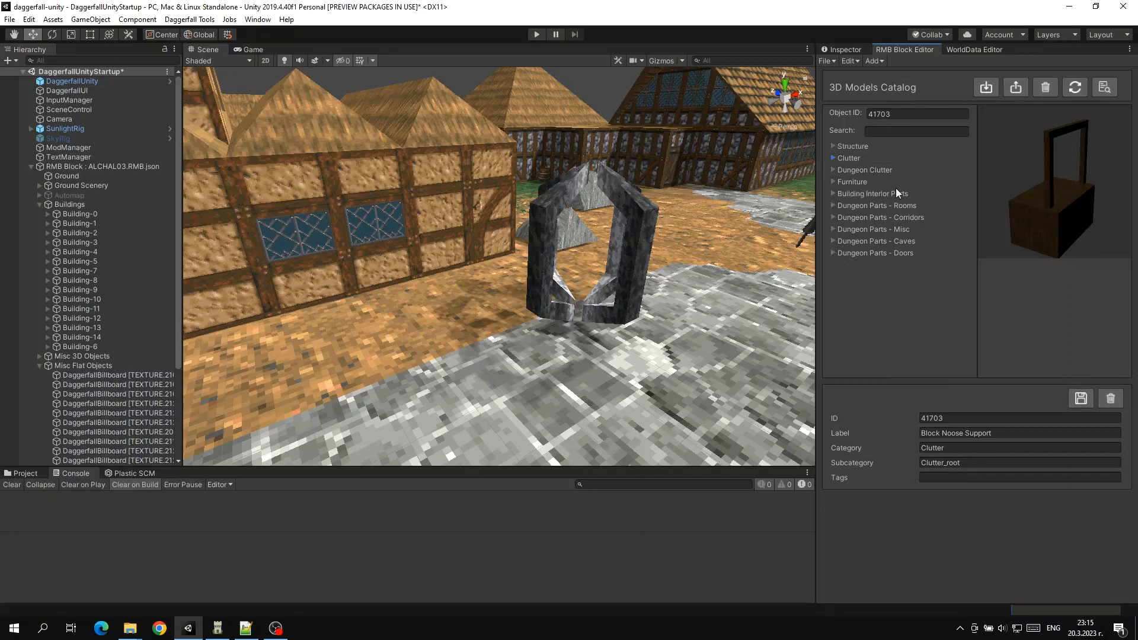
Step: Copy ID 74230 again from Daggerfall Modelling and enter it as the object ID in Unity's 3D Models Catalog
{"action": "left_click", "coordinate": [224, 631]}
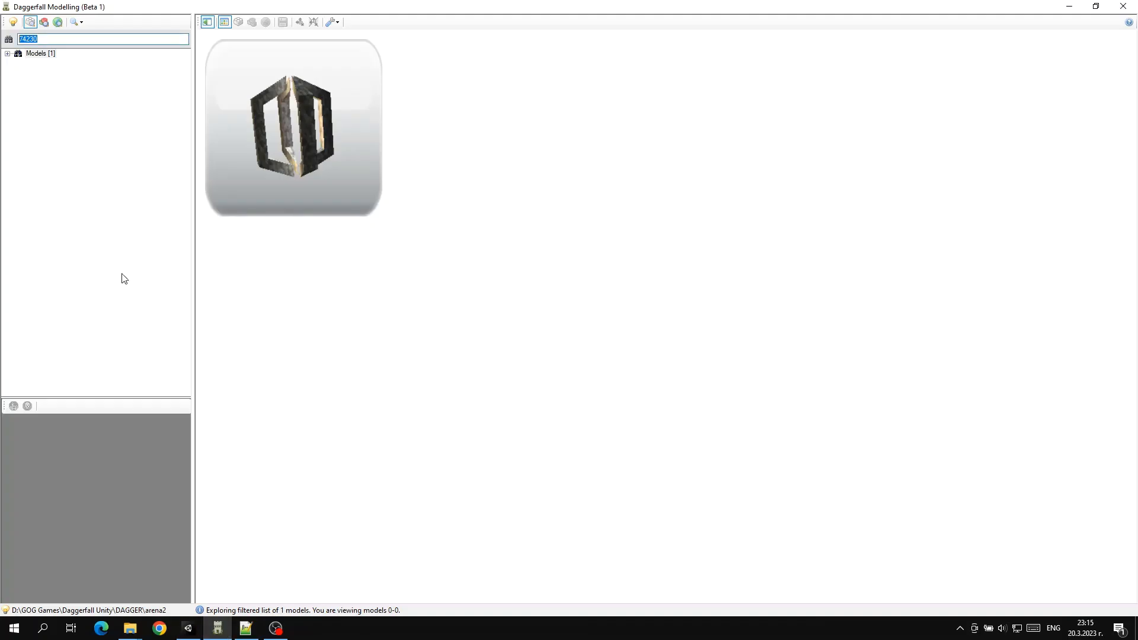
{"action": "left_click", "coordinate": [73, 39]}
{"action": "double_click", "coordinate": [28, 38]}
{"action": "key", "text": "ctrl+c"}
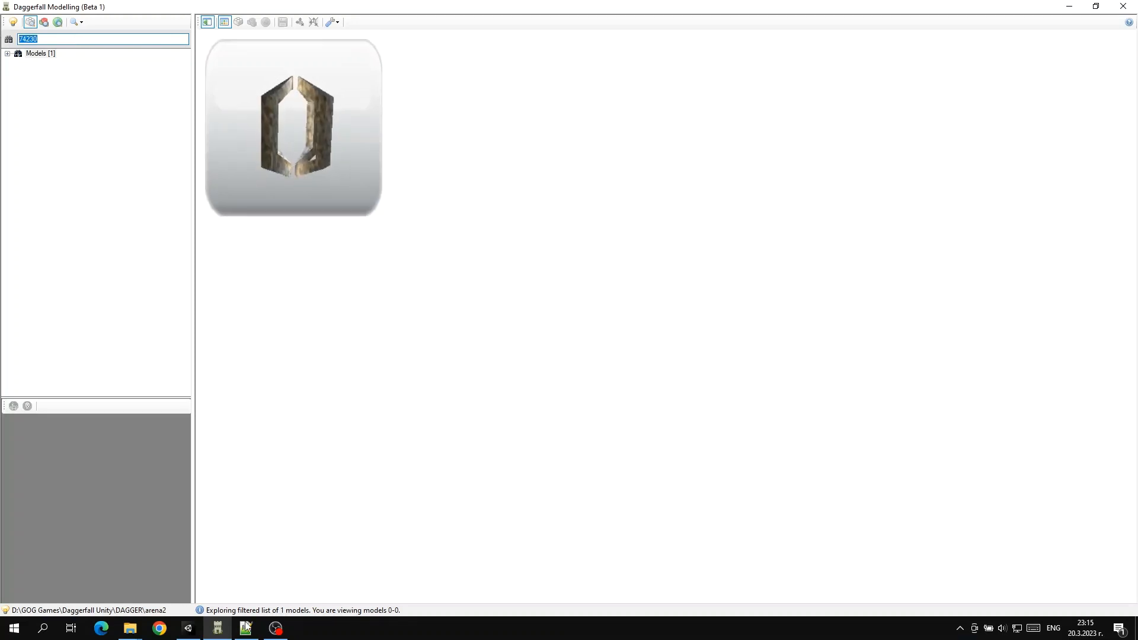
{"action": "left_click", "coordinate": [188, 628]}
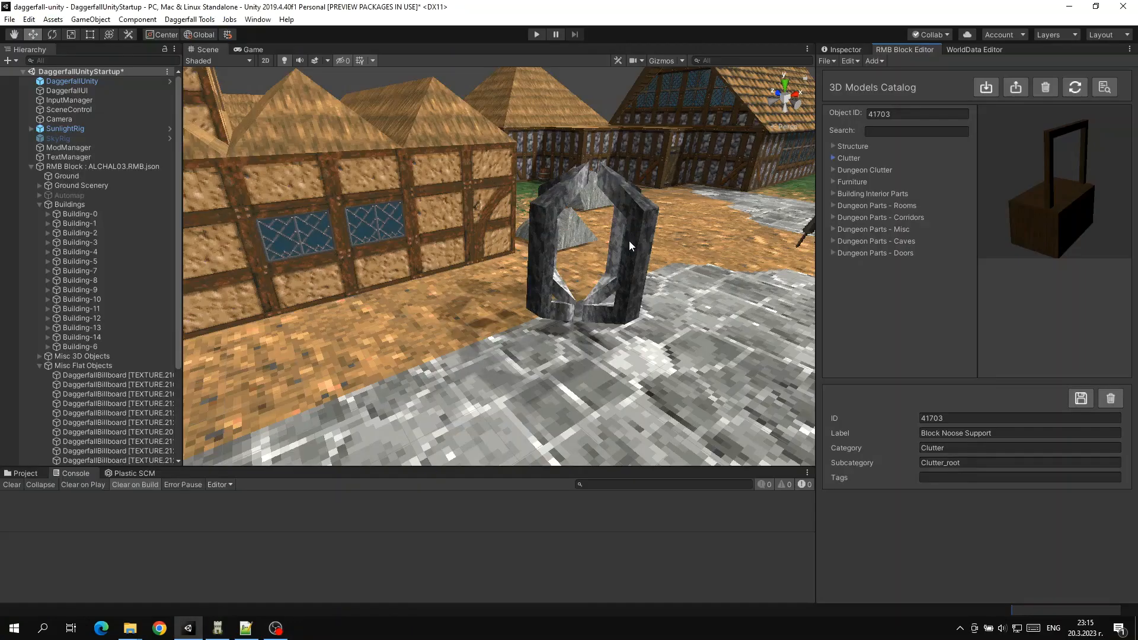
{"action": "double_click", "coordinate": [909, 113]}
{"action": "key", "text": "ctrl+v"}
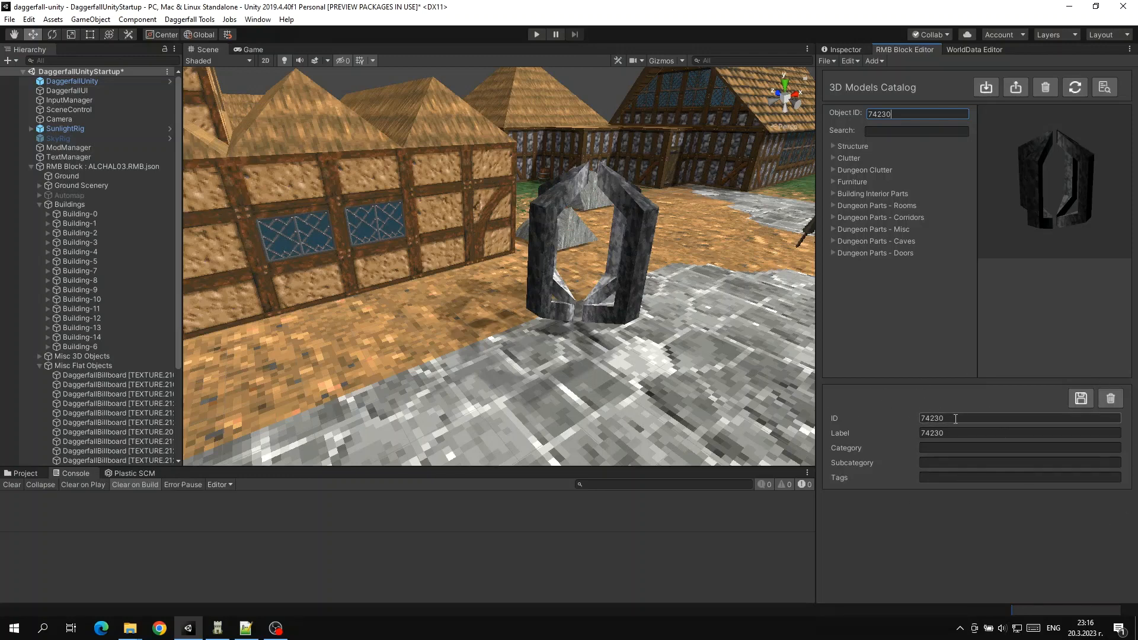
Step: Save model 74230 to the catalog with label 74230, leaving its category, subcategory and tags blank
{"action": "left_click", "coordinate": [909, 417]}
{"action": "left_click", "coordinate": [917, 433]}
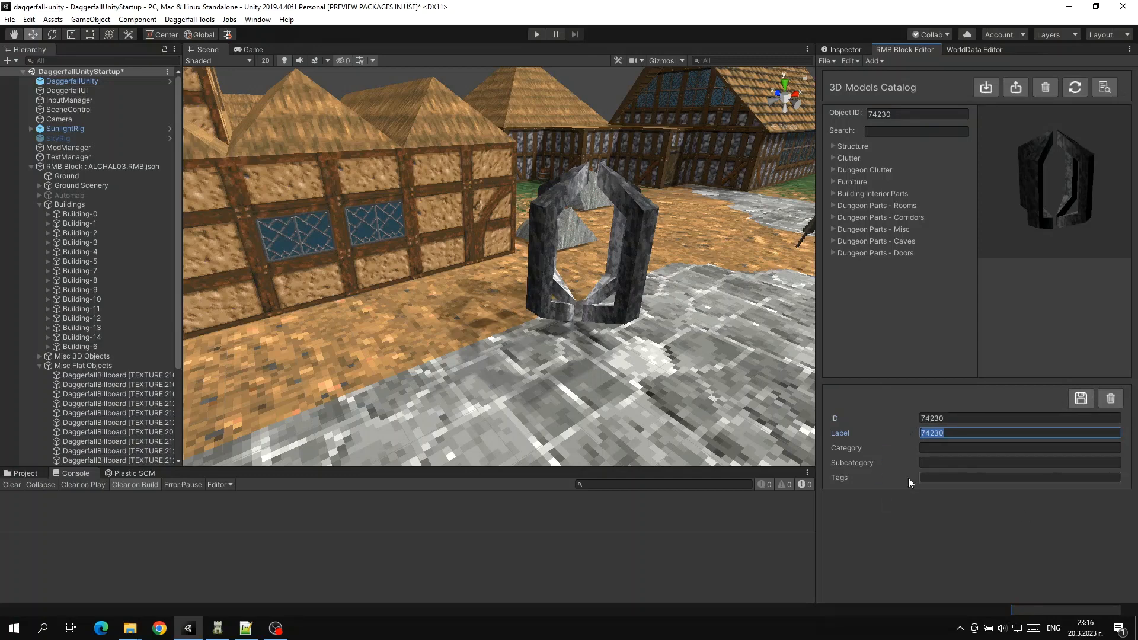
{"action": "left_click", "coordinate": [1081, 400]}
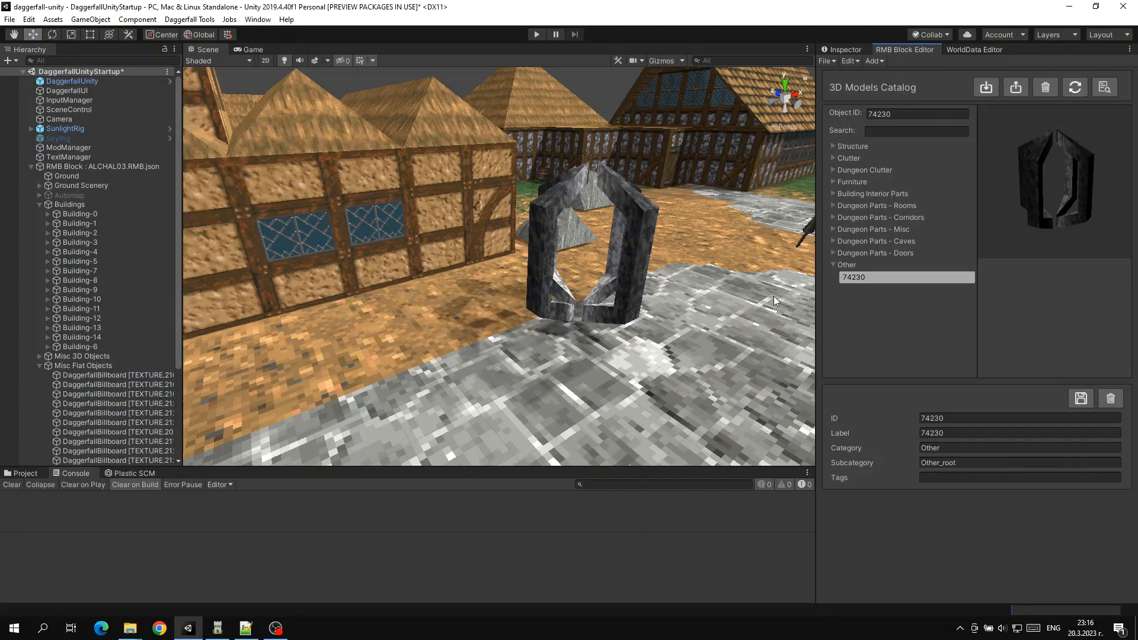
Step: Delete the painted 74230 model from the scene and reopen the model list for adding objects
{"action": "left_click", "coordinate": [634, 244]}
{"action": "key", "text": "Delete"}
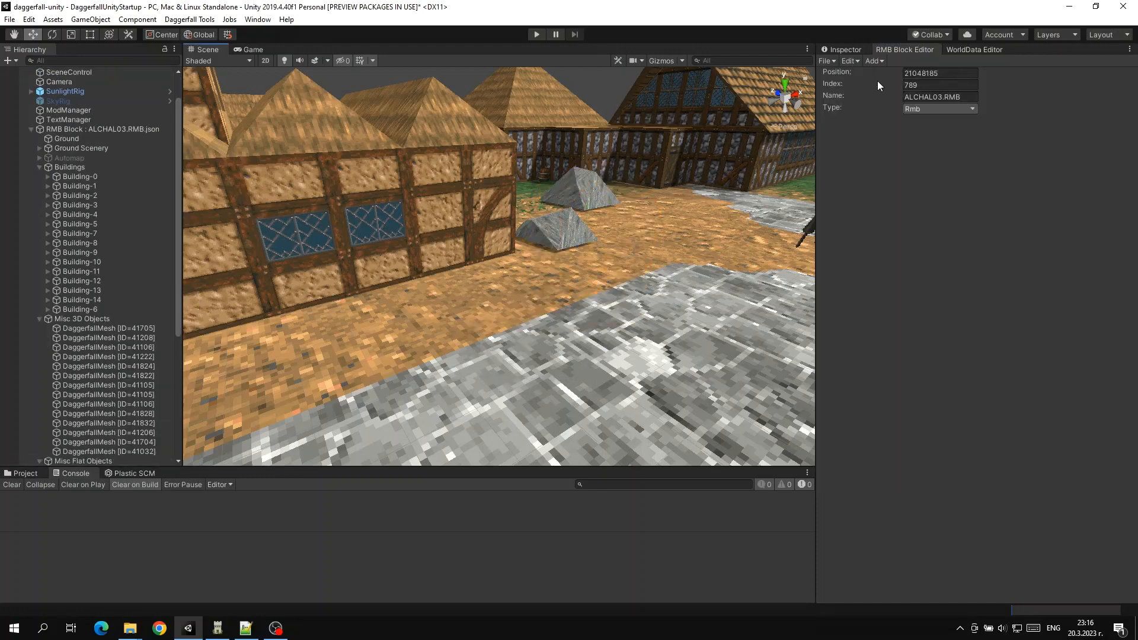
{"action": "left_click", "coordinate": [874, 61]}
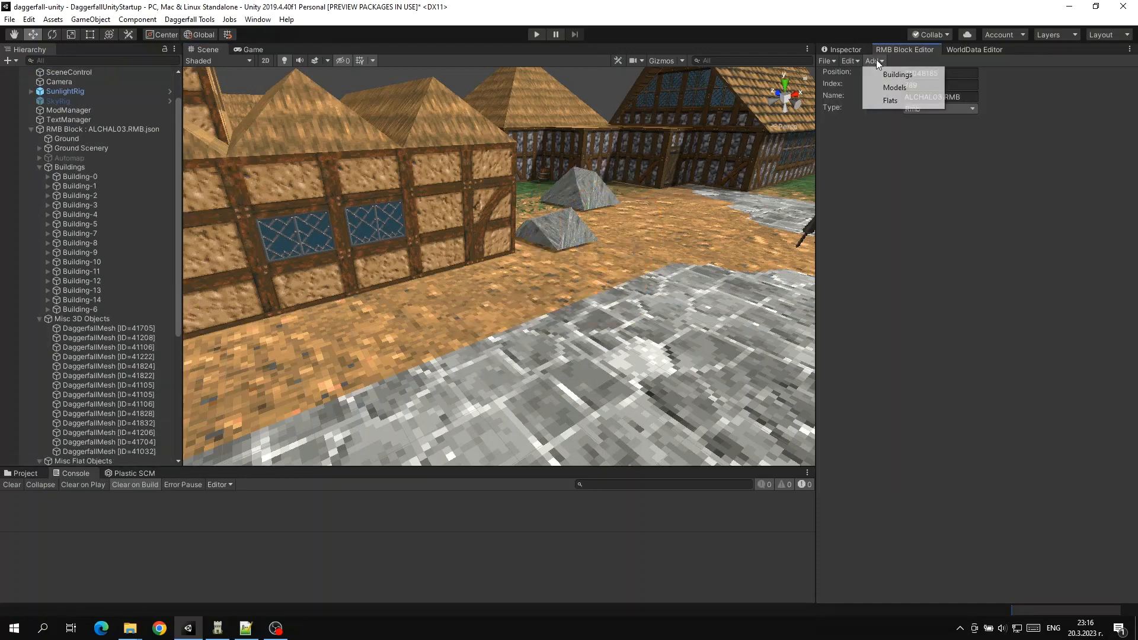
{"action": "left_click", "coordinate": [900, 87]}
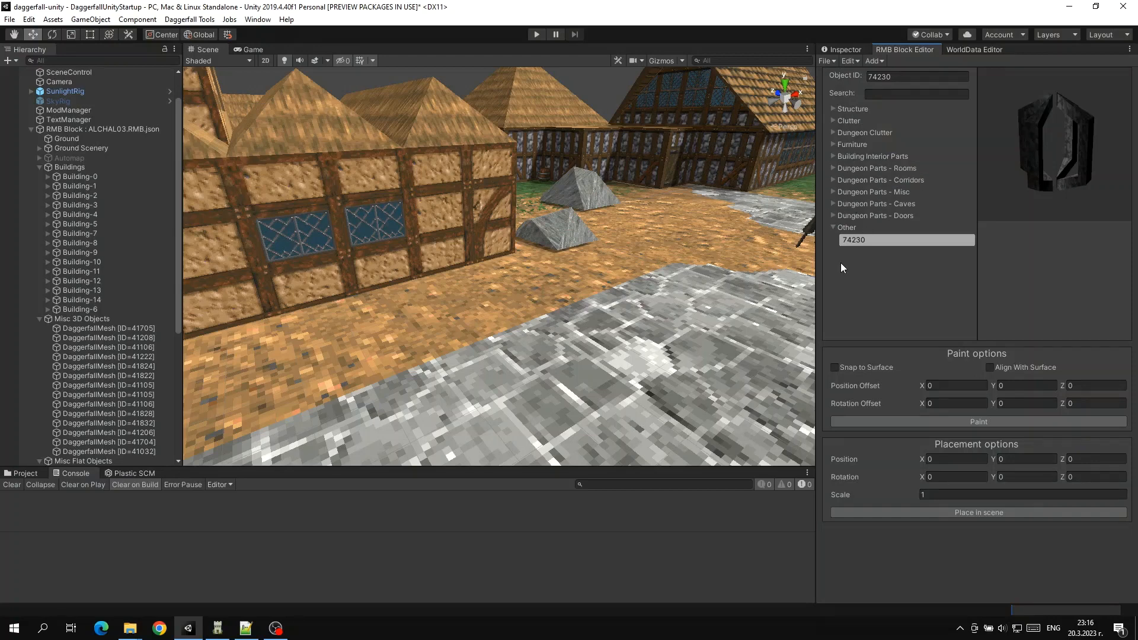
Step: Examine model 74230 from the Other category in the rotating preview of the add-object list
{"action": "left_click", "coordinate": [856, 225]}
{"action": "left_click", "coordinate": [857, 225]}
{"action": "left_click_drag", "start_coordinate": [1065, 147], "coordinate": [1050, 144]}
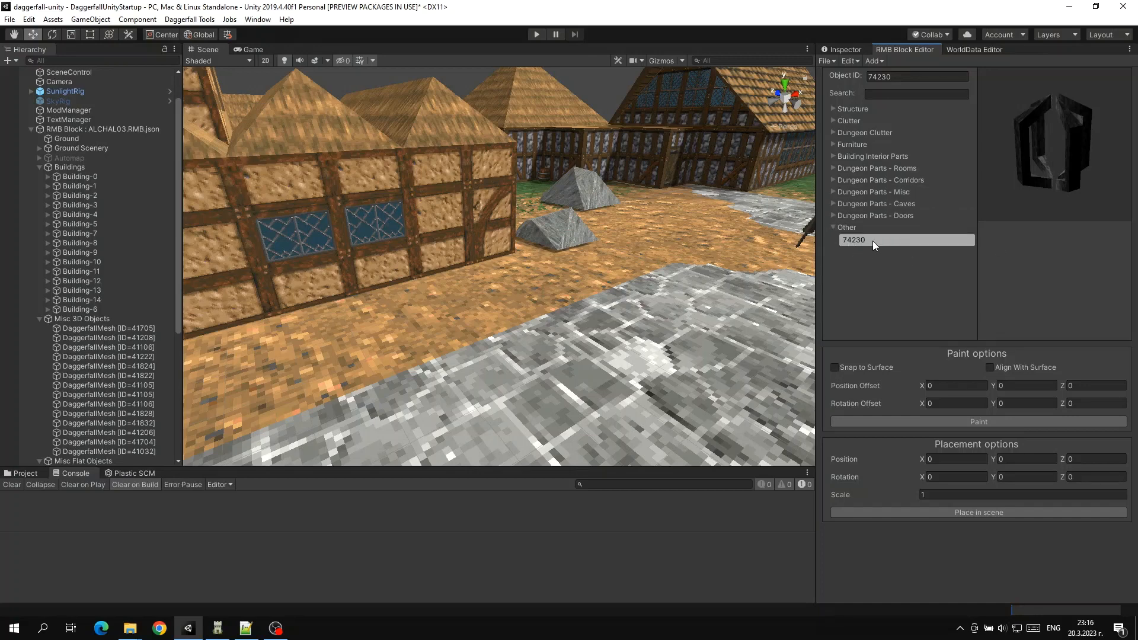
{"action": "left_click_drag", "start_coordinate": [1070, 145], "coordinate": [1014, 144]}
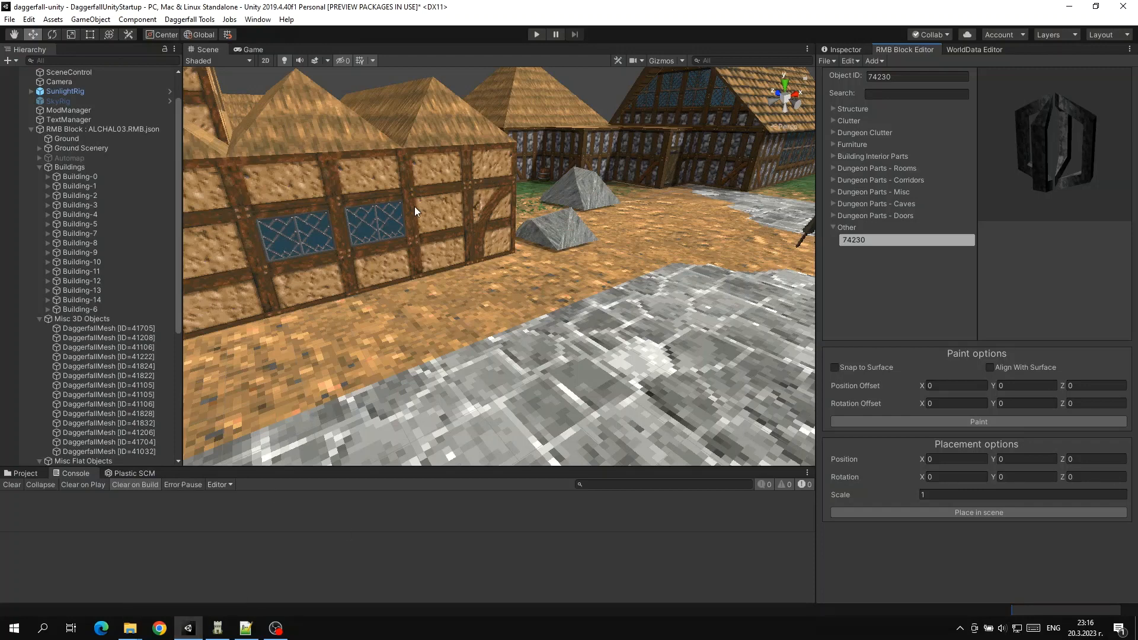
Step: Switch to File Explorer and view the catalog files in Assets/Editor/Settings/RmbBlockEditor, then minimize the window
{"action": "left_click", "coordinate": [130, 628]}
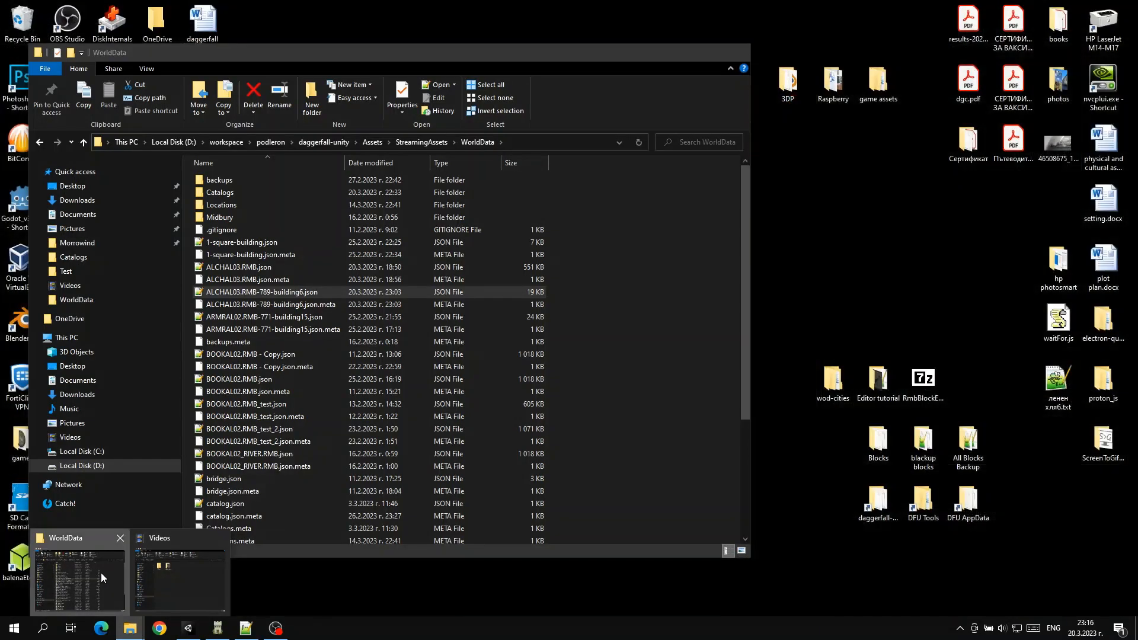
{"action": "left_click", "coordinate": [101, 572]}
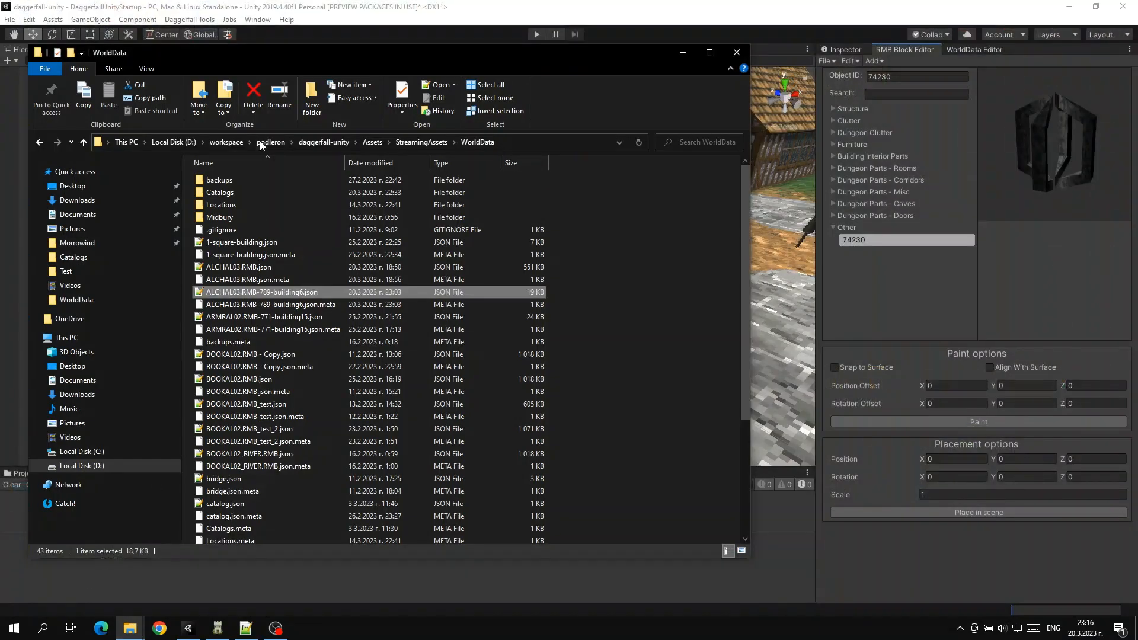
{"action": "left_click", "coordinate": [372, 142]}
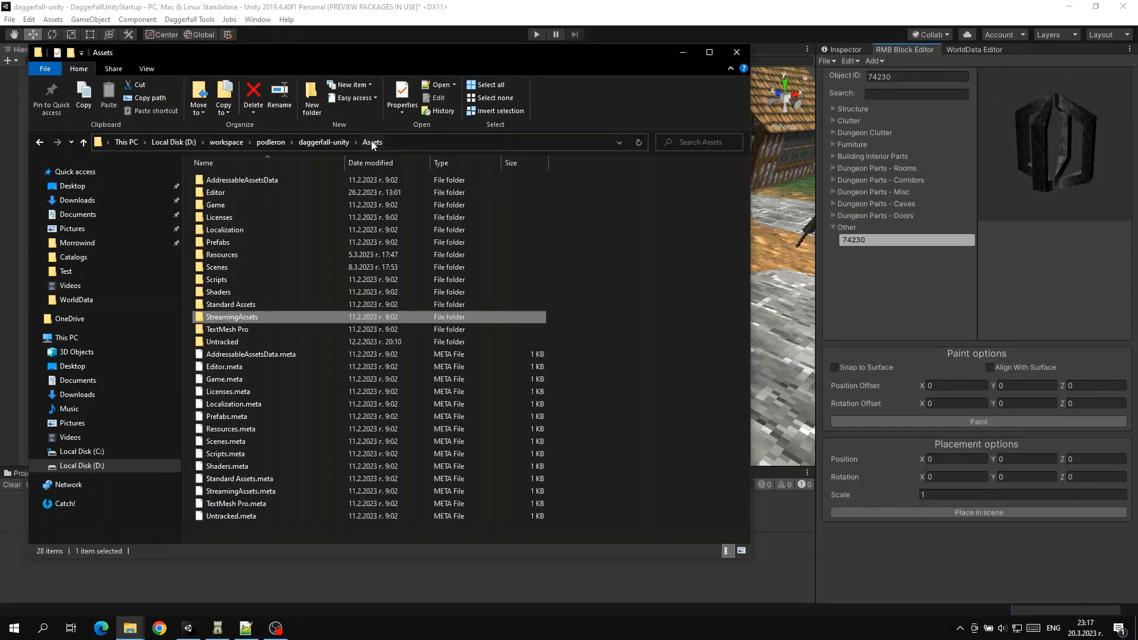
{"action": "double_click", "coordinate": [222, 217]}
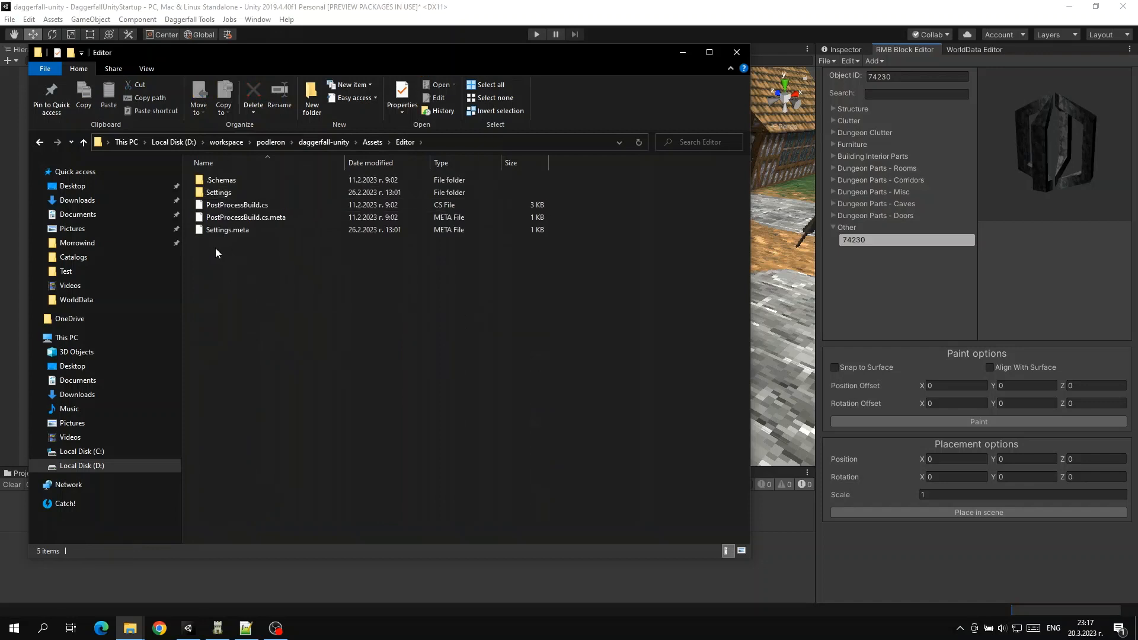
{"action": "double_click", "coordinate": [217, 192]}
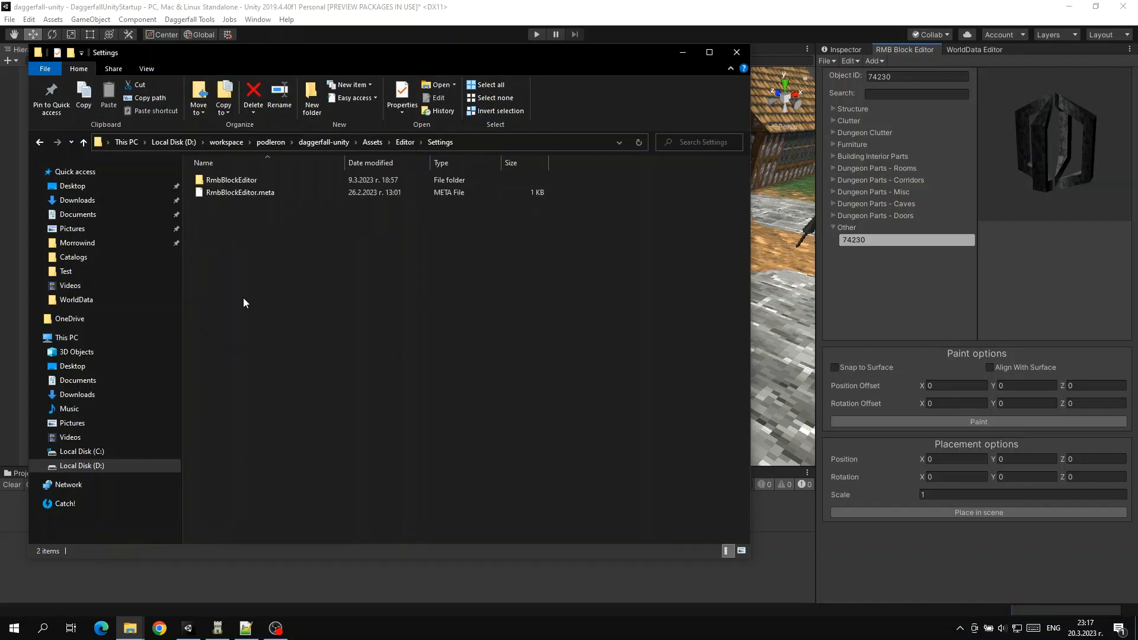
{"action": "double_click", "coordinate": [243, 179]}
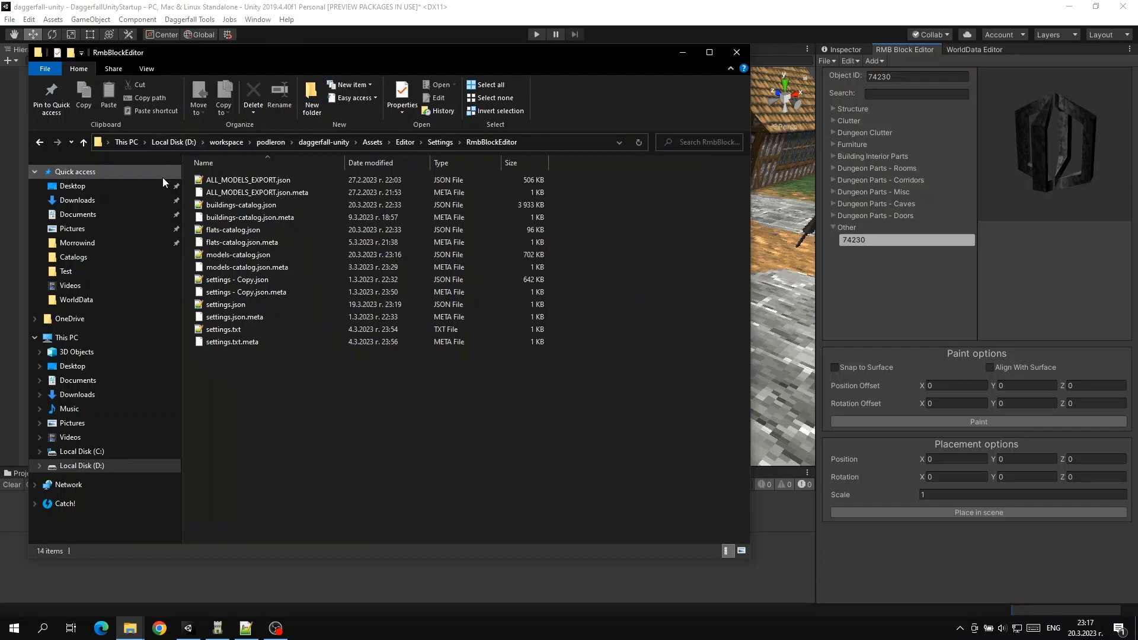
{"action": "left_click", "coordinate": [682, 54]}
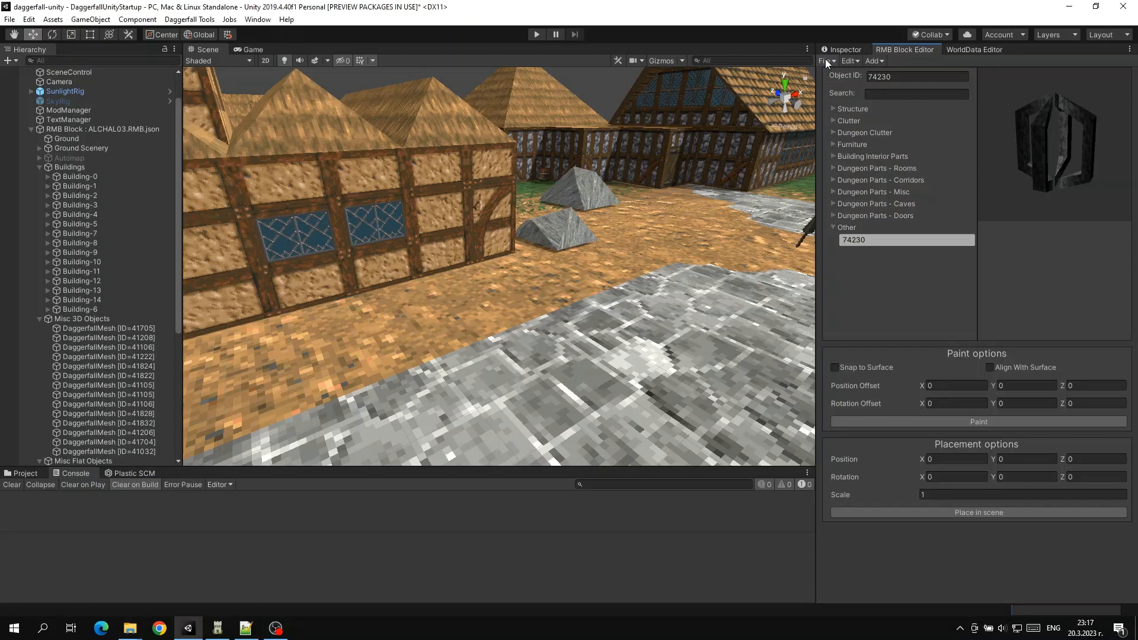
Step: View the RMB Block Editor's climate, season and window style settings
{"action": "left_click", "coordinate": [825, 59]}
{"action": "mouse_move", "coordinate": [868, 128]}
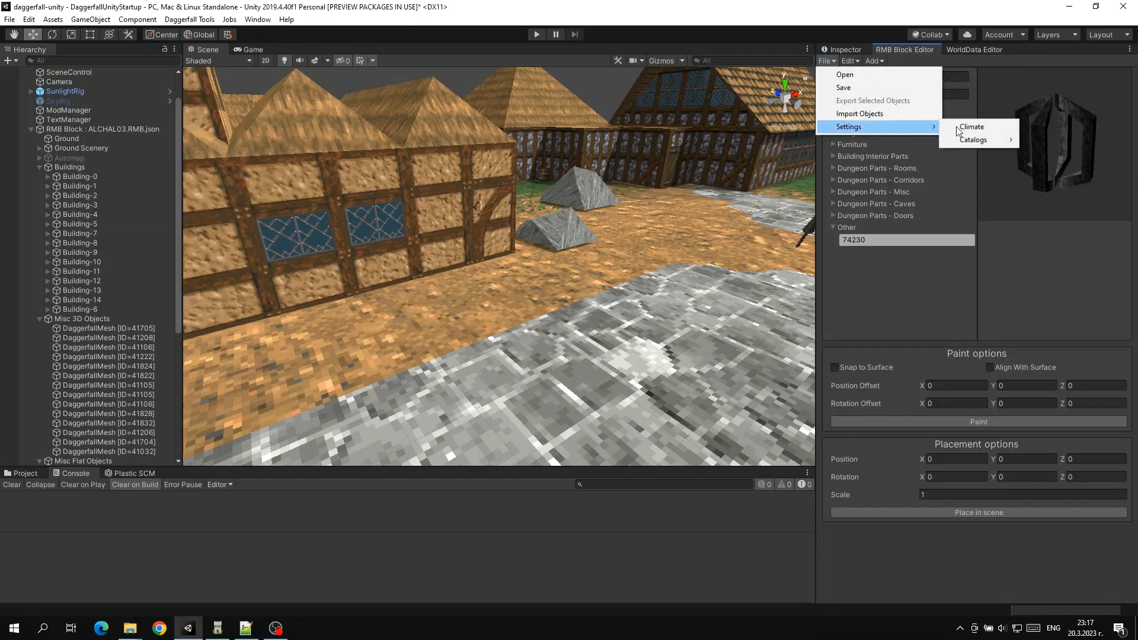
{"action": "left_click", "coordinate": [994, 129]}
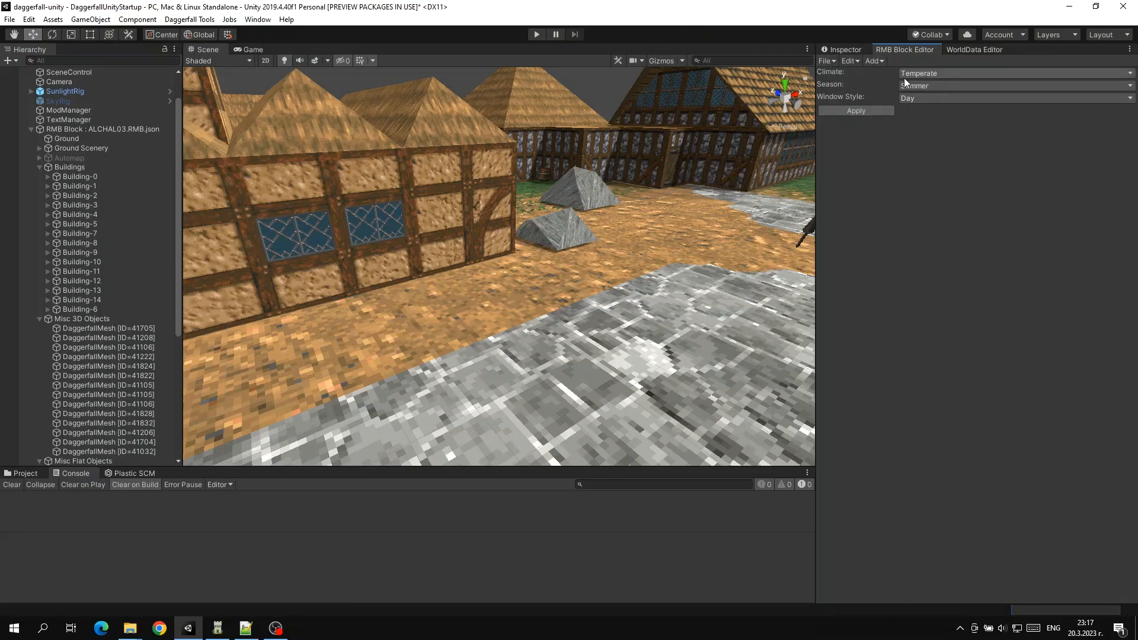
Step: Open the 3D Models Catalog settings and select model 74230 in the Other category
{"action": "left_click", "coordinate": [824, 61]}
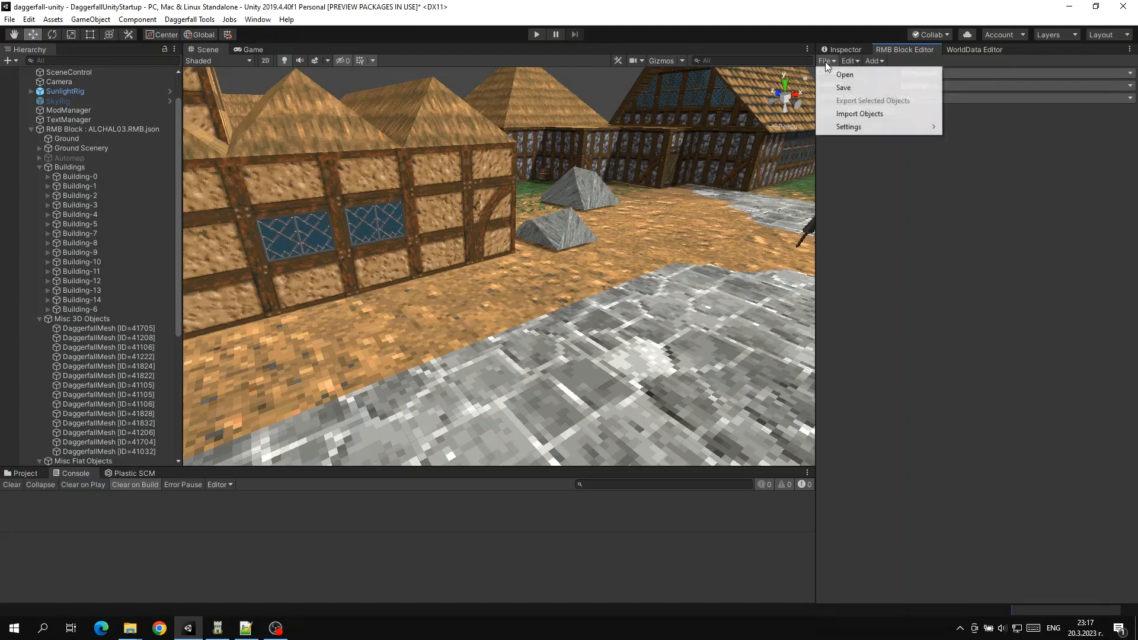
{"action": "mouse_move", "coordinate": [886, 132]}
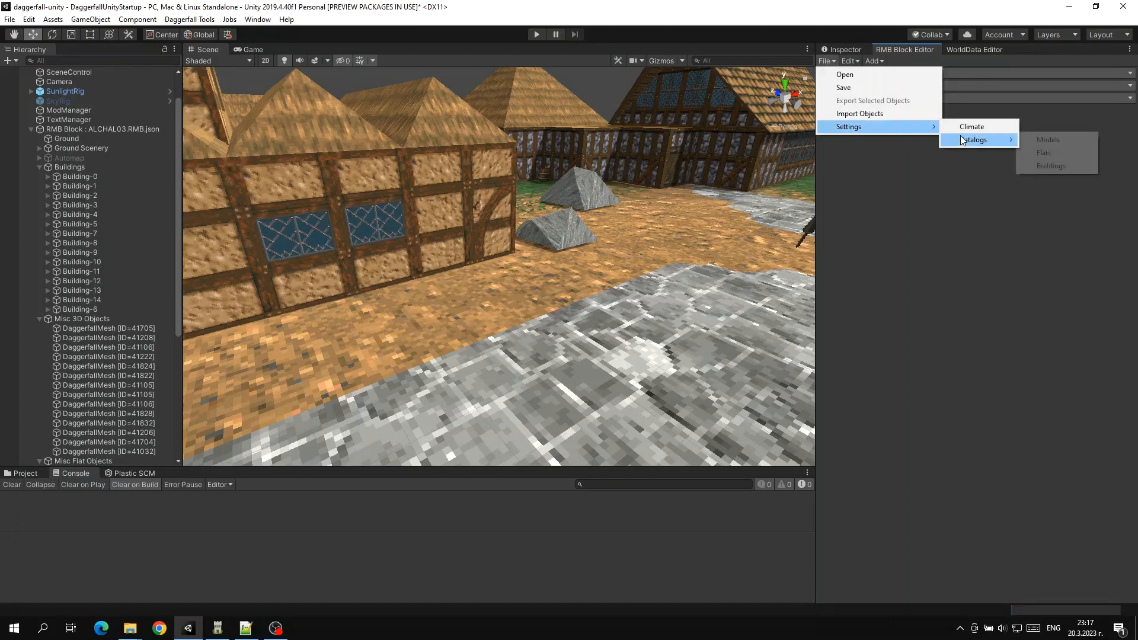
{"action": "mouse_move", "coordinate": [973, 141]}
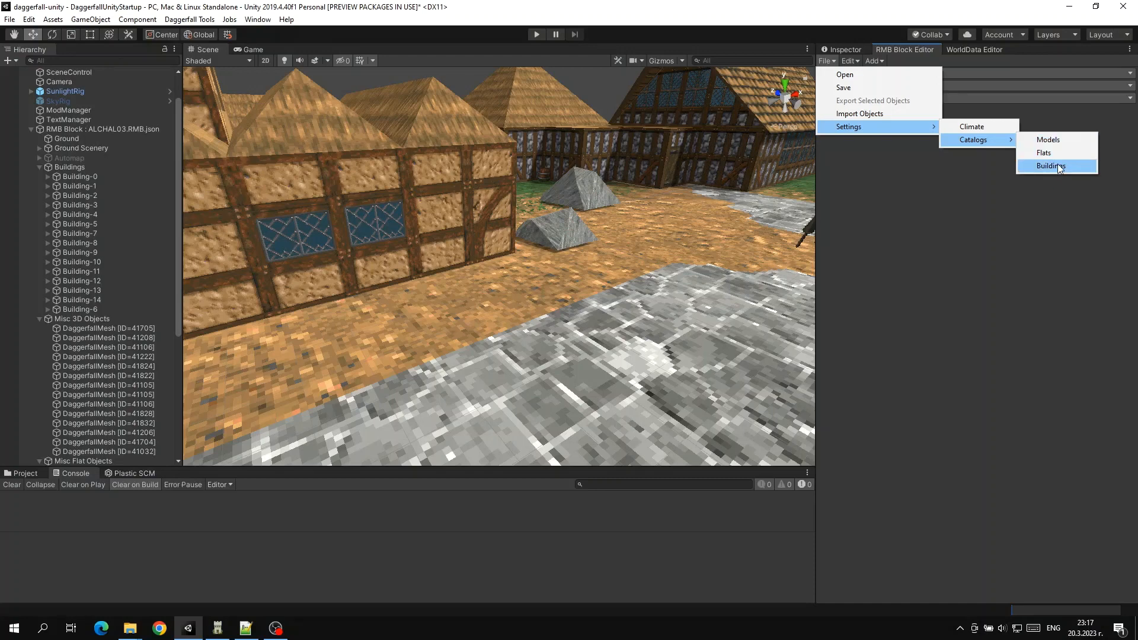
{"action": "left_click", "coordinate": [1055, 138]}
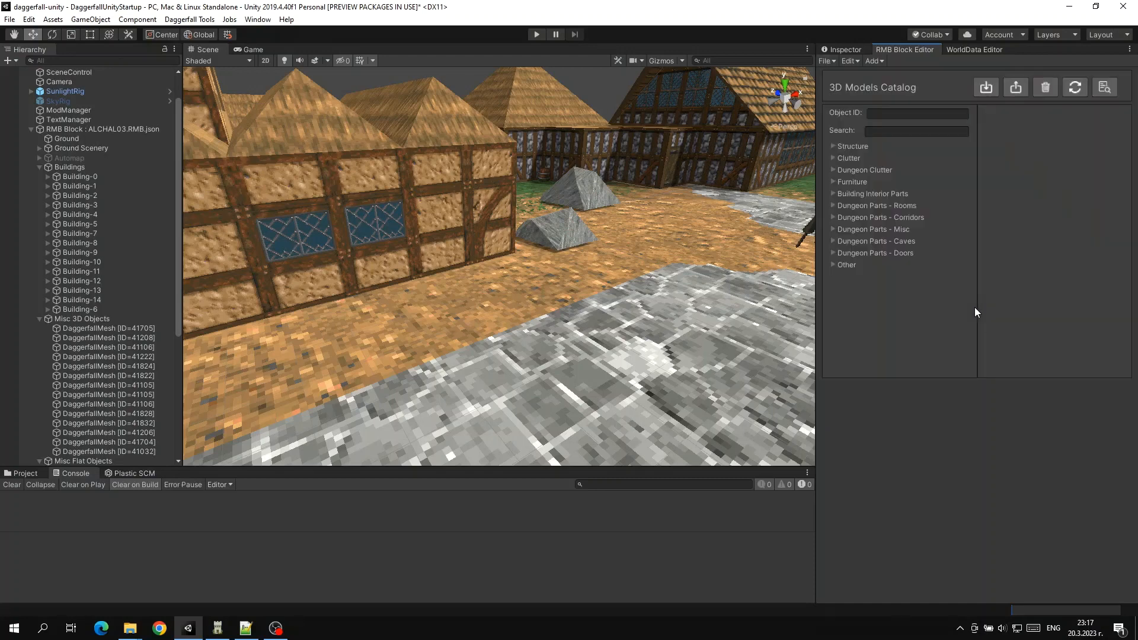
{"action": "left_click", "coordinate": [848, 264]}
{"action": "left_click", "coordinate": [868, 278]}
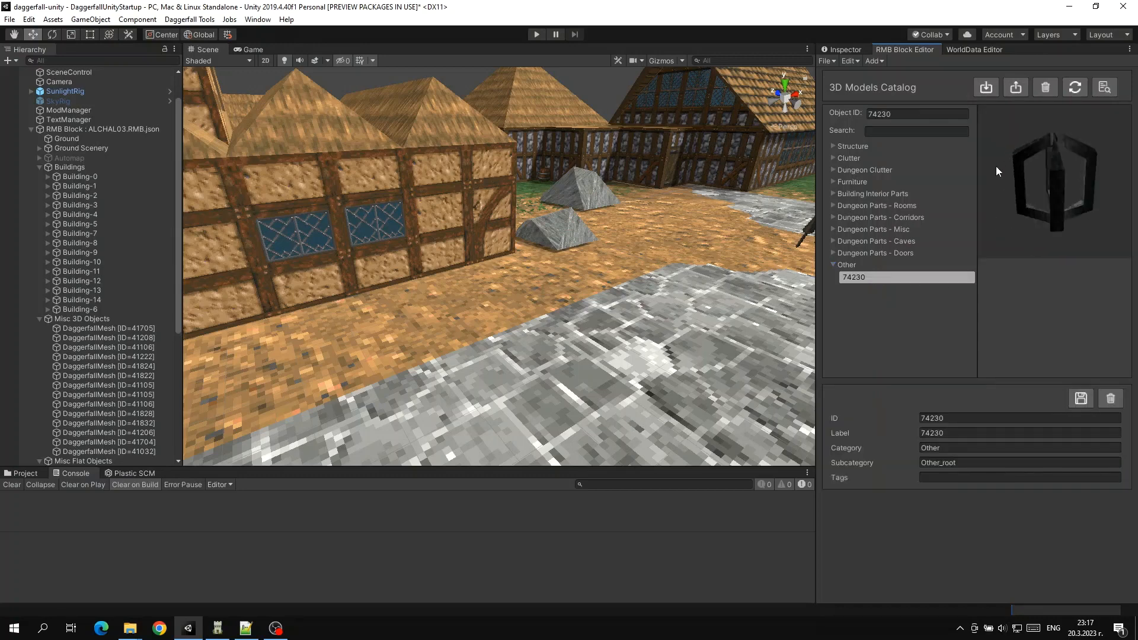
{"action": "left_click_drag", "start_coordinate": [1001, 214], "coordinate": [1025, 219]}
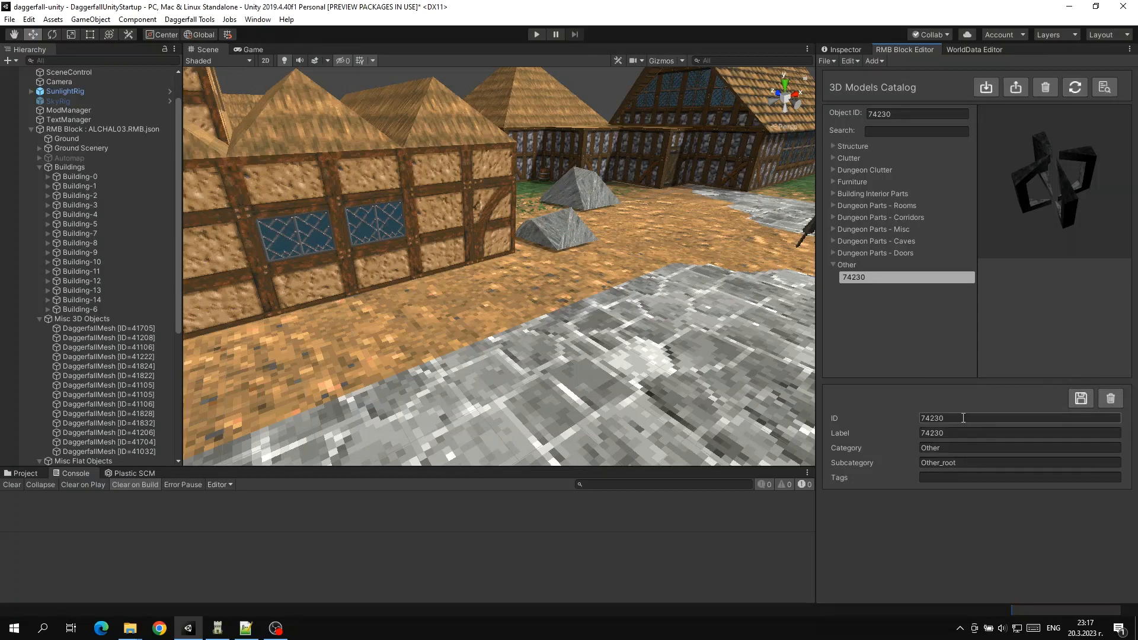
Step: Change the label of model 74230 to "Cool thing" and save the catalog entry
{"action": "left_click_drag", "start_coordinate": [963, 417], "coordinate": [925, 418]}
{"action": "left_click", "coordinate": [946, 433]}
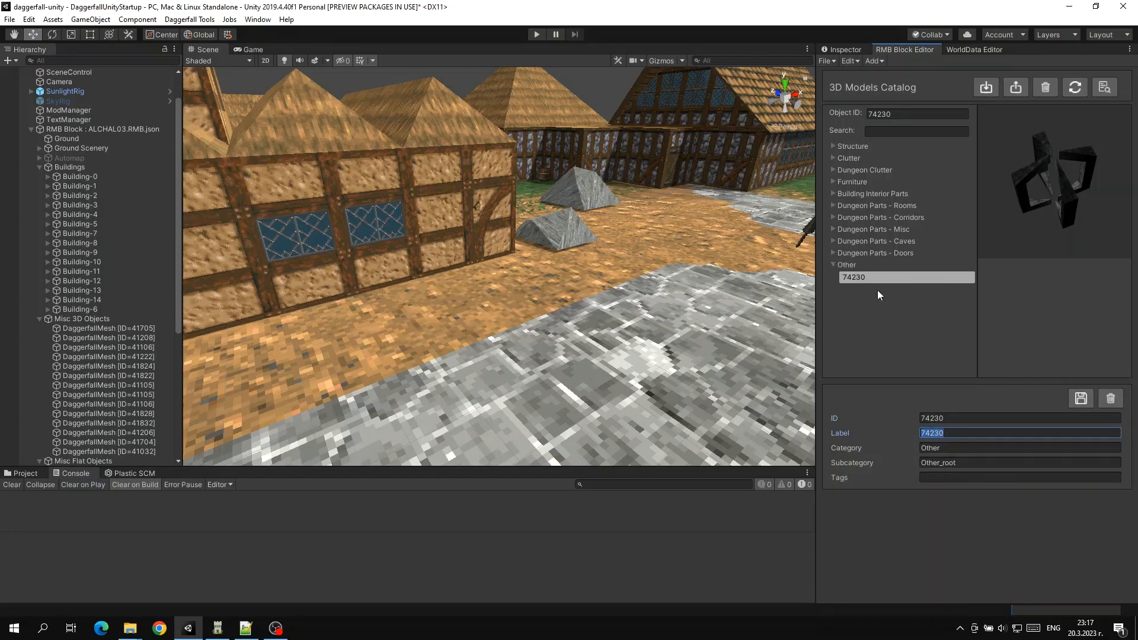
{"action": "left_click", "coordinate": [970, 433]}
{"action": "left_click_drag", "start_coordinate": [950, 434], "coordinate": [900, 432]}
{"action": "type", "text": "Cool thing"}
{"action": "left_click_drag", "start_coordinate": [969, 434], "coordinate": [915, 432]}
{"action": "left_click", "coordinate": [989, 390]}
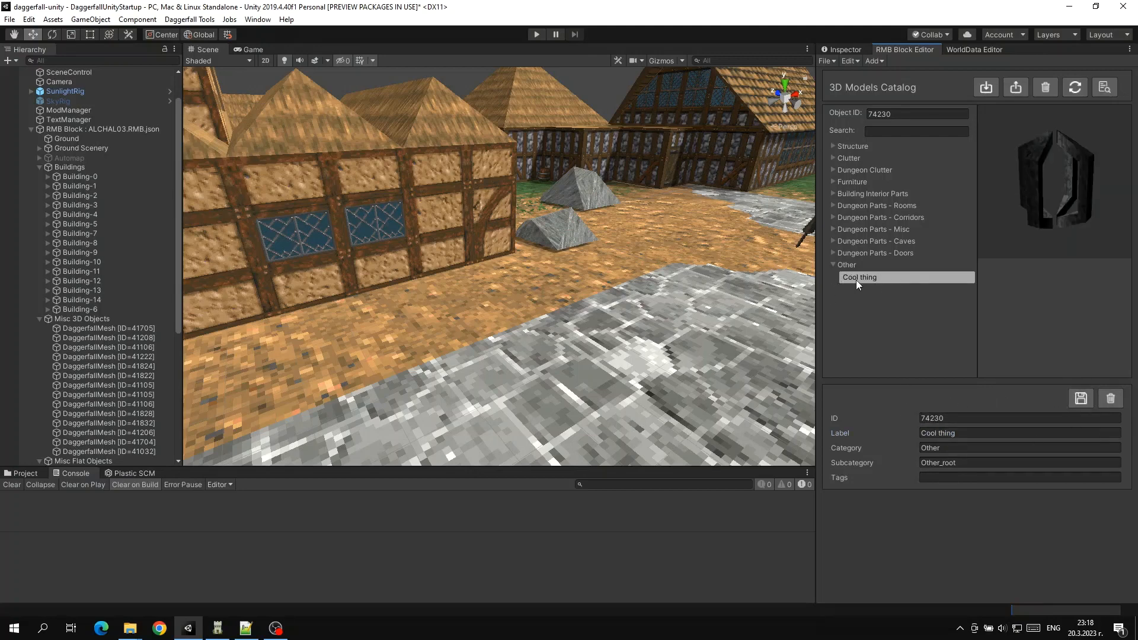
Step: Set Cool thing's category to "My custom items" and subcategory to "Subcategory 1", and save the entry
{"action": "left_click", "coordinate": [963, 447]}
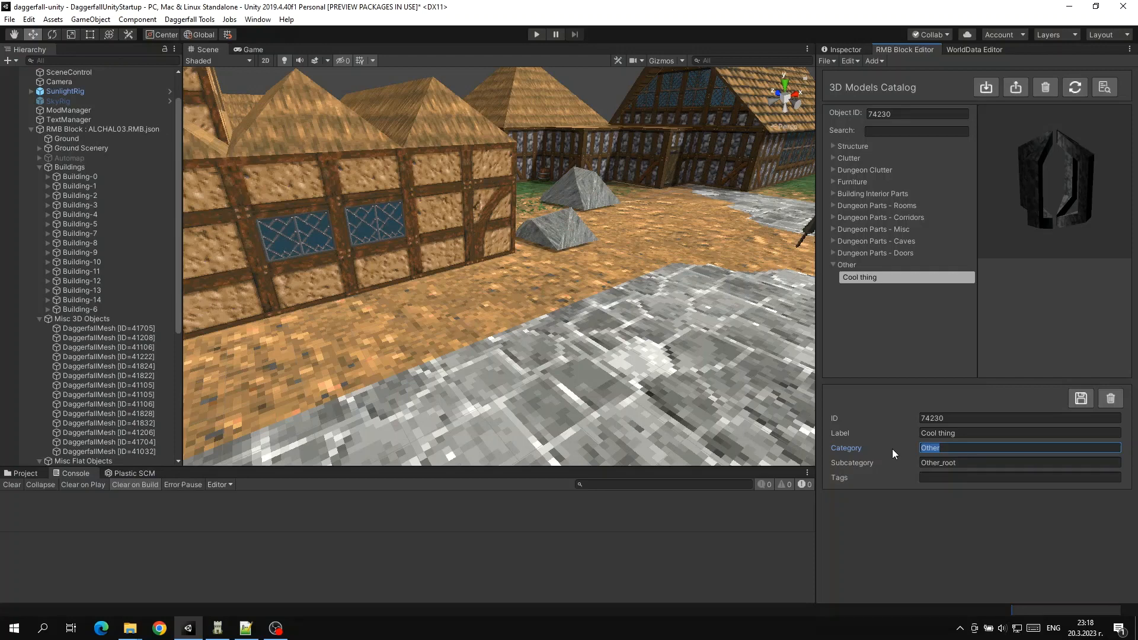
{"action": "type", "text": "My custom items"}
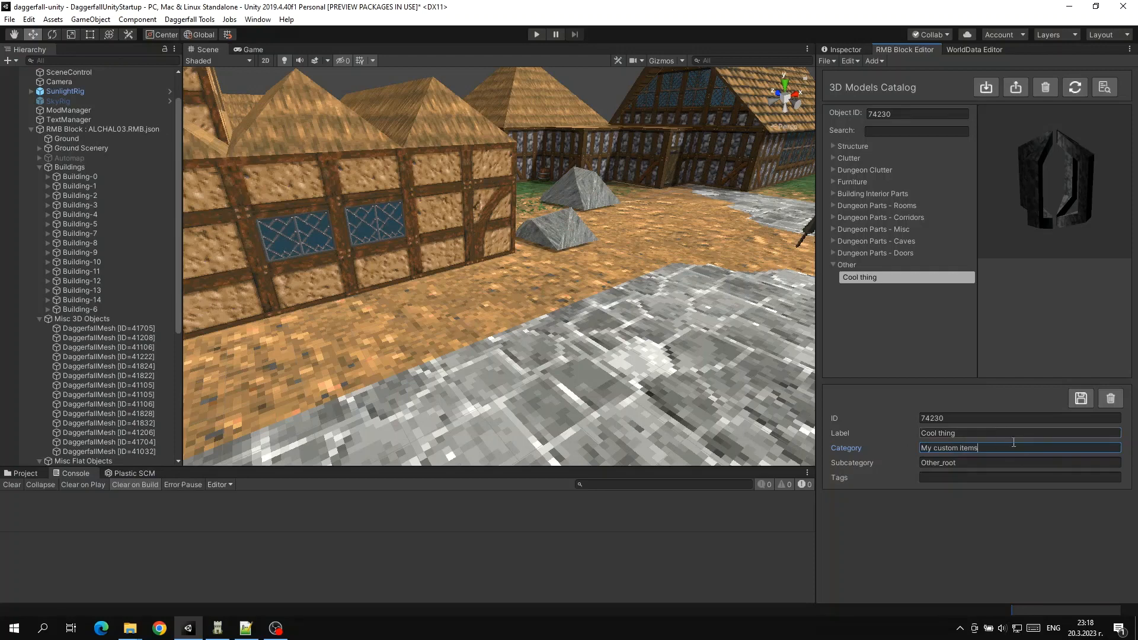
{"action": "left_click", "coordinate": [992, 463]}
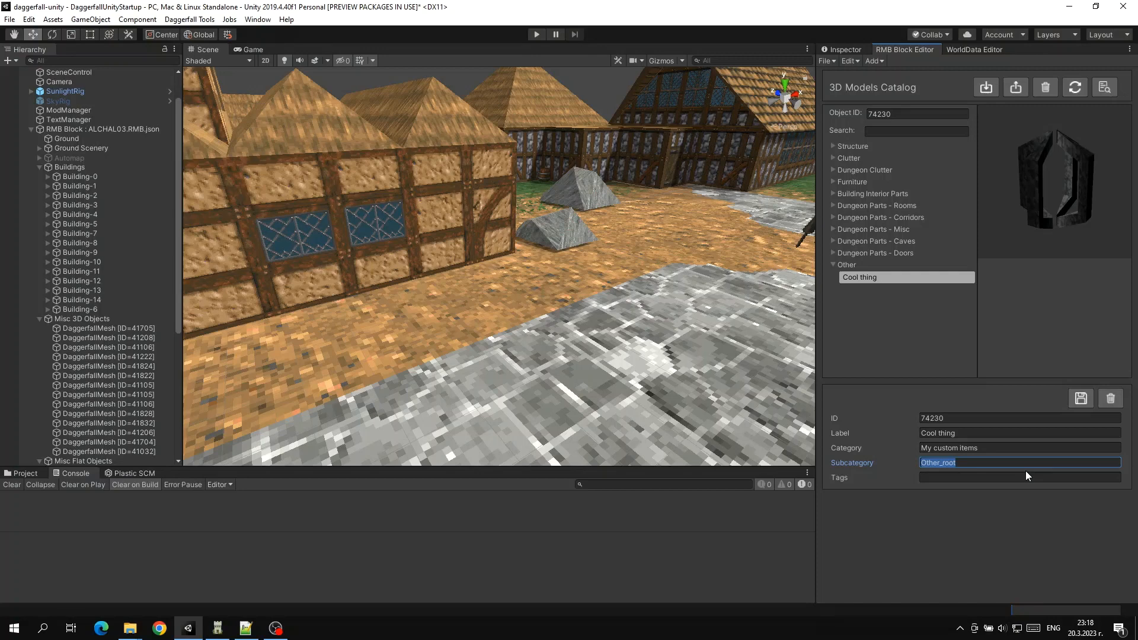
{"action": "type", "text": "Subcategory 1"}
{"action": "left_click", "coordinate": [1079, 399]}
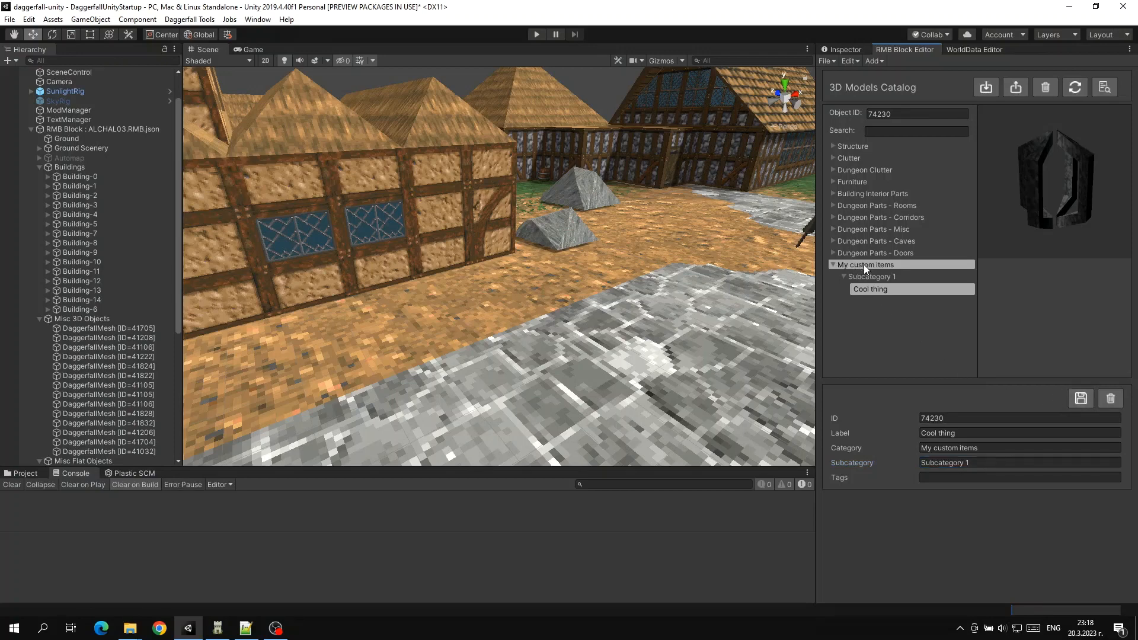
{"action": "left_click", "coordinate": [865, 264]}
{"action": "left_click", "coordinate": [863, 266]}
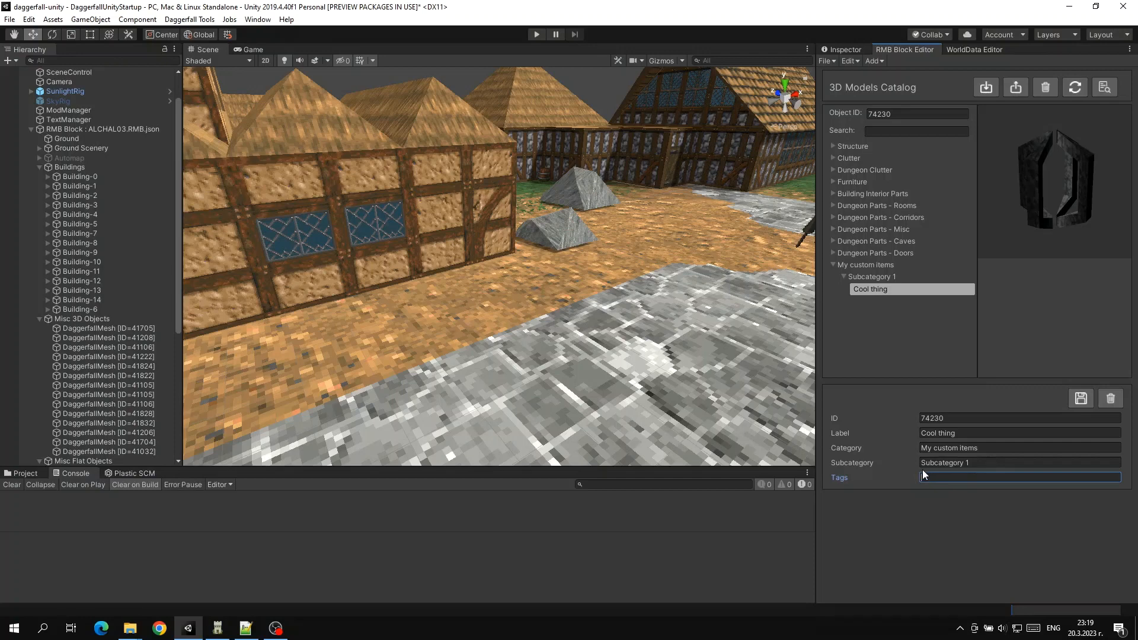
Step: Collapse My custom items and examine the Axe model in the Clutter category
{"action": "left_click", "coordinate": [844, 267]}
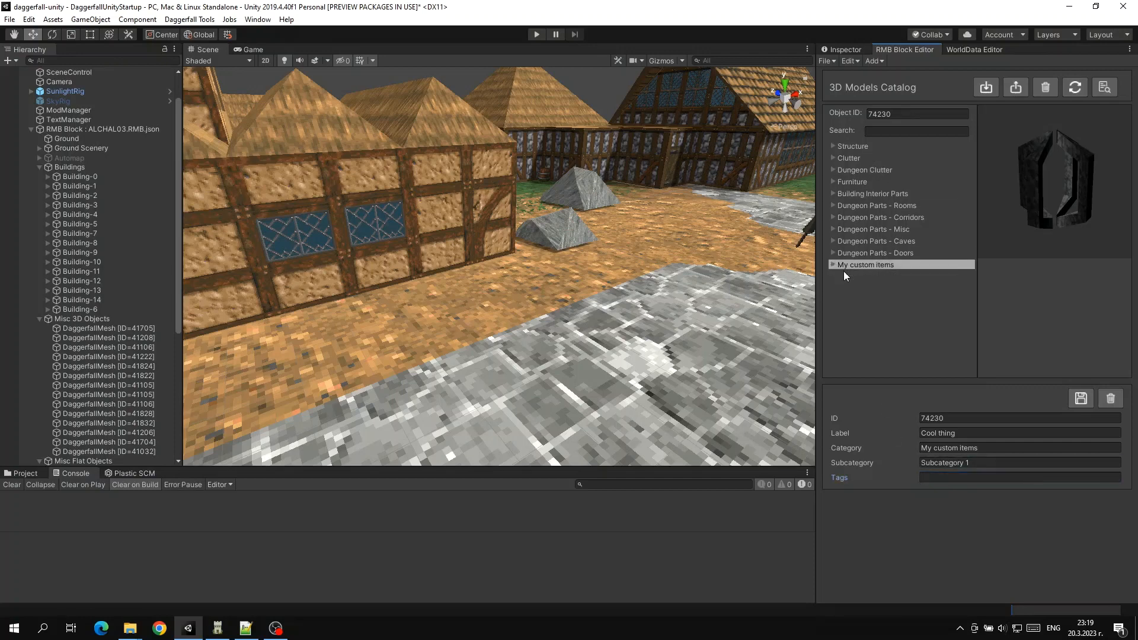
{"action": "left_click", "coordinate": [833, 158]}
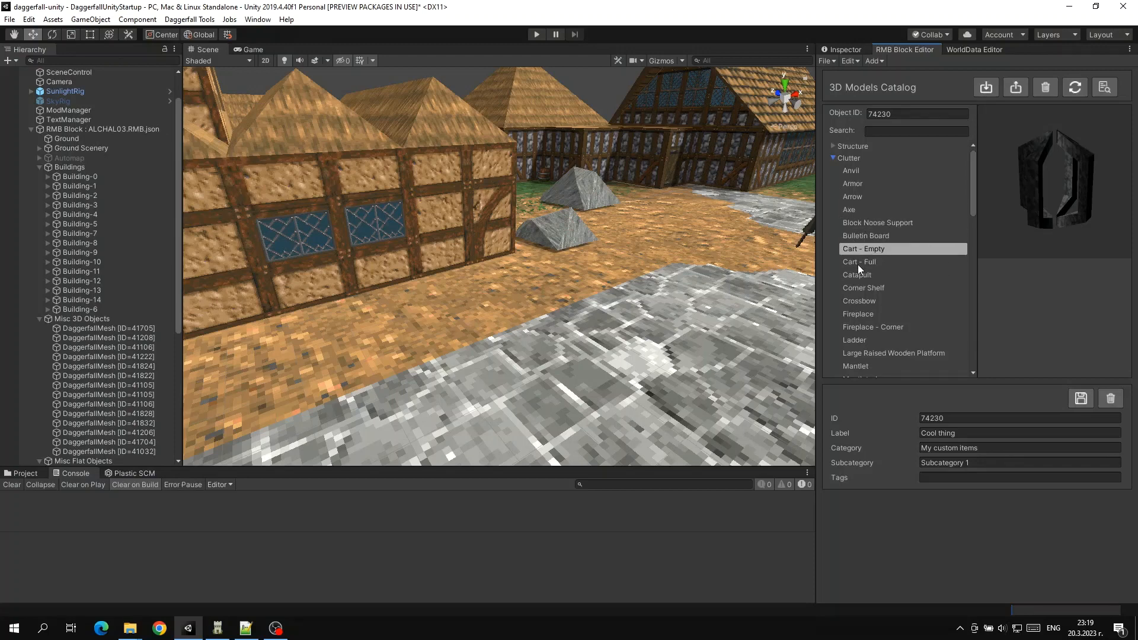
{"action": "left_click", "coordinate": [854, 207]}
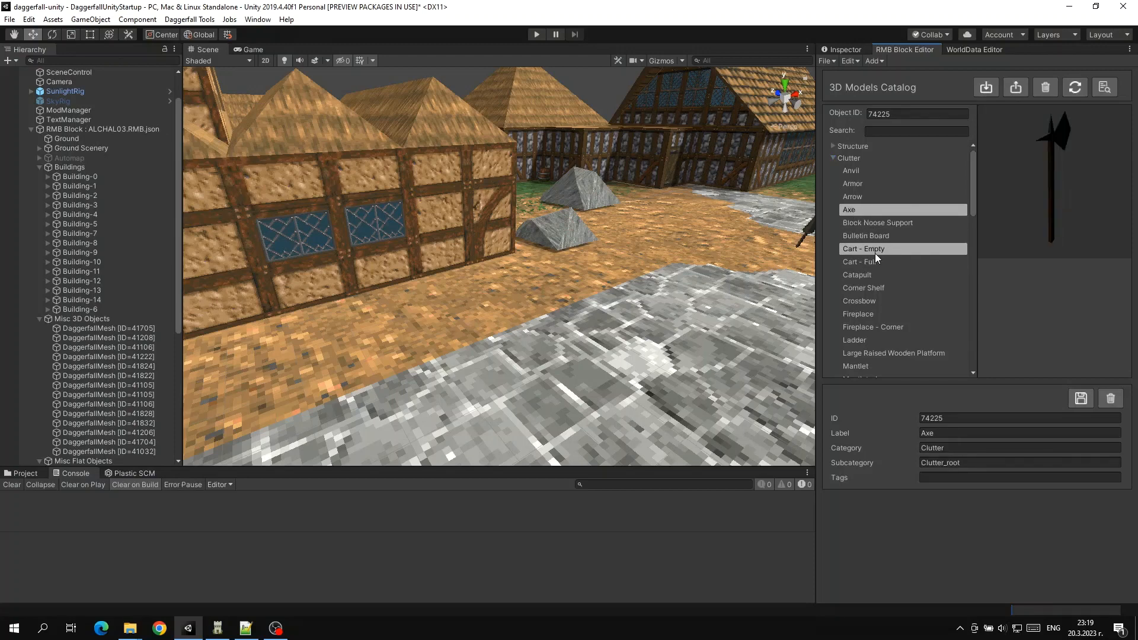
{"action": "left_click_drag", "start_coordinate": [1014, 216], "coordinate": [975, 180]}
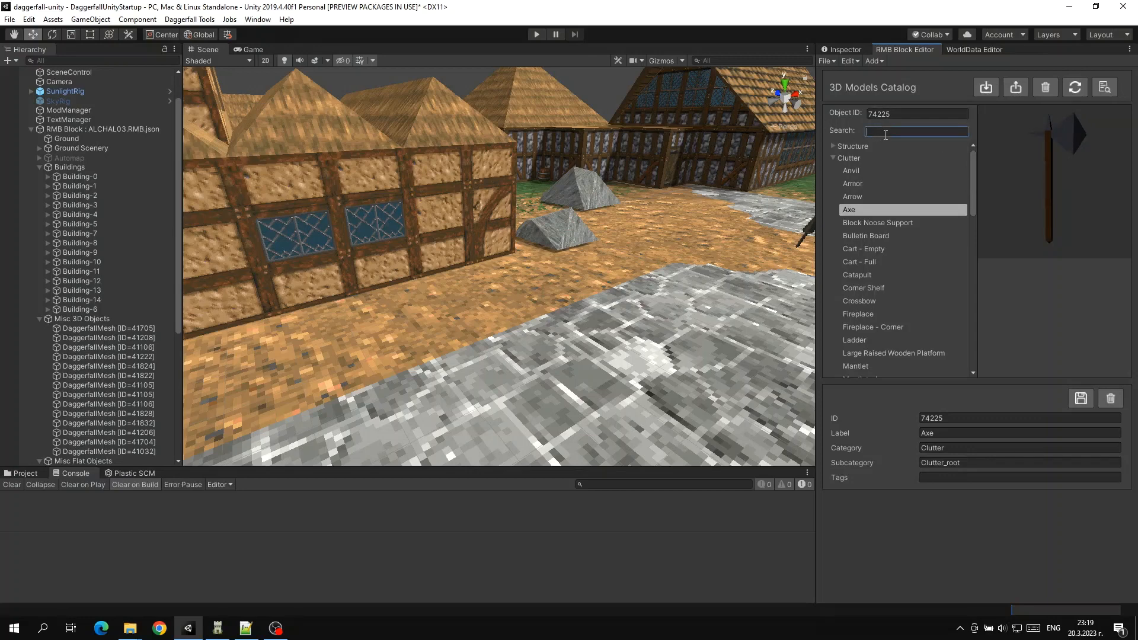
Step: Search the models catalog for "axe" and check the label of the matching Clutter entry
{"action": "type", "text": "axe"}
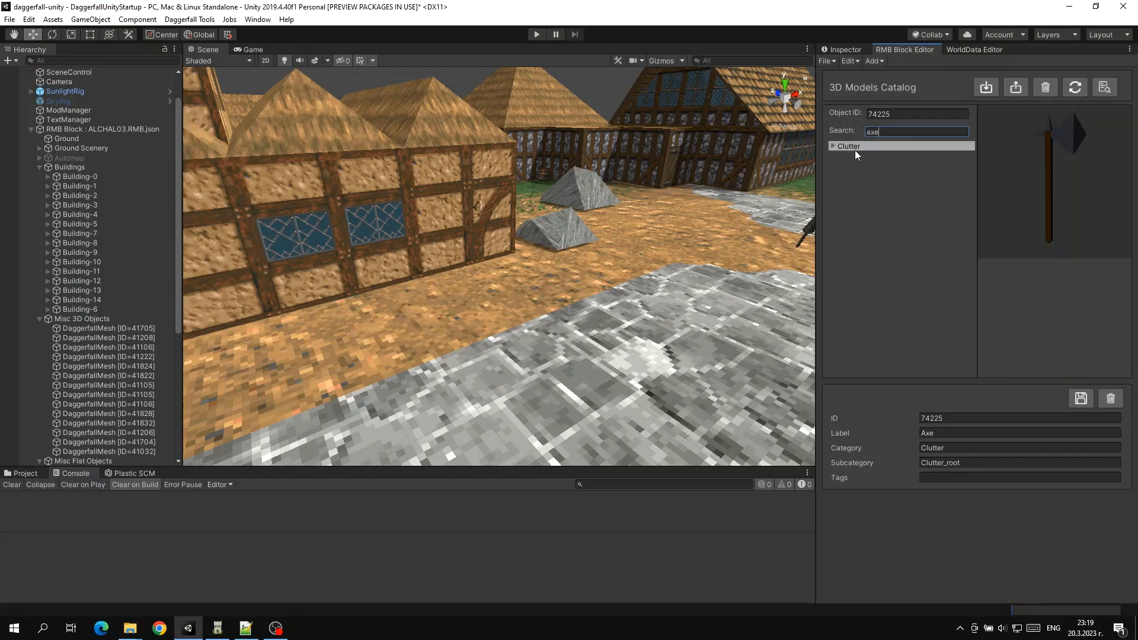
{"action": "left_click", "coordinate": [854, 148]}
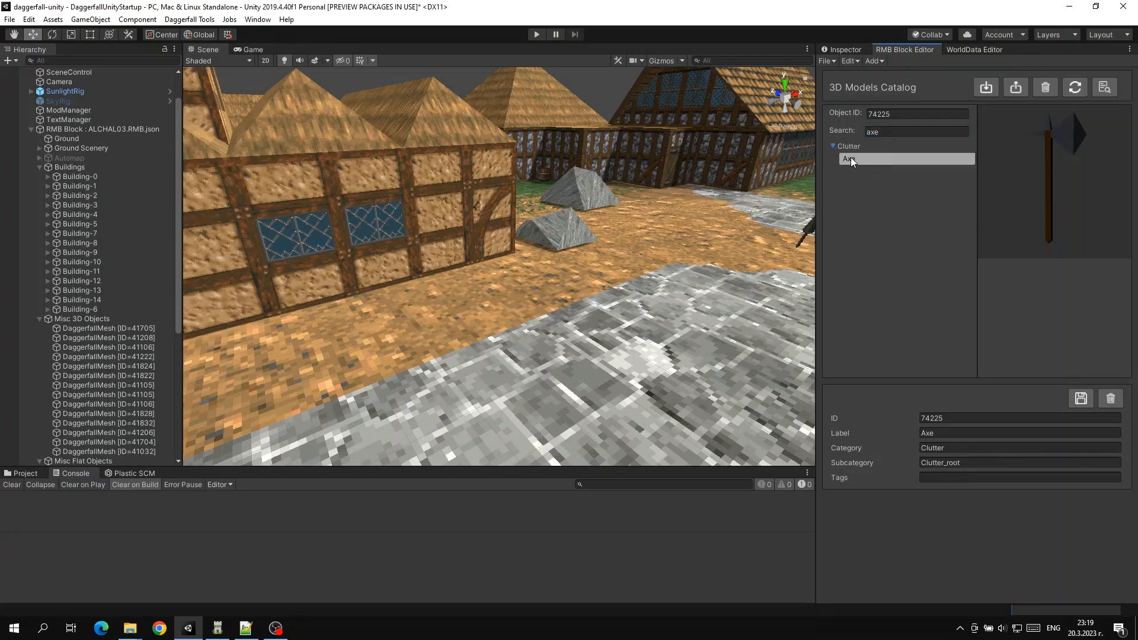
{"action": "left_click", "coordinate": [948, 433]}
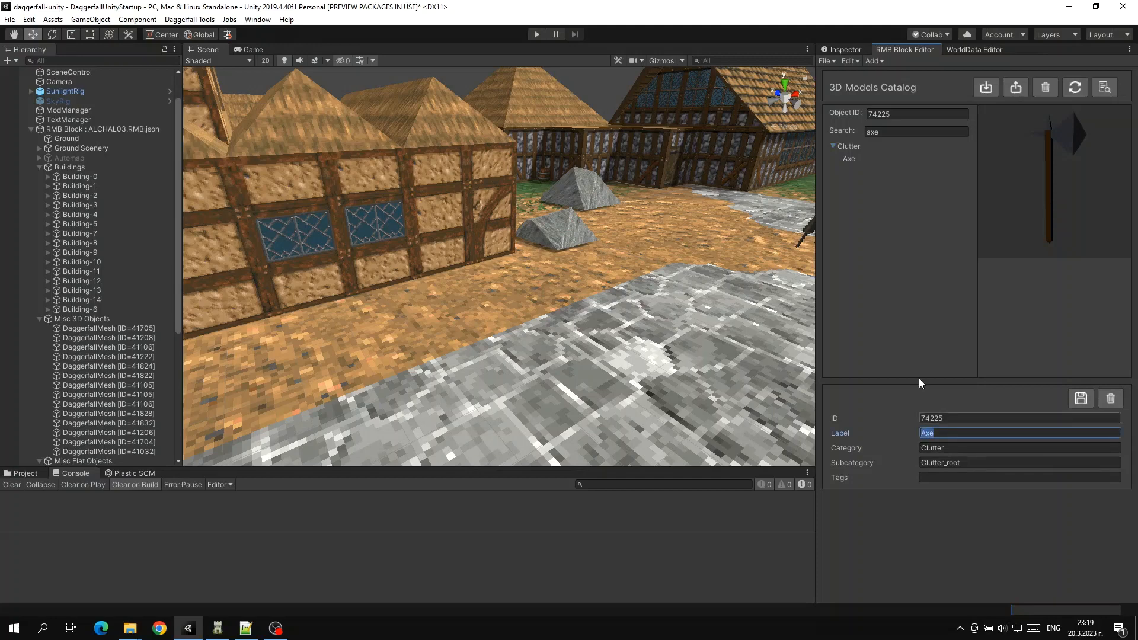
Step: Search the catalog for "weapon" and view model 41031 in Furniture's Shelves - Weapons subcategory
{"action": "left_click", "coordinate": [865, 132]}
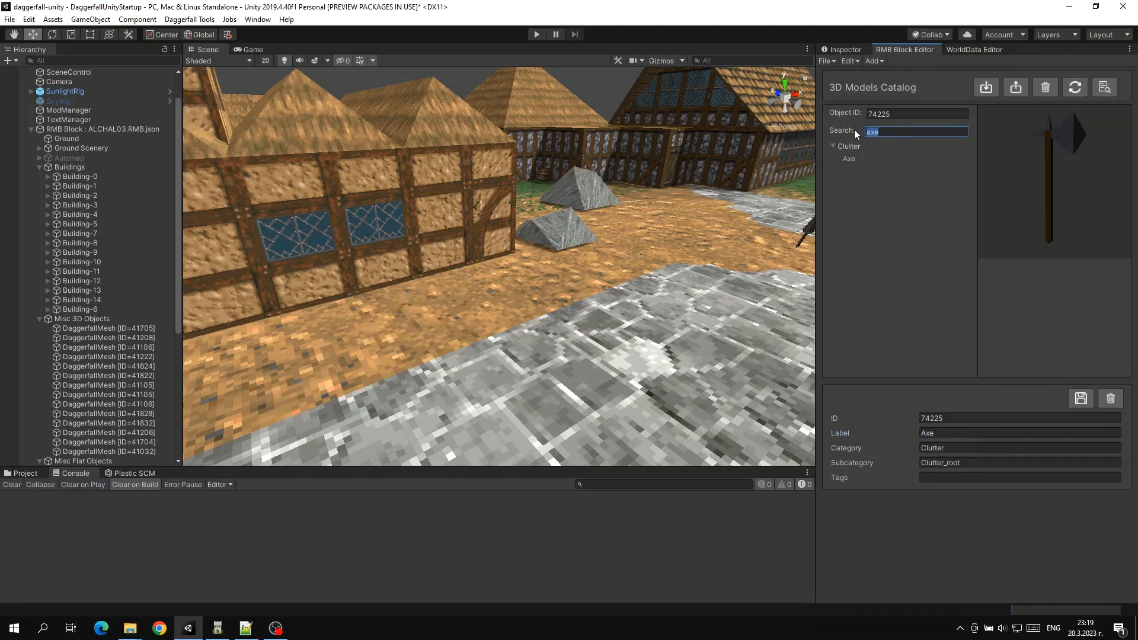
{"action": "type", "text": "weapon"}
{"action": "left_click", "coordinate": [850, 146]}
{"action": "left_click", "coordinate": [861, 169]}
{"action": "left_click", "coordinate": [872, 182]}
{"action": "left_click", "coordinate": [865, 194]}
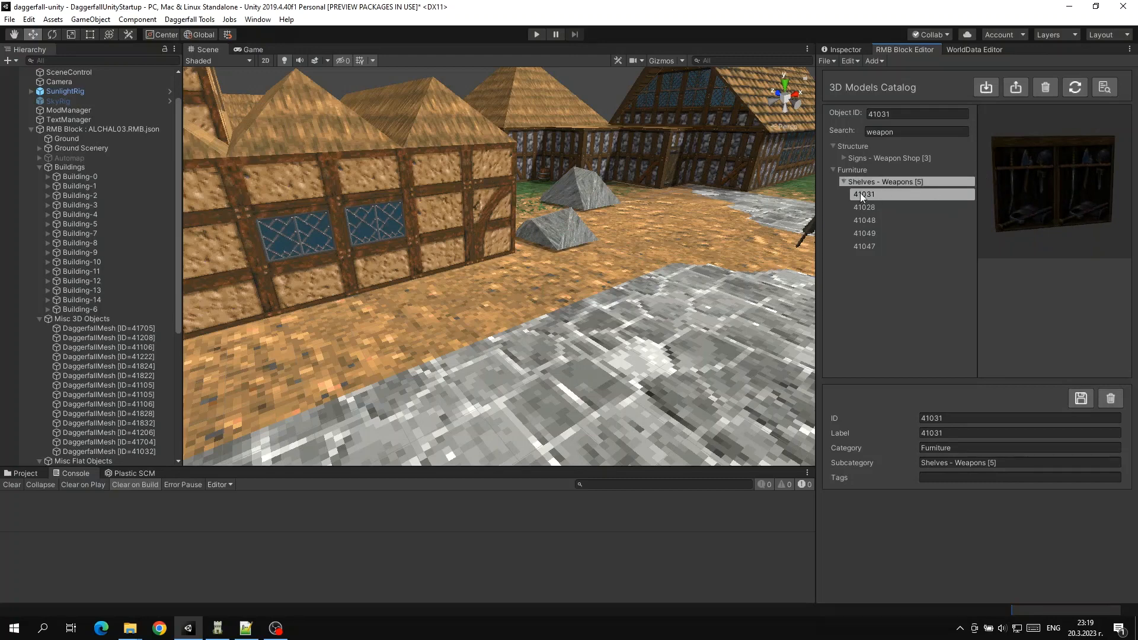
Step: Search the catalog for "axe" and select the Axe model in the Clutter category
{"action": "left_click", "coordinate": [845, 131]}
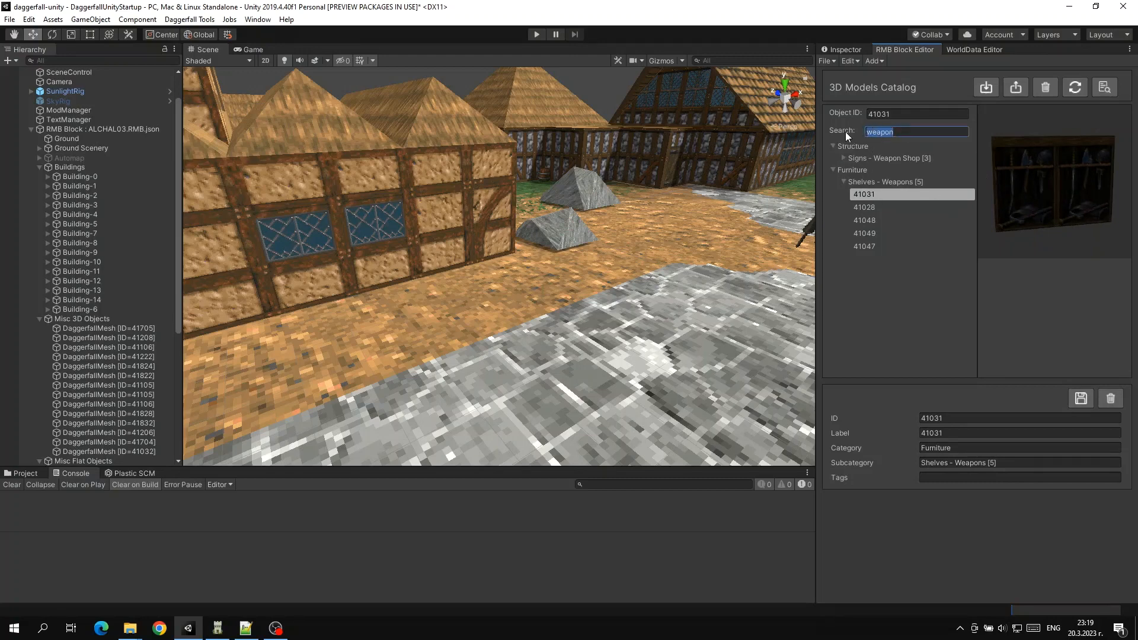
{"action": "type", "text": "axe"}
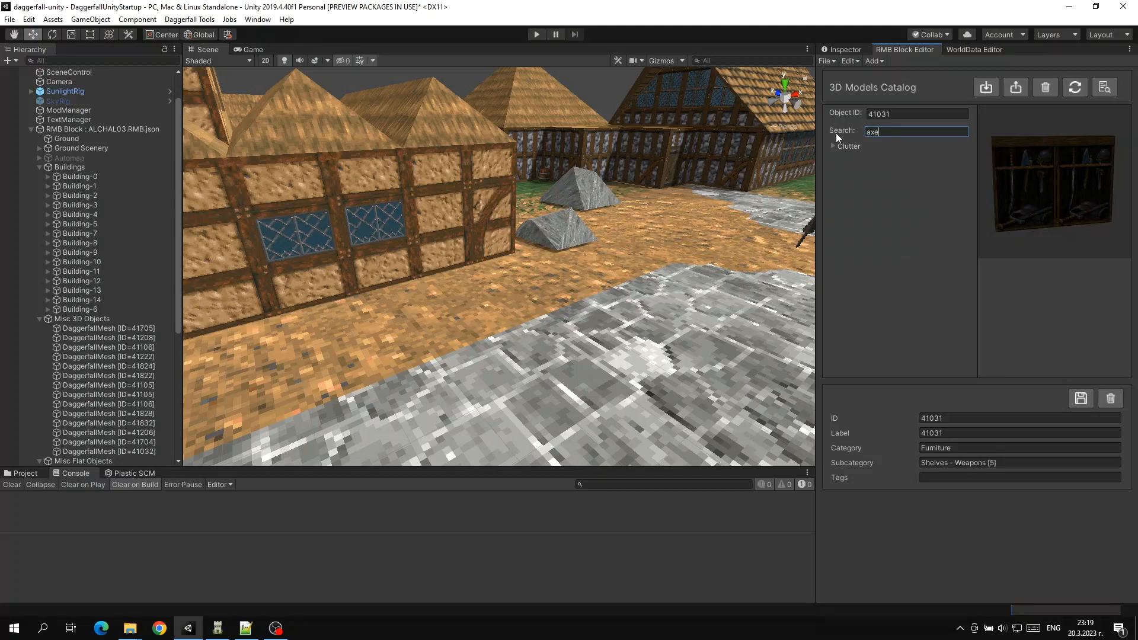
{"action": "left_click", "coordinate": [838, 147]}
{"action": "left_click", "coordinate": [858, 158]}
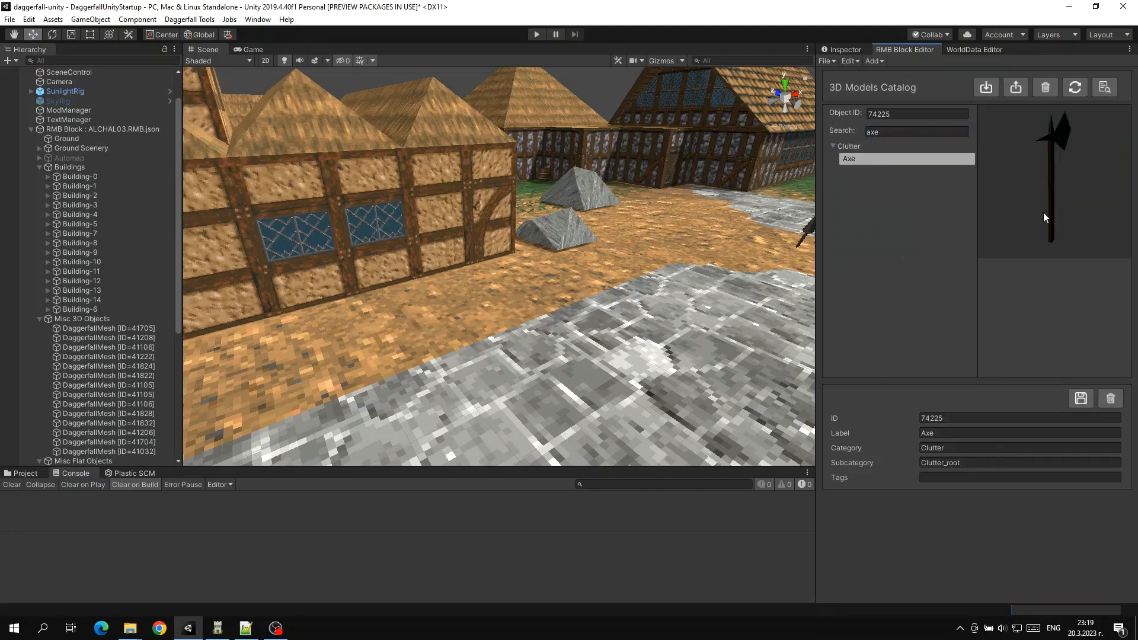
Step: Set the Axe entry's tags to "weapon, tool" and save the entry
{"action": "left_click", "coordinate": [948, 477]}
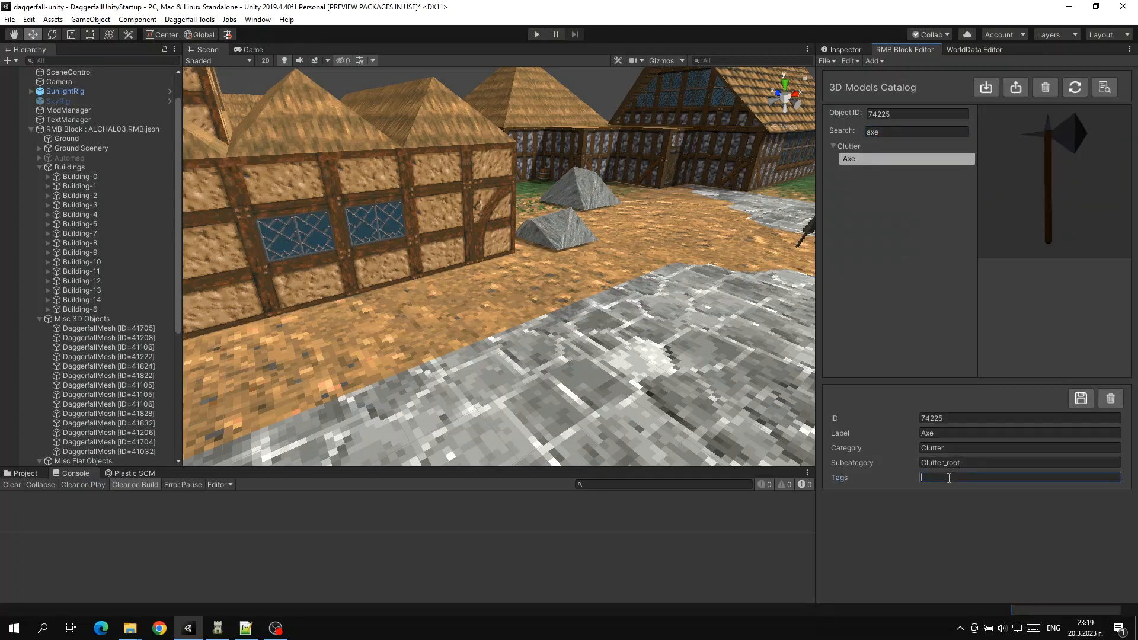
{"action": "type", "text": "weapon, tool,"}
{"action": "left_click", "coordinate": [1079, 399]}
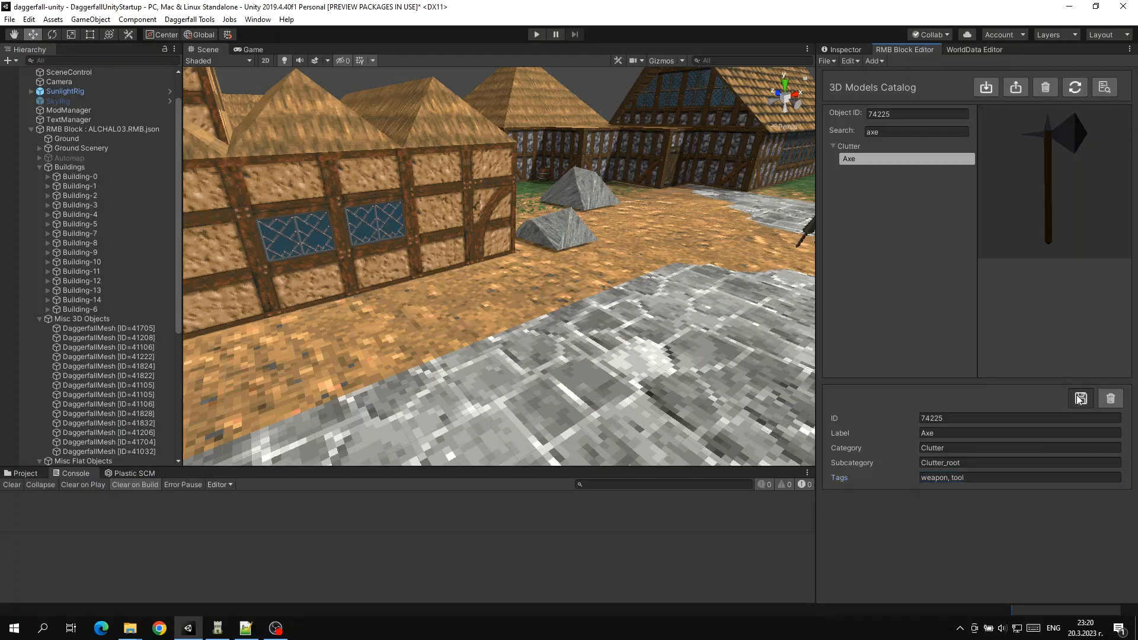
Step: Search the catalog for the tag "weapon" and expand the matching Clutter category
{"action": "left_click", "coordinate": [894, 132]}
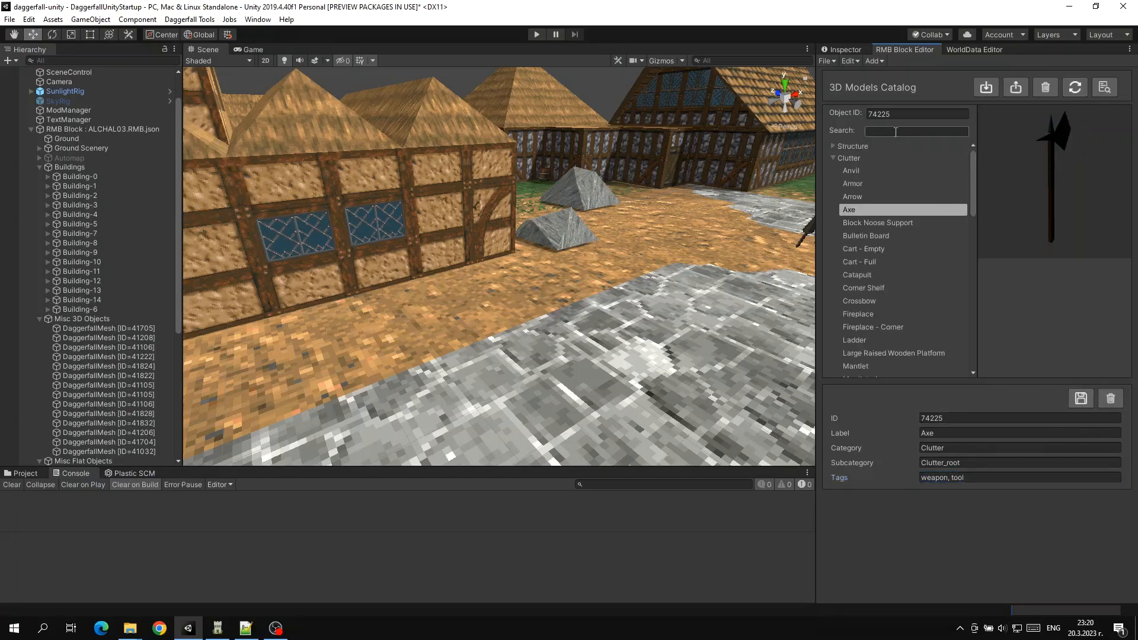
{"action": "type", "text": "weapon"}
{"action": "left_click", "coordinate": [852, 158]}
{"action": "left_click_drag", "start_coordinate": [1091, 159], "coordinate": [1000, 155]}
Step: Search the catalog for the tag "tool" and check the matching Clutter entry
{"action": "left_click", "coordinate": [922, 132]}
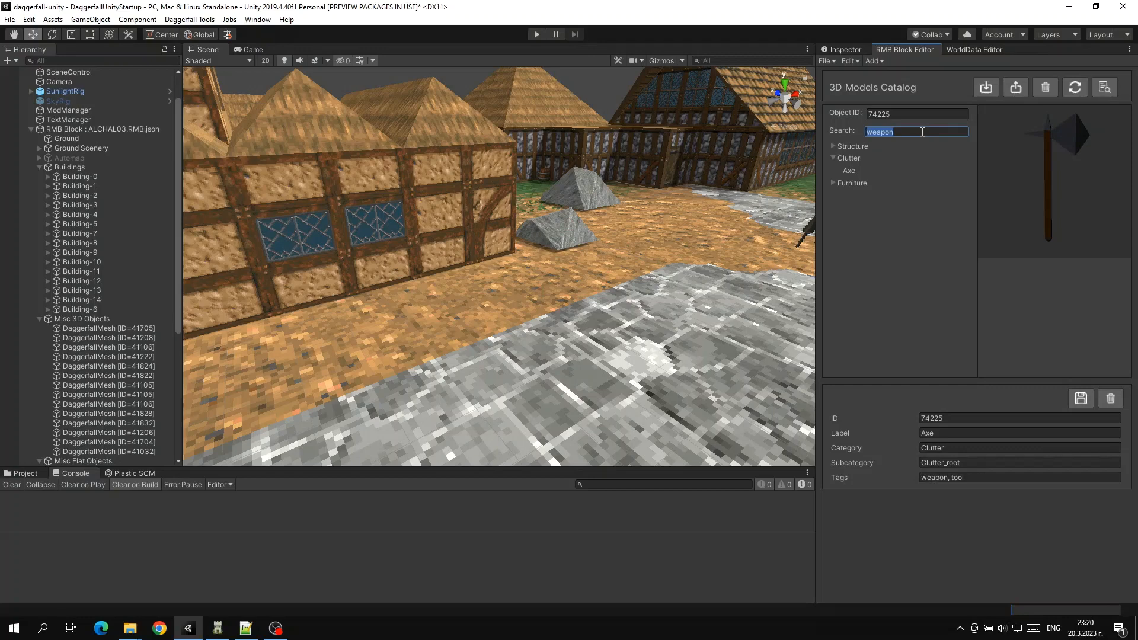
{"action": "type", "text": "tool"}
{"action": "key", "text": "Tab"}
{"action": "left_click", "coordinate": [858, 168]}
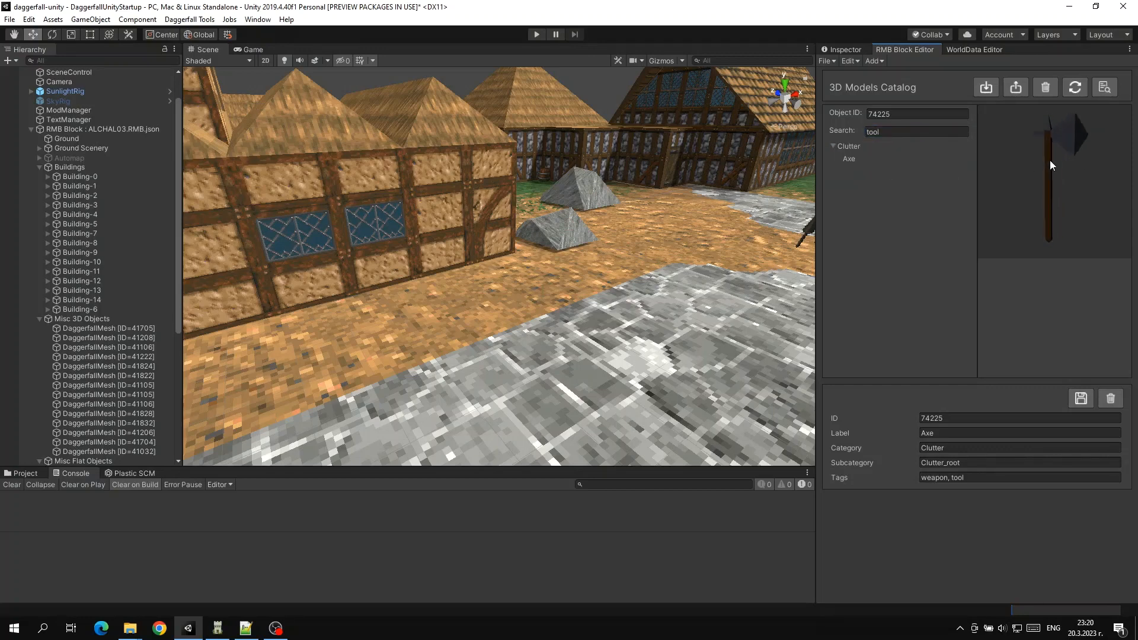
{"action": "left_click", "coordinate": [914, 480]}
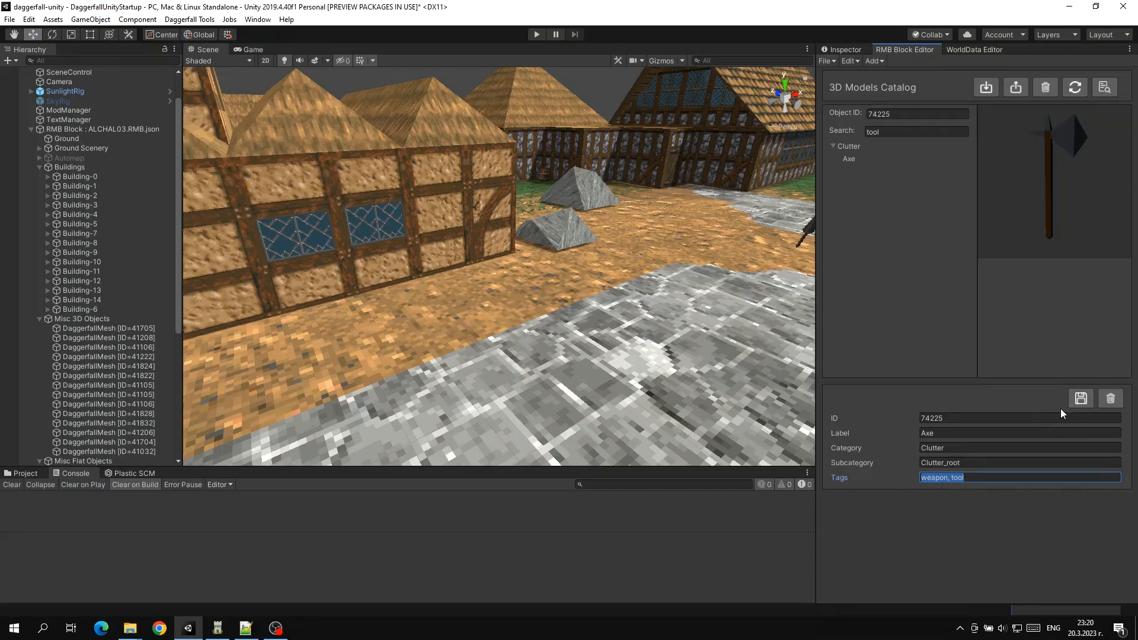
{"action": "left_click", "coordinate": [971, 478]}
{"action": "double_click", "coordinate": [928, 477]}
{"action": "double_click", "coordinate": [964, 478]}
{"action": "left_click", "coordinate": [984, 519]}
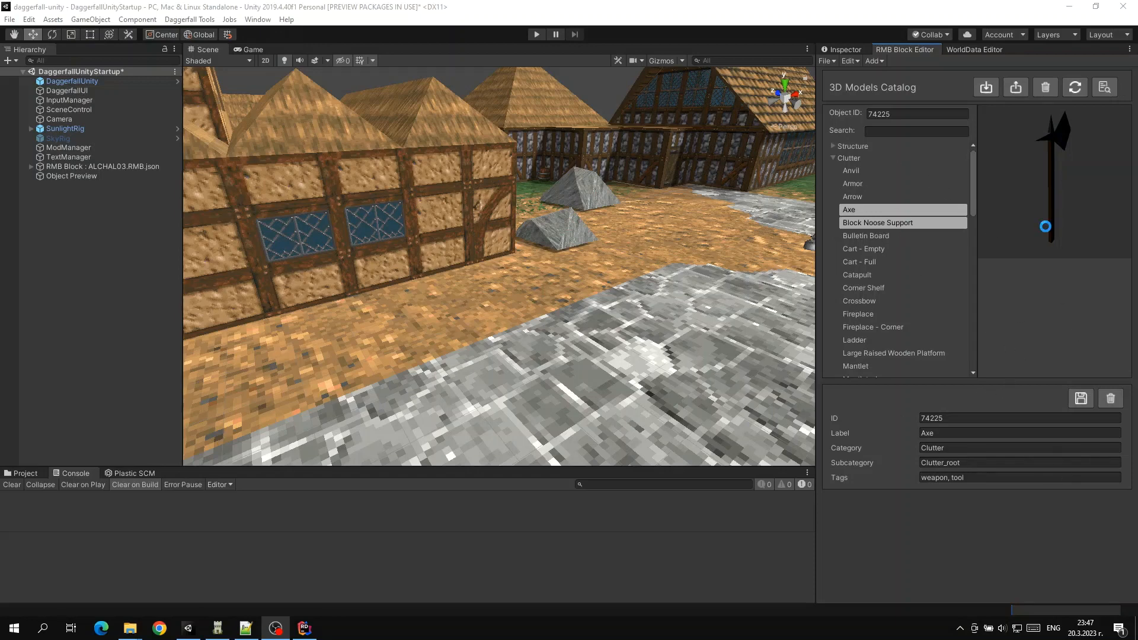
Step: Remove the Arrow model in the Clutter category from the catalog
{"action": "left_click_drag", "start_coordinate": [1044, 172], "coordinate": [1055, 372]}
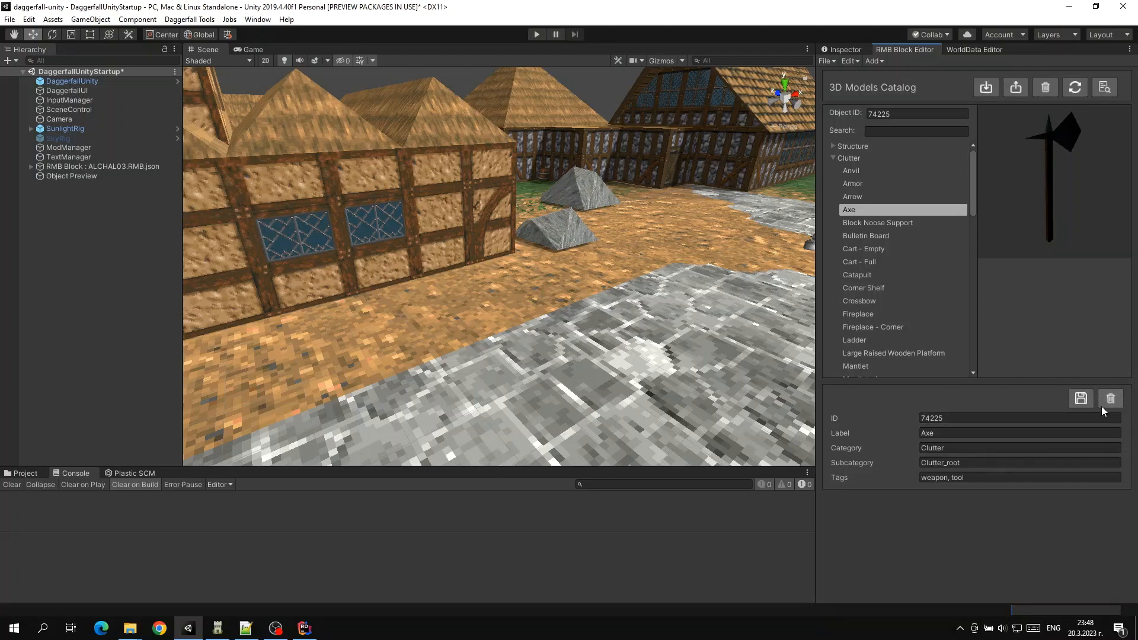
{"action": "left_click", "coordinate": [863, 198]}
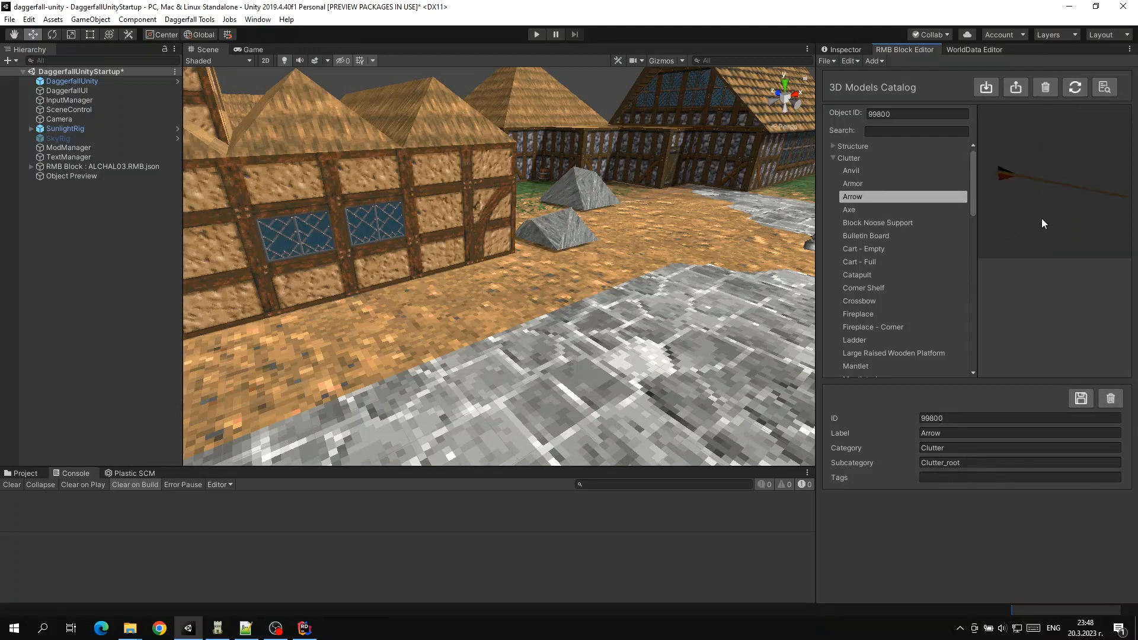
{"action": "left_click", "coordinate": [1110, 399]}
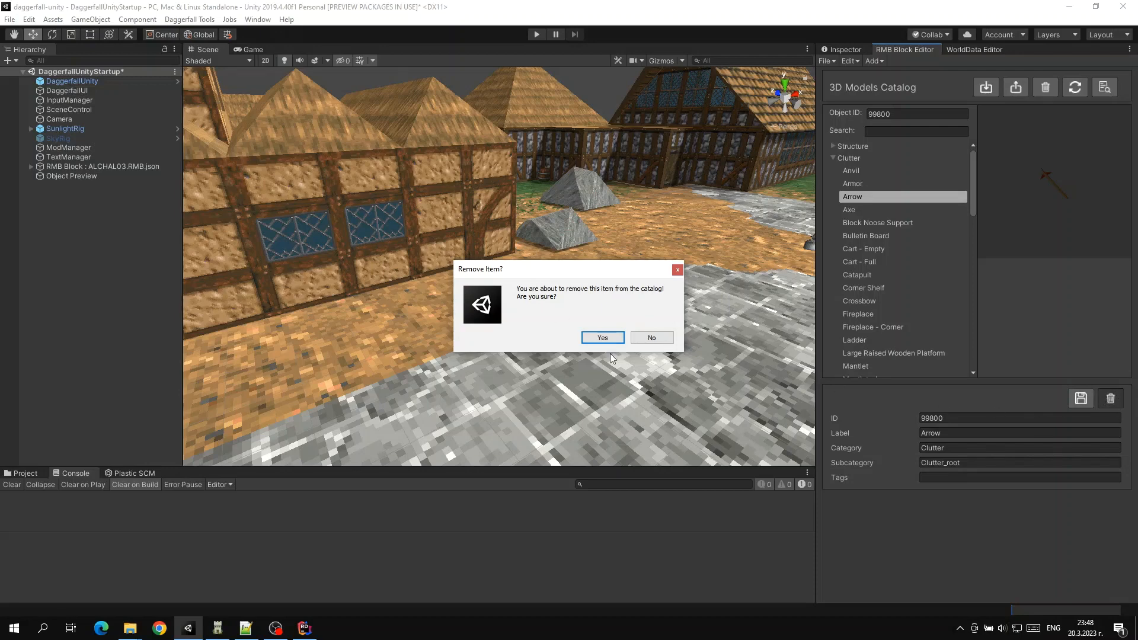
{"action": "left_click", "coordinate": [602, 337]}
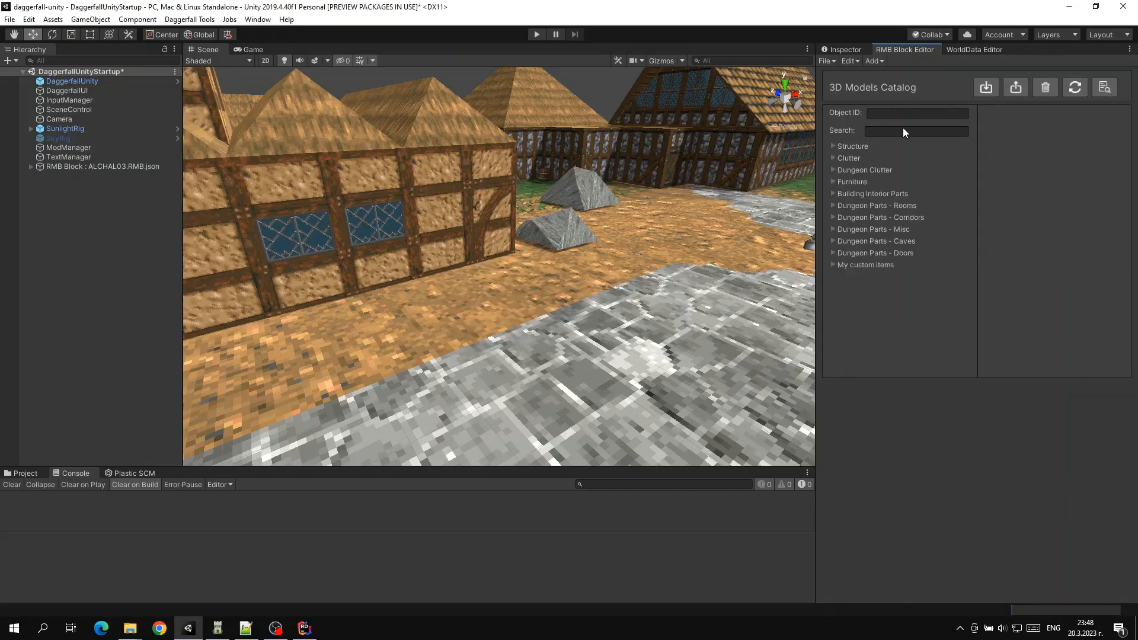
Step: Check the Clutter category's remaining entries, examine the Axe model's preview, and collapse the category
{"action": "left_click", "coordinate": [851, 158]}
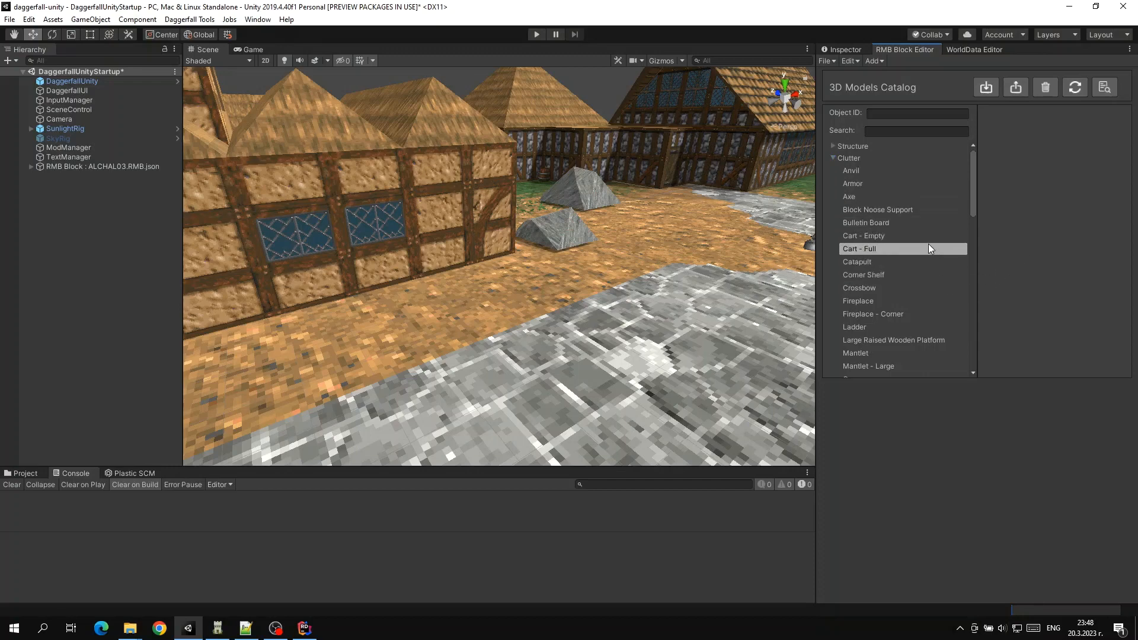
{"action": "left_click", "coordinate": [892, 196]}
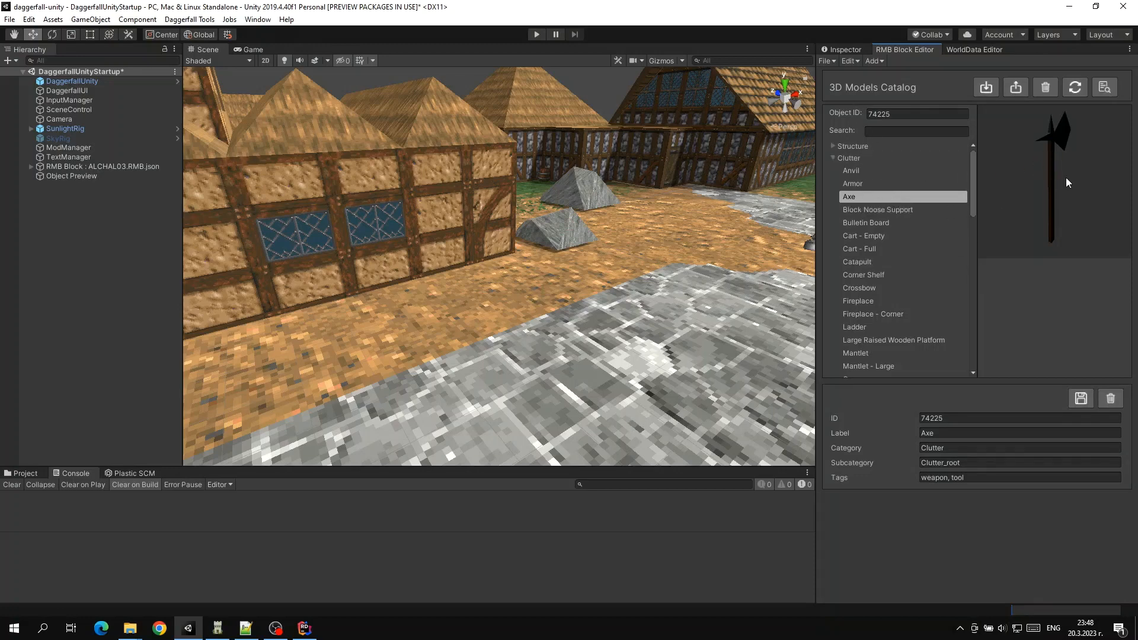
{"action": "left_click_drag", "start_coordinate": [1066, 177], "coordinate": [1005, 165]}
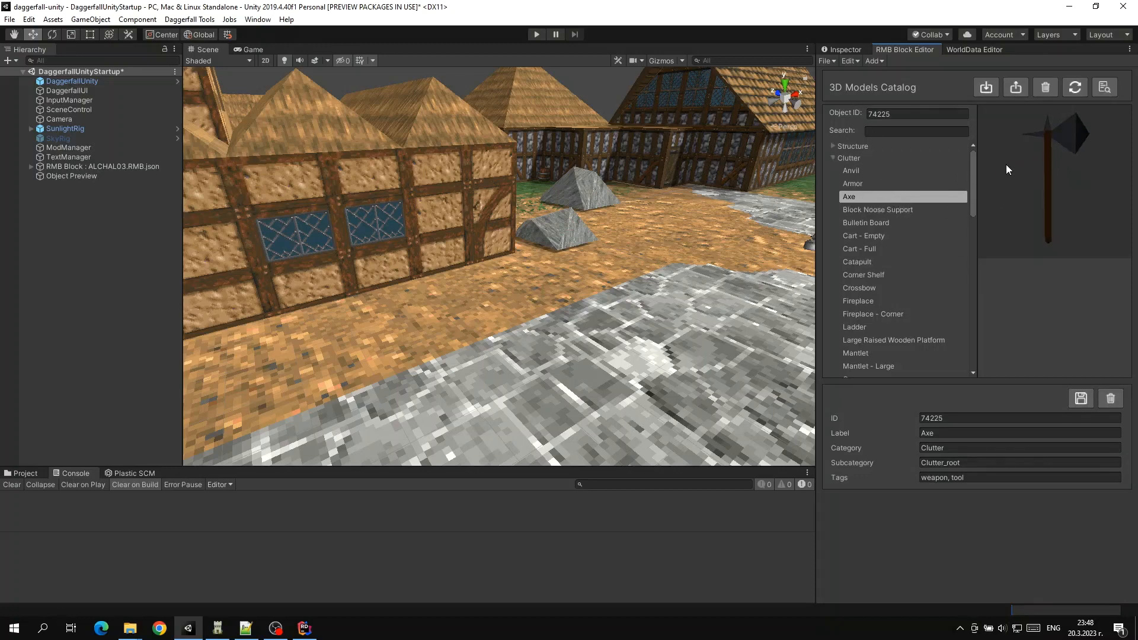
{"action": "left_click", "coordinate": [831, 156]}
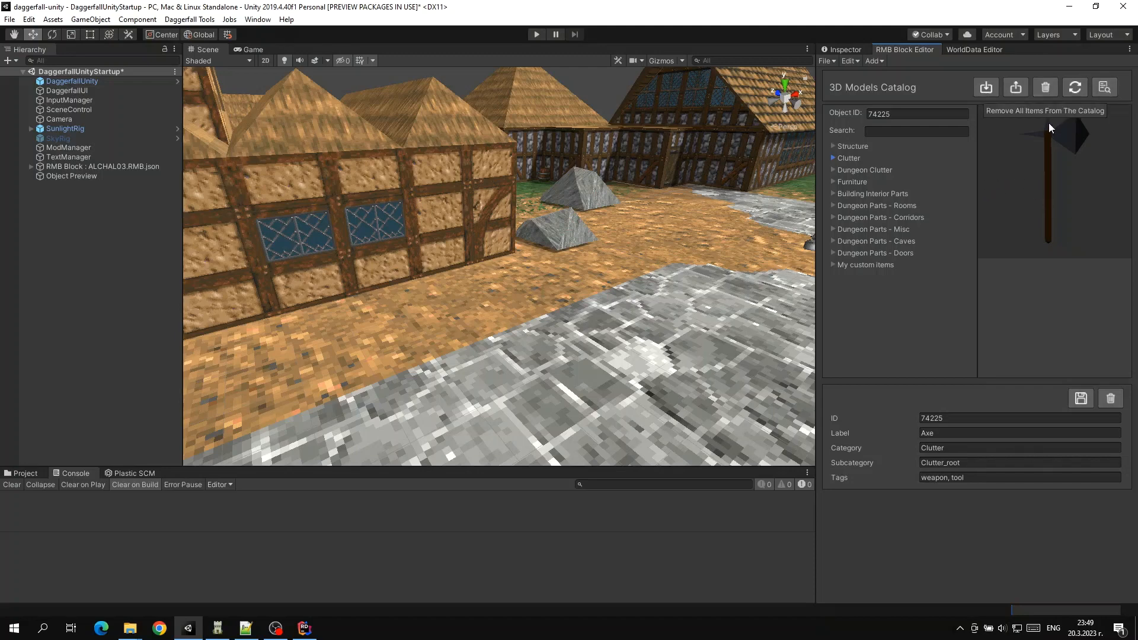
Step: Remove all items from the catalog and restore the default catalog
{"action": "left_click", "coordinate": [1044, 88]}
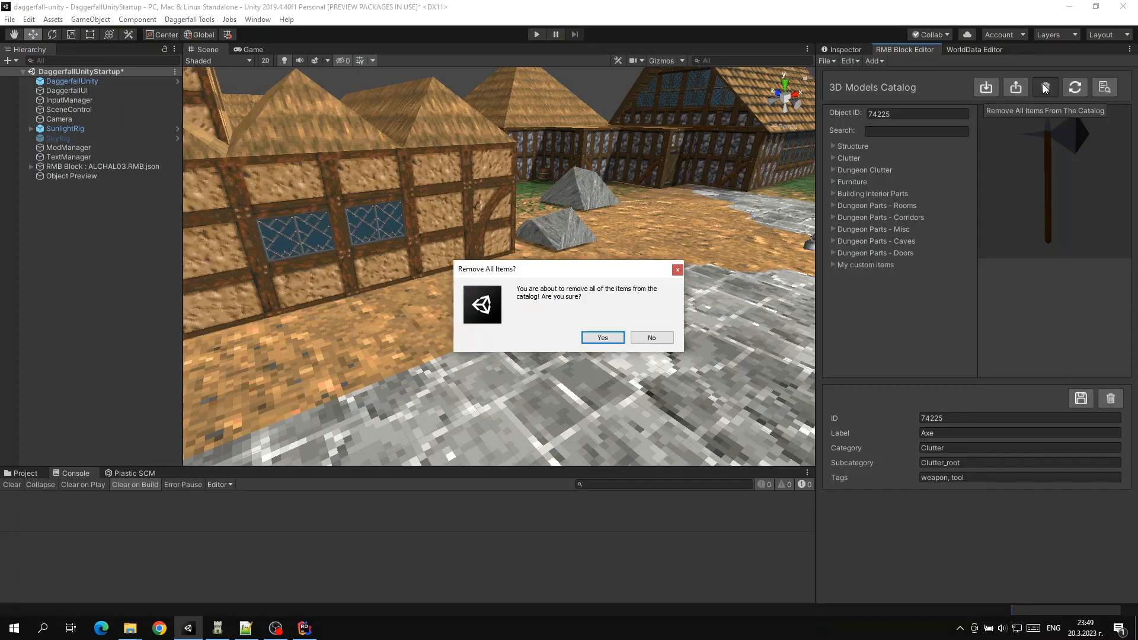
{"action": "left_click", "coordinate": [602, 338]}
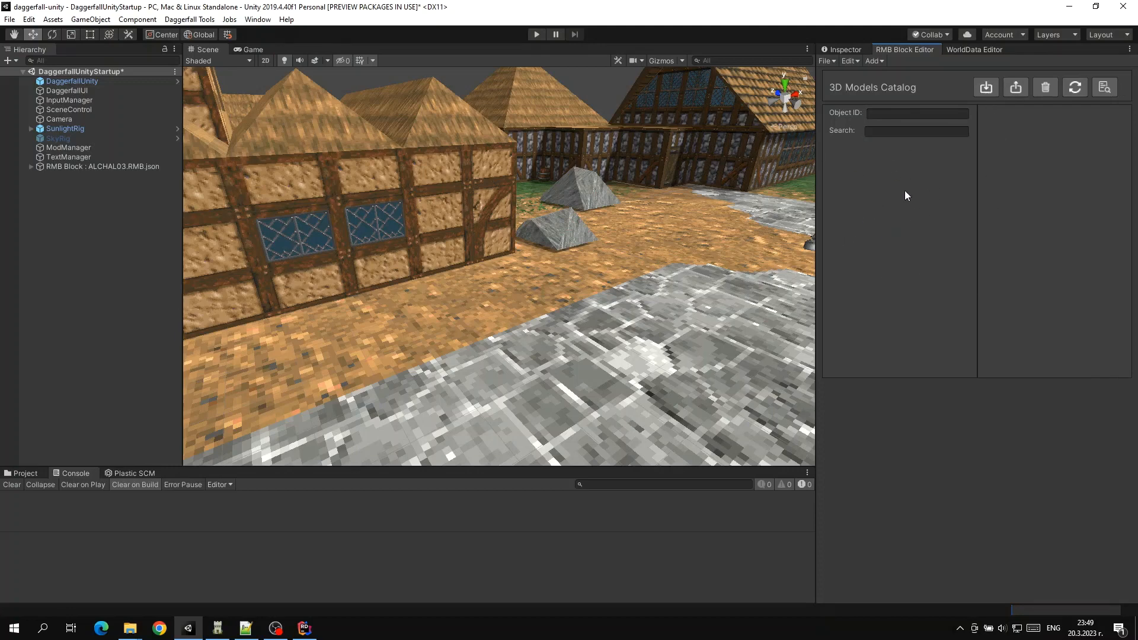
{"action": "left_click", "coordinate": [1076, 87]}
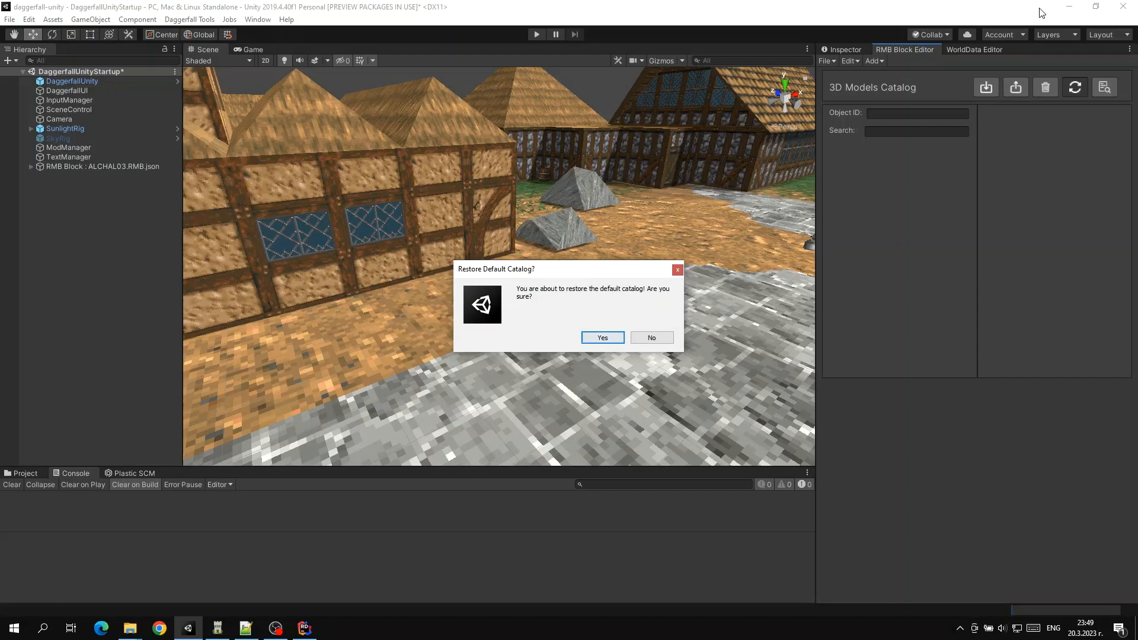
{"action": "left_click", "coordinate": [602, 338]}
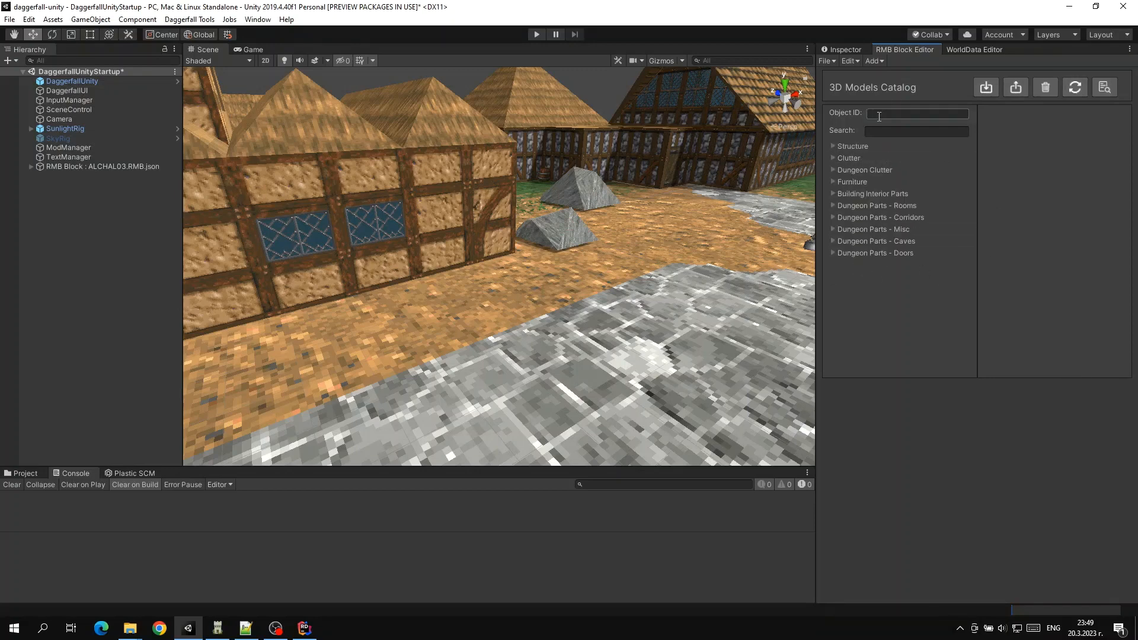
Step: Clear the restored catalog and save object 74230, with its ID copied from Daggerfall Modelling, as a new entry
{"action": "left_click", "coordinate": [1041, 89]}
{"action": "left_click", "coordinate": [620, 338]}
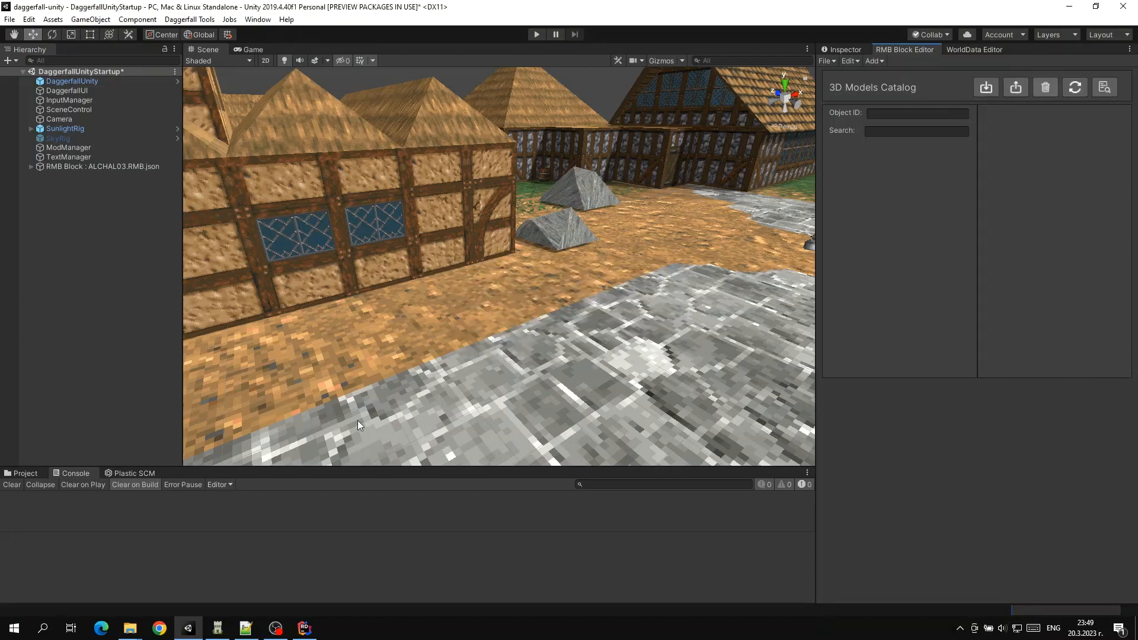
{"action": "left_click", "coordinate": [216, 629]}
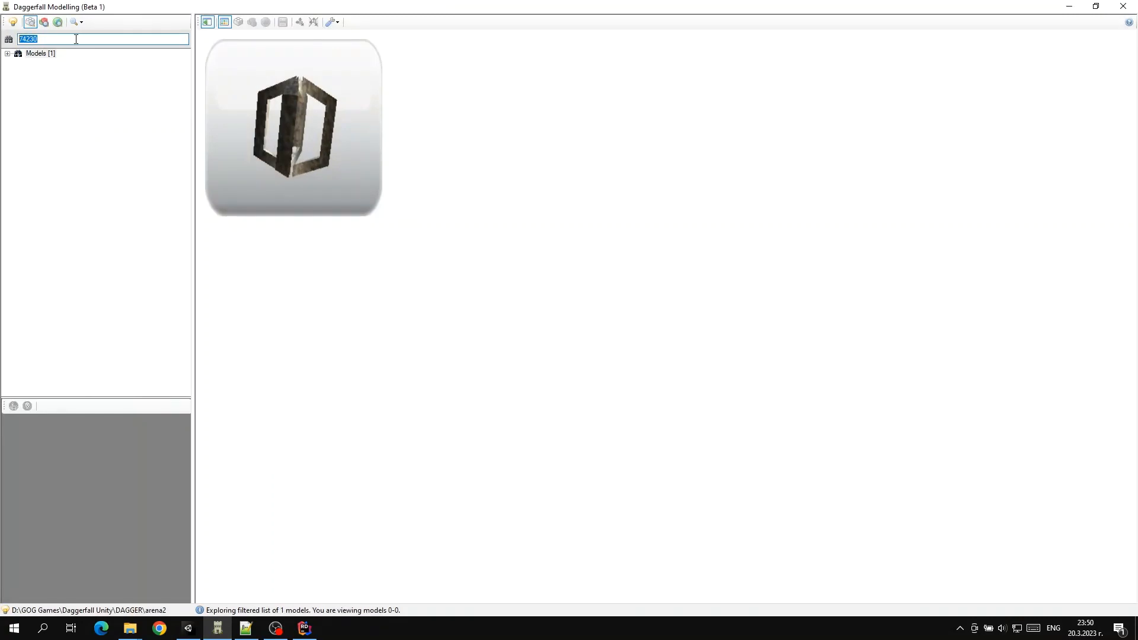
{"action": "left_click_drag", "start_coordinate": [76, 39], "coordinate": [3, 39]}
{"action": "key", "text": "ctrl+c"}
{"action": "left_click", "coordinate": [1069, 7]}
{"action": "left_click", "coordinate": [932, 113]}
{"action": "key", "text": "ctrl+v"}
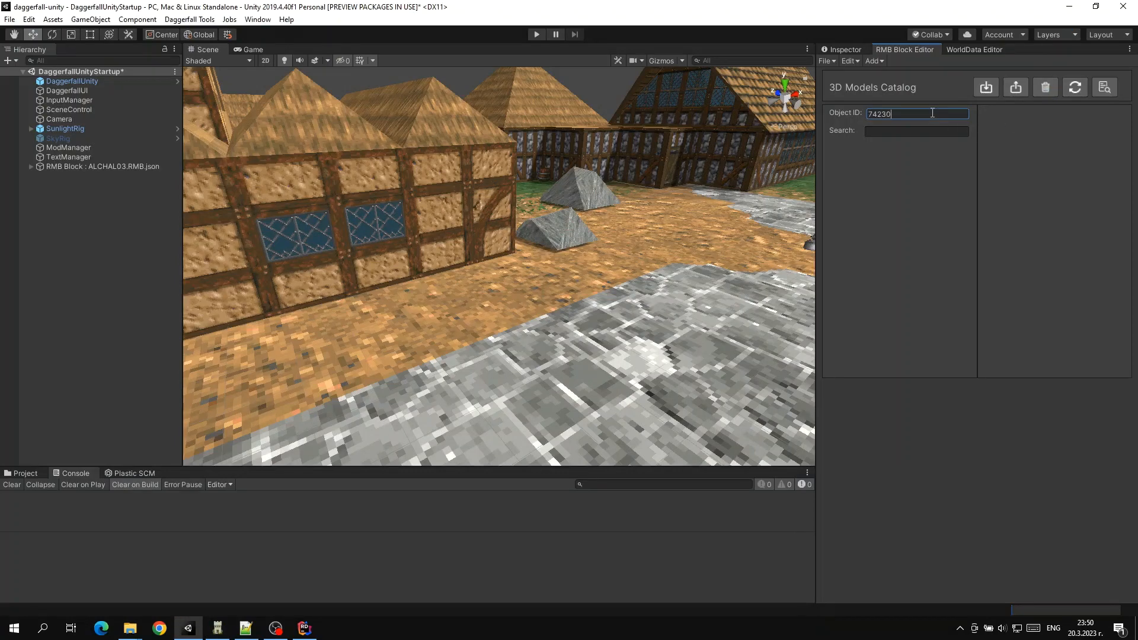
{"action": "left_click", "coordinate": [1079, 399]}
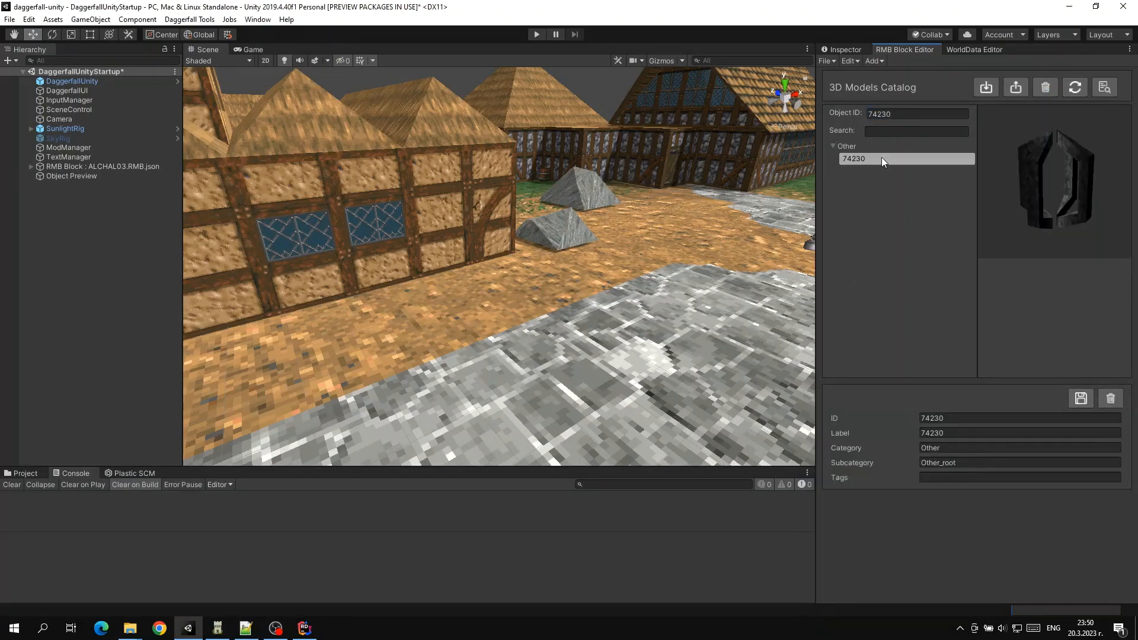
Step: Export the catalog to the WorldData Catalogs folder as Cool_items_catalog
{"action": "left_click", "coordinate": [1014, 87]}
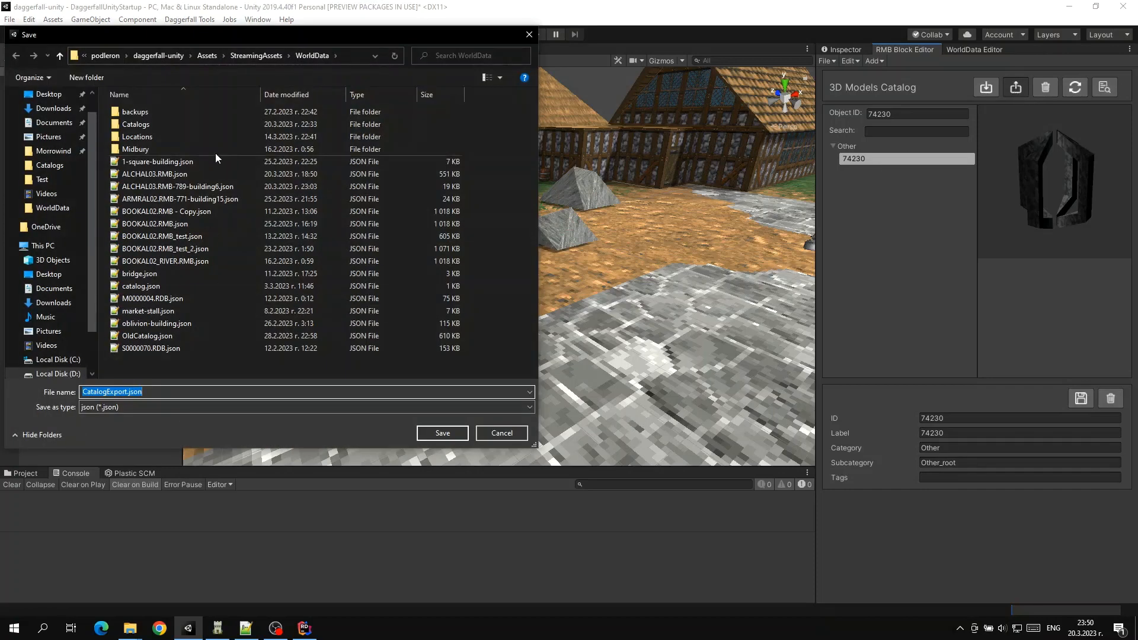
{"action": "double_click", "coordinate": [141, 125]}
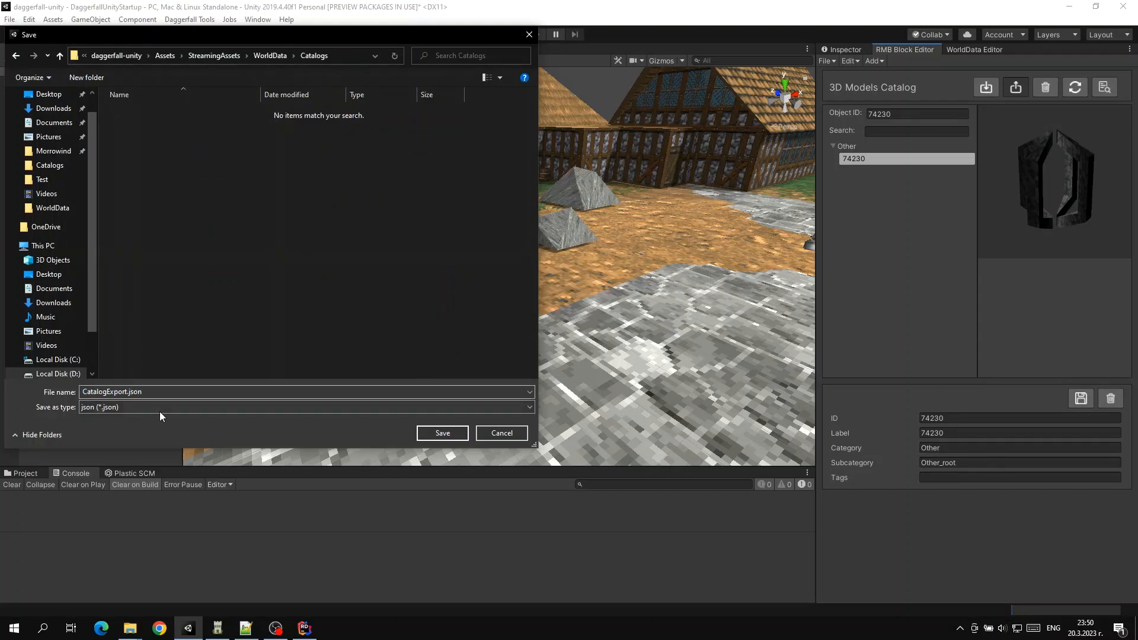
{"action": "left_click", "coordinate": [126, 391]}
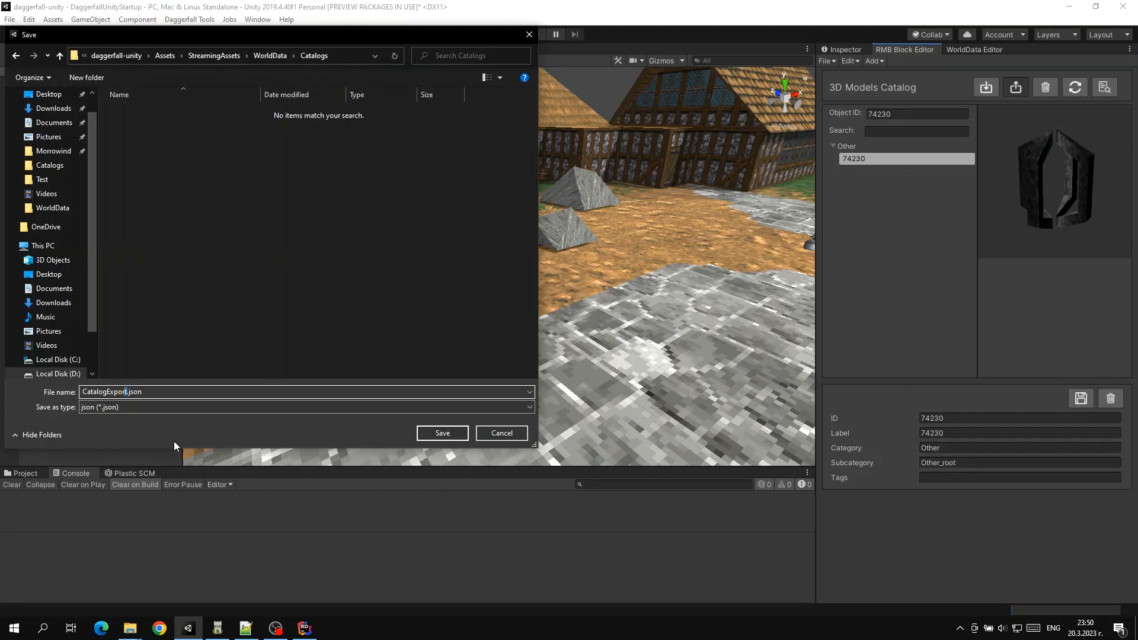
{"action": "key", "text": "BackSpace"}
{"action": "key", "text": "BackSpace"}
{"action": "key", "text": "BackSpace"}
{"action": "key", "text": "BackSpace"}
{"action": "key", "text": "BackSpace"}
{"action": "key", "text": "BackSpace"}
{"action": "key", "text": "BackSpace"}
{"action": "key", "text": "BackSpace"}
{"action": "key", "text": "BackSpace"}
{"action": "key", "text": "BackSpace"}
{"action": "key", "text": "BackSpace"}
{"action": "key", "text": "BackSpace"}
{"action": "key", "text": "BackSpace"}
{"action": "type", "text": "Cool_items_catalog"}
{"action": "key", "text": "Return"}
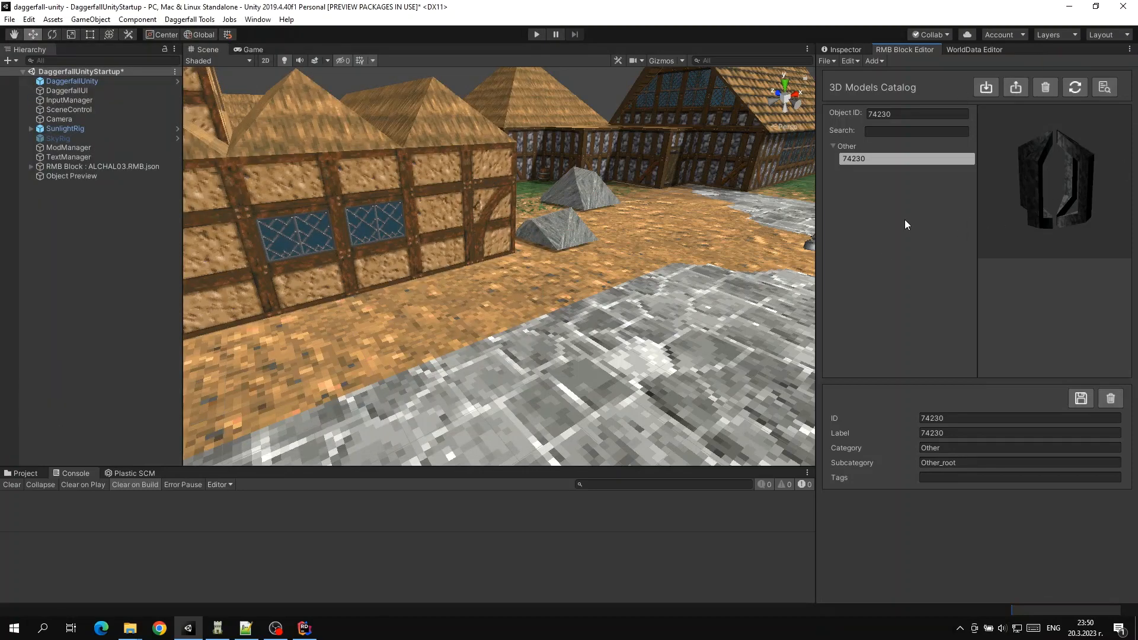
Step: Remove the exported 74230 entry by clearing all items from the catalog
{"action": "left_click", "coordinate": [1045, 88]}
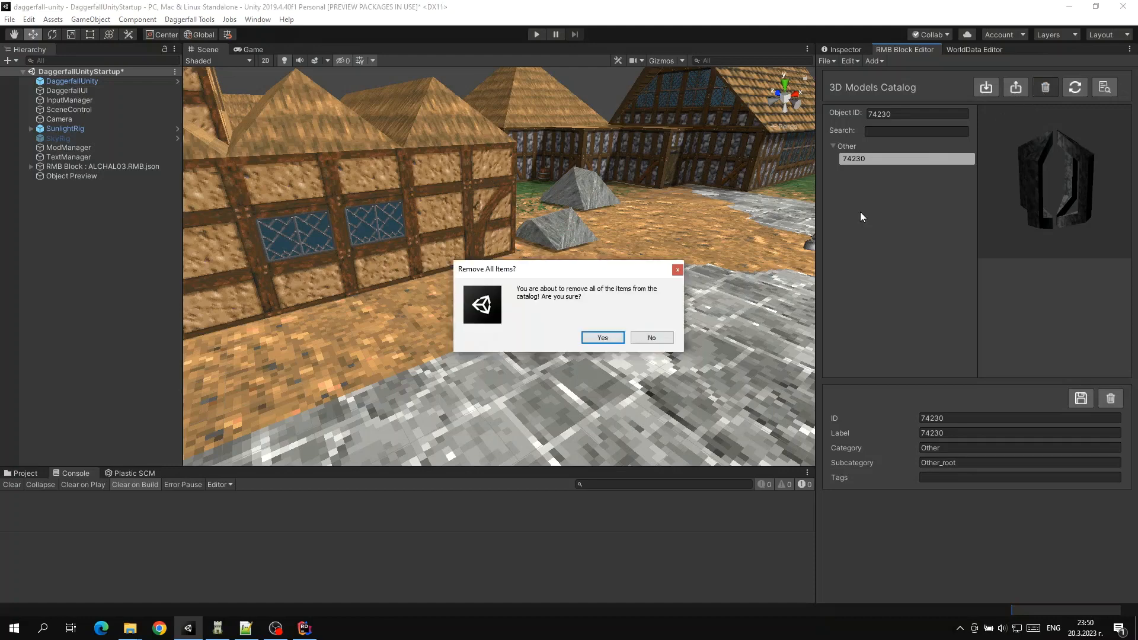
{"action": "left_click", "coordinate": [600, 339]}
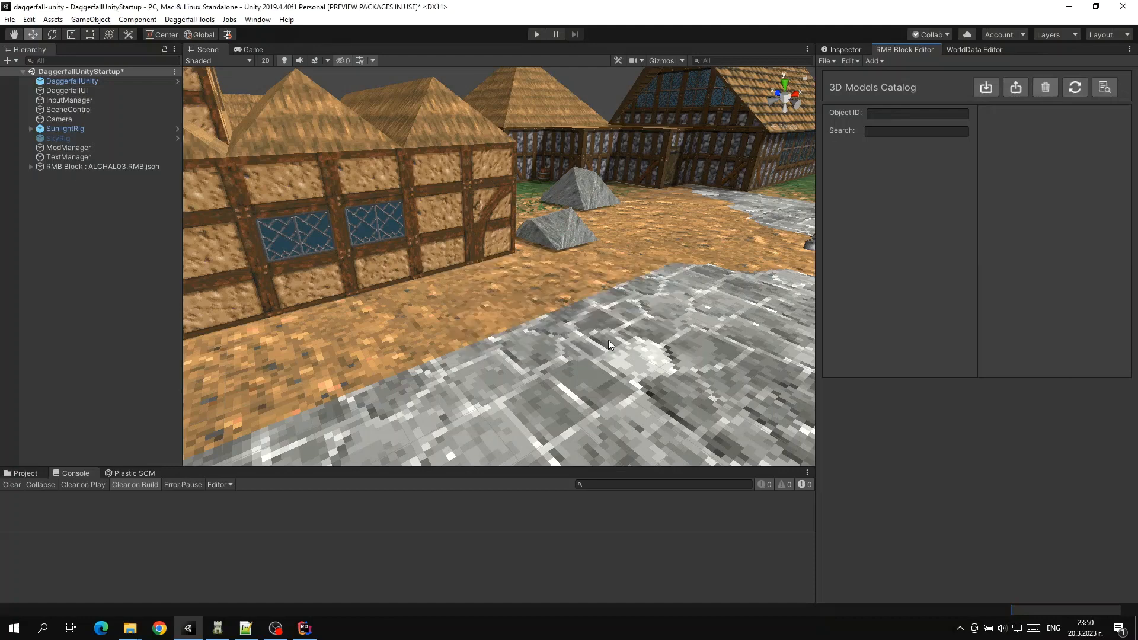
Step: Restore the default 3D Models Catalog, leaving the catalog import prompt without importing anything
{"action": "left_click", "coordinate": [987, 89]}
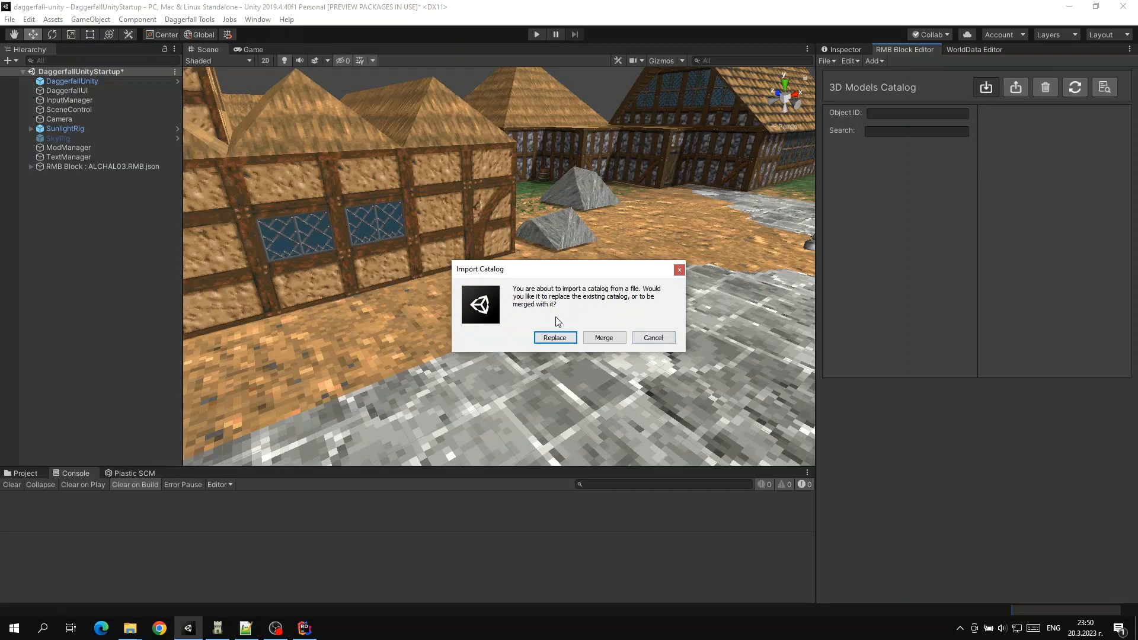
{"action": "left_click", "coordinate": [651, 337]}
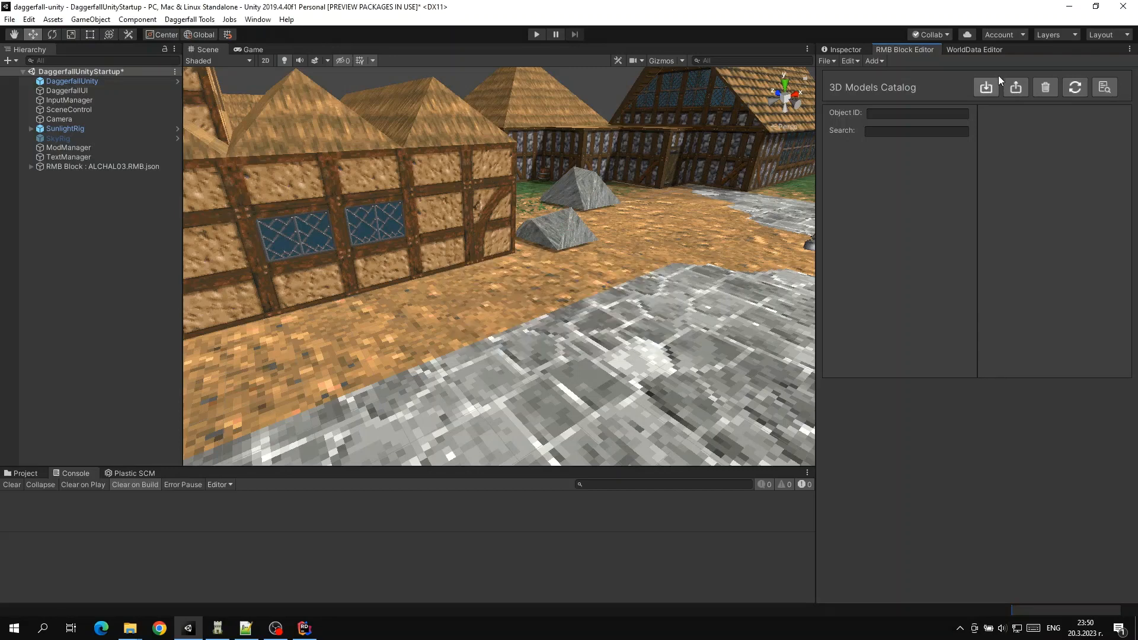
{"action": "left_click", "coordinate": [1074, 88]}
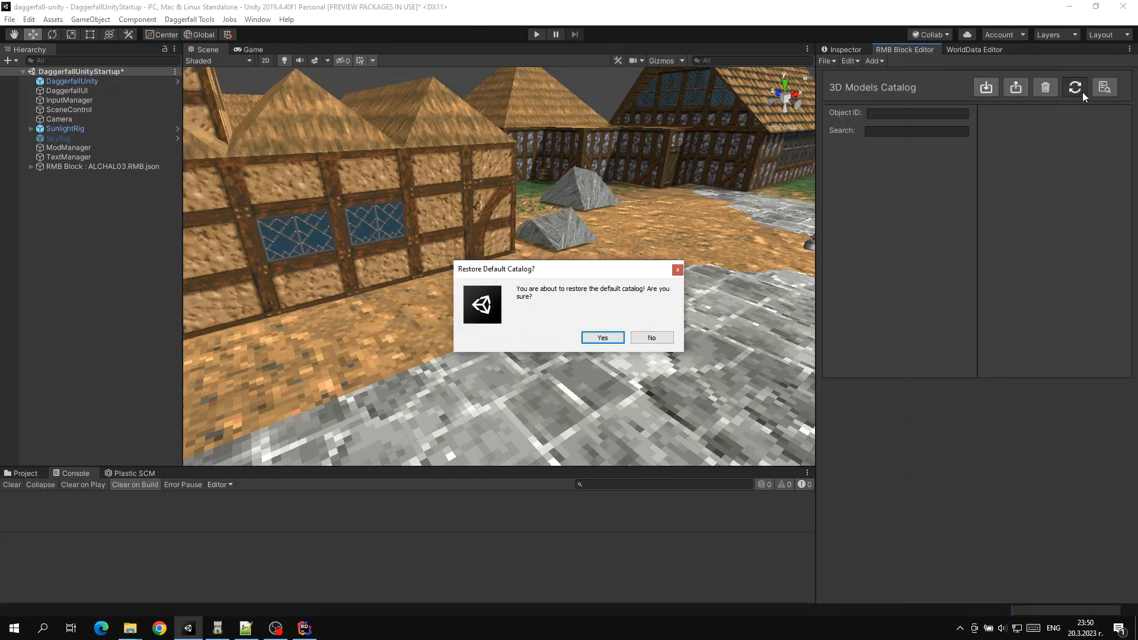
{"action": "left_click", "coordinate": [603, 338]}
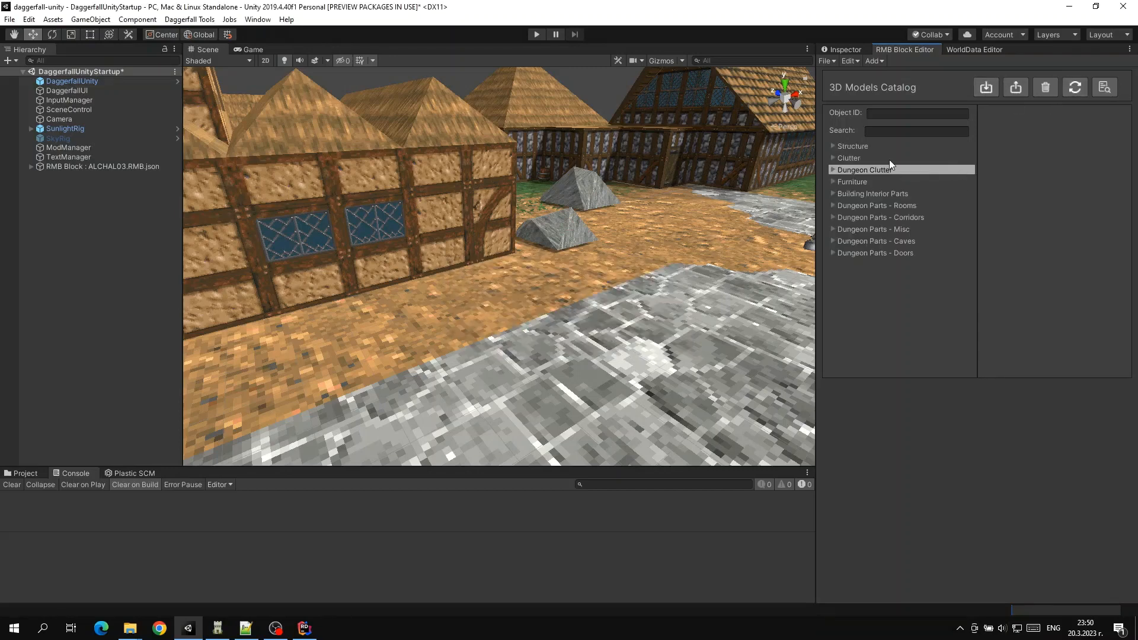
Step: Import Cool_items_catalog.json merged with the existing catalog and preview its 74230 entry in the Other category
{"action": "left_click", "coordinate": [986, 87]}
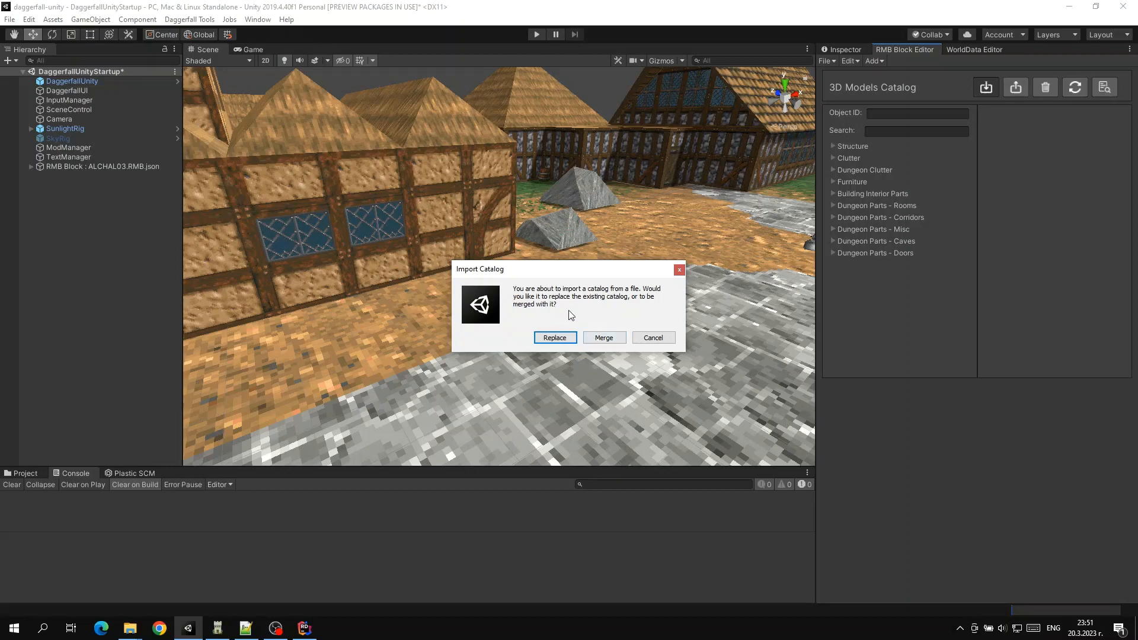
{"action": "left_click", "coordinate": [605, 337]}
{"action": "double_click", "coordinate": [168, 112]}
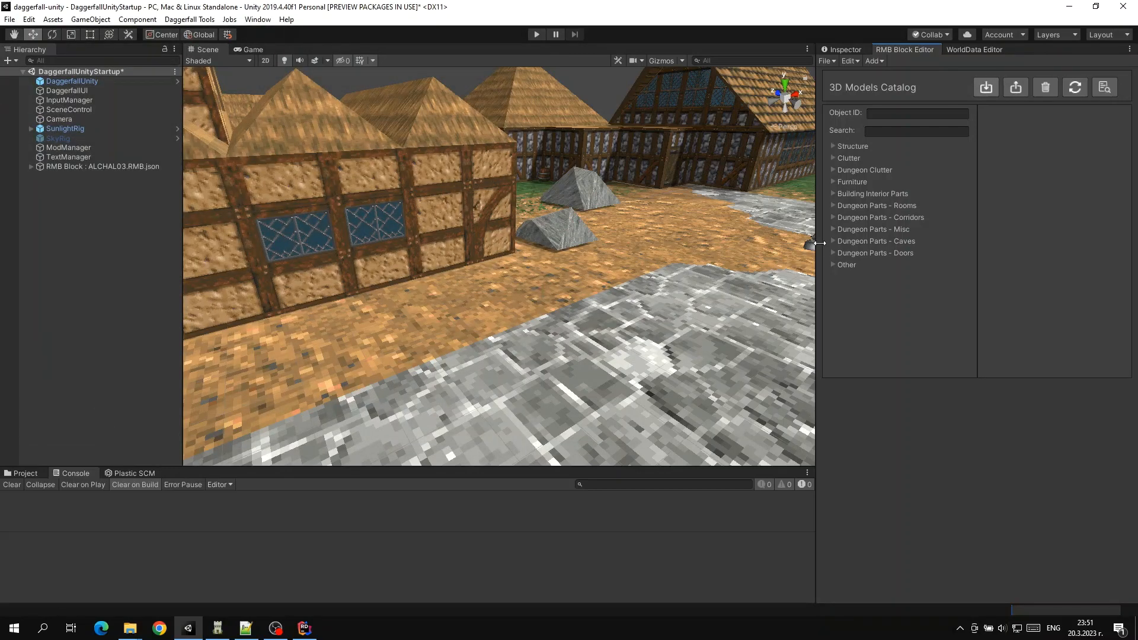
{"action": "left_click", "coordinate": [840, 266]}
{"action": "left_click", "coordinate": [863, 276]}
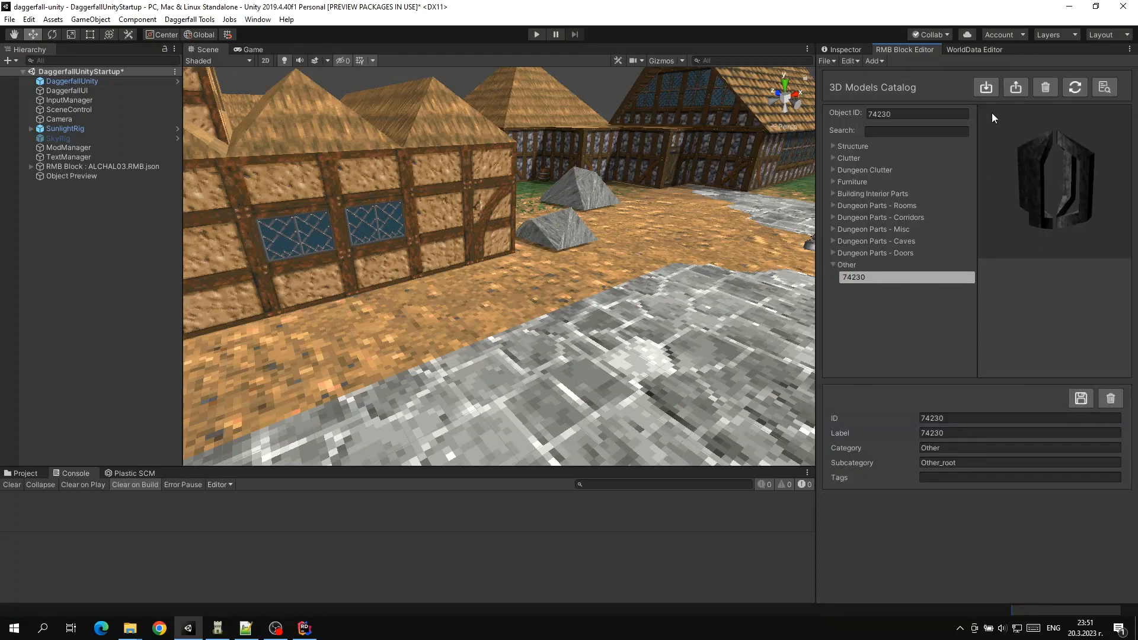
Step: Import Cool_items_catalog.json again, replacing the existing catalog, and preview the 74230 entry under Other
{"action": "left_click", "coordinate": [987, 87]}
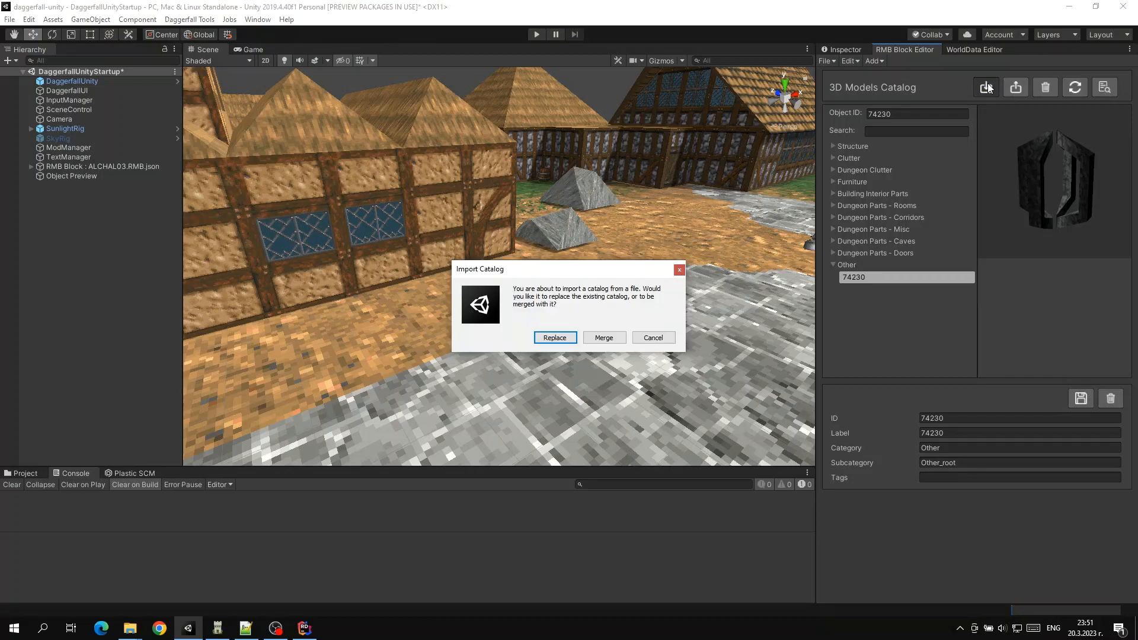
{"action": "left_click", "coordinate": [550, 339]}
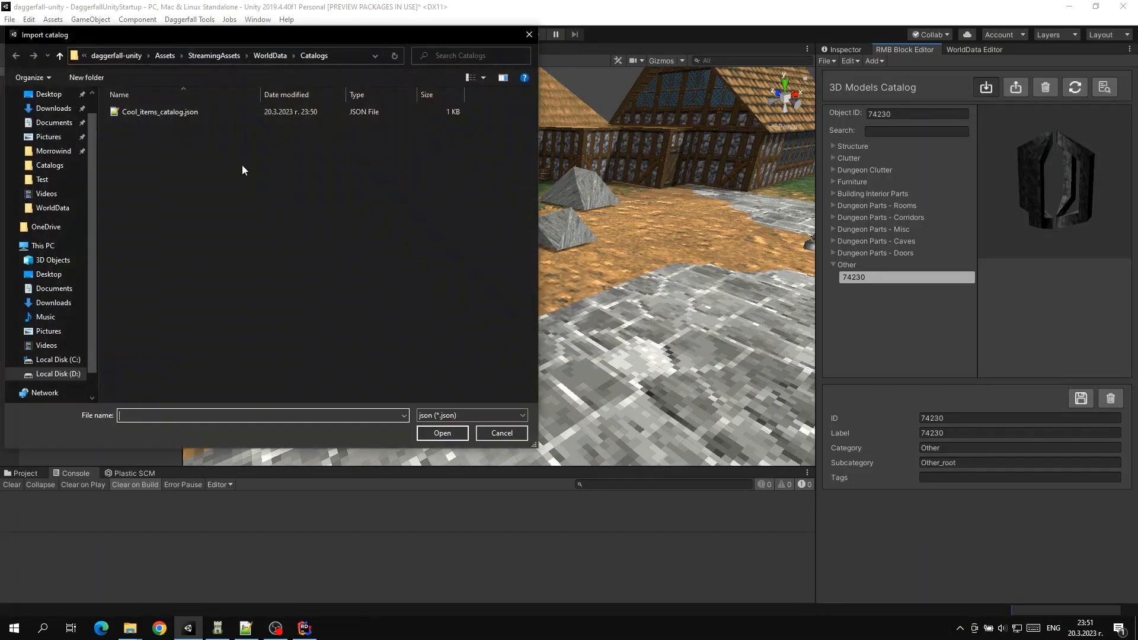
{"action": "left_click", "coordinate": [166, 109]}
{"action": "double_click", "coordinate": [167, 111]}
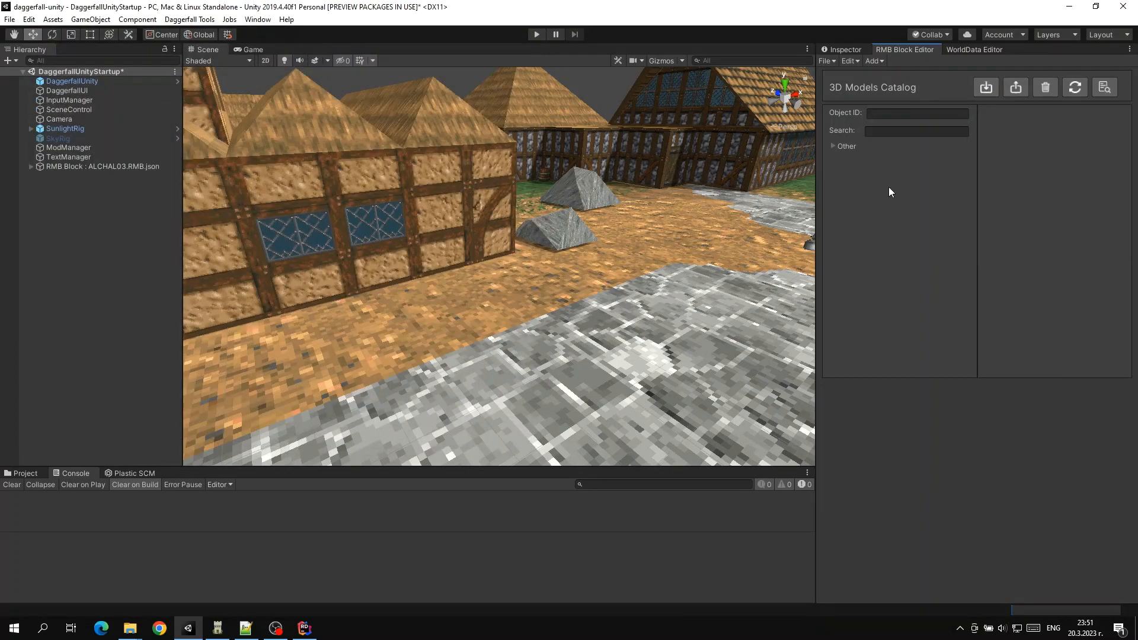
{"action": "left_click", "coordinate": [833, 145]}
{"action": "left_click", "coordinate": [860, 146]}
{"action": "left_click", "coordinate": [851, 158]}
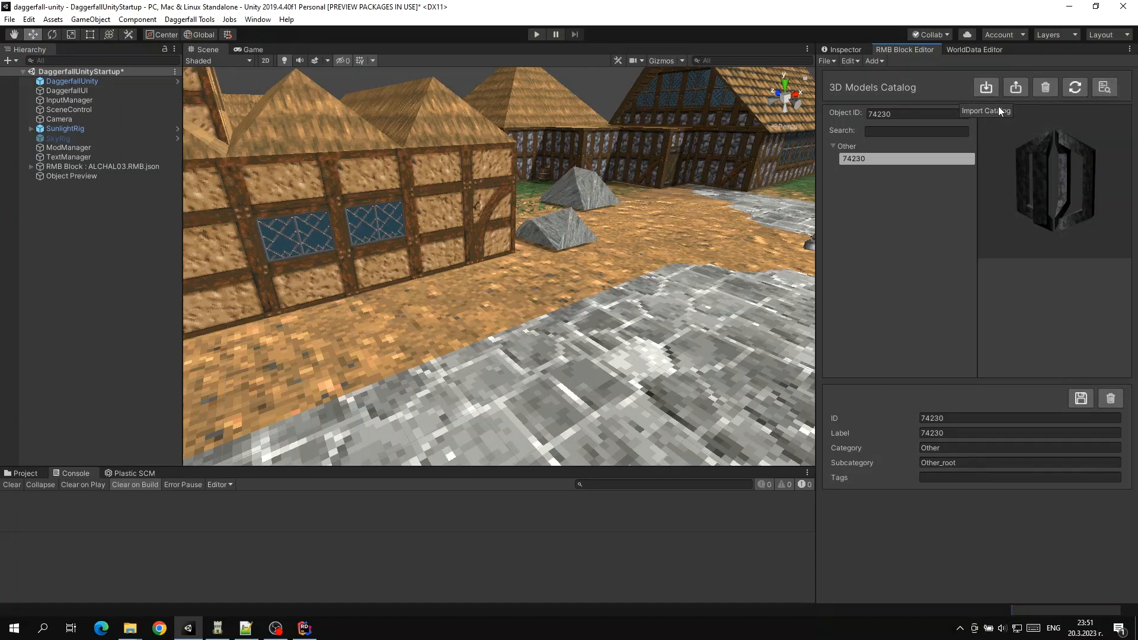
Step: Remove all items from the replaced catalog
{"action": "left_click", "coordinate": [1042, 89]}
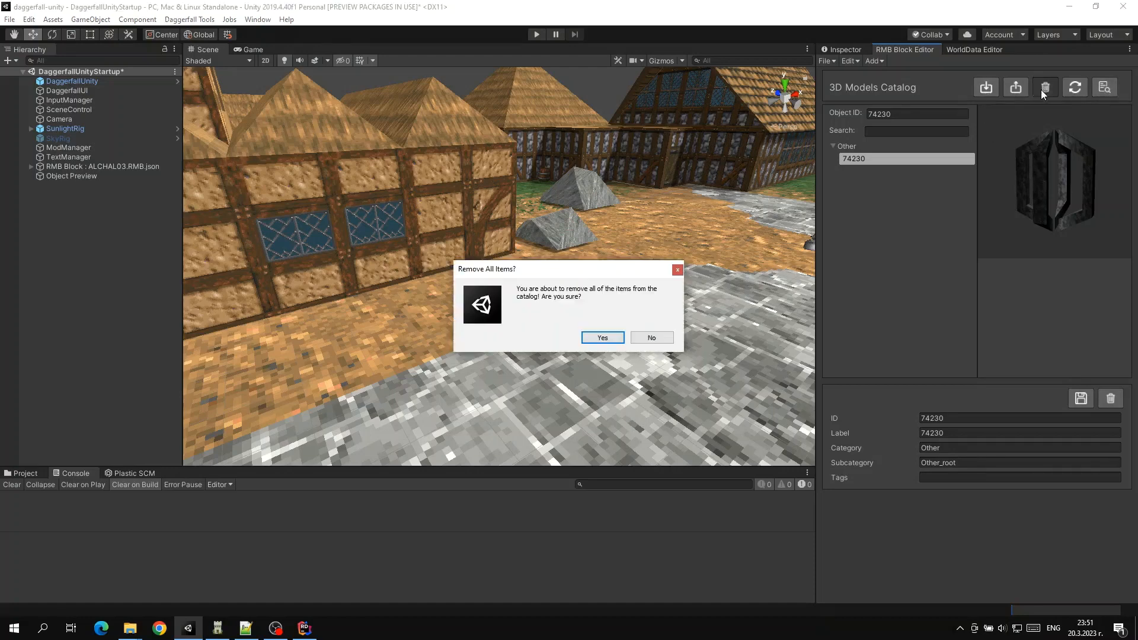
{"action": "left_click", "coordinate": [601, 338]}
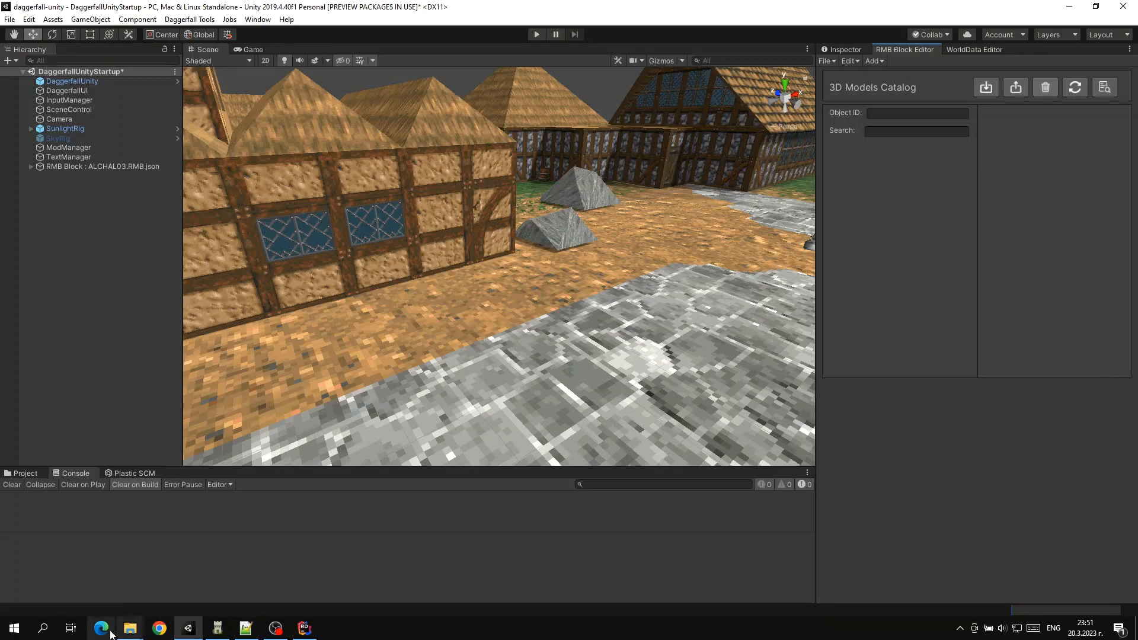
Step: Switch to File Explorer, inspect the Mods folder inside daggerfall-unity's Assets\Game, and return to the Assets folder
{"action": "left_click", "coordinate": [133, 629]}
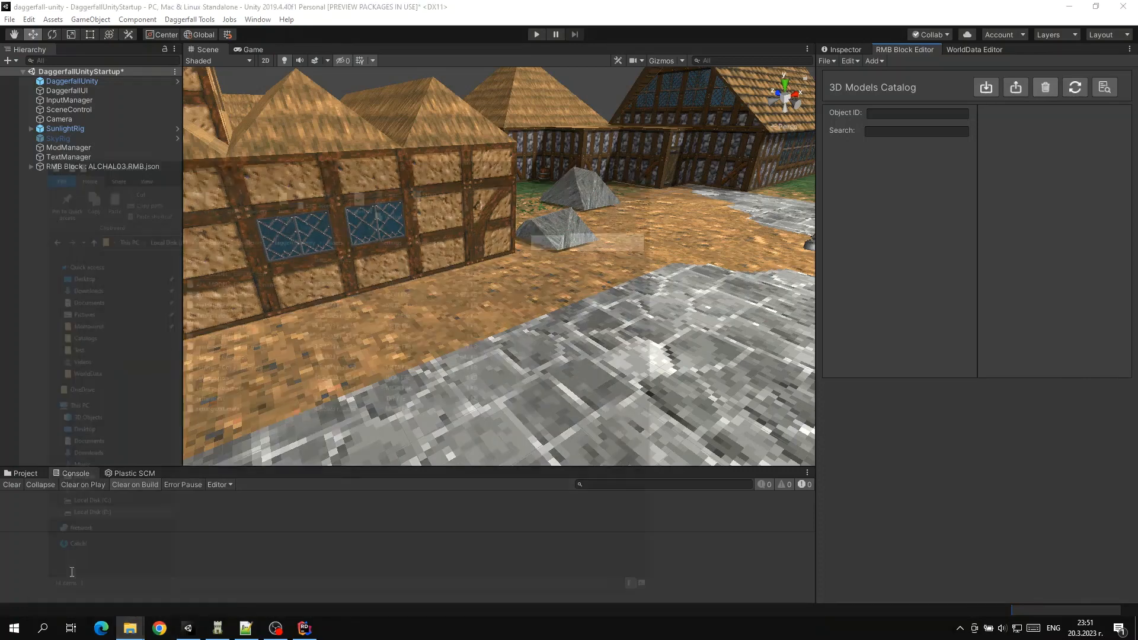
{"action": "left_click", "coordinate": [80, 571]}
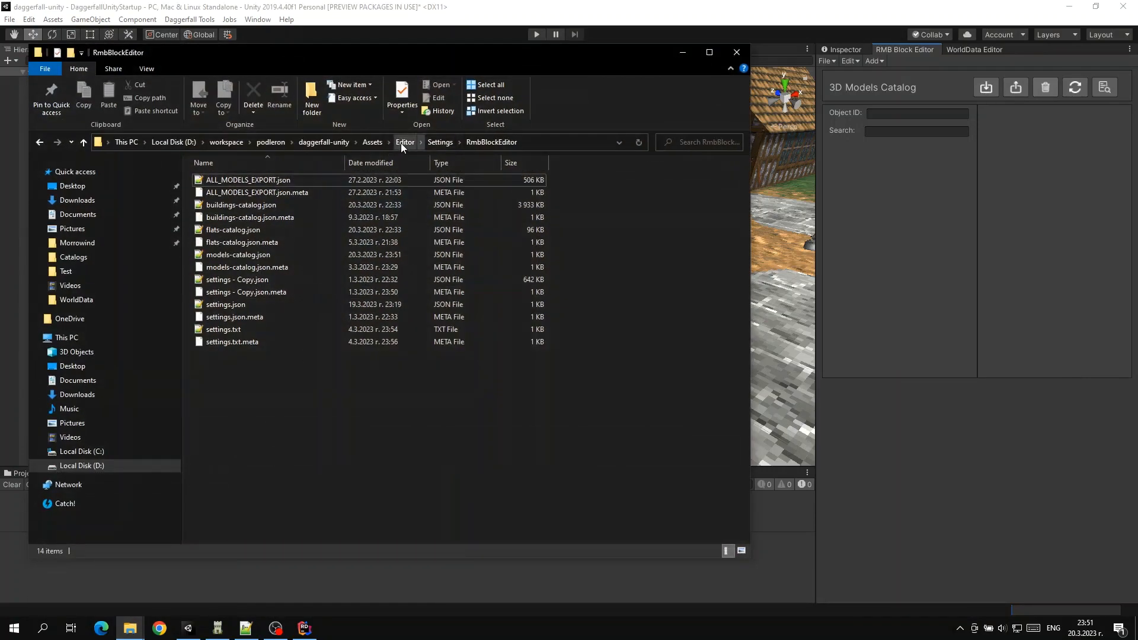
{"action": "left_click", "coordinate": [370, 143]}
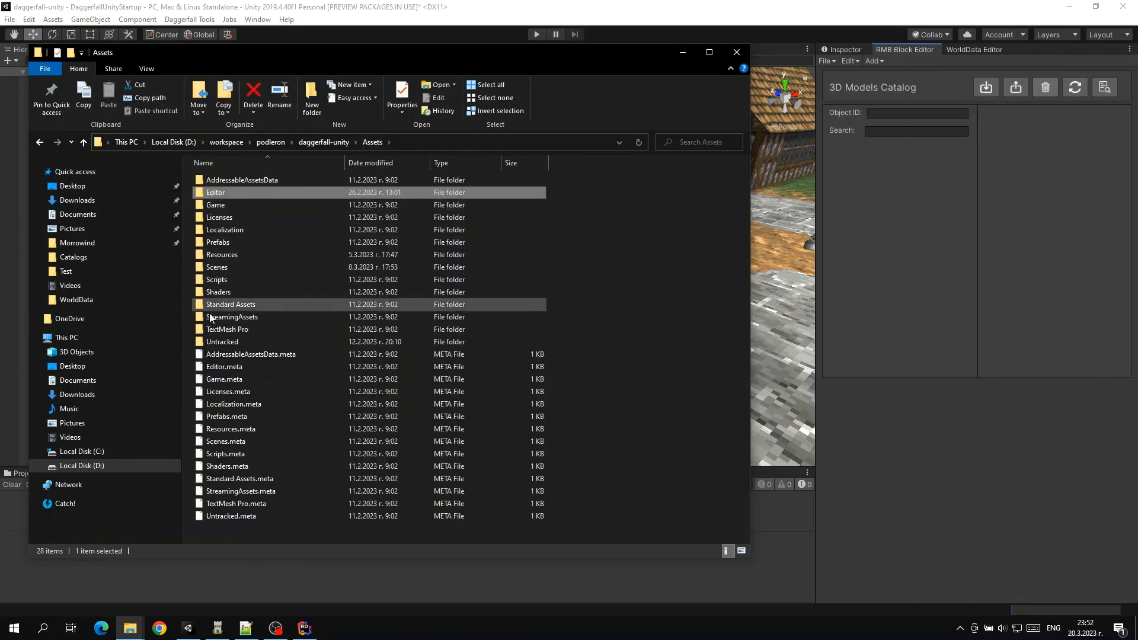
{"action": "double_click", "coordinate": [217, 206]}
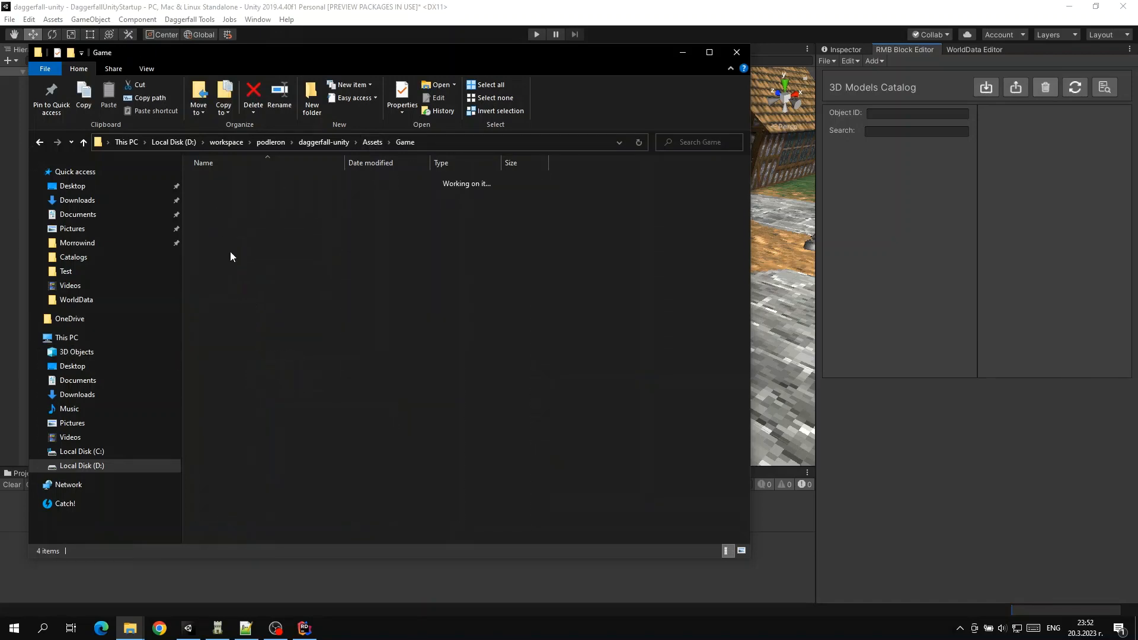
{"action": "double_click", "coordinate": [217, 191]}
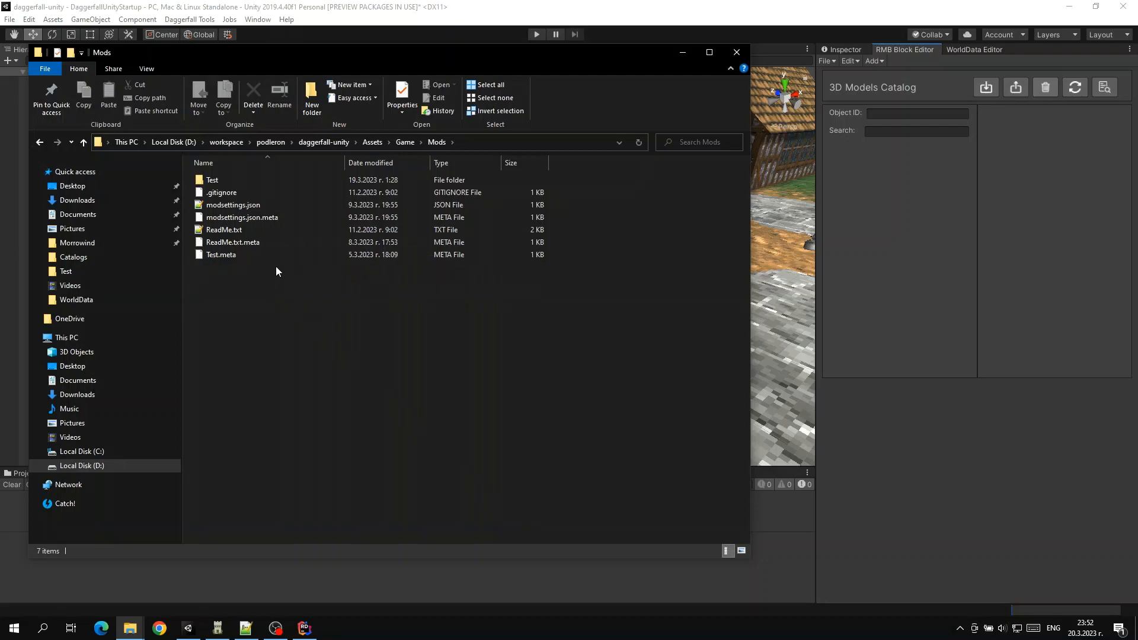
{"action": "key", "text": "alt+Up"}
{"action": "key", "text": "alt+Up"}
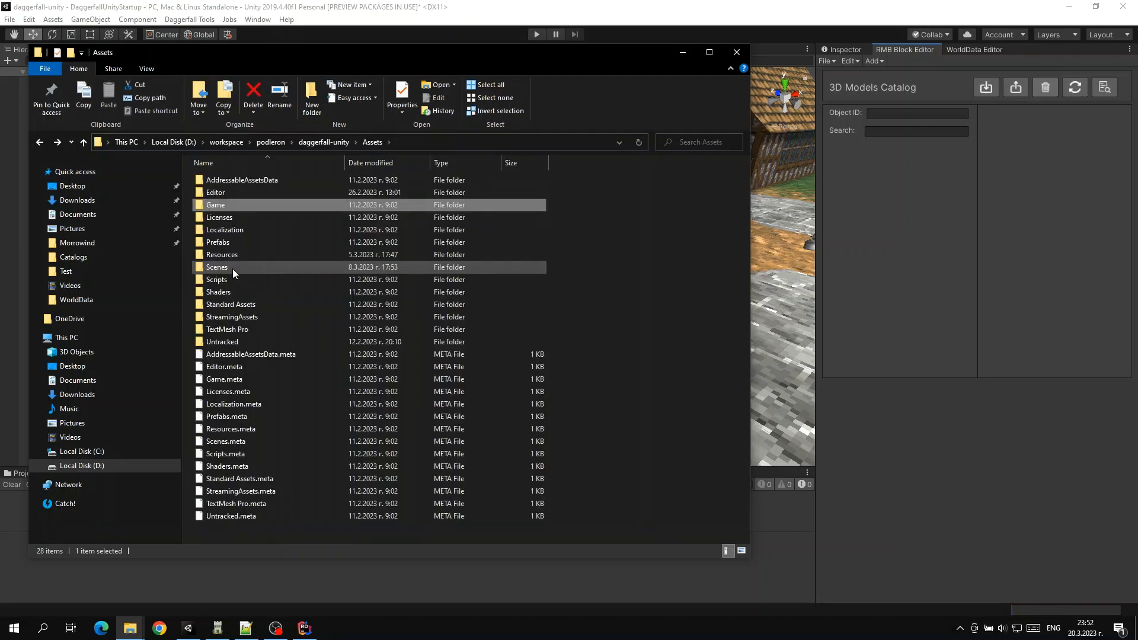
Step: Locate daggerfall expanded textures.dfmod in the StreamingAssets\Mods folder, and return to the Unity editor
{"action": "double_click", "coordinate": [229, 315]}
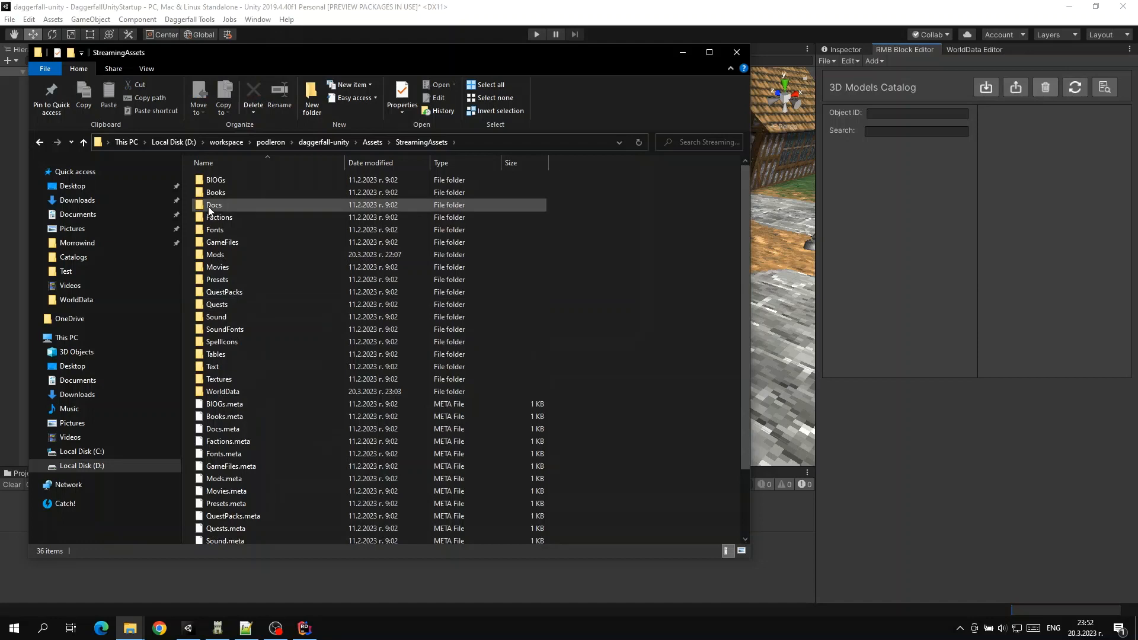
{"action": "double_click", "coordinate": [219, 256]}
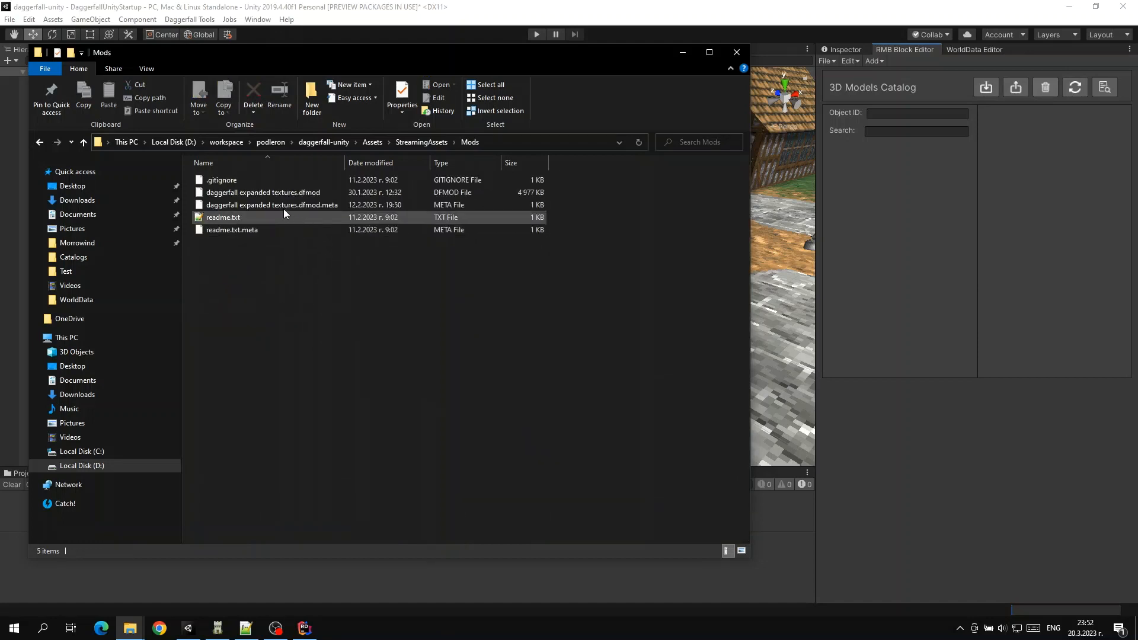
{"action": "left_click", "coordinate": [244, 194]}
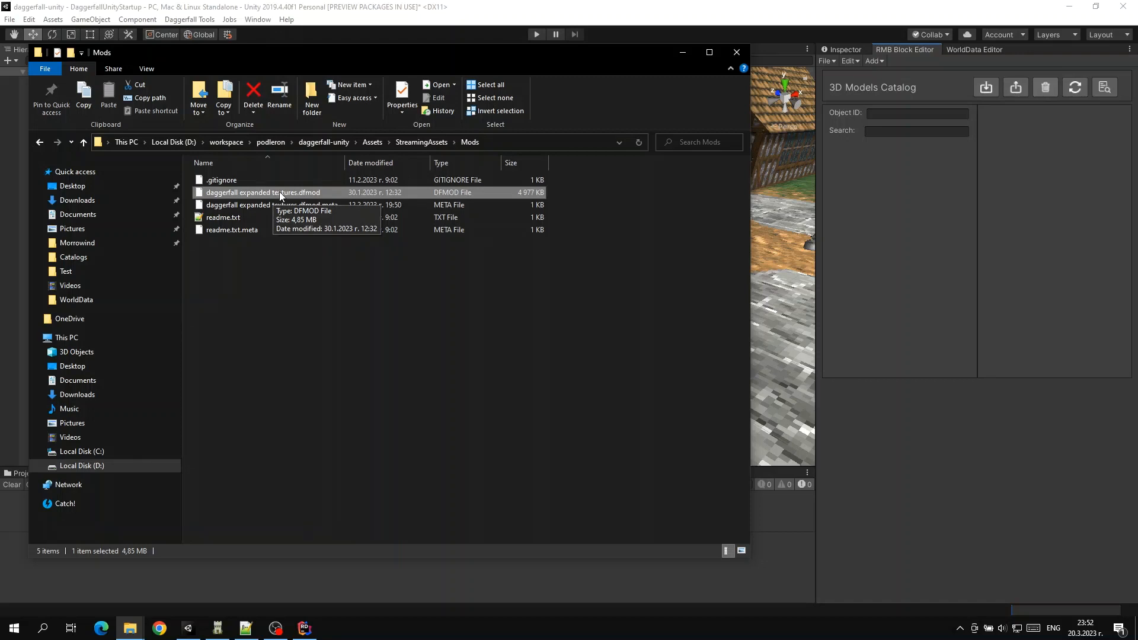
{"action": "left_click", "coordinate": [311, 306]}
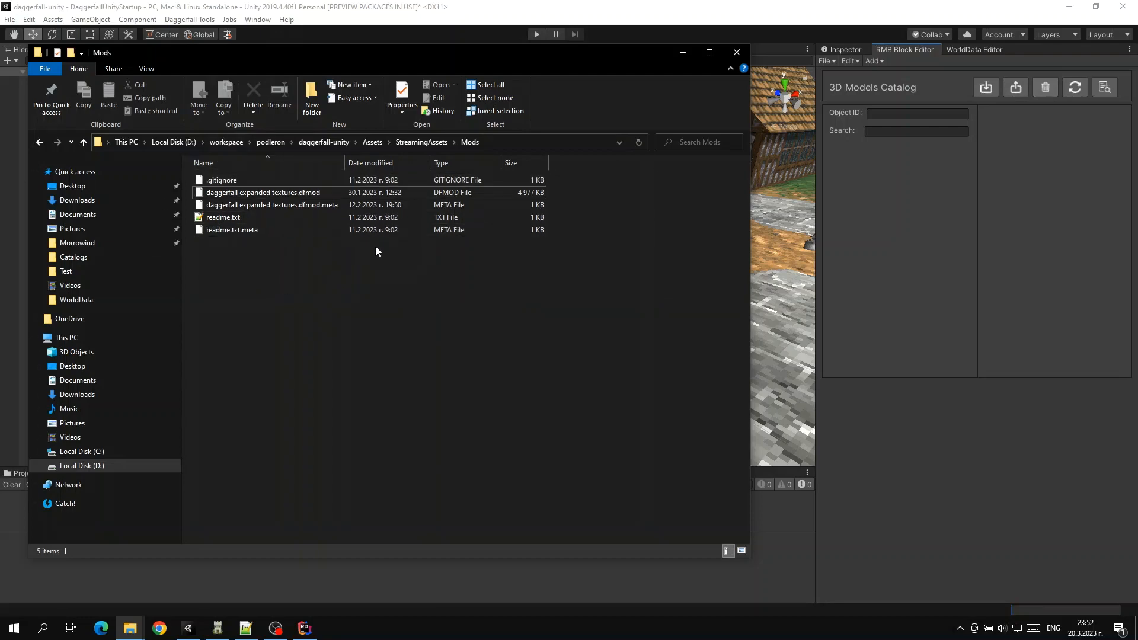
{"action": "left_click", "coordinate": [683, 53]}
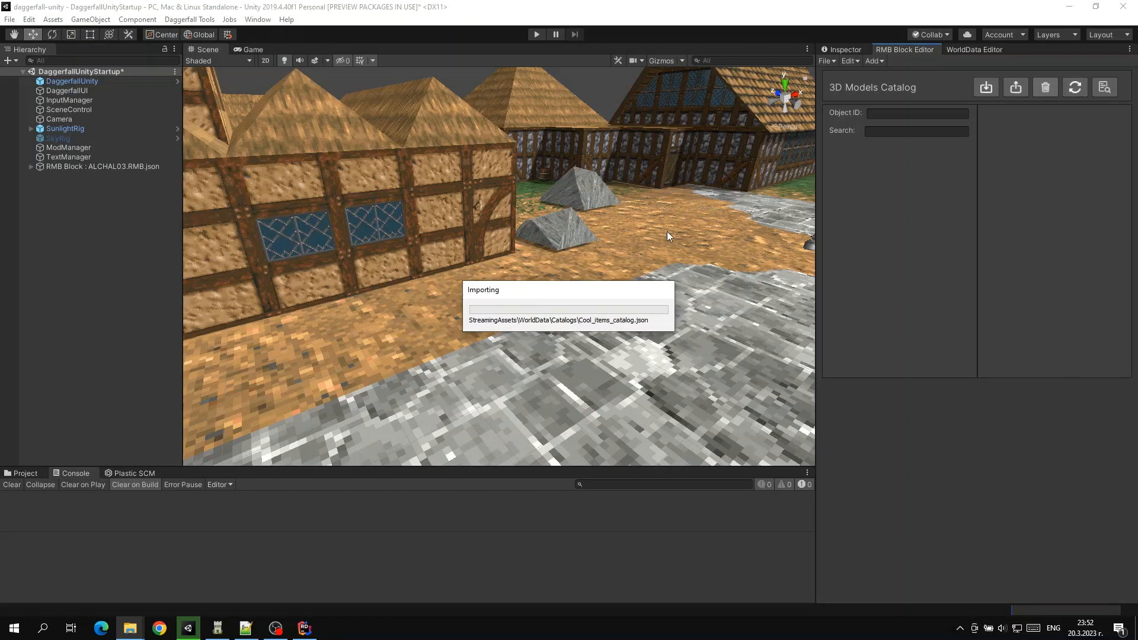
Step: Scan the mods for custom assets, replacing the existing catalog, and expand the resulting Mods category
{"action": "left_click", "coordinate": [1103, 88]}
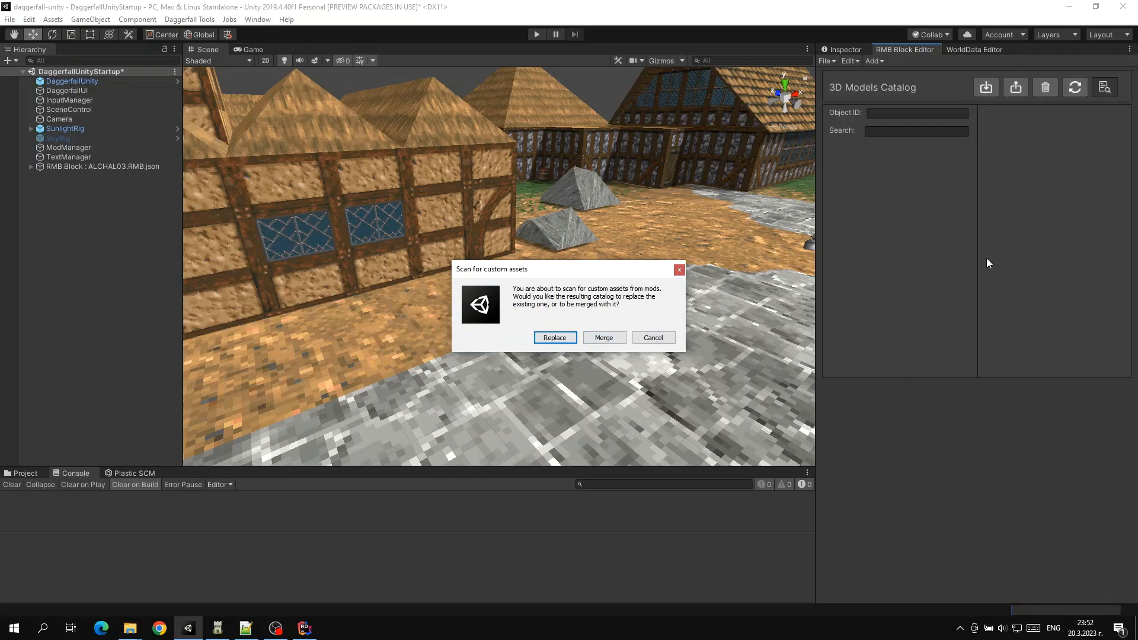
{"action": "left_click", "coordinate": [554, 337]}
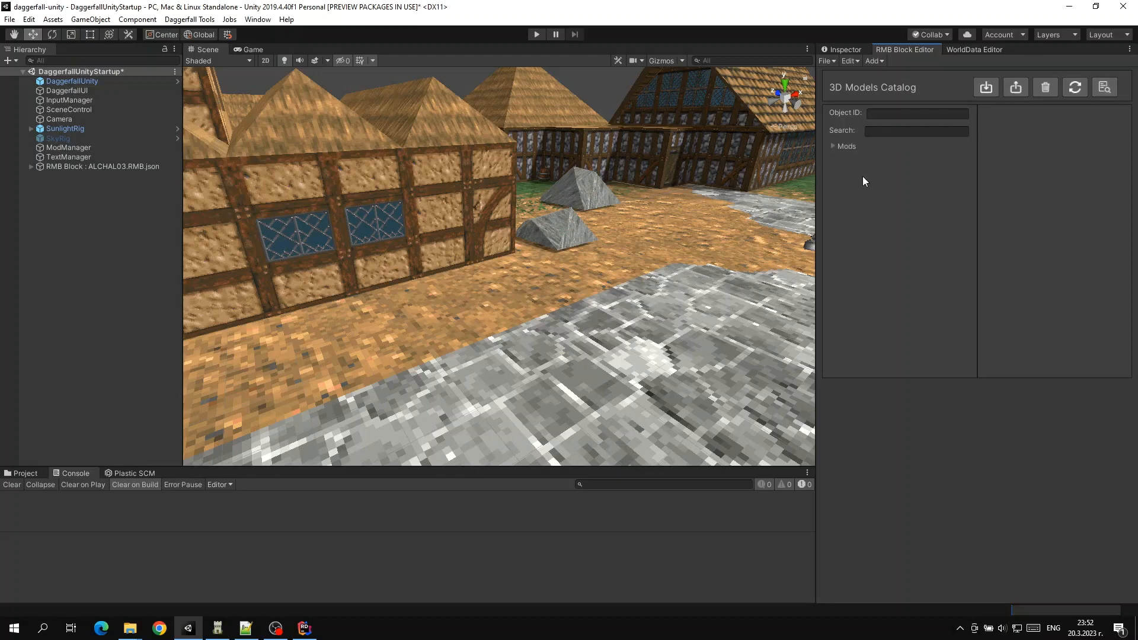
{"action": "left_click", "coordinate": [837, 148]}
{"action": "left_click", "coordinate": [831, 146]}
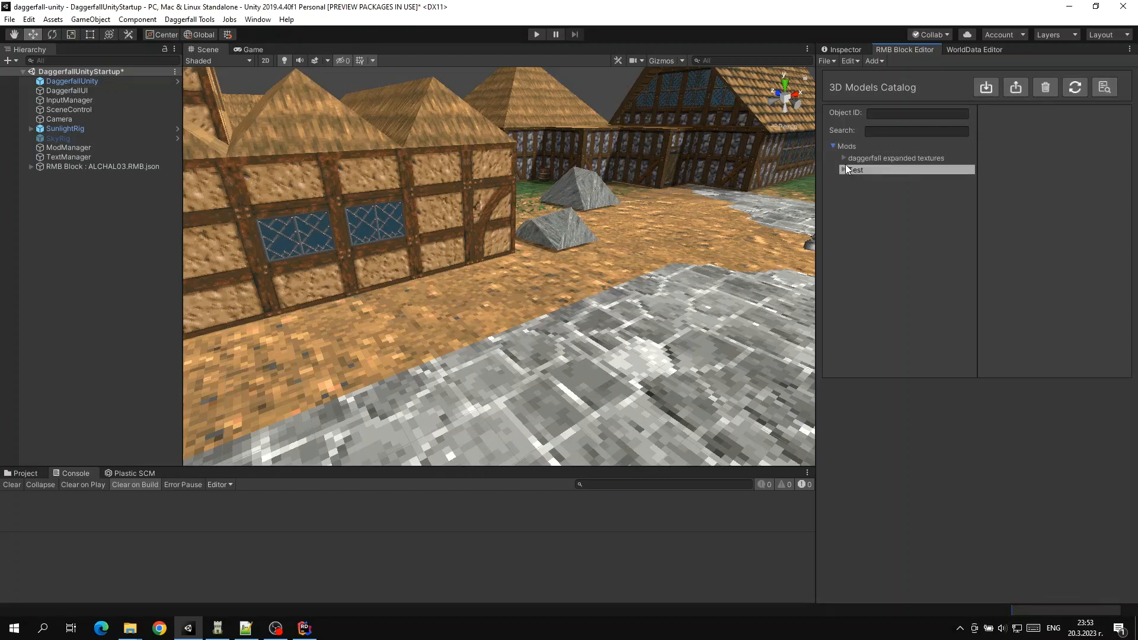
Step: Preview several models from the daggerfall expanded textures subcategory, including 45006, 45051, 45026, 45029 and 45024
{"action": "left_click", "coordinate": [844, 158]}
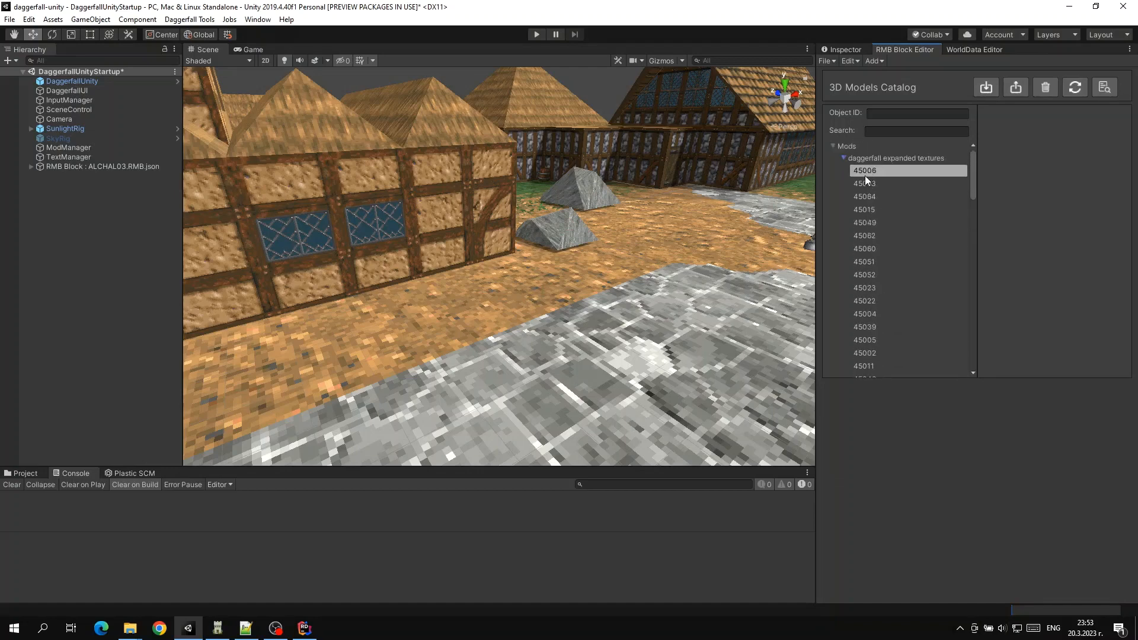
{"action": "left_click", "coordinate": [842, 158]}
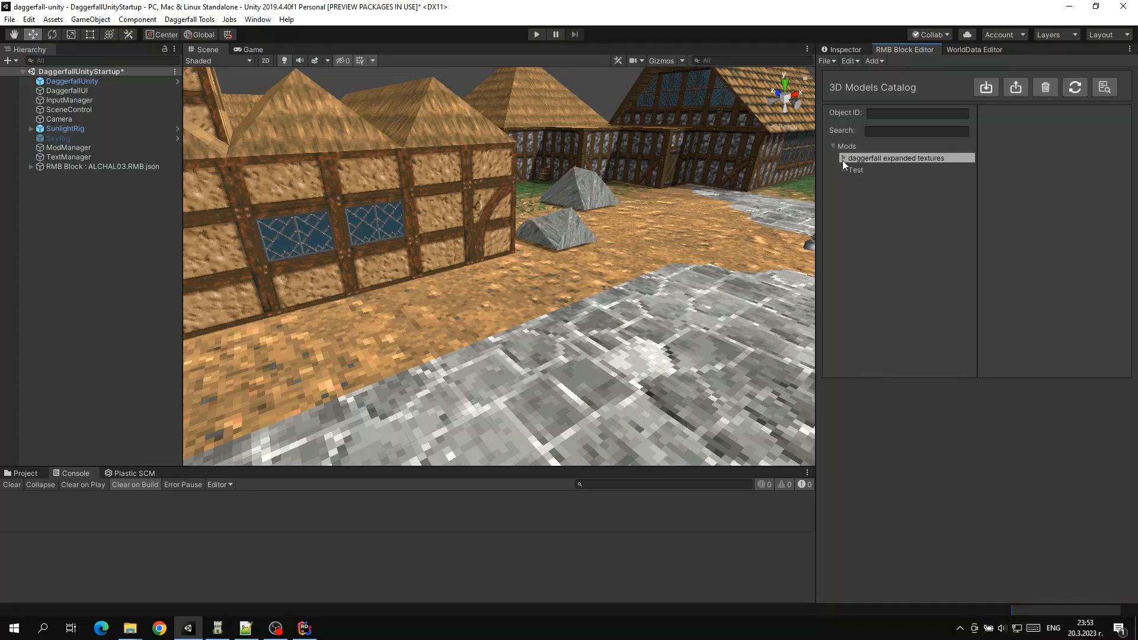
{"action": "double_click", "coordinate": [905, 159]}
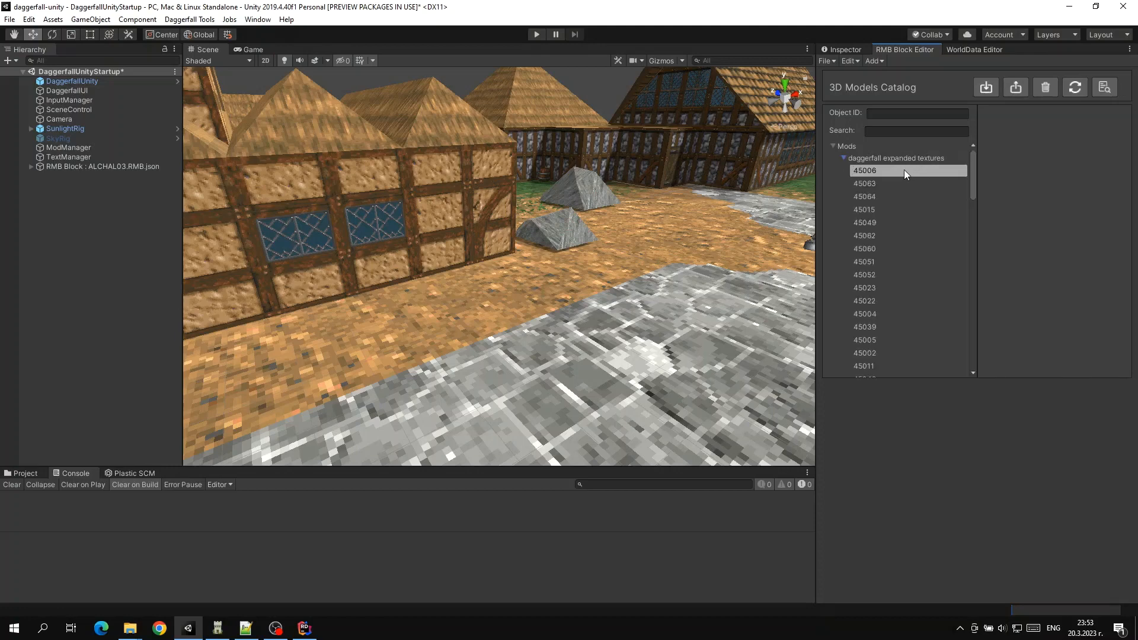
{"action": "left_click", "coordinate": [862, 170]}
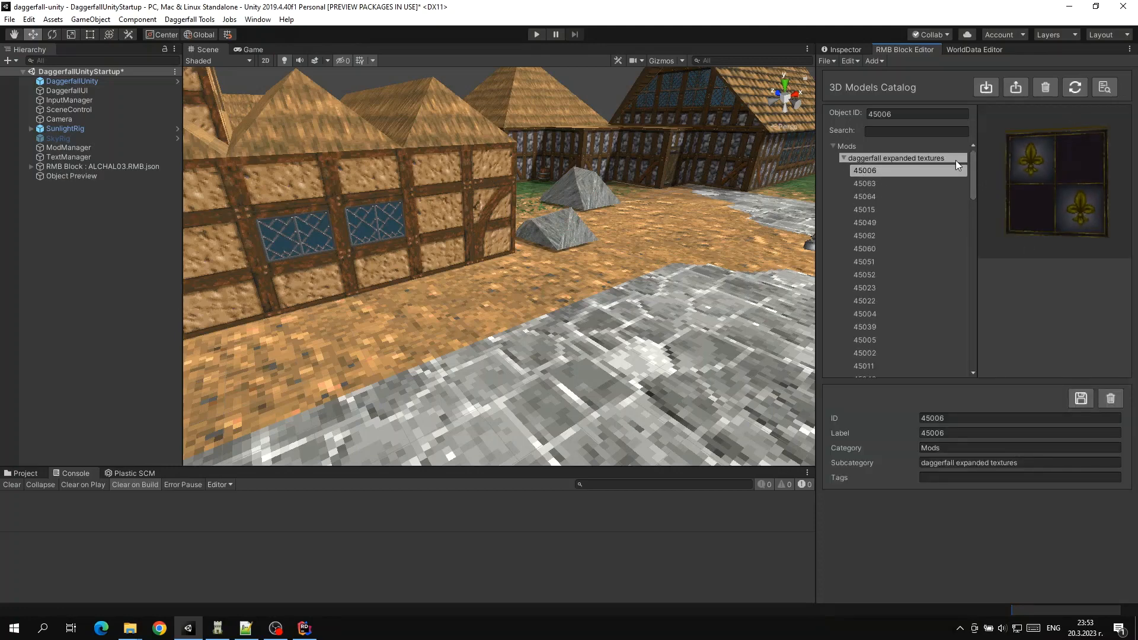
{"action": "left_click", "coordinate": [943, 262]}
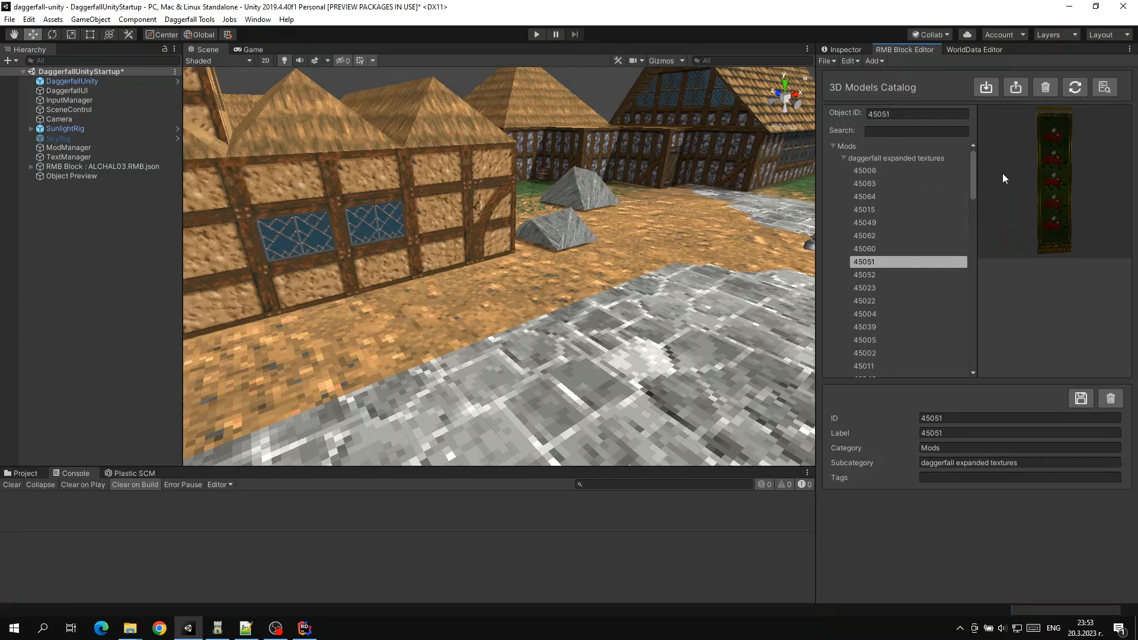
{"action": "scroll", "coordinate": [929, 230], "scroll_direction": "down", "scroll_amount": 8}
{"action": "left_click", "coordinate": [919, 226]}
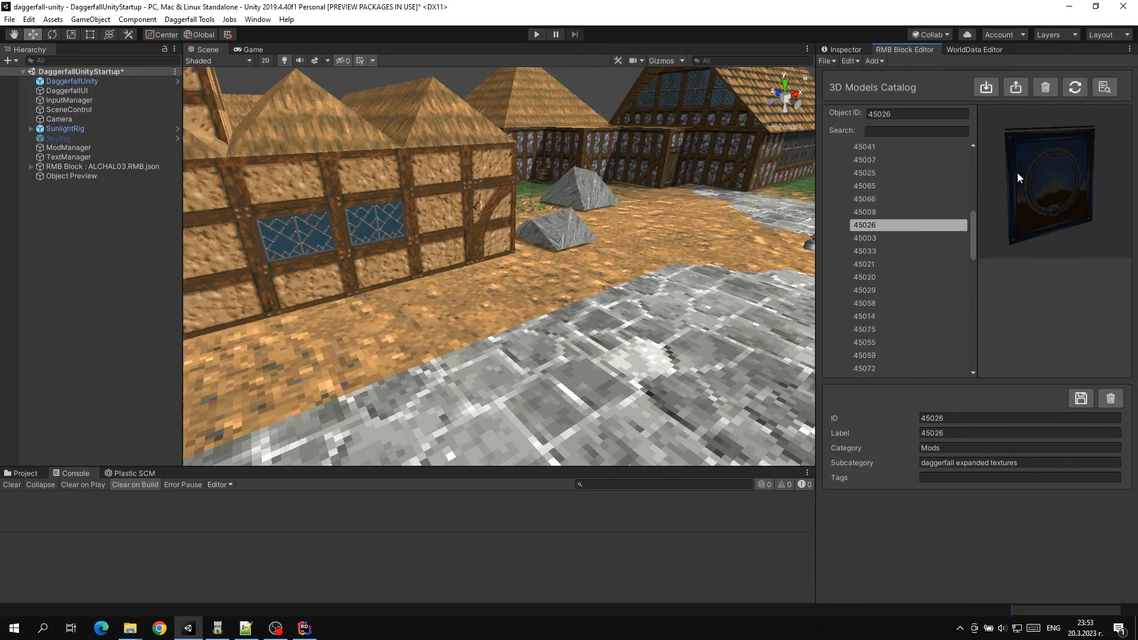
{"action": "left_click", "coordinate": [924, 290]}
{"action": "scroll", "coordinate": [902, 277], "scroll_direction": "down", "scroll_amount": 5}
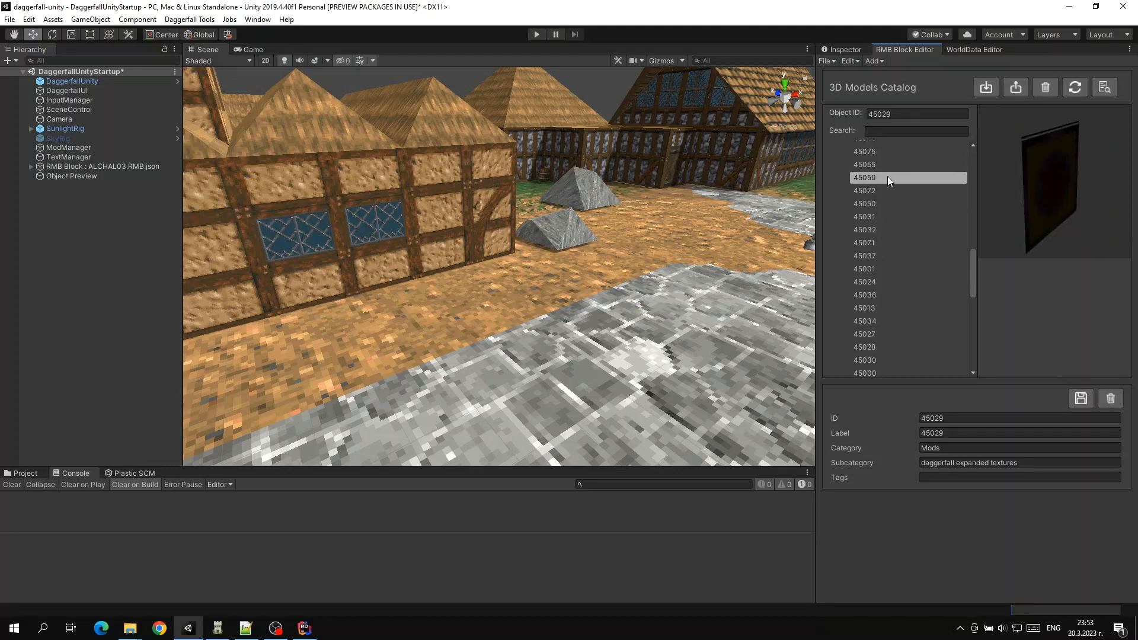
{"action": "left_click", "coordinate": [890, 216]}
{"action": "left_click", "coordinate": [886, 255]}
{"action": "left_click", "coordinate": [884, 282]}
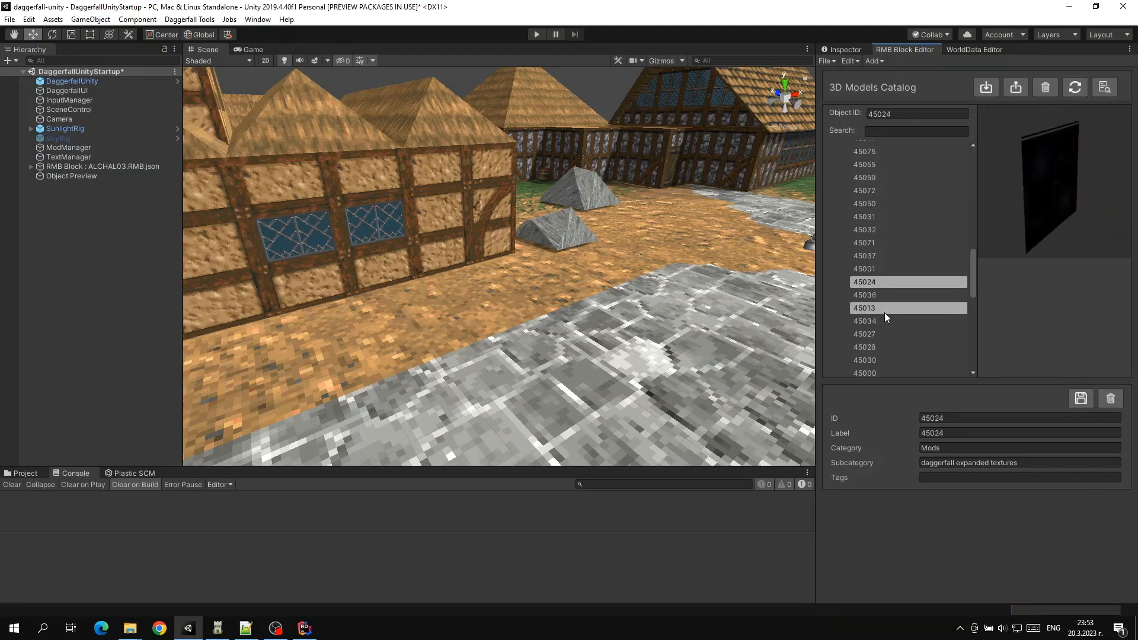
Step: Preview further models from the daggerfall expanded textures subcategory, including 45013, 45034 and 45027, and rotate the preview of model 45074
{"action": "scroll", "coordinate": [882, 272], "scroll_direction": "down", "scroll_amount": 2}
{"action": "left_click", "coordinate": [883, 226]}
{"action": "left_click", "coordinate": [883, 237]}
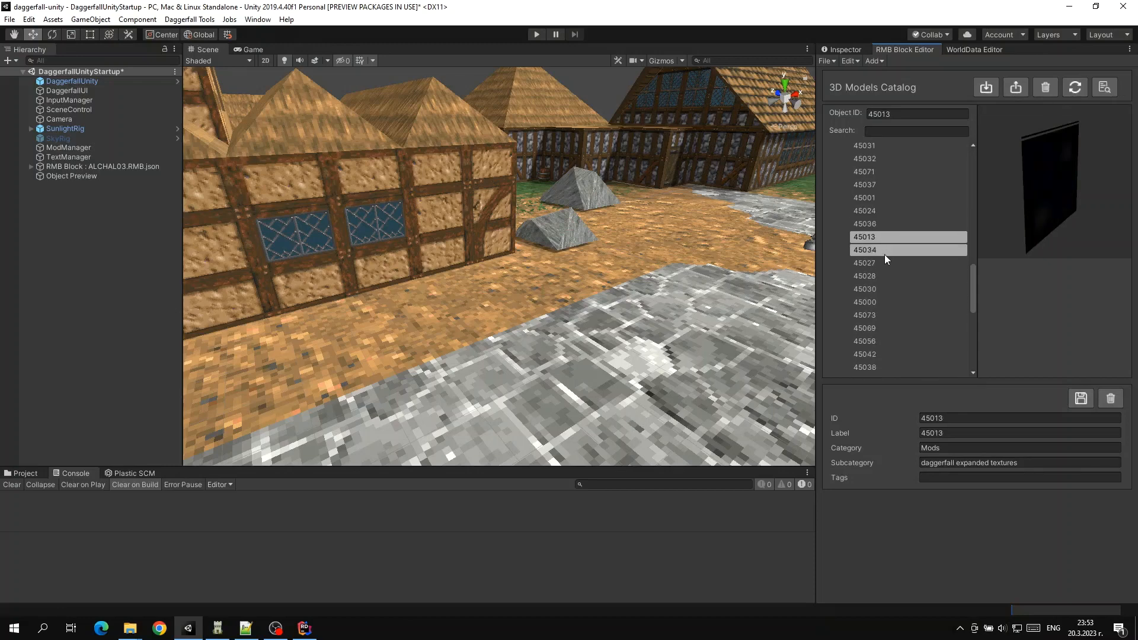
{"action": "left_click", "coordinate": [883, 250]}
{"action": "left_click", "coordinate": [883, 273]}
{"action": "left_click", "coordinate": [883, 266]}
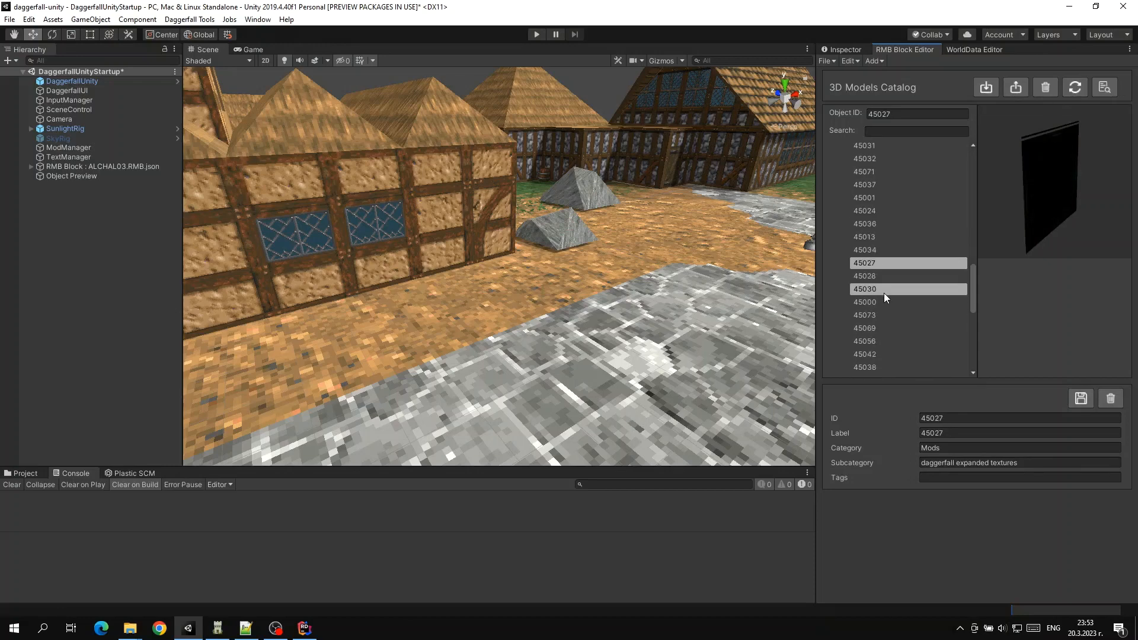
{"action": "left_click", "coordinate": [883, 293]}
{"action": "left_click", "coordinate": [881, 313]}
{"action": "scroll", "coordinate": [879, 318], "scroll_direction": "down", "scroll_amount": 1}
{"action": "left_click", "coordinate": [875, 293]}
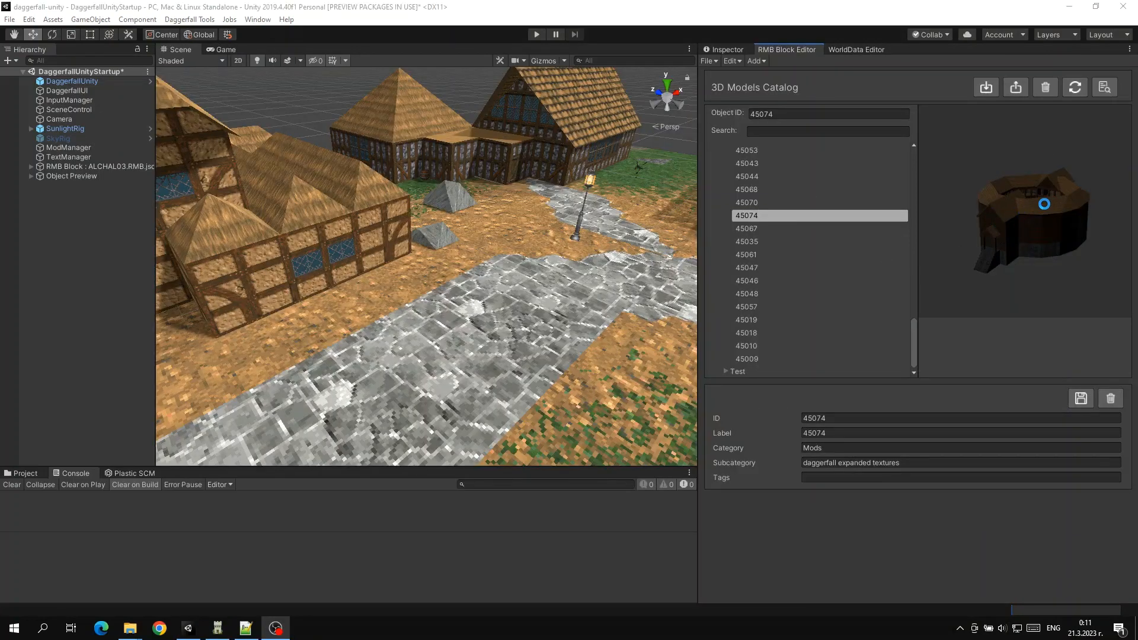
{"action": "left_click_drag", "start_coordinate": [1034, 211], "coordinate": [997, 243]}
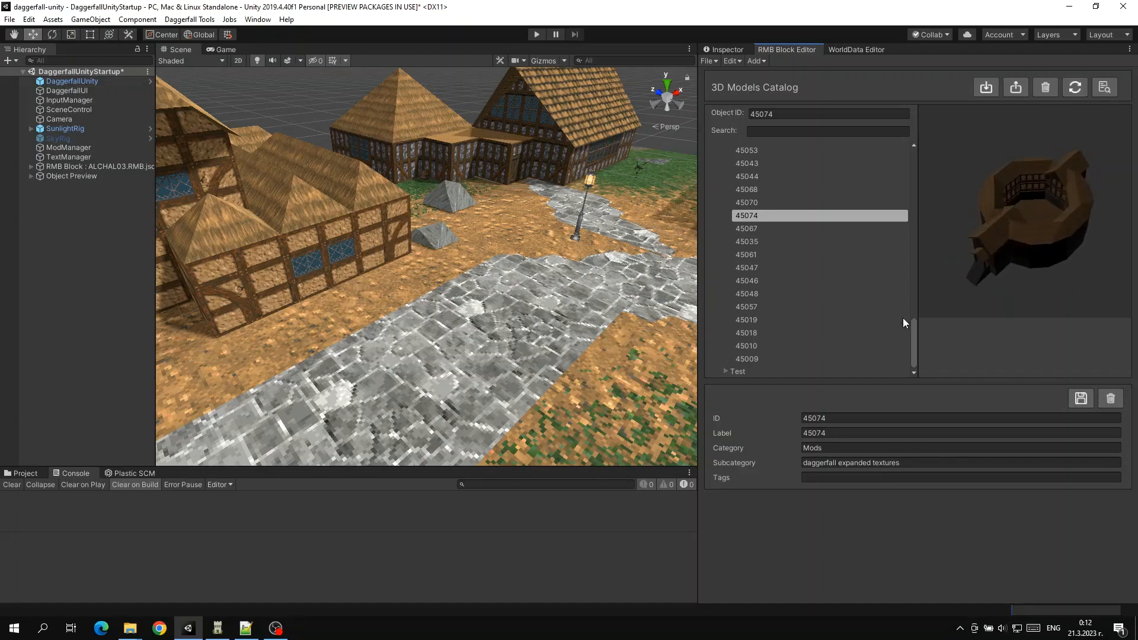
Step: Start adding a model to the block, choose 45015 from the daggerfall expanded textures subcategory, and rotate its preview
{"action": "right_click_drag", "start_coordinate": [505, 238], "coordinate": [477, 237]}
{"action": "scroll", "coordinate": [777, 193], "scroll_direction": "up", "scroll_amount": 10}
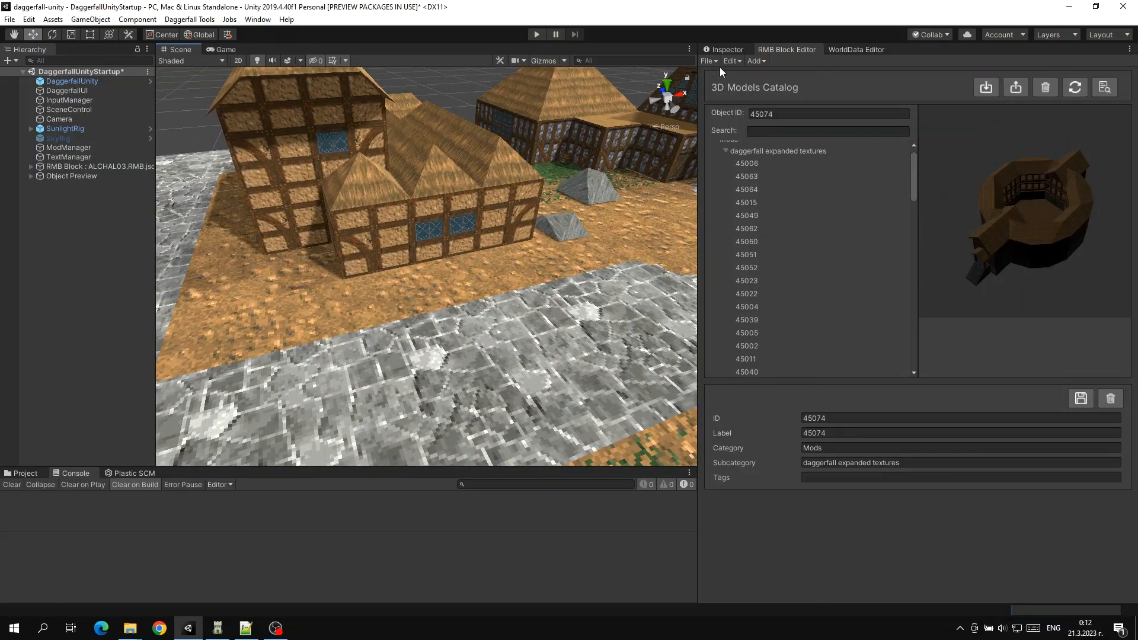
{"action": "left_click", "coordinate": [757, 61]}
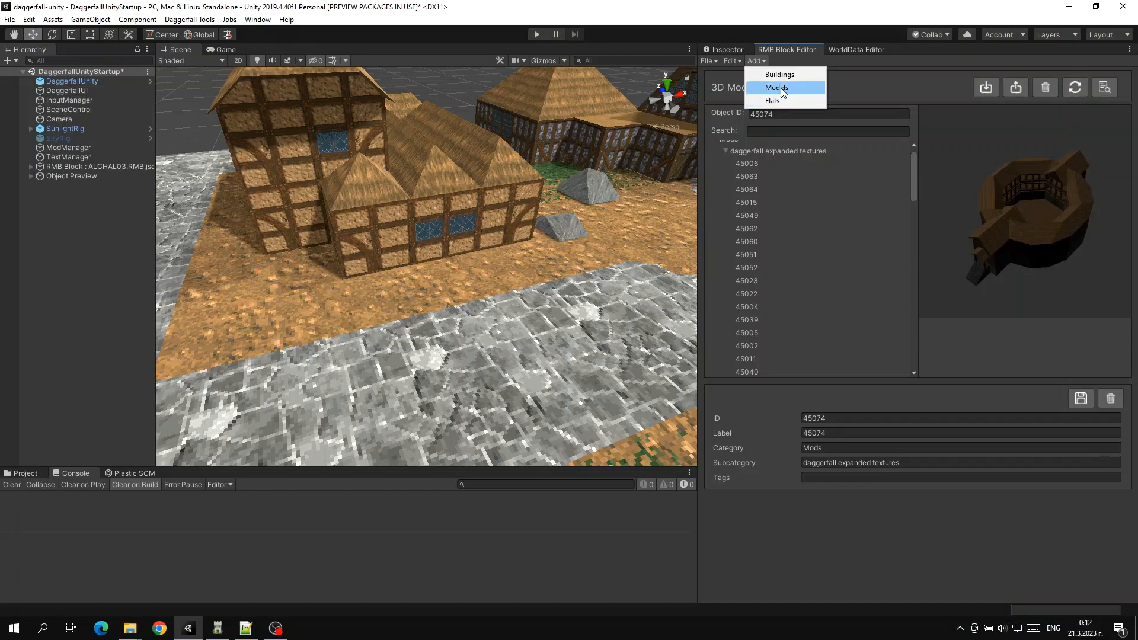
{"action": "left_click", "coordinate": [780, 88]}
{"action": "left_click", "coordinate": [730, 109]}
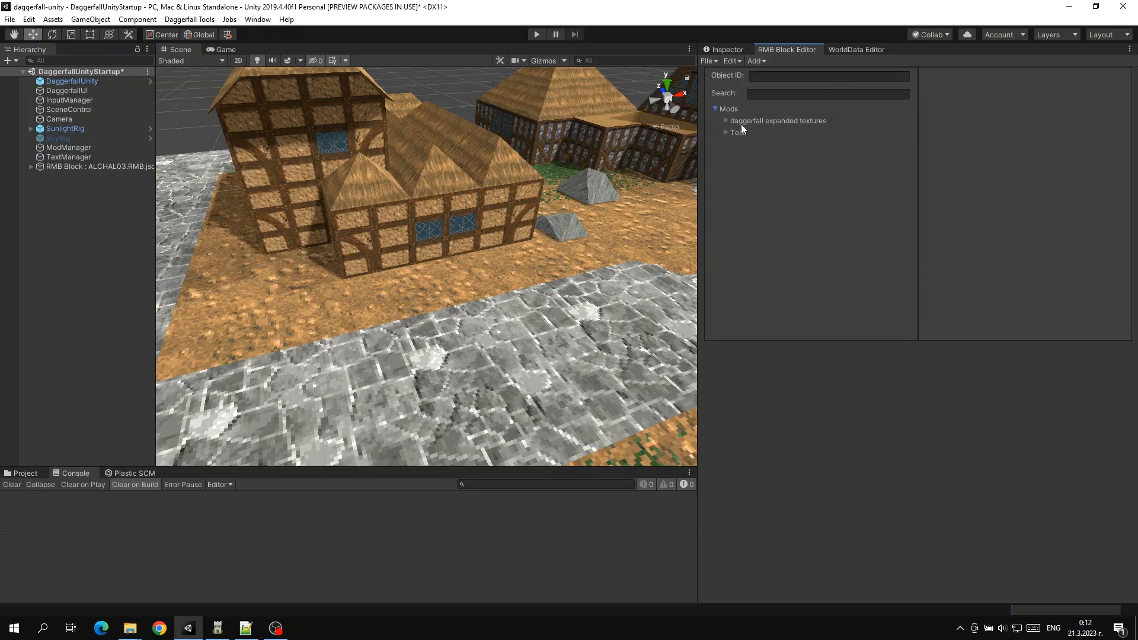
{"action": "left_click", "coordinate": [740, 121]}
{"action": "left_click", "coordinate": [754, 172]}
{"action": "left_click_drag", "start_coordinate": [1034, 176], "coordinate": [954, 132]}
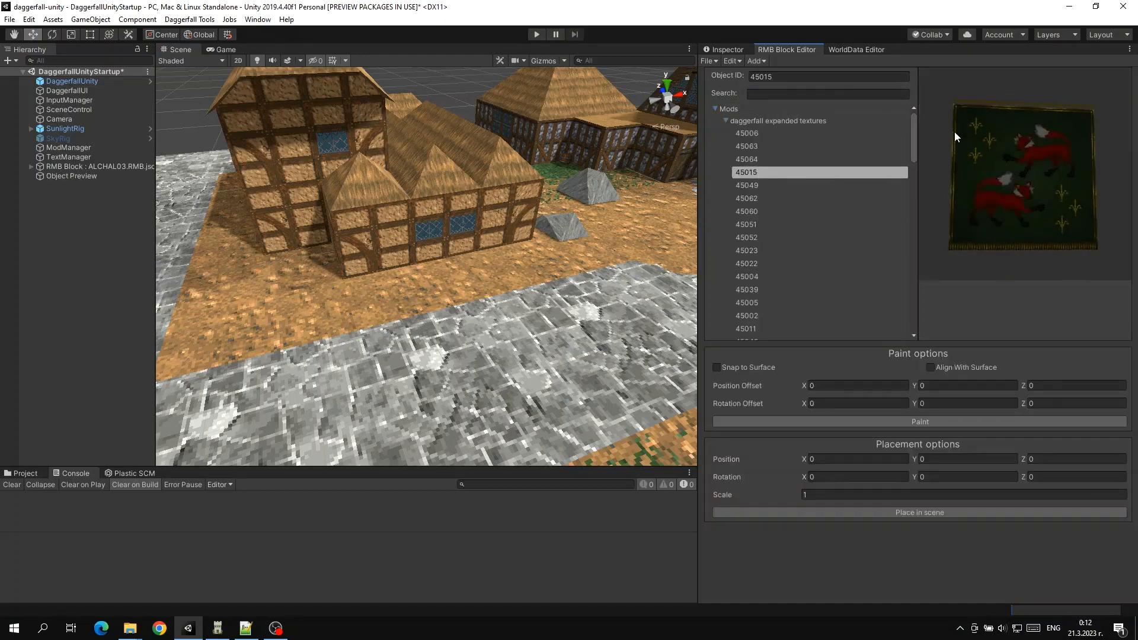
Step: Enable Snap to Surface and paint two copies of model 45015 on the ground along the timbered house's wall
{"action": "left_click", "coordinate": [741, 367]}
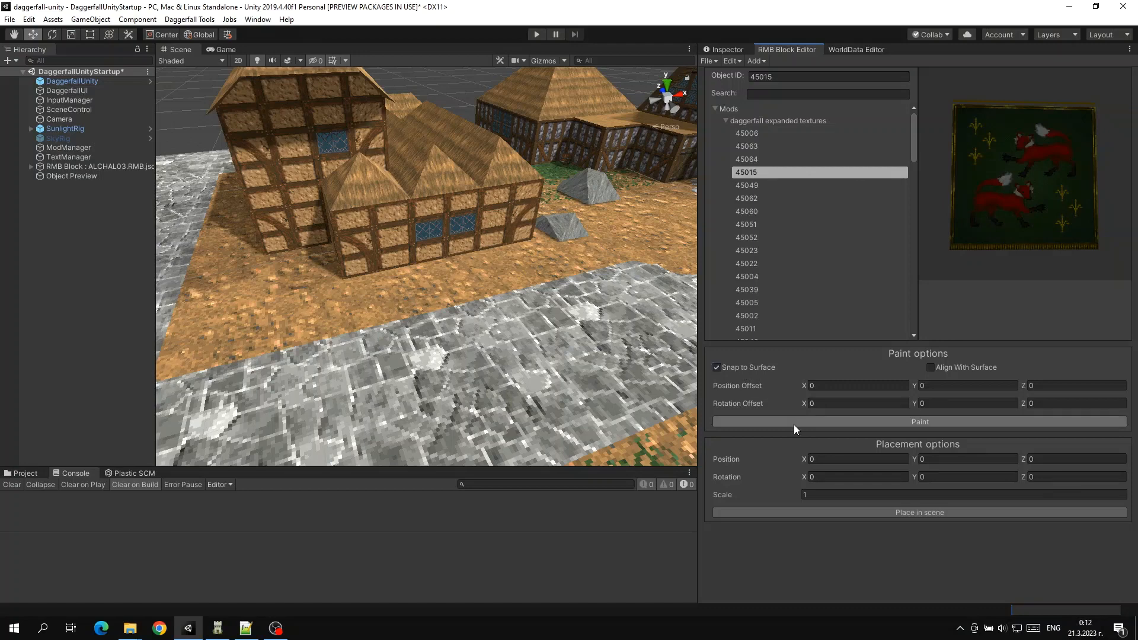
{"action": "left_click", "coordinate": [794, 422]}
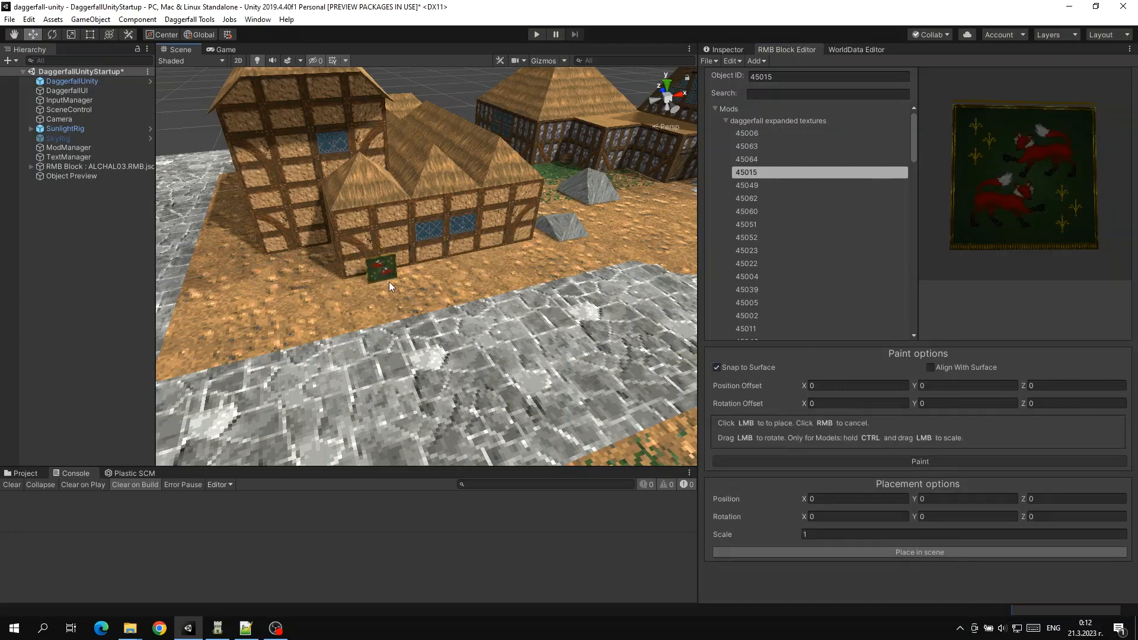
{"action": "left_click", "coordinate": [426, 272]}
{"action": "right_click", "coordinate": [501, 296]}
{"action": "mouse_move", "coordinate": [509, 283]}
{"action": "right_mouse_down"}
{"action": "mouse_move", "coordinate": [469, 297]}
{"action": "mouse_move", "coordinate": [513, 298]}
{"action": "mouse_move", "coordinate": [454, 211]}
{"action": "mouse_move", "coordinate": [525, 119]}
{"action": "mouse_move", "coordinate": [536, 144]}
{"action": "mouse_move", "coordinate": [490, 284]}
{"action": "mouse_move", "coordinate": [574, 171]}
{"action": "mouse_move", "coordinate": [500, 267]}
{"action": "right_mouse_up"}
{"action": "key", "text": "w"}
{"action": "key", "text": "s"}
{"action": "key", "text": "w"}
{"action": "key", "text": "s"}
{"action": "key", "text": "s"}
{"action": "key", "text": "w"}
{"action": "key", "text": "s"}
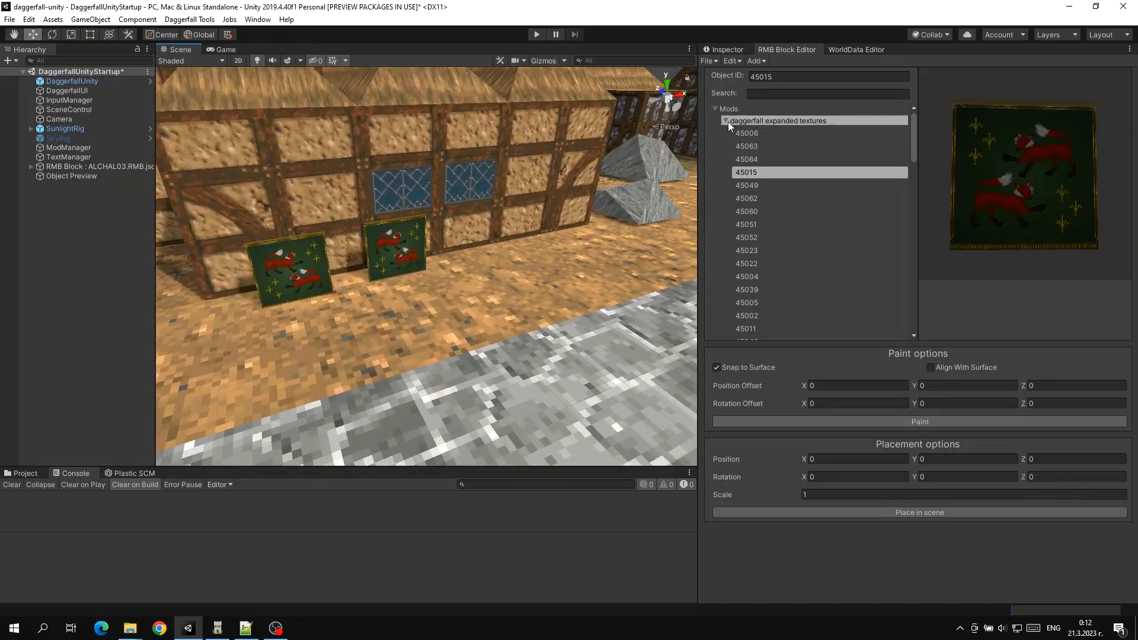
Step: Collapse the daggerfall expanded textures subcategory, and open the Assets\Game\Mods\Test folder in File Explorer
{"action": "left_click", "coordinate": [726, 121]}
{"action": "left_click", "coordinate": [730, 131]}
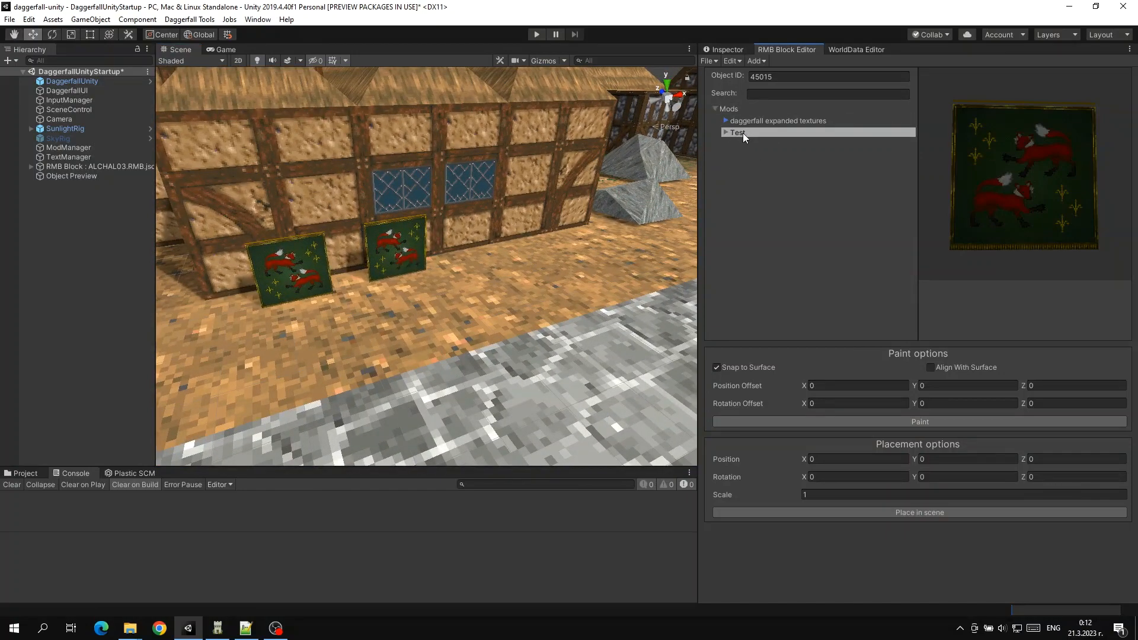
{"action": "left_click", "coordinate": [130, 629]}
{"action": "left_click", "coordinate": [105, 564]}
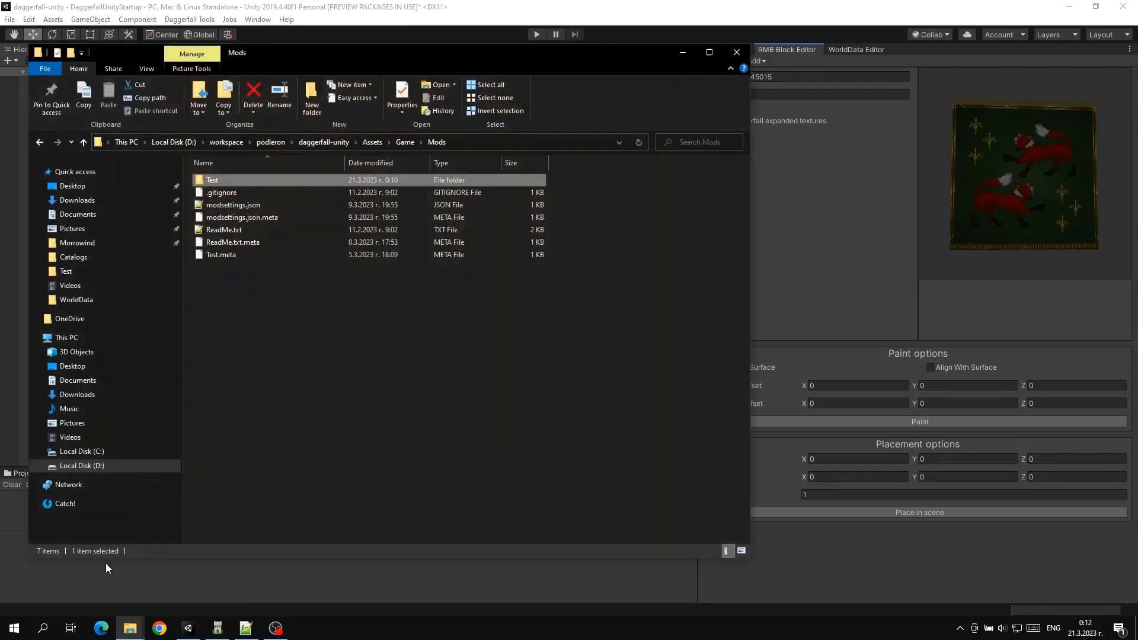
{"action": "left_click", "coordinate": [372, 143]}
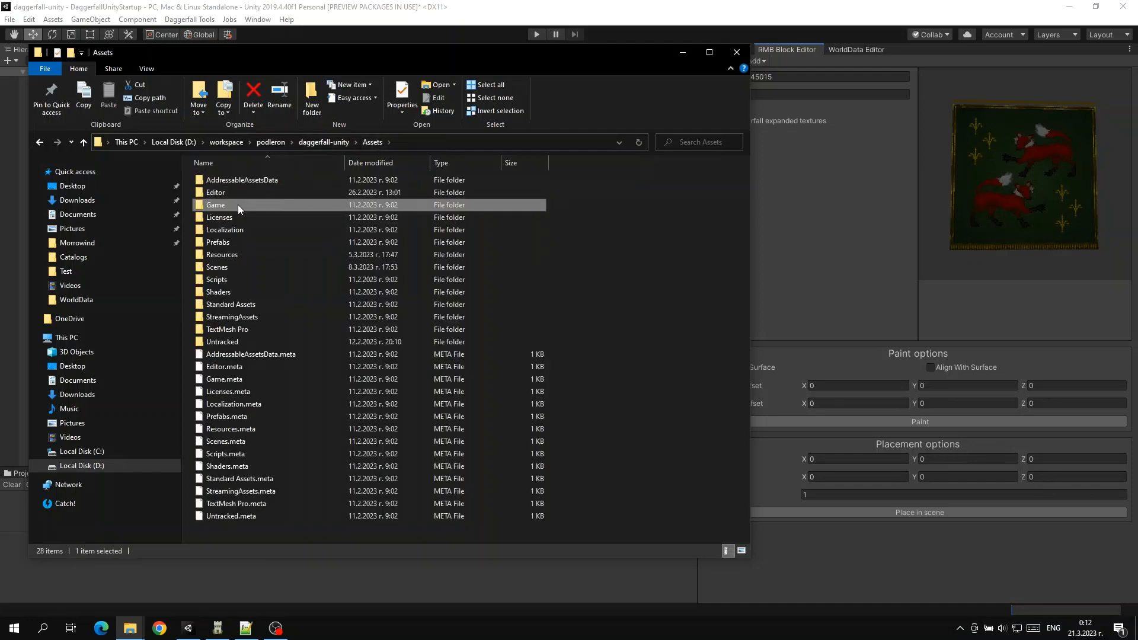
{"action": "double_click", "coordinate": [237, 204]}
{"action": "double_click", "coordinate": [236, 189]}
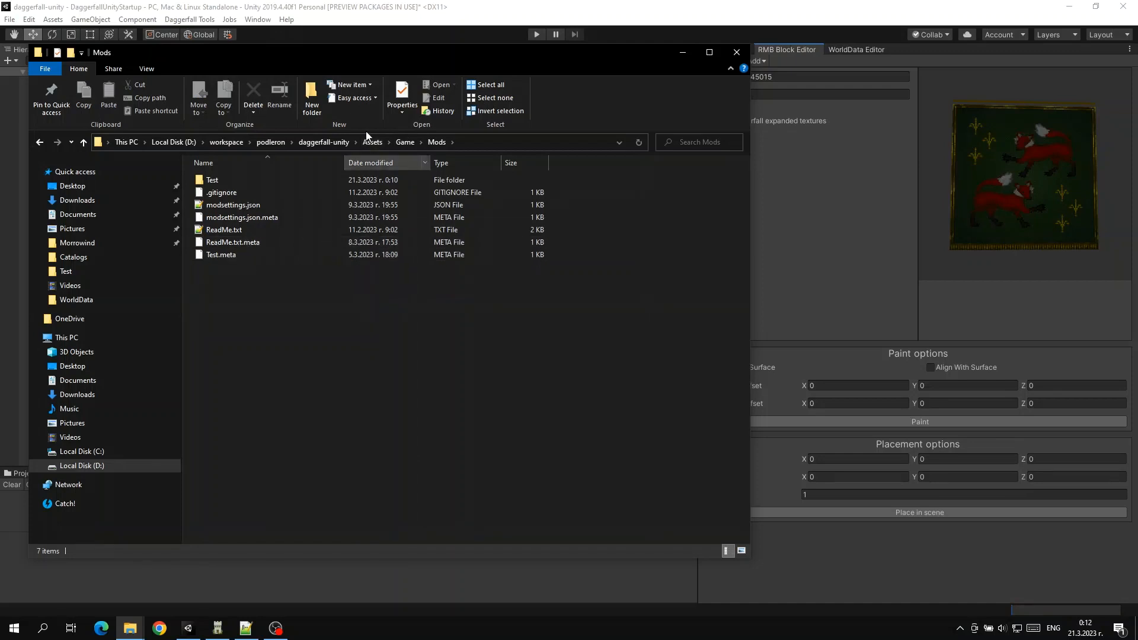
{"action": "left_click", "coordinate": [212, 180]}
{"action": "double_click", "coordinate": [212, 179]}
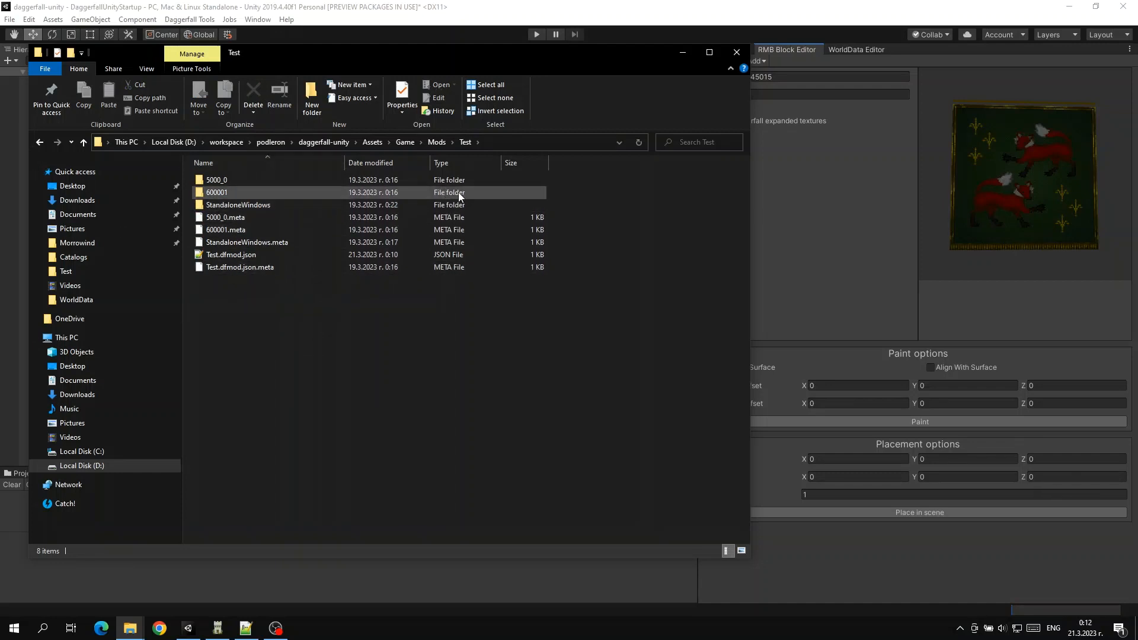
Step: Return to the Unity editor and locate the Mod Builder among the Daggerfall Tools
{"action": "left_click", "coordinate": [413, 3]}
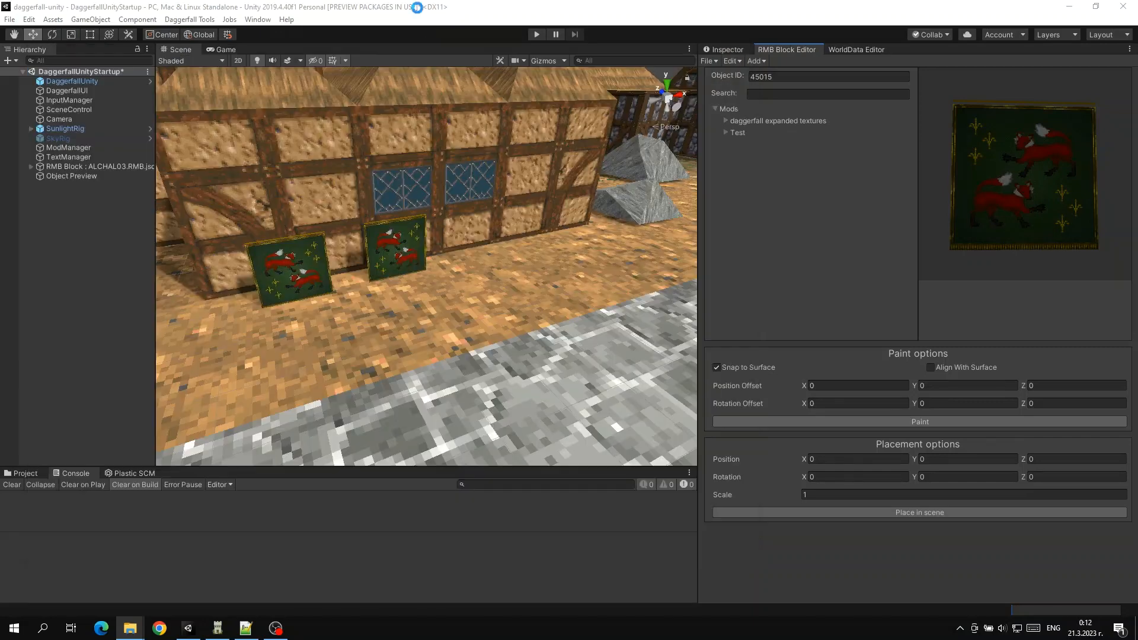
{"action": "left_click", "coordinate": [188, 19]}
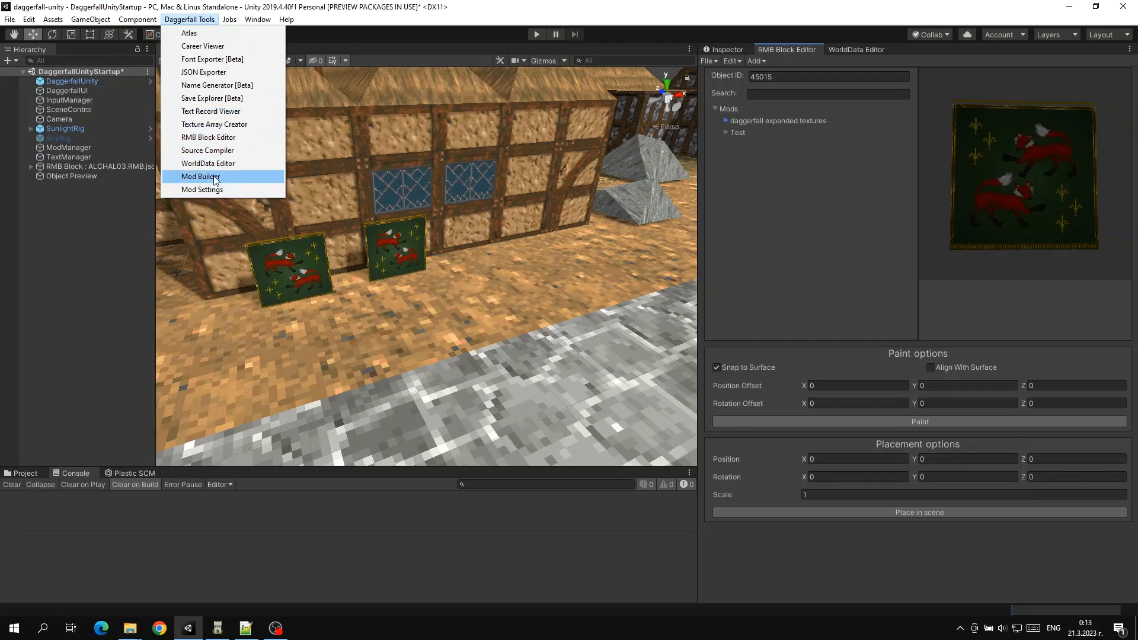
{"action": "left_click", "coordinate": [282, 546]}
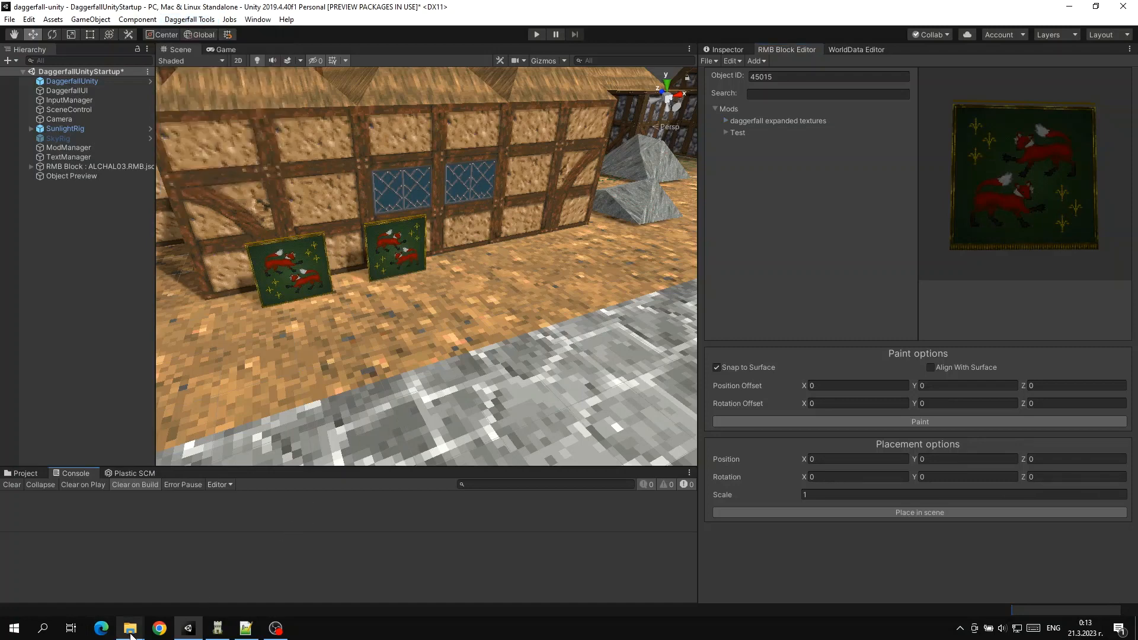
Step: Switch to File Explorer and view the image 5000_0-0.png in the Test mod's 5000_0 folder
{"action": "mouse_move", "coordinate": [129, 628]}
{"action": "left_click", "coordinate": [80, 575]}
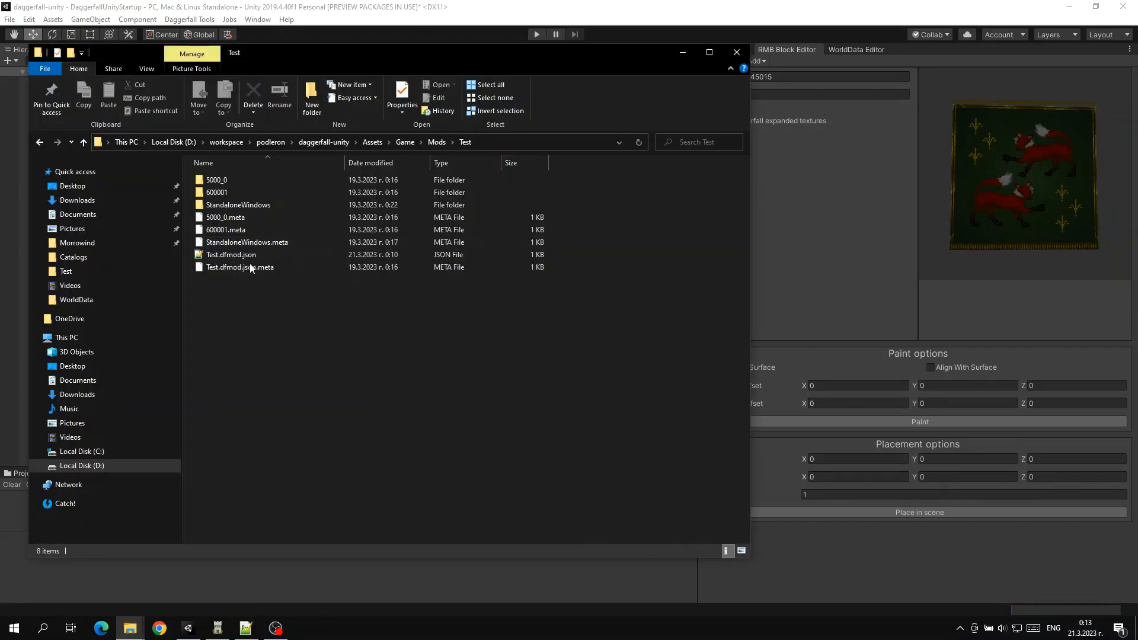
{"action": "double_click", "coordinate": [226, 180]}
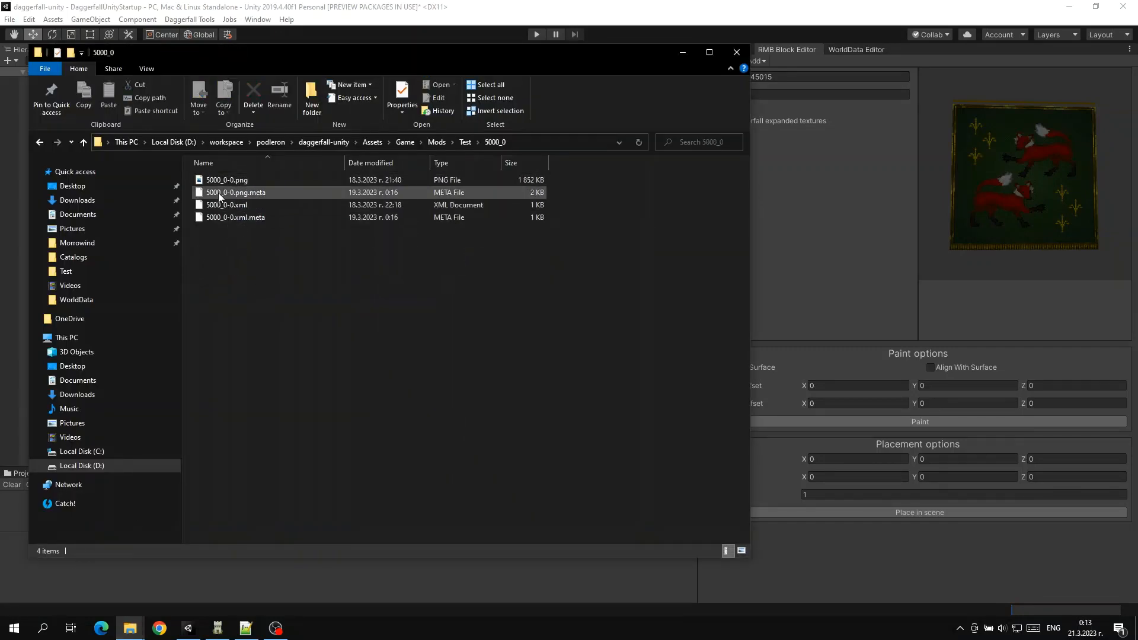
{"action": "double_click", "coordinate": [232, 182]}
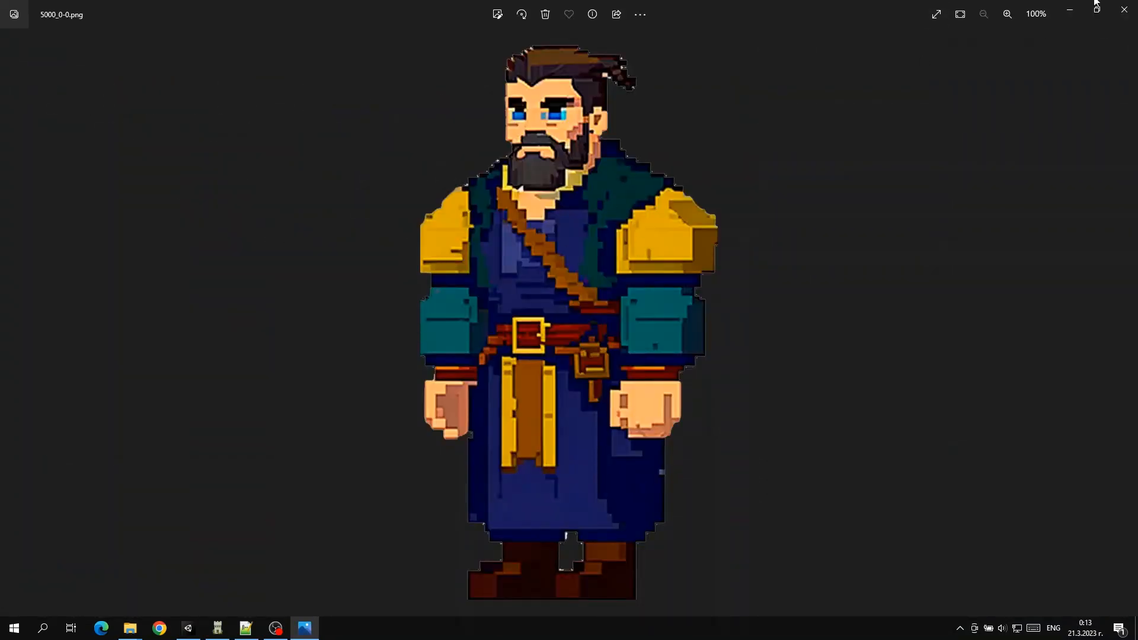
{"action": "left_click", "coordinate": [1124, 13]}
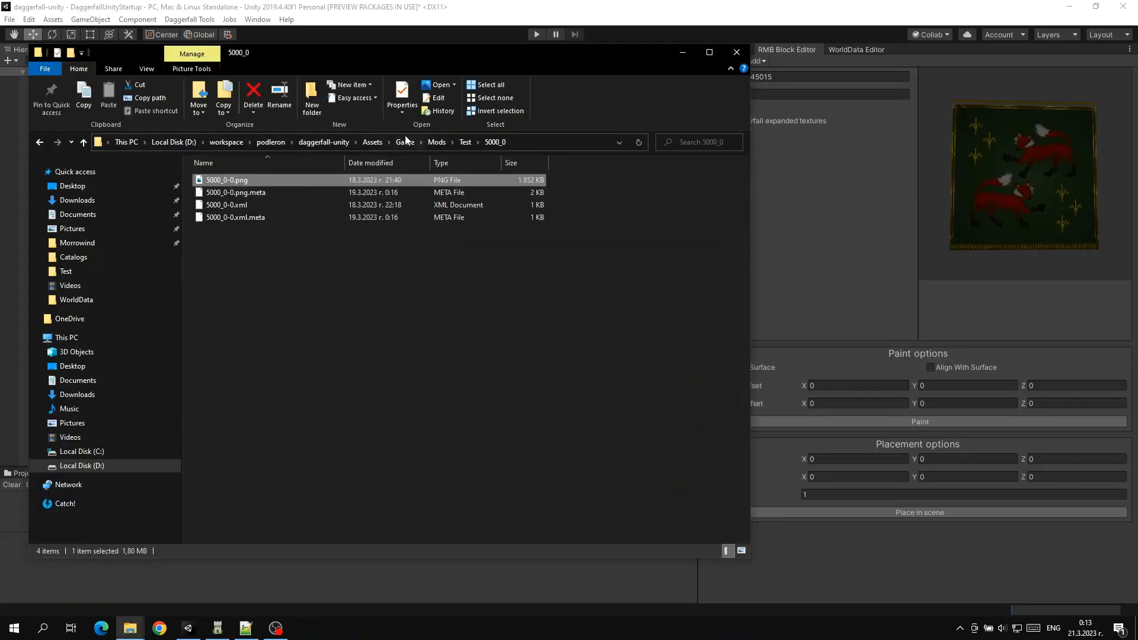
Step: Inspect the files in the Test mod's 600001 folder, and return to the Unity editor
{"action": "left_click", "coordinate": [465, 142]}
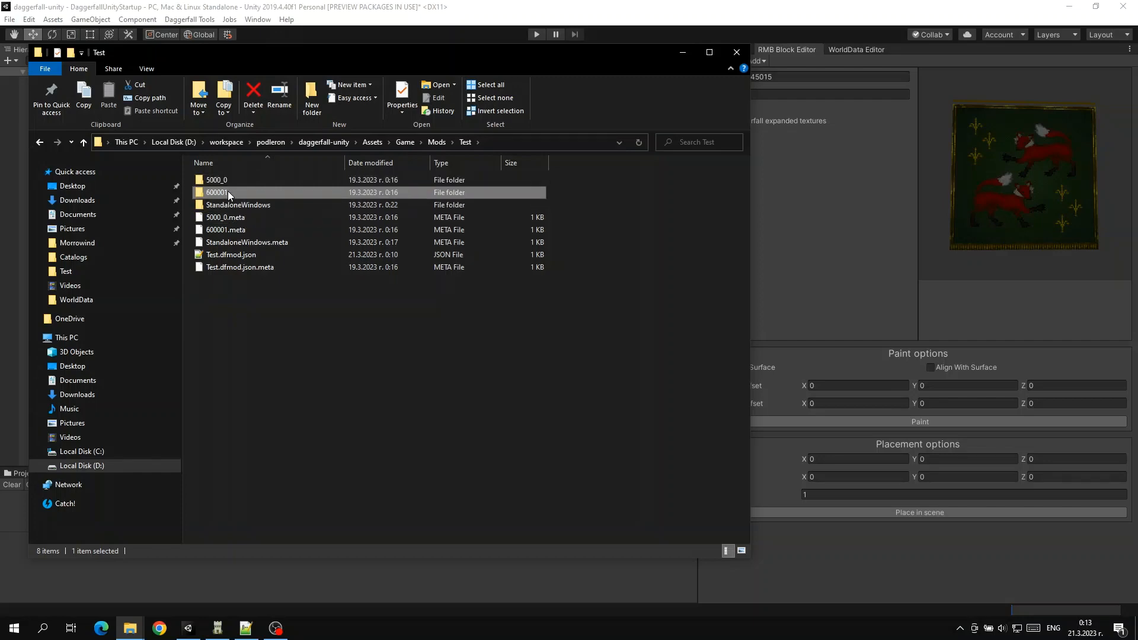
{"action": "double_click", "coordinate": [228, 191]}
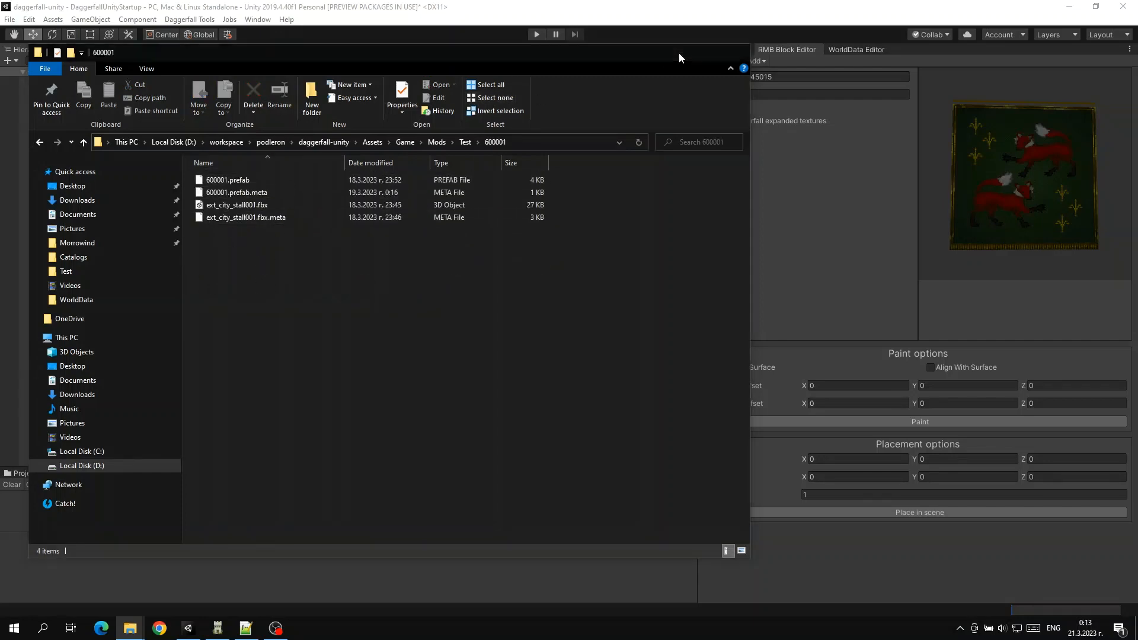
{"action": "left_click", "coordinate": [679, 53]}
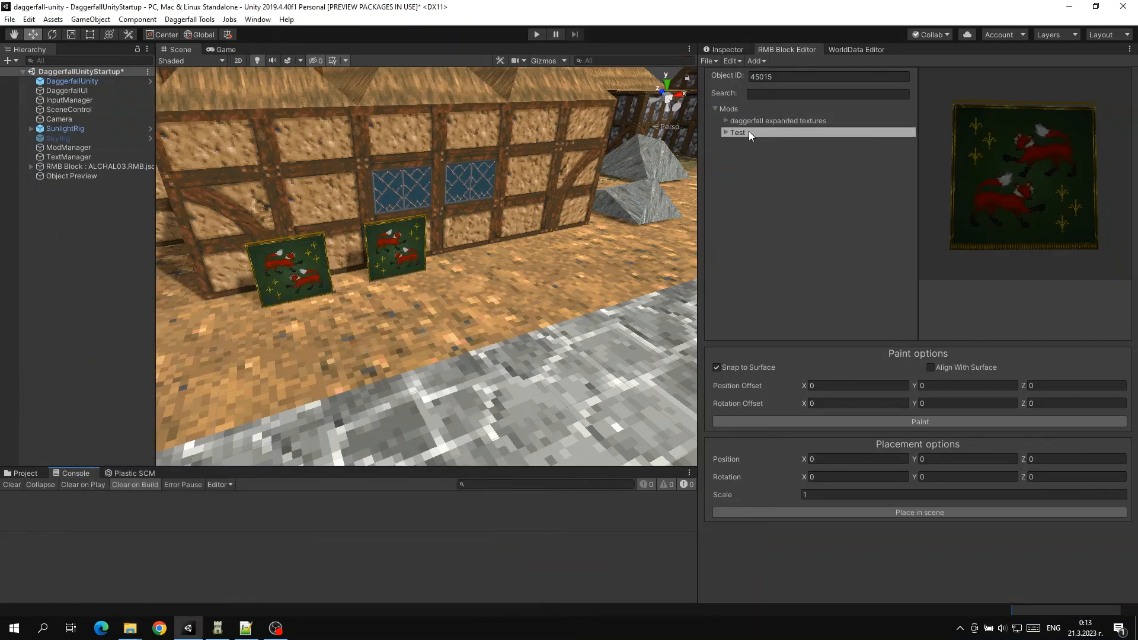
Step: Open the 3D Models Catalog settings and preview model 600001 in the Test subcategory of Mods
{"action": "left_click", "coordinate": [714, 61]}
{"action": "mouse_move", "coordinate": [753, 126]}
{"action": "mouse_move", "coordinate": [858, 140]}
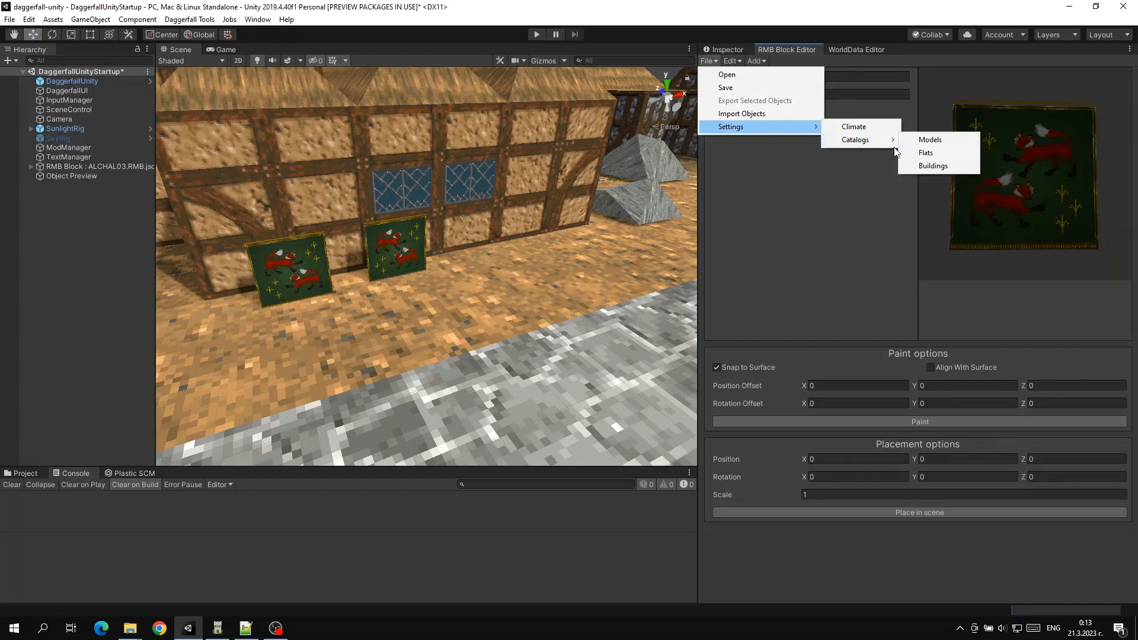
{"action": "left_click", "coordinate": [959, 144]}
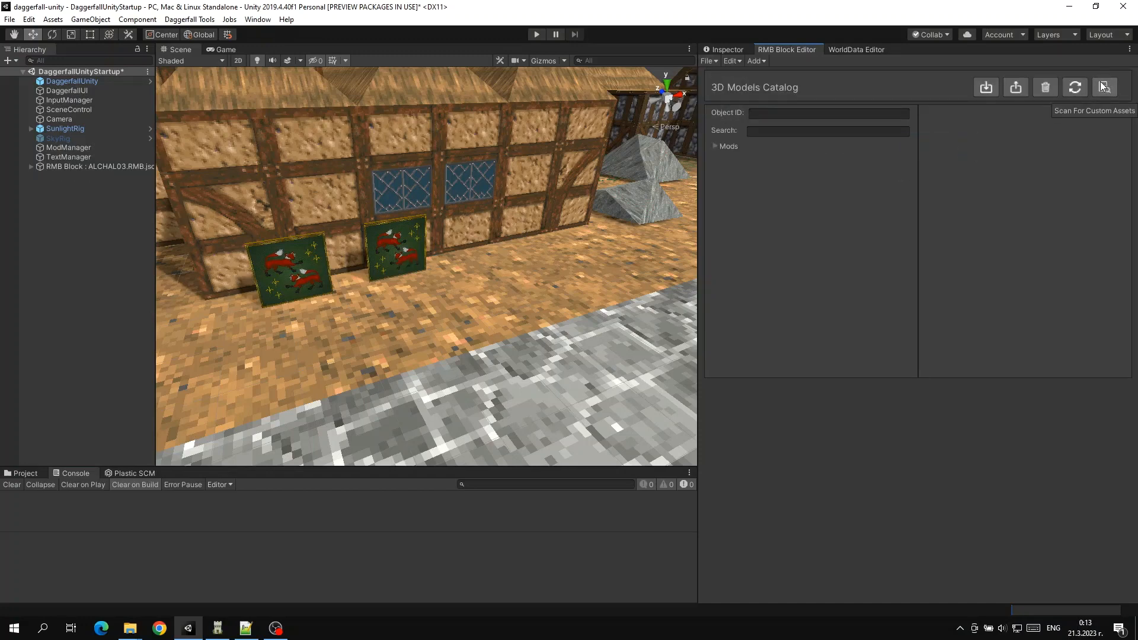
{"action": "left_click", "coordinate": [745, 146]}
{"action": "left_click", "coordinate": [743, 169]}
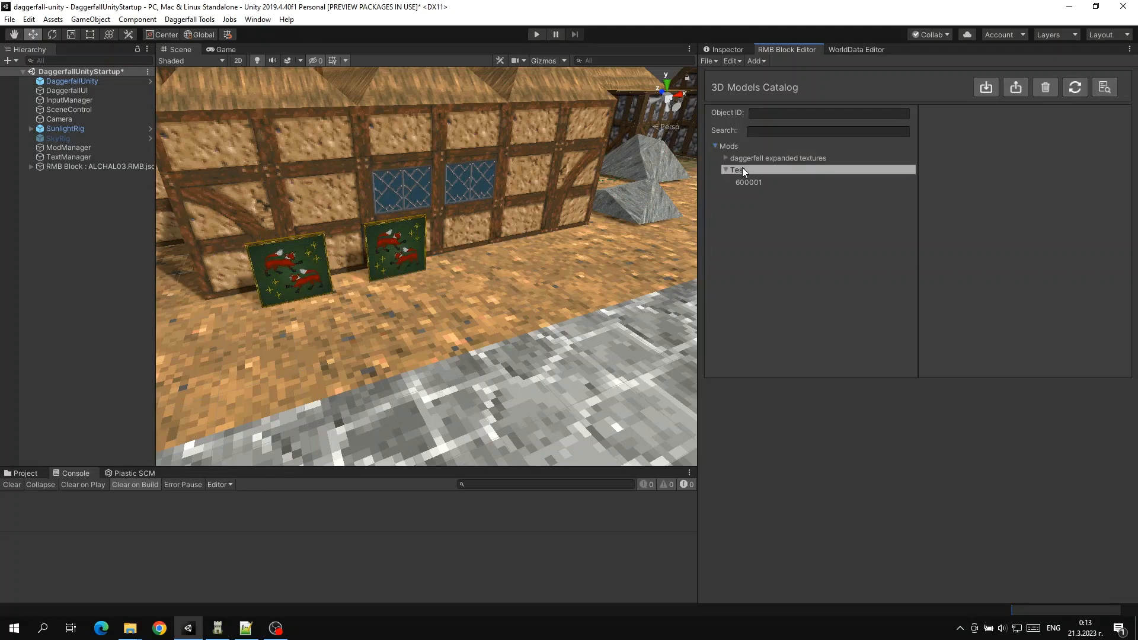
{"action": "left_click", "coordinate": [754, 183]}
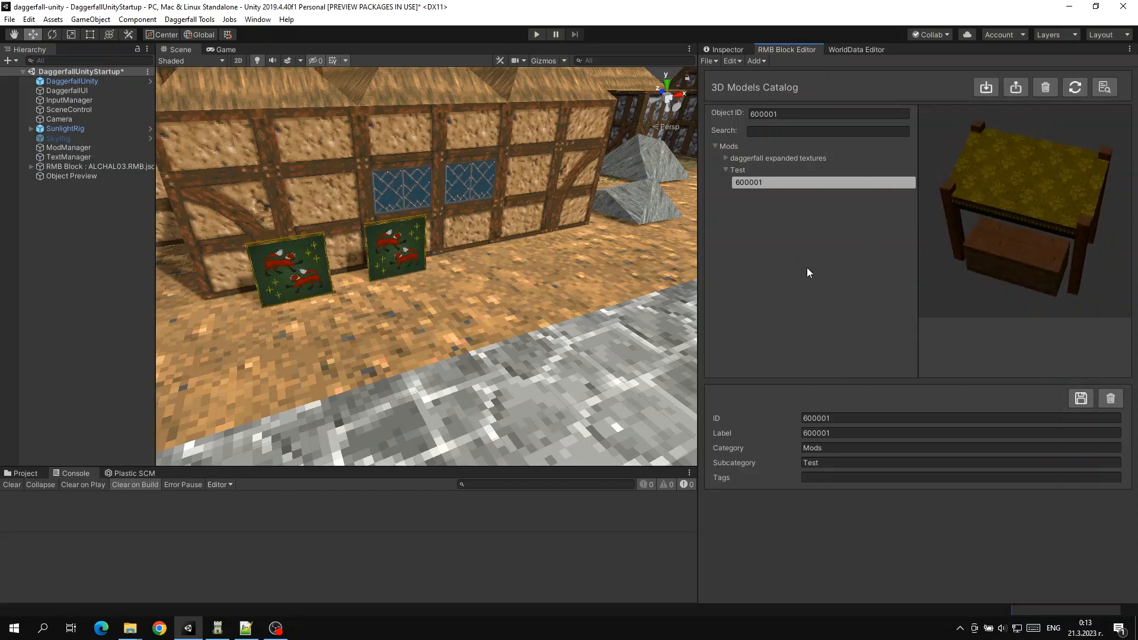
Step: Start adding a model to the block, choose 600001 from the Test subcategory, and rotate its preview to examine it
{"action": "left_click", "coordinate": [756, 61]}
{"action": "left_click", "coordinate": [769, 89]}
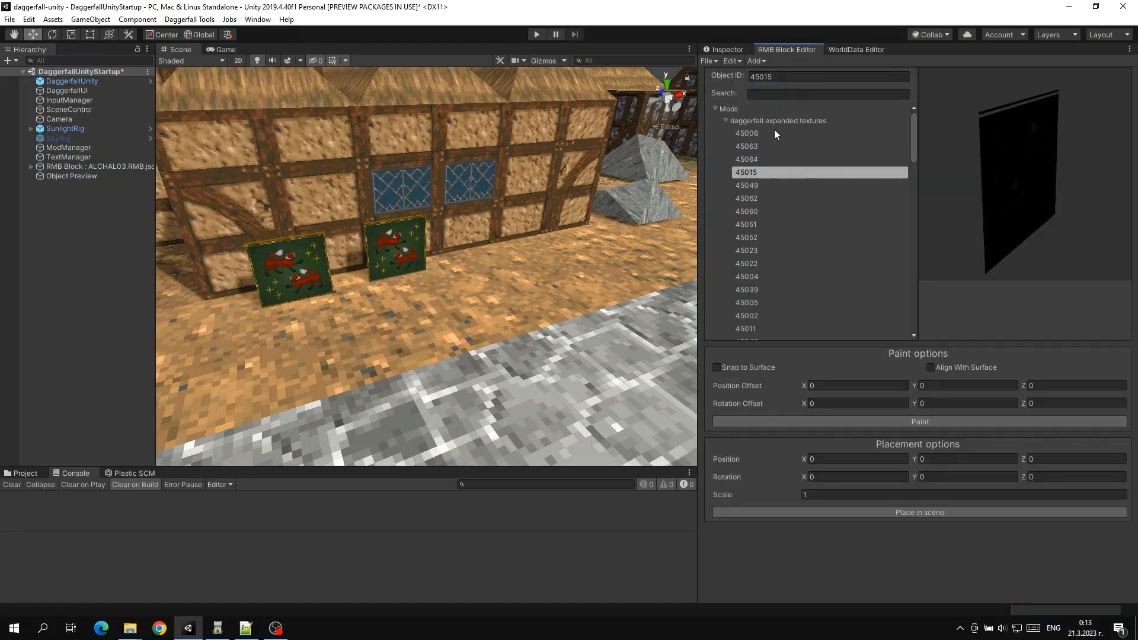
{"action": "left_click", "coordinate": [724, 121]}
{"action": "left_click", "coordinate": [729, 132]}
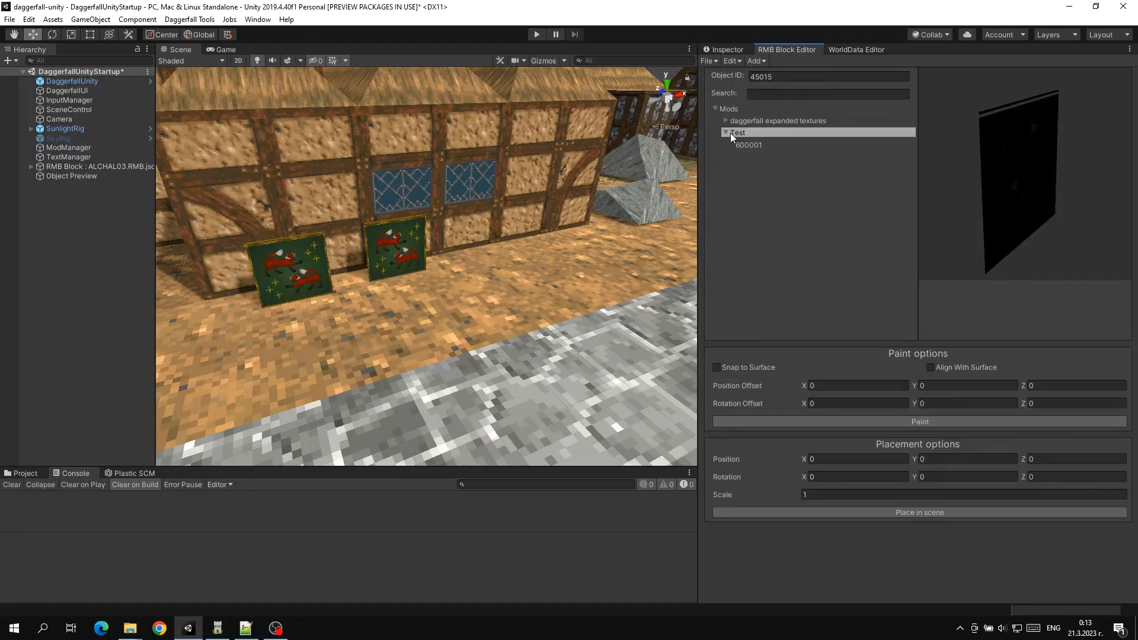
{"action": "left_click", "coordinate": [759, 145]}
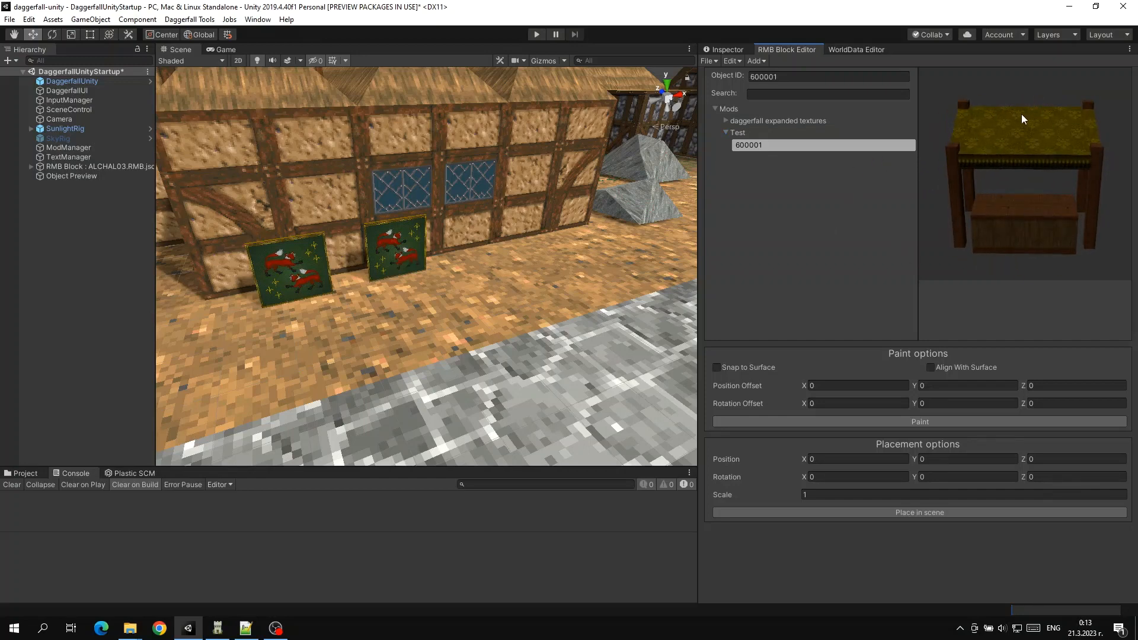
{"action": "left_click_drag", "start_coordinate": [1006, 160], "coordinate": [1103, 182]}
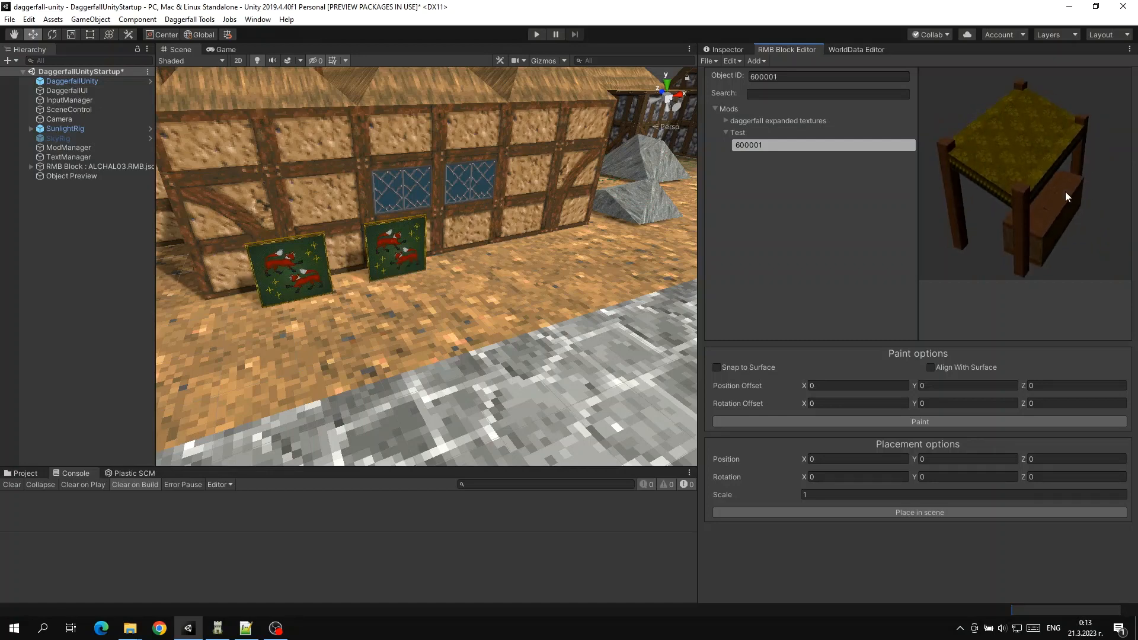
{"action": "left_click_drag", "start_coordinate": [1019, 126], "coordinate": [1007, 101]}
{"action": "left_click_drag", "start_coordinate": [992, 204], "coordinate": [993, 156]}
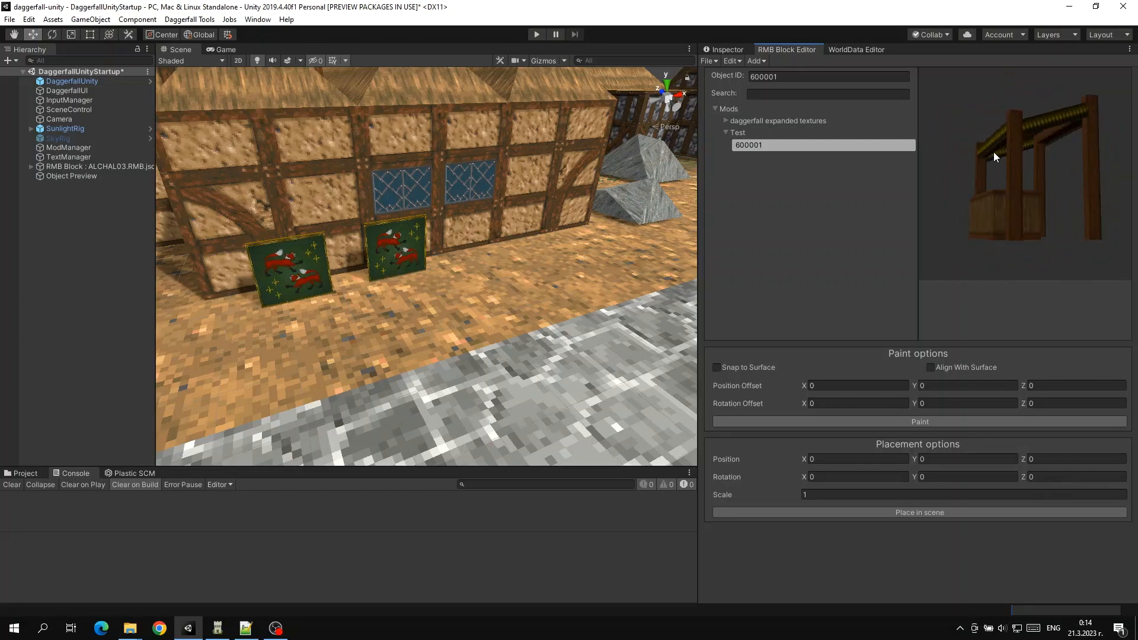
Step: Place the 600001 market stall model on the ground beside the timber-framed house with Snap to Surface enabled
{"action": "left_click_drag", "start_coordinate": [1014, 83], "coordinate": [1097, 195]}
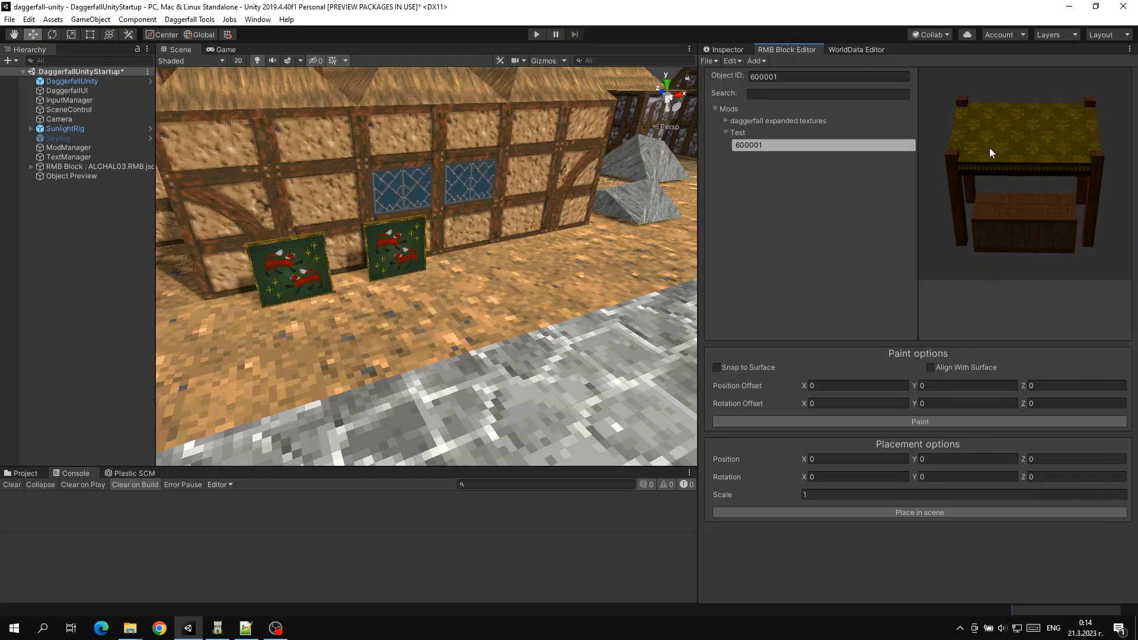
{"action": "left_click_drag", "start_coordinate": [990, 147], "coordinate": [1090, 134]}
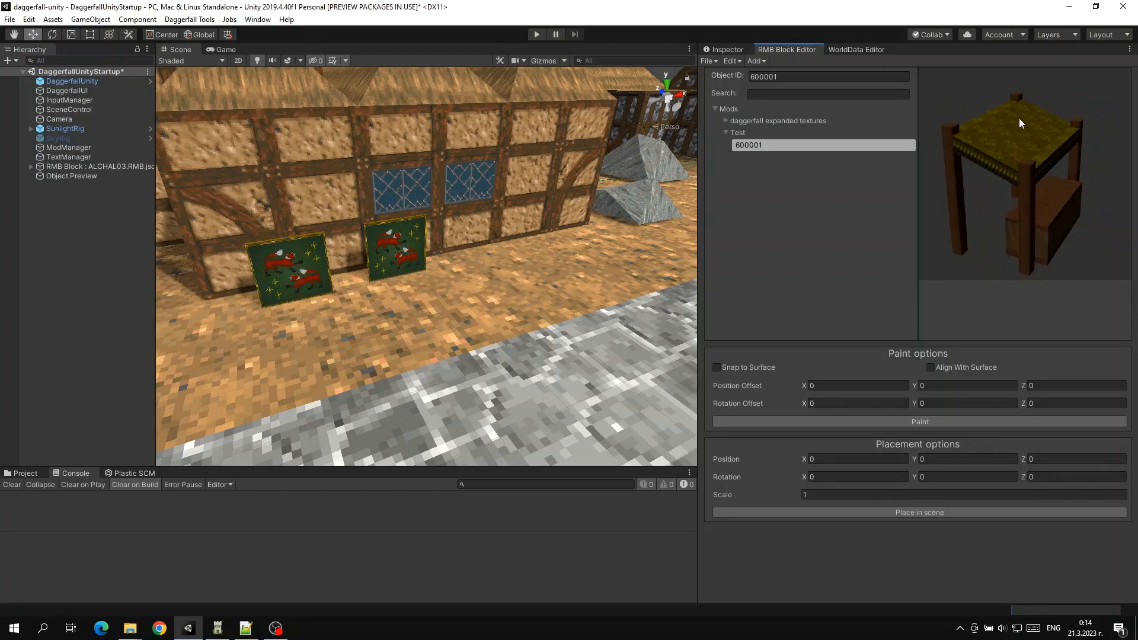
{"action": "left_click_drag", "start_coordinate": [1021, 143], "coordinate": [1079, 190]}
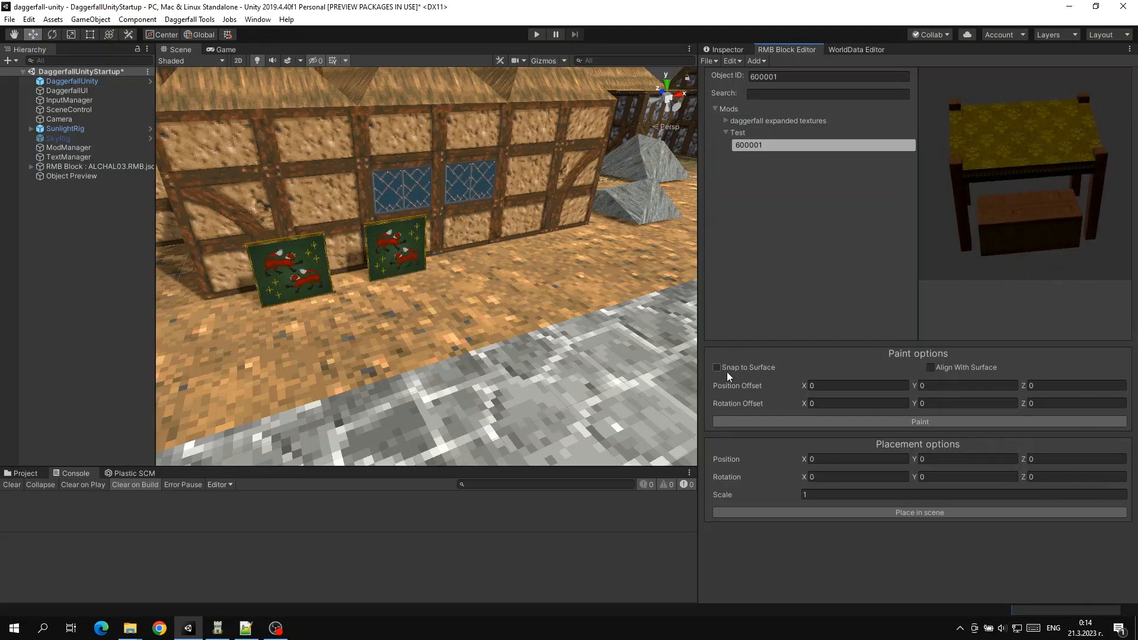
{"action": "left_click", "coordinate": [796, 423]}
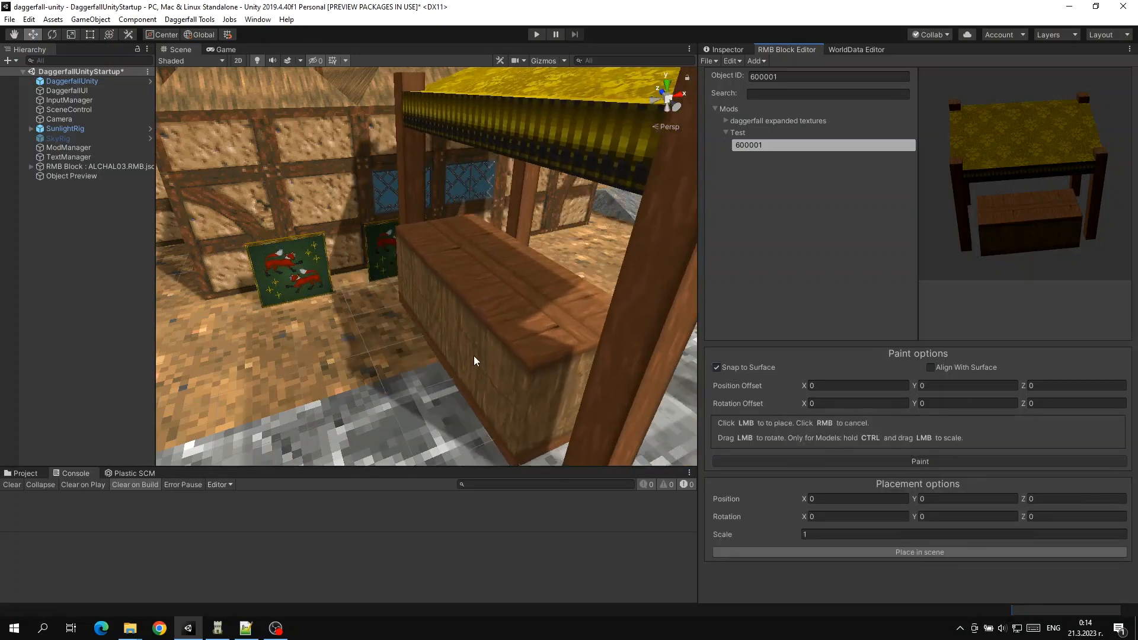
{"action": "left_click", "coordinate": [509, 347]}
Step: Select the placed market stall in the scene and set its scale to 0.8
{"action": "mouse_move", "coordinate": [388, 262]}
{"action": "right_mouse_down"}
{"action": "mouse_move", "coordinate": [525, 287]}
{"action": "mouse_move", "coordinate": [533, 252]}
{"action": "mouse_move", "coordinate": [504, 249]}
{"action": "mouse_move", "coordinate": [462, 204]}
{"action": "right_mouse_up"}
{"action": "key", "text": "s"}
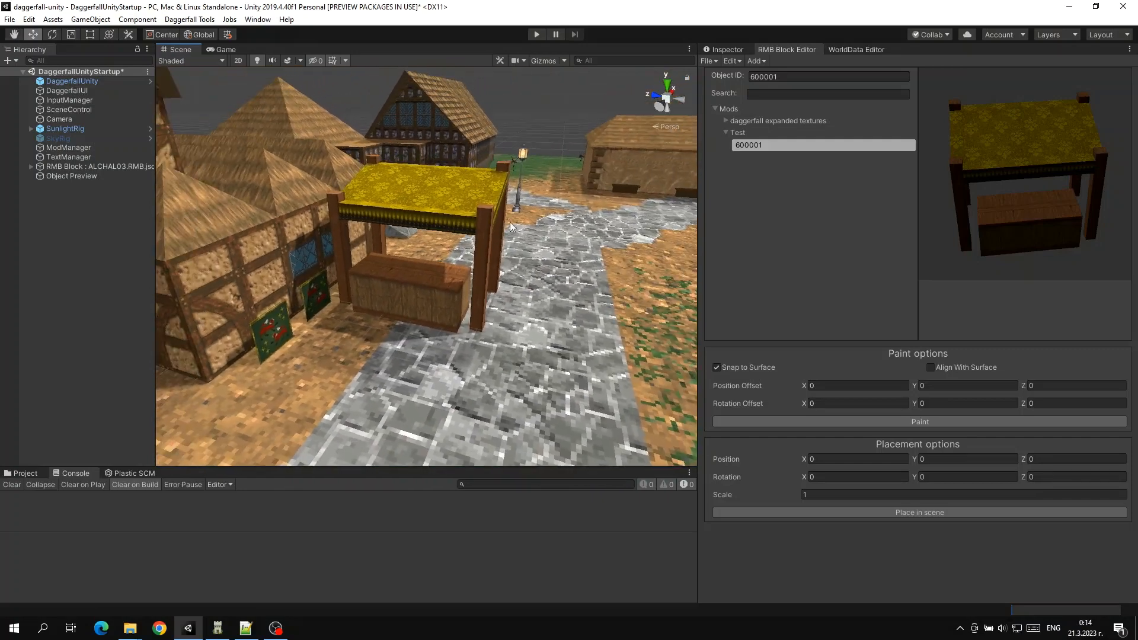
{"action": "left_click", "coordinate": [454, 193]}
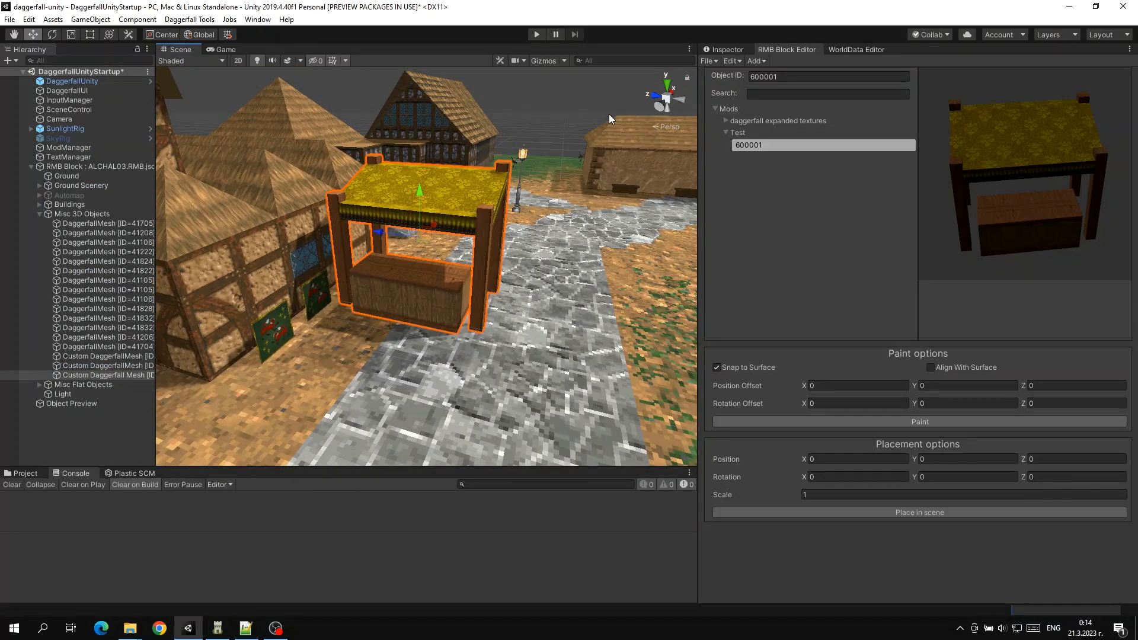
{"action": "left_click", "coordinate": [514, 125]}
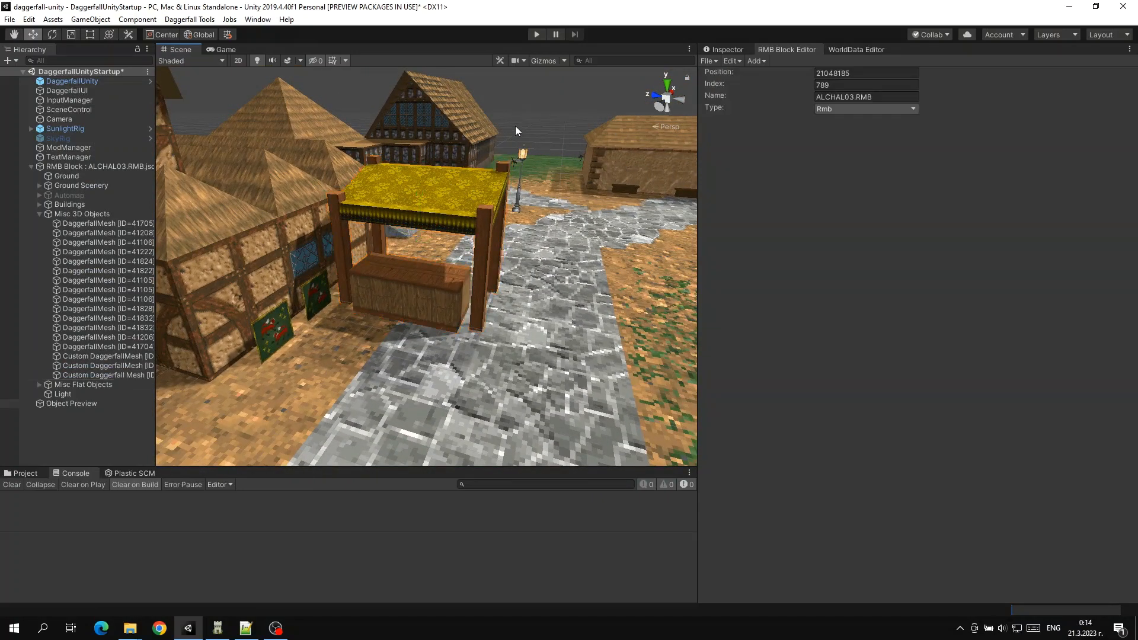
{"action": "left_click", "coordinate": [453, 190]}
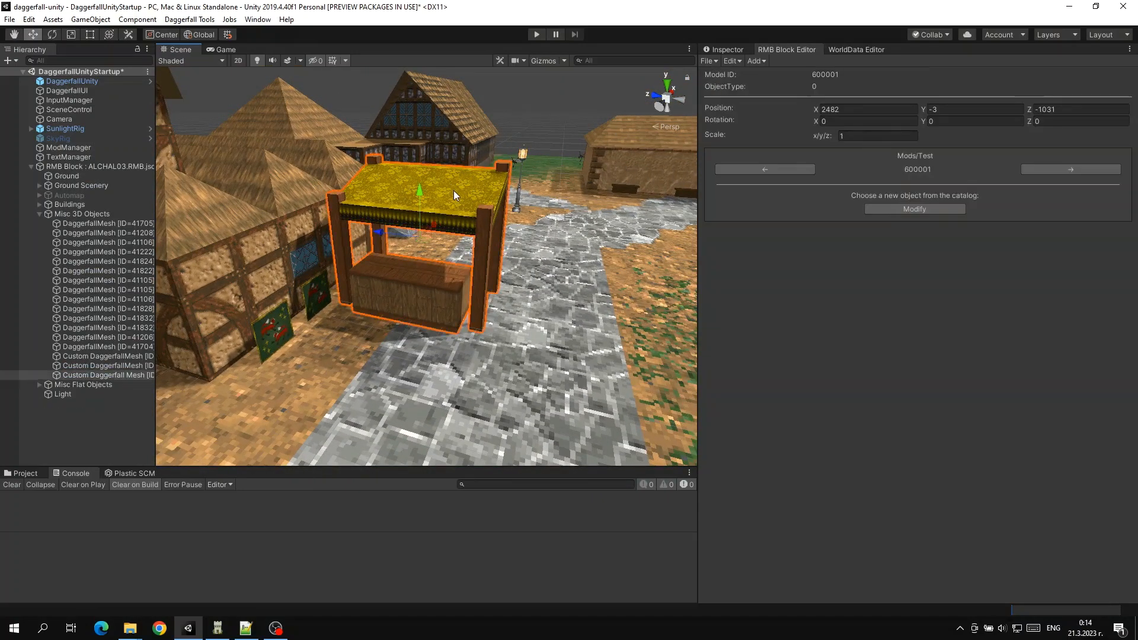
{"action": "left_click", "coordinate": [841, 136]}
{"action": "type", "text": "0"}
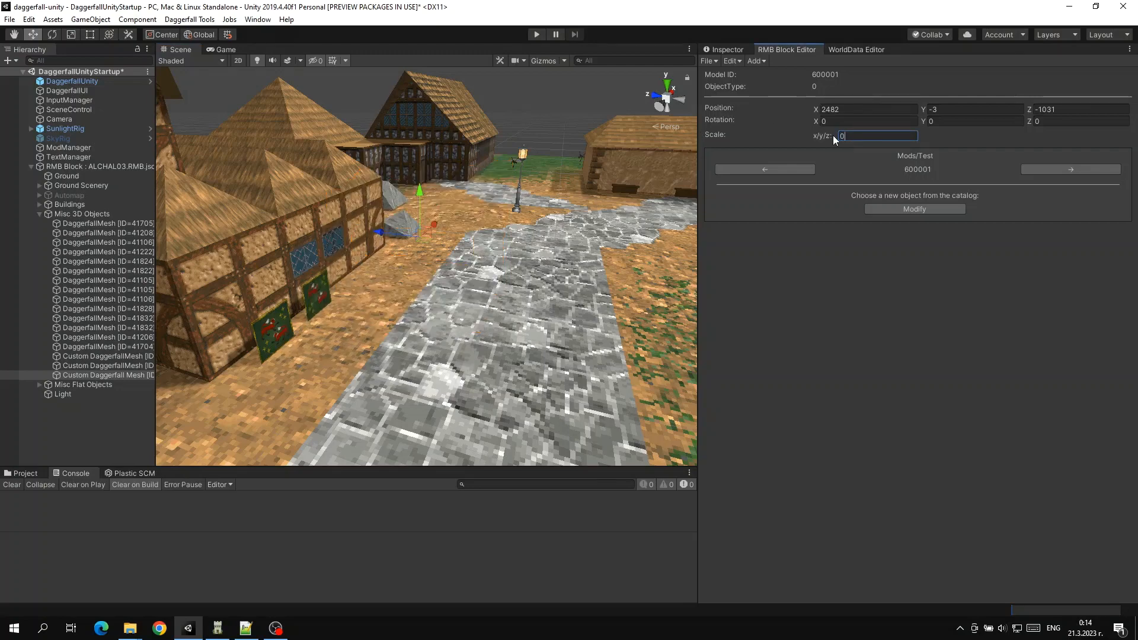
{"action": "type", "text": ".8"}
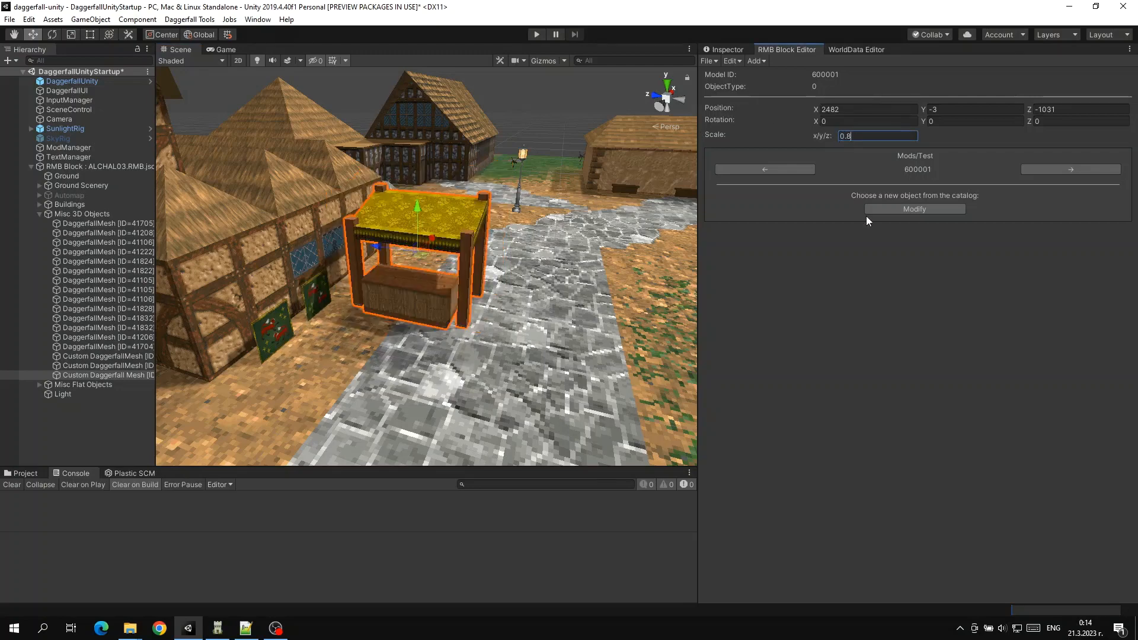
{"action": "left_click", "coordinate": [904, 310]}
{"action": "left_click", "coordinate": [552, 126]}
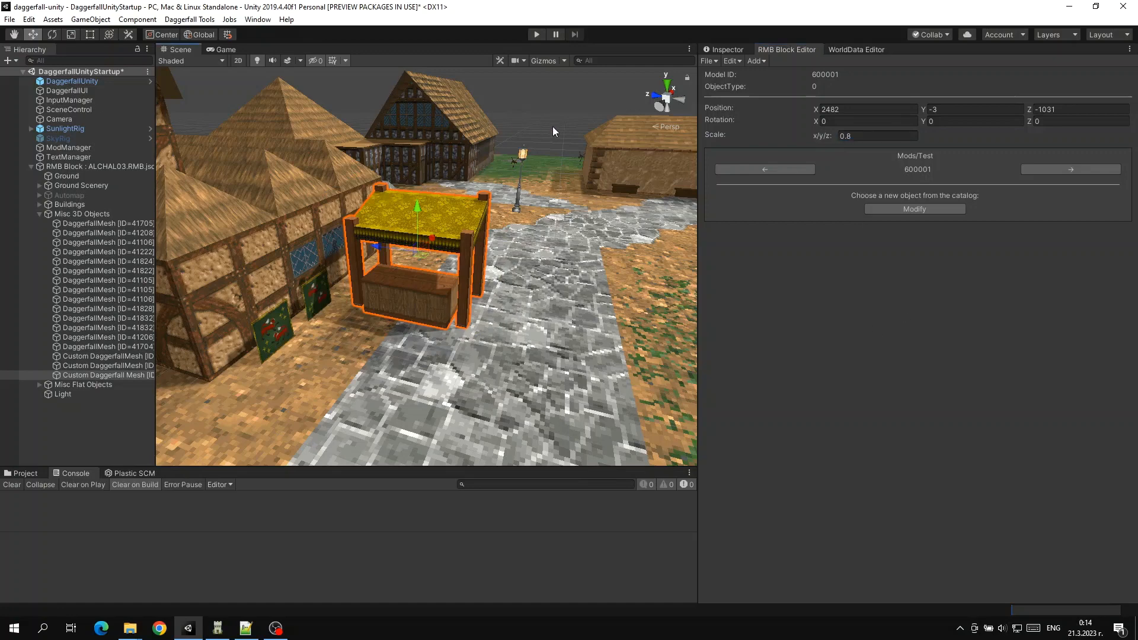
Step: Rotate the market stall about its vertical axis so its counter faces the paved street
{"action": "left_click", "coordinate": [404, 244]}
{"action": "left_click", "coordinate": [53, 34]}
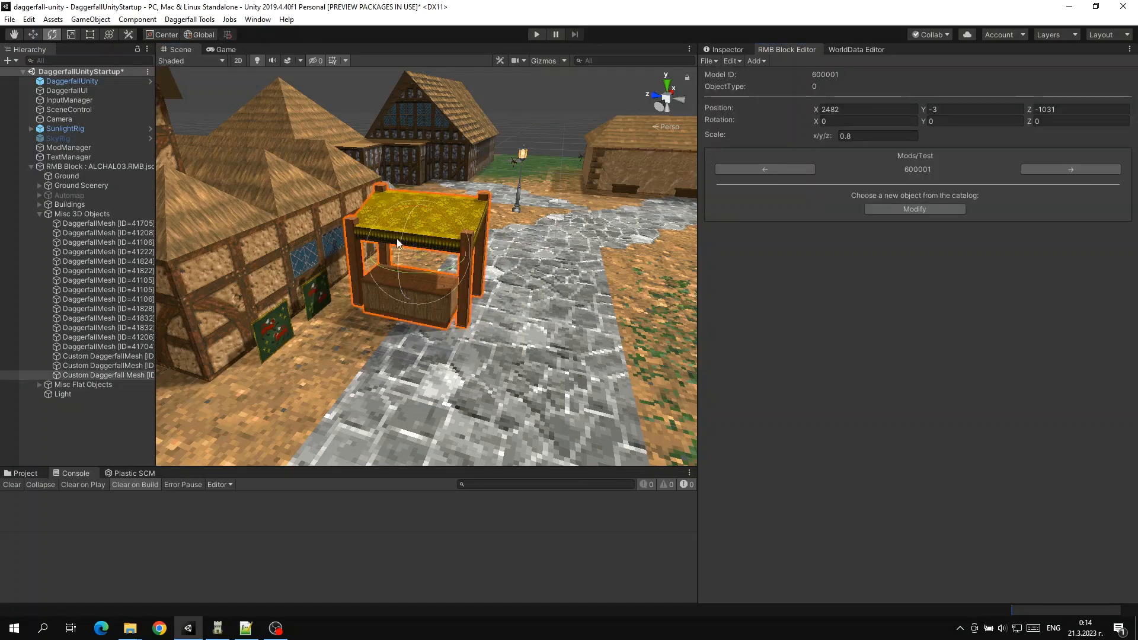
{"action": "left_click_drag", "start_coordinate": [428, 274], "coordinate": [574, 229]}
Step: Delete both green heraldic panel models standing against the house wall beside the market stall
{"action": "right_click_drag", "start_coordinate": [575, 229], "coordinate": [550, 221]}
{"action": "key", "text": "w"}
{"action": "right_click_drag", "start_coordinate": [507, 307], "coordinate": [388, 228]}
{"action": "left_click", "coordinate": [369, 131]}
{"action": "mouse_move", "coordinate": [369, 131]}
{"action": "right_mouse_down"}
{"action": "mouse_move", "coordinate": [623, 266]}
{"action": "mouse_move", "coordinate": [504, 261]}
{"action": "right_mouse_up"}
{"action": "left_click", "coordinate": [471, 263]}
{"action": "key", "text": "Delete"}
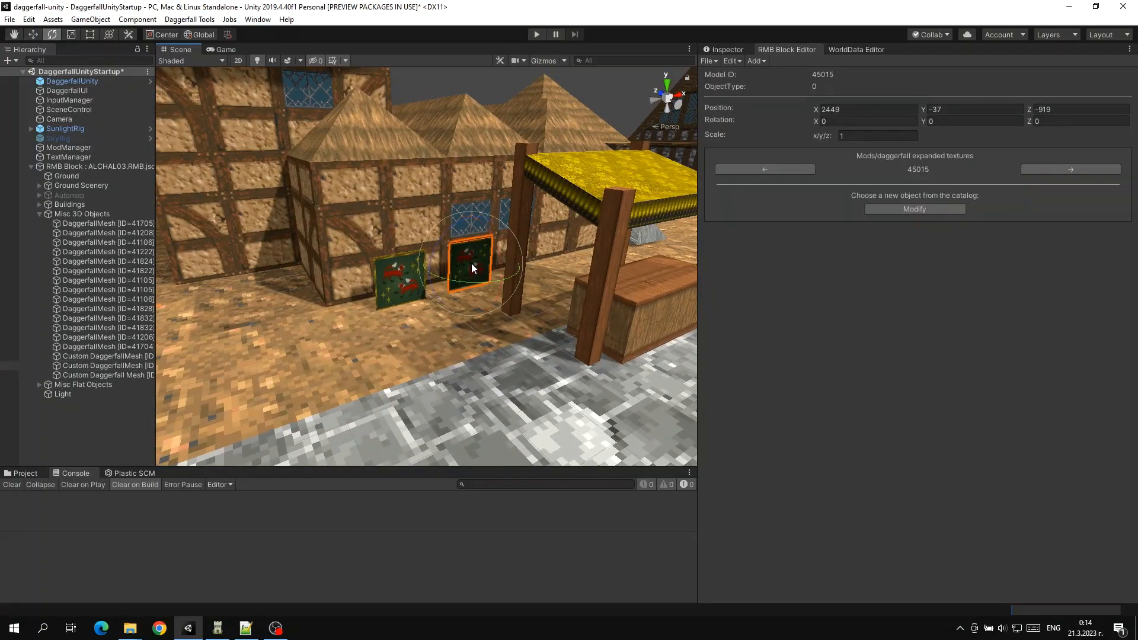
{"action": "left_click", "coordinate": [407, 266]}
{"action": "key", "text": "Delete"}
{"action": "mouse_move", "coordinate": [407, 266]}
{"action": "right_mouse_down"}
{"action": "mouse_move", "coordinate": [484, 133]}
{"action": "mouse_move", "coordinate": [469, 173]}
{"action": "right_mouse_up"}
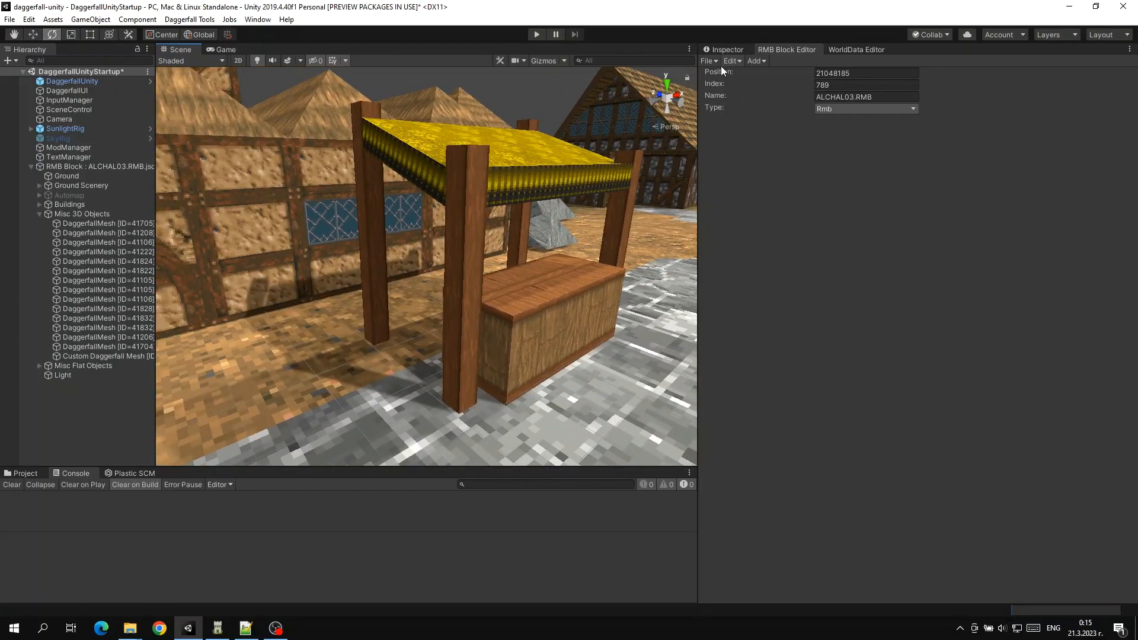
Step: Open the Flats Catalog settings and preview the Hay Stack item in the Nature category
{"action": "left_click", "coordinate": [707, 61]}
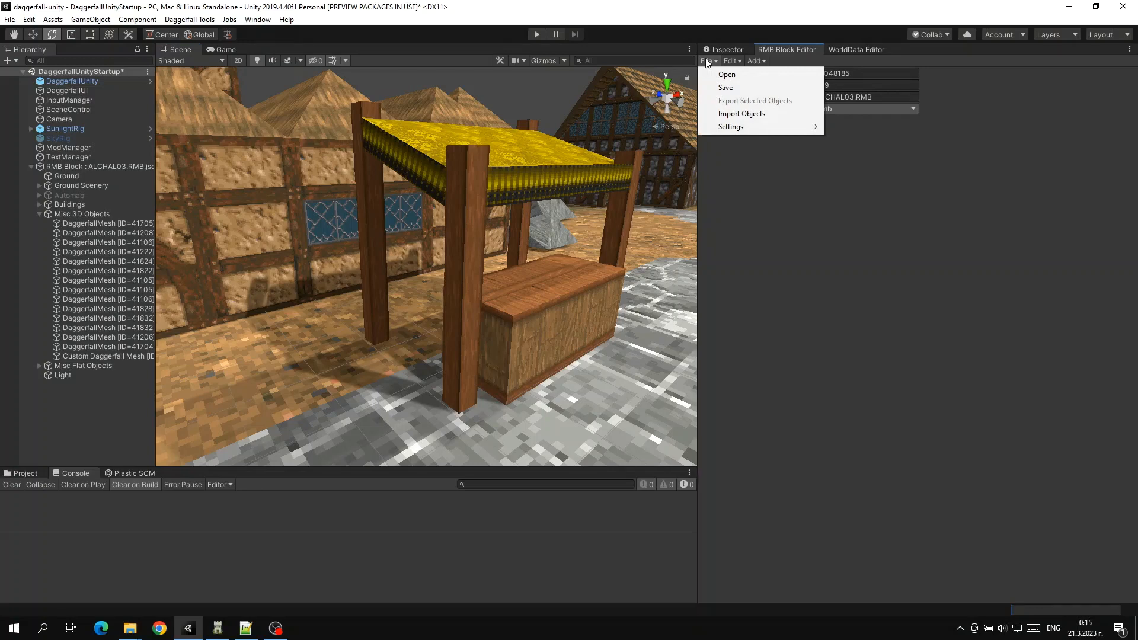
{"action": "mouse_move", "coordinate": [743, 131]}
{"action": "mouse_move", "coordinate": [895, 139]}
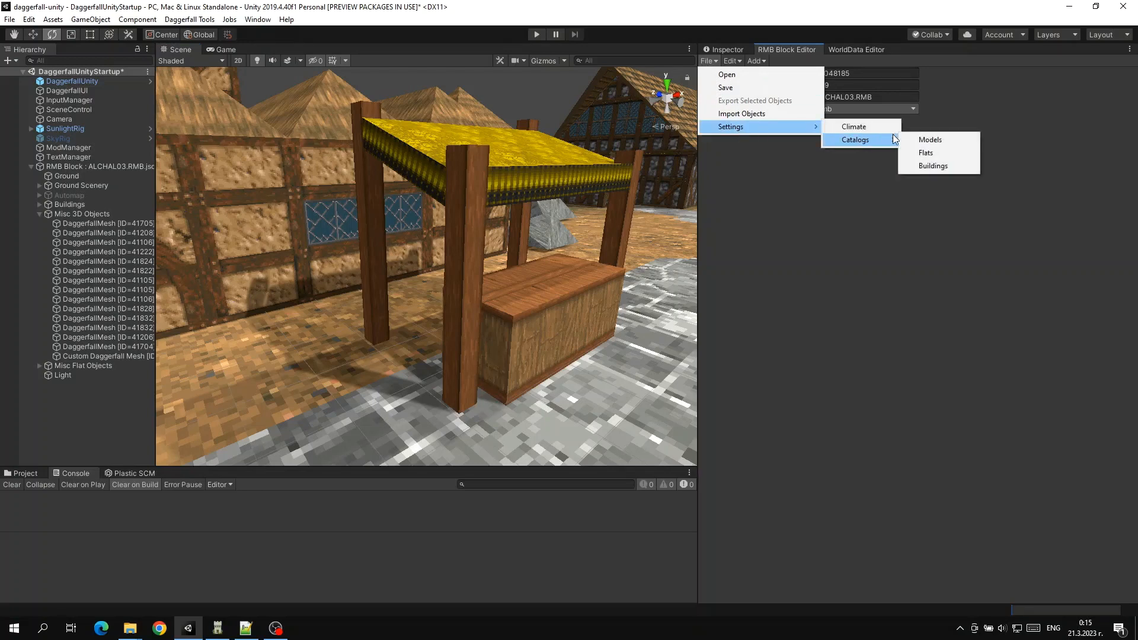
{"action": "left_click", "coordinate": [945, 154]}
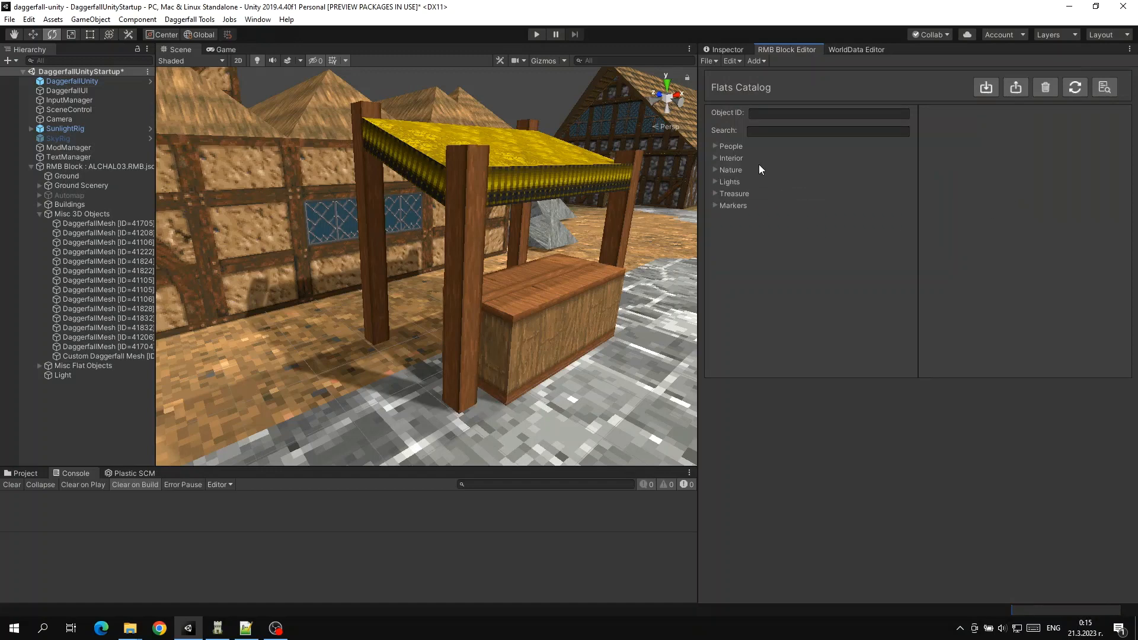
{"action": "left_click", "coordinate": [737, 171]}
{"action": "left_click", "coordinate": [753, 208]}
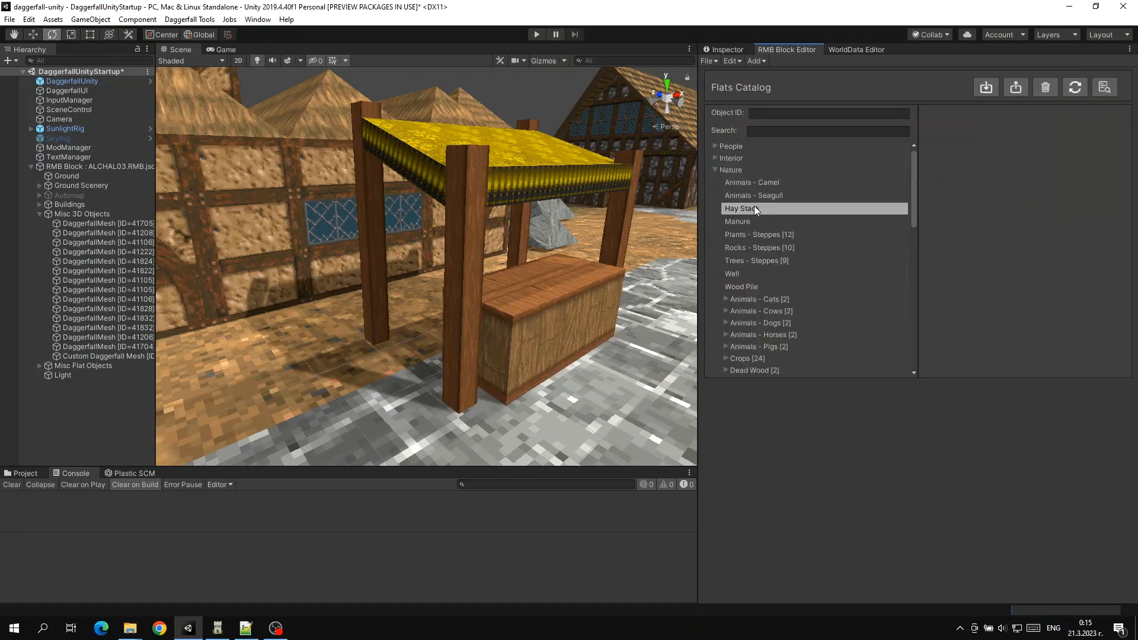
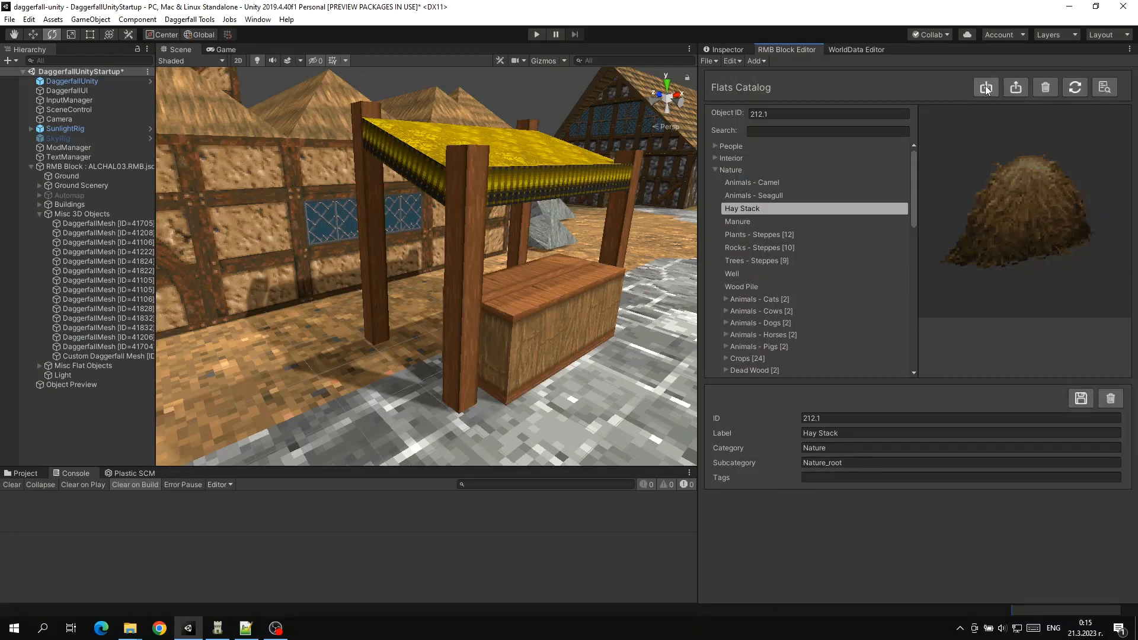
Step: Scan the mods for custom flats, merge them into the existing catalog, and expand the daggerfall expanded textures subcategory of Mods
{"action": "left_click", "coordinate": [1104, 89]}
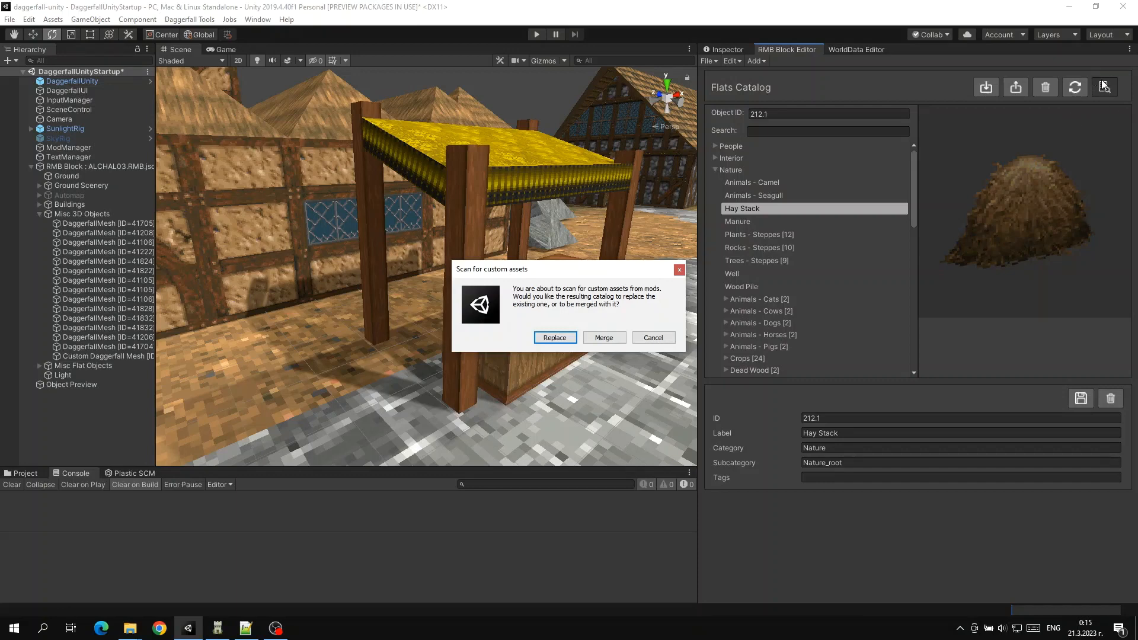
{"action": "left_click", "coordinate": [603, 337]}
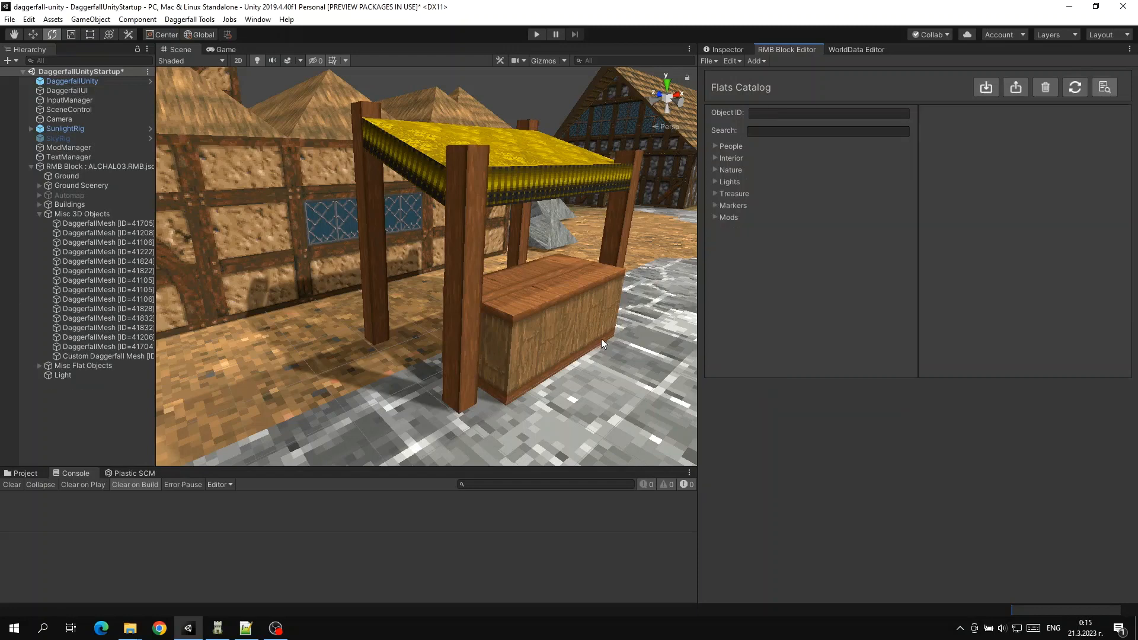
{"action": "double_click", "coordinate": [720, 218]}
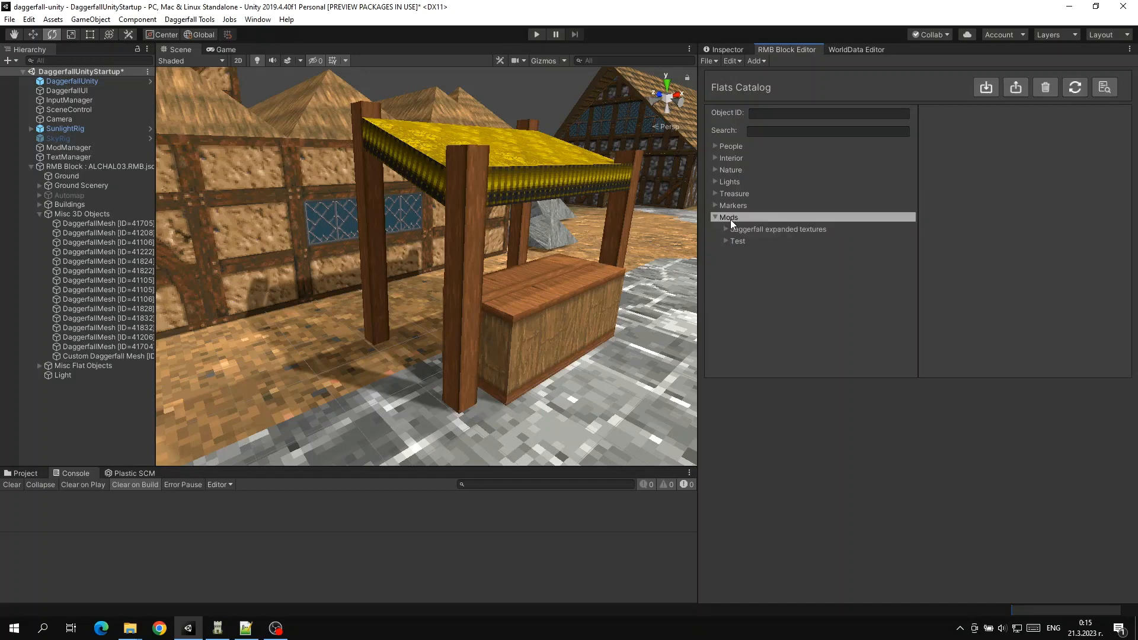
{"action": "left_click", "coordinate": [730, 229]}
{"action": "left_click", "coordinate": [730, 230]}
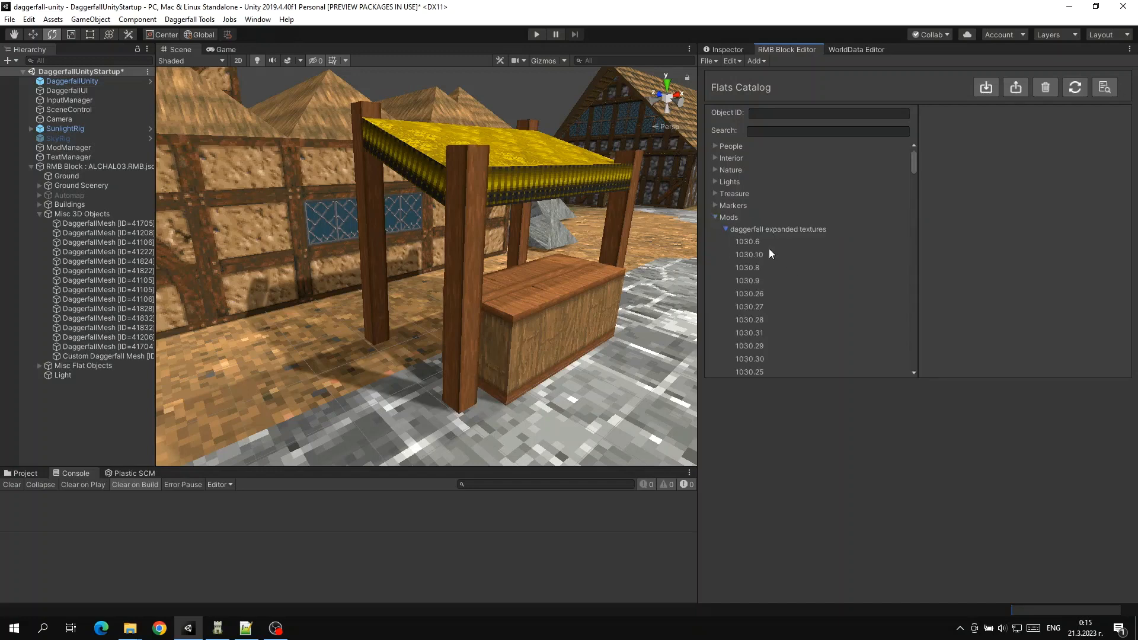
Step: Preview custom flats 1030.6 and 1011.2 from the daggerfall expanded textures subcategory
{"action": "left_click", "coordinate": [770, 243]}
{"action": "scroll", "coordinate": [746, 284], "scroll_direction": "down", "scroll_amount": 15}
{"action": "left_click", "coordinate": [773, 281]}
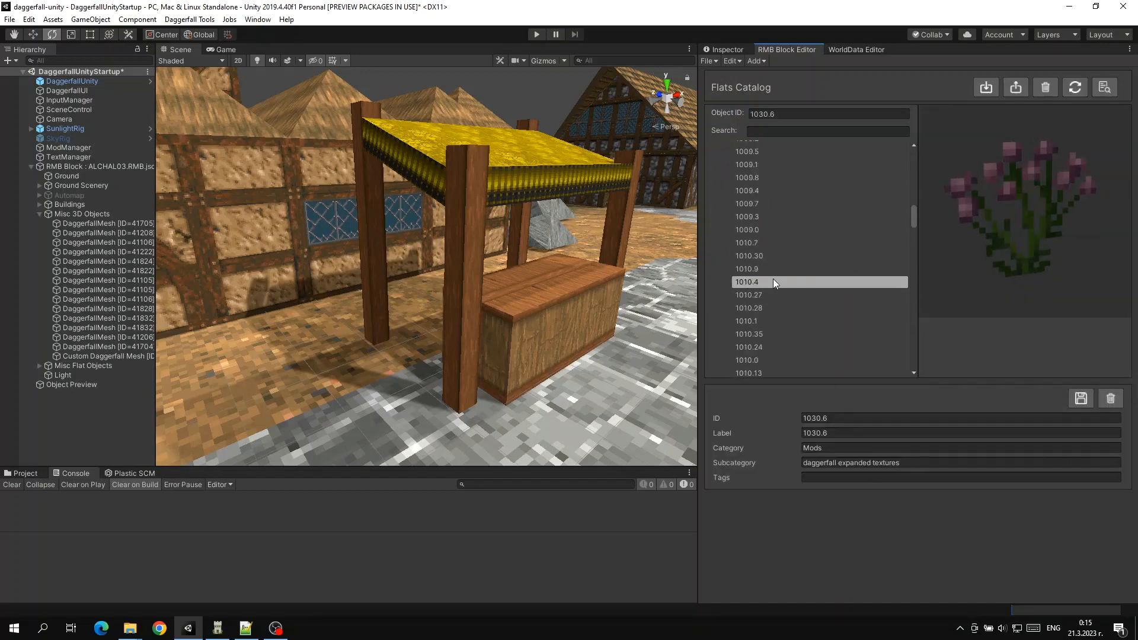
{"action": "scroll", "coordinate": [755, 275], "scroll_direction": "down", "scroll_amount": 10}
{"action": "left_click", "coordinate": [755, 275]}
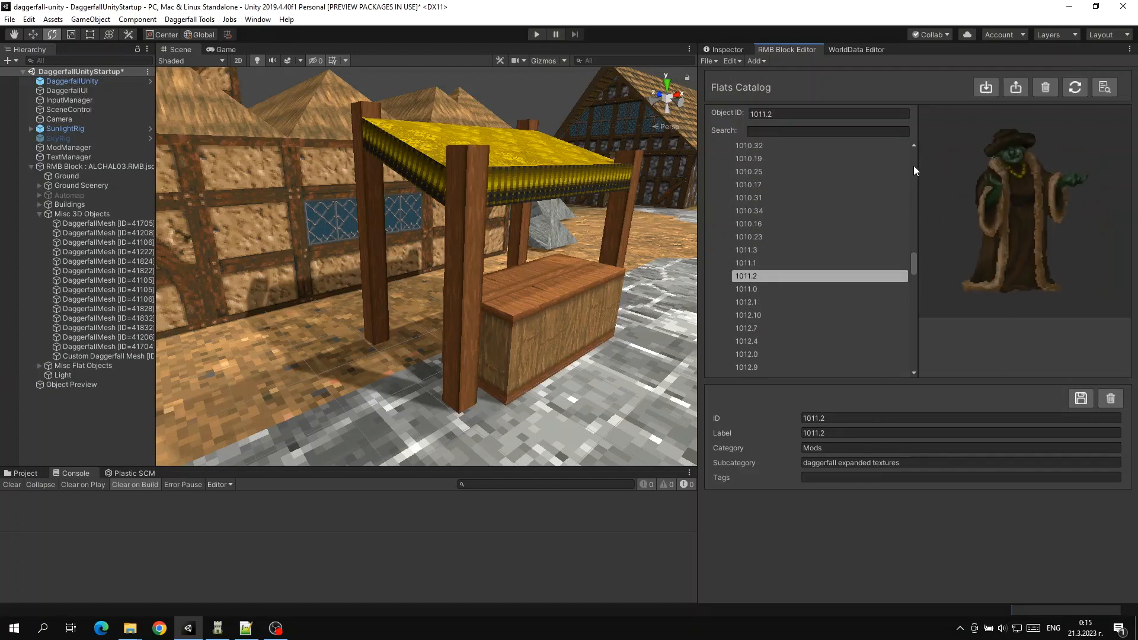
{"action": "scroll", "coordinate": [831, 251], "scroll_direction": "down", "scroll_amount": 10}
{"action": "scroll", "coordinate": [776, 200], "scroll_direction": "up", "scroll_amount": 4}
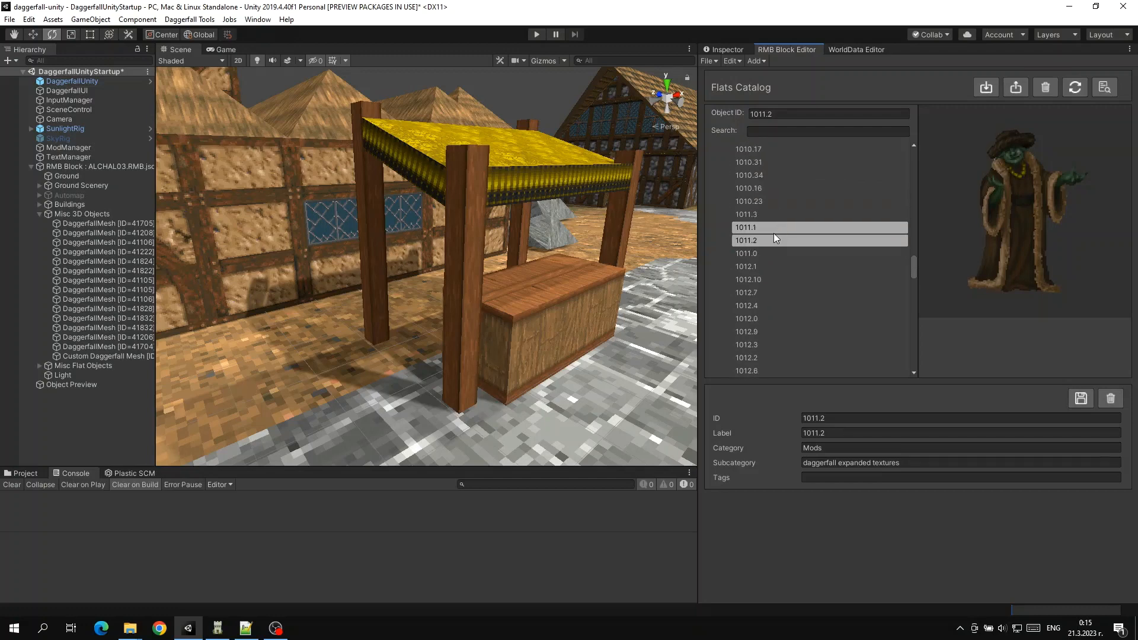
Step: Compare the previews of further custom flats, including 1011.1, 1011.2, 1010.23, 1012.7 and 1012.6
{"action": "left_click", "coordinate": [774, 212]}
{"action": "left_click", "coordinate": [773, 224]}
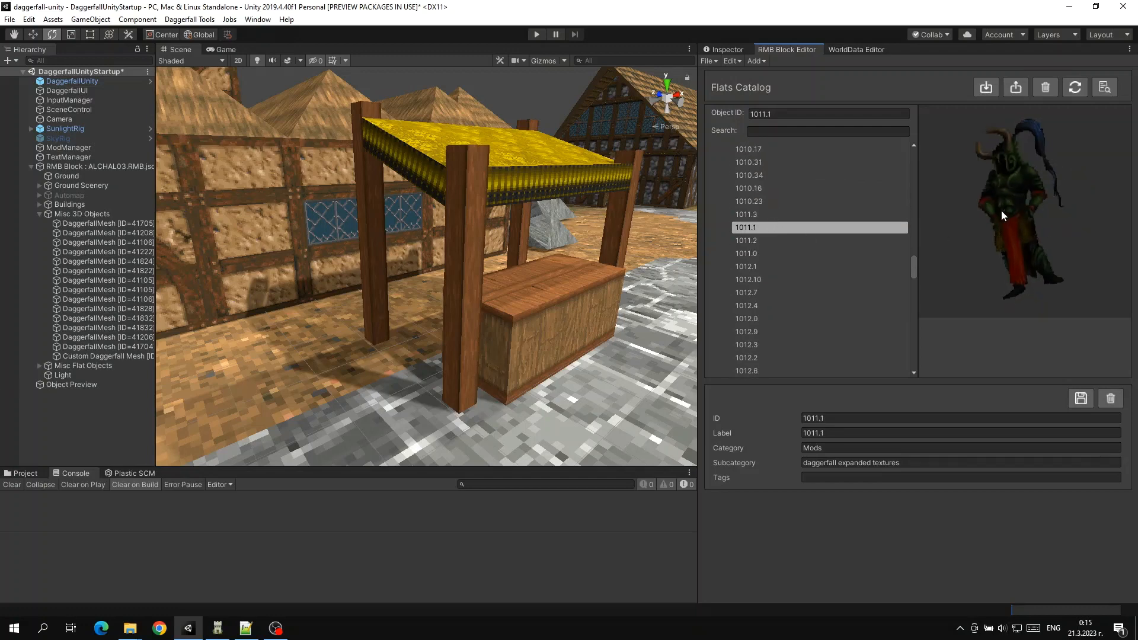
{"action": "left_click", "coordinate": [788, 240]}
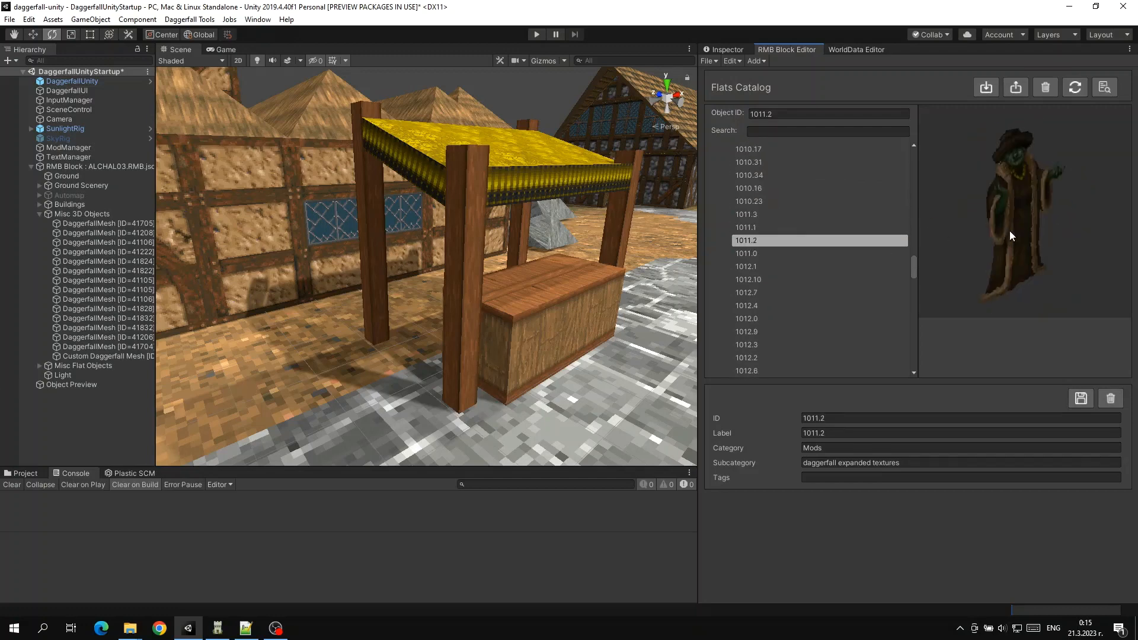
{"action": "left_click", "coordinate": [766, 201]}
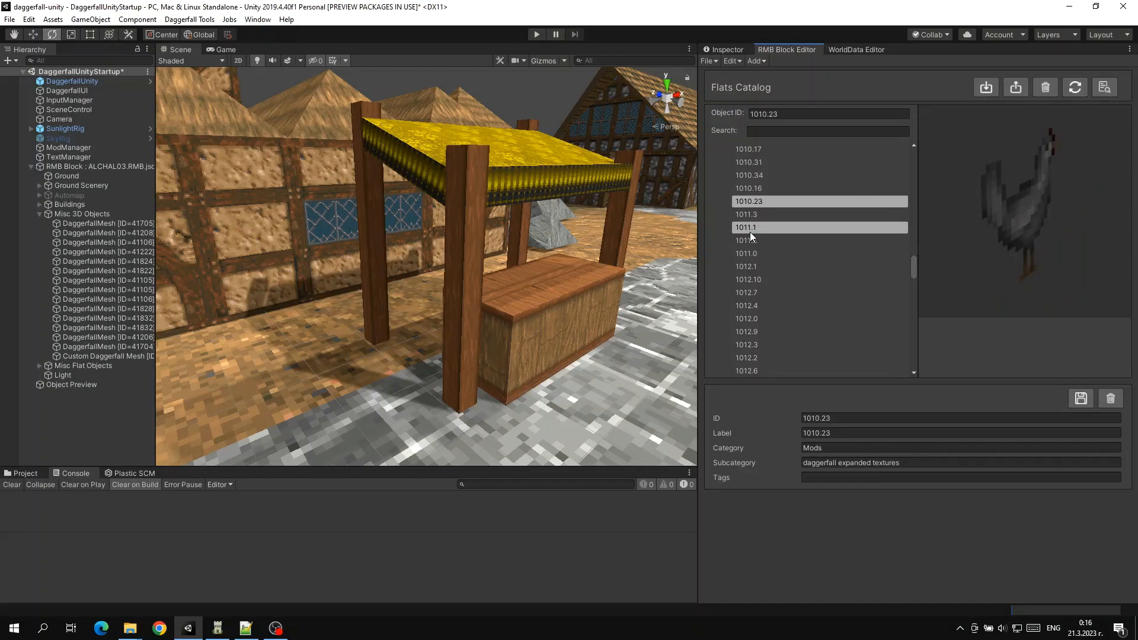
{"action": "left_click", "coordinate": [763, 176]}
{"action": "left_click", "coordinate": [874, 291]}
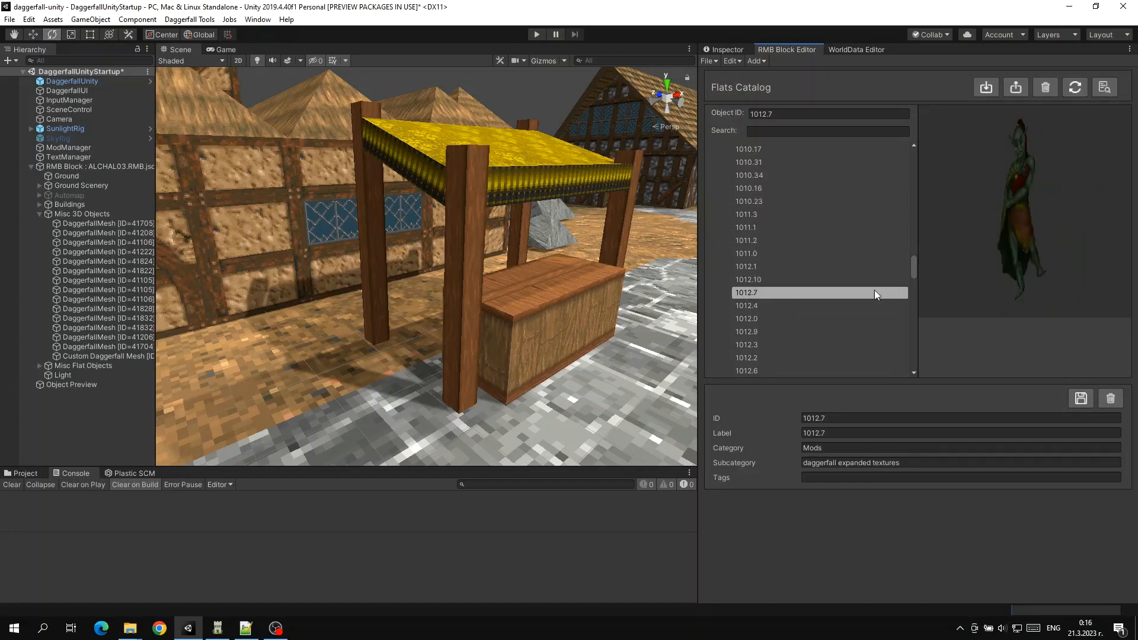
{"action": "scroll", "coordinate": [770, 315], "scroll_direction": "down", "scroll_amount": 4}
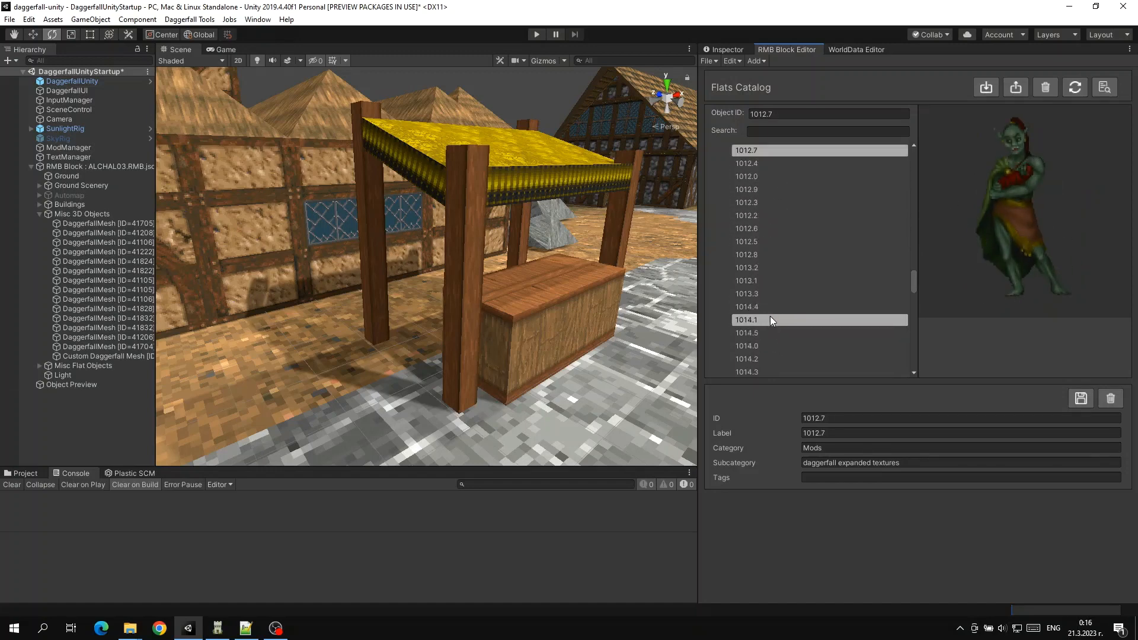
{"action": "left_click", "coordinate": [766, 229]}
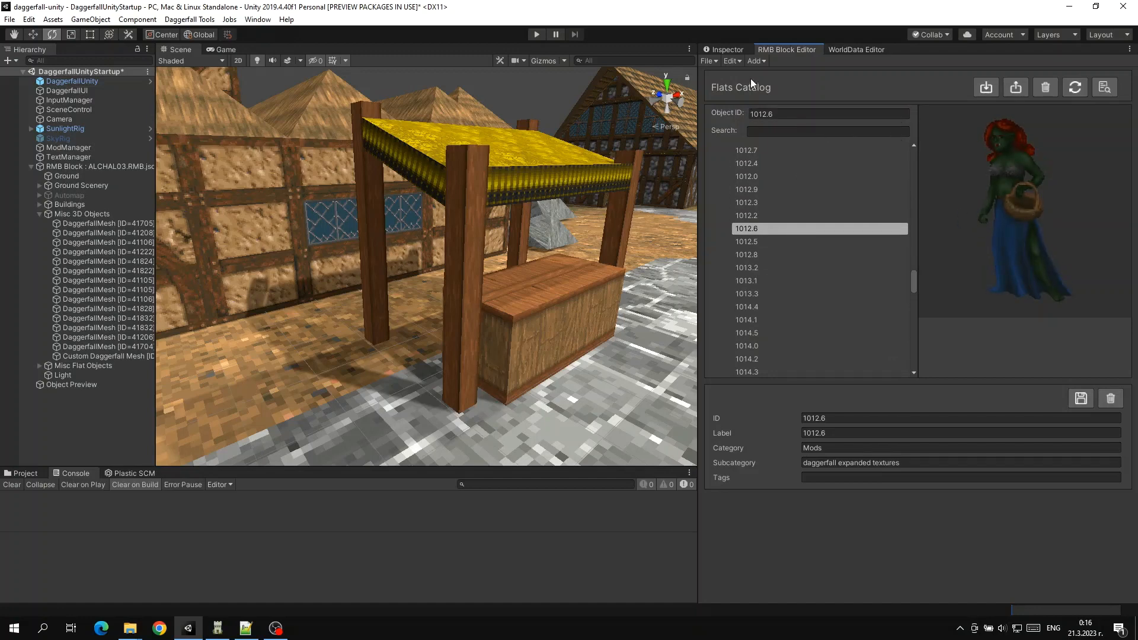
Step: Start adding a flat and pick item 1013.1 from the daggerfall expanded textures subcategory of Mods
{"action": "left_click", "coordinate": [755, 59]}
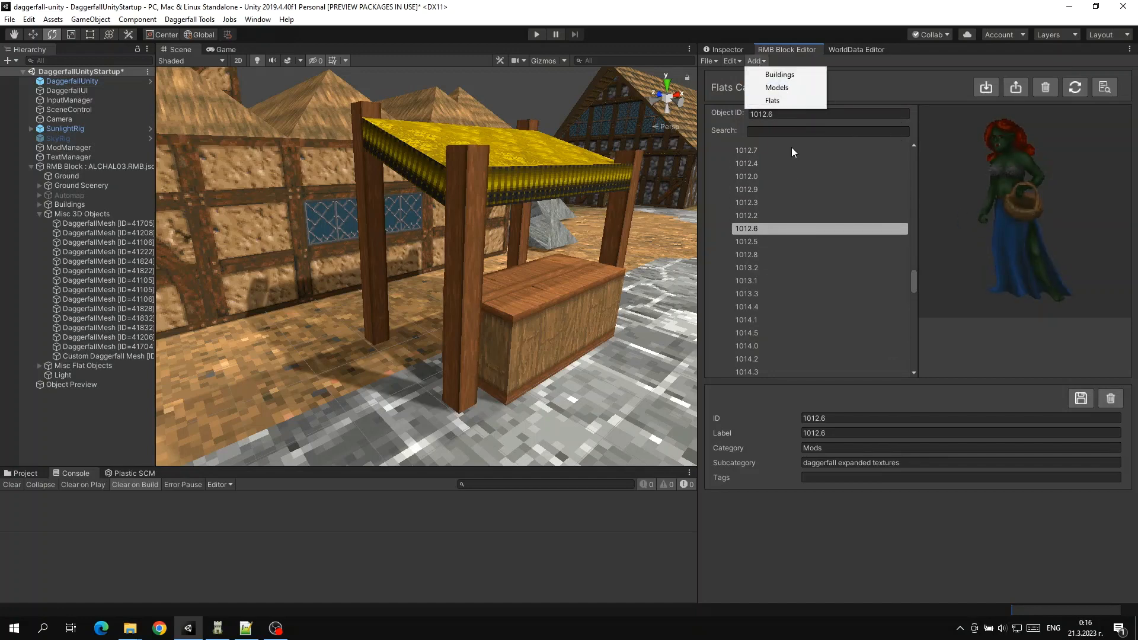
{"action": "left_click", "coordinate": [772, 100]}
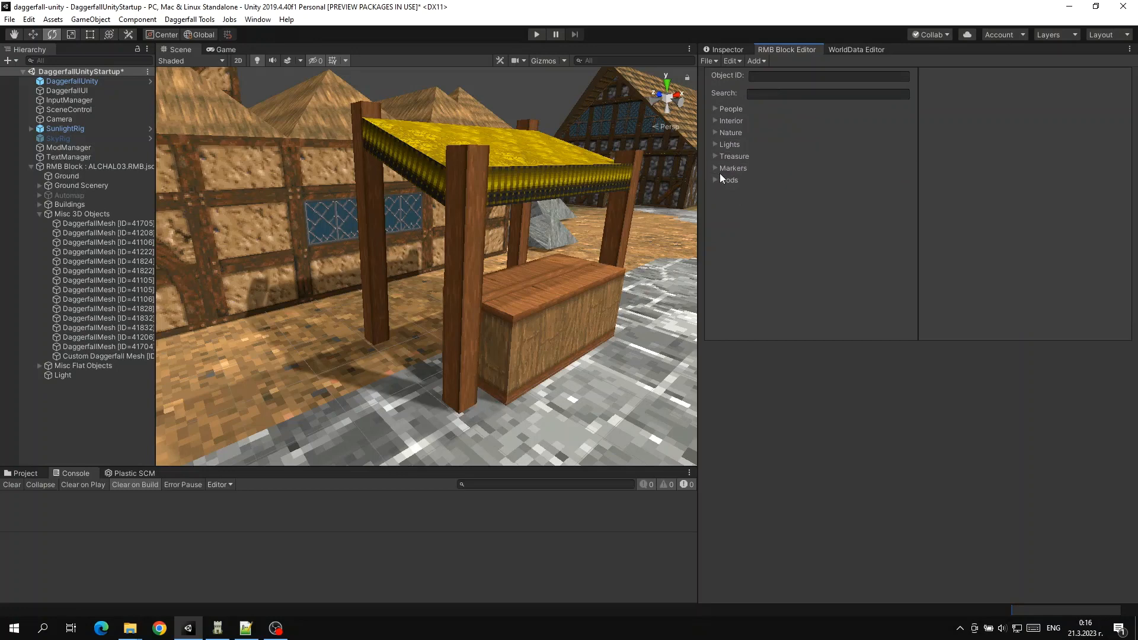
{"action": "left_click", "coordinate": [767, 191]}
{"action": "left_click", "coordinate": [767, 192]}
{"action": "scroll", "coordinate": [818, 211], "scroll_direction": "down", "scroll_amount": 5}
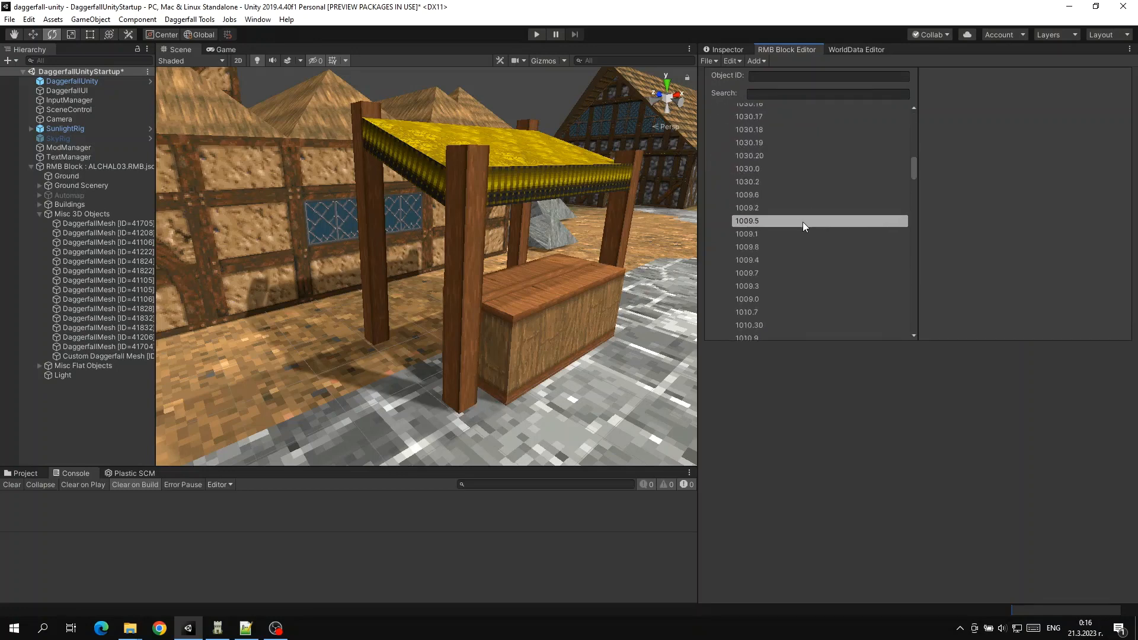
{"action": "left_click", "coordinate": [789, 236]}
{"action": "scroll", "coordinate": [789, 235], "scroll_direction": "down", "scroll_amount": 10}
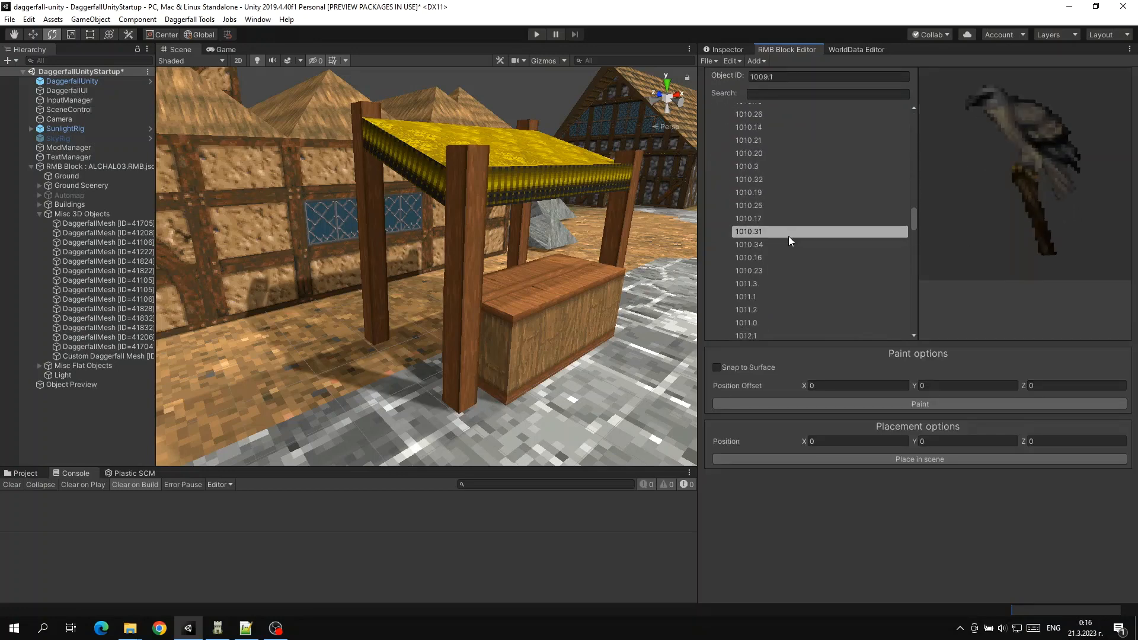
{"action": "left_click", "coordinate": [788, 232]}
{"action": "scroll", "coordinate": [771, 237], "scroll_direction": "down", "scroll_amount": 6}
{"action": "left_click", "coordinate": [748, 243]}
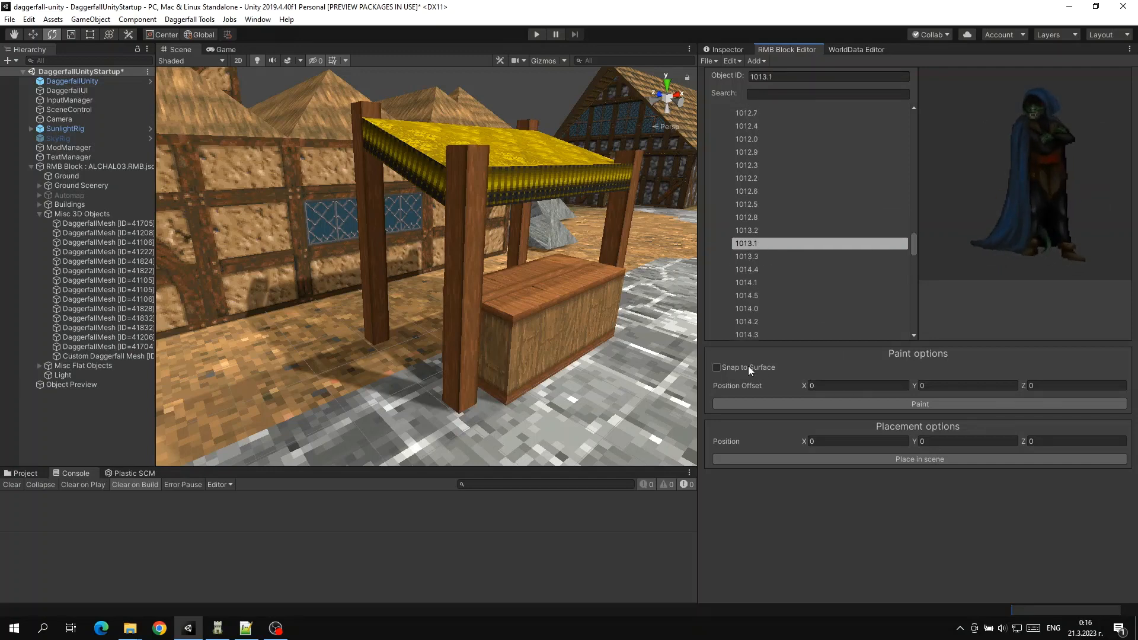
Step: Paint the 1013.1 flat onto the ground beside the market stall with Snap to Surface enabled
{"action": "left_click", "coordinate": [851, 406]}
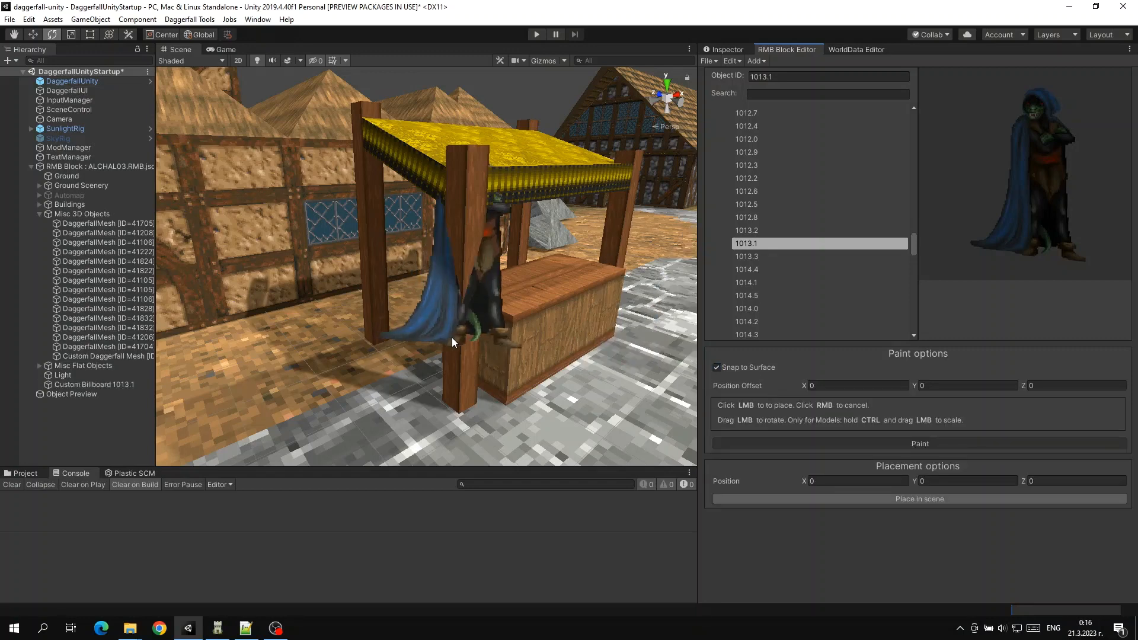
{"action": "left_click", "coordinate": [429, 334]}
{"action": "mouse_move", "coordinate": [548, 323]}
{"action": "right_mouse_down"}
{"action": "mouse_move", "coordinate": [469, 319]}
{"action": "mouse_move", "coordinate": [591, 317]}
{"action": "mouse_move", "coordinate": [558, 300]}
{"action": "mouse_move", "coordinate": [431, 292]}
{"action": "right_mouse_up"}
Step: Move the placed 1013.1 flat behind the market stall's counter and deselect it
{"action": "left_click", "coordinate": [579, 320]}
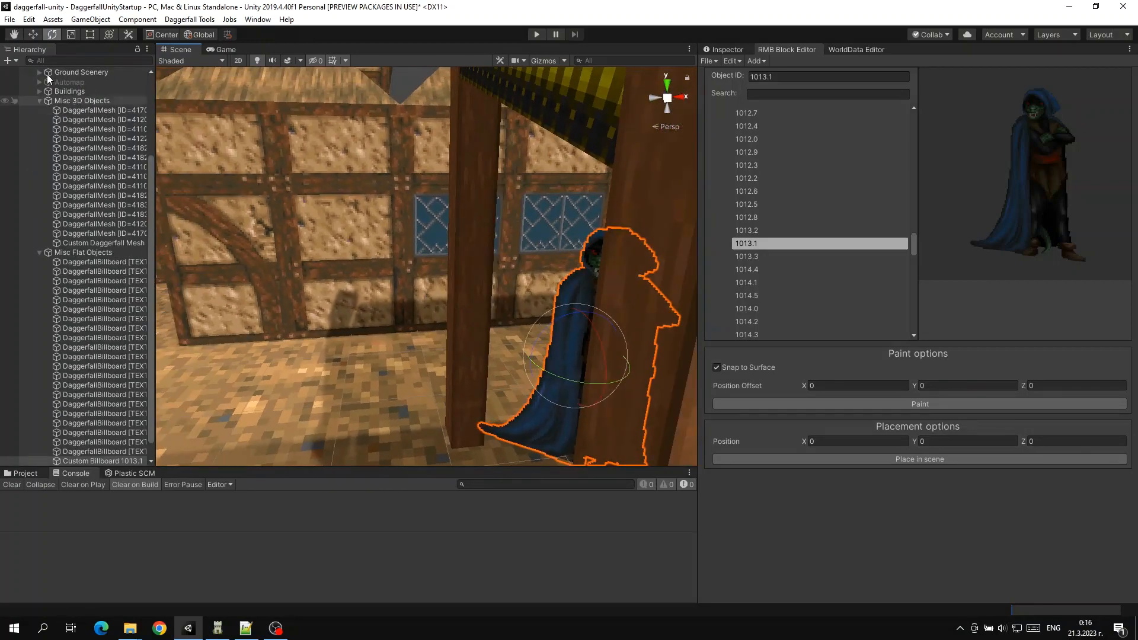
{"action": "left_click", "coordinate": [33, 34]}
{"action": "key", "text": "f"}
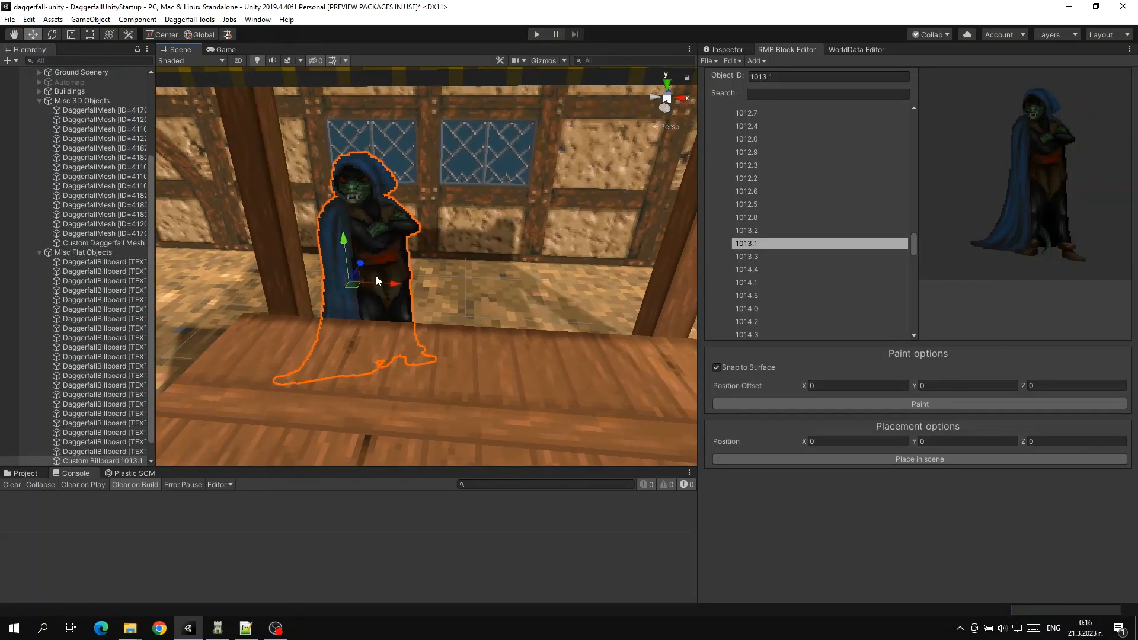
{"action": "left_click_drag", "start_coordinate": [414, 295], "coordinate": [499, 299]}
{"action": "right_click_drag", "start_coordinate": [499, 299], "coordinate": [658, 260]}
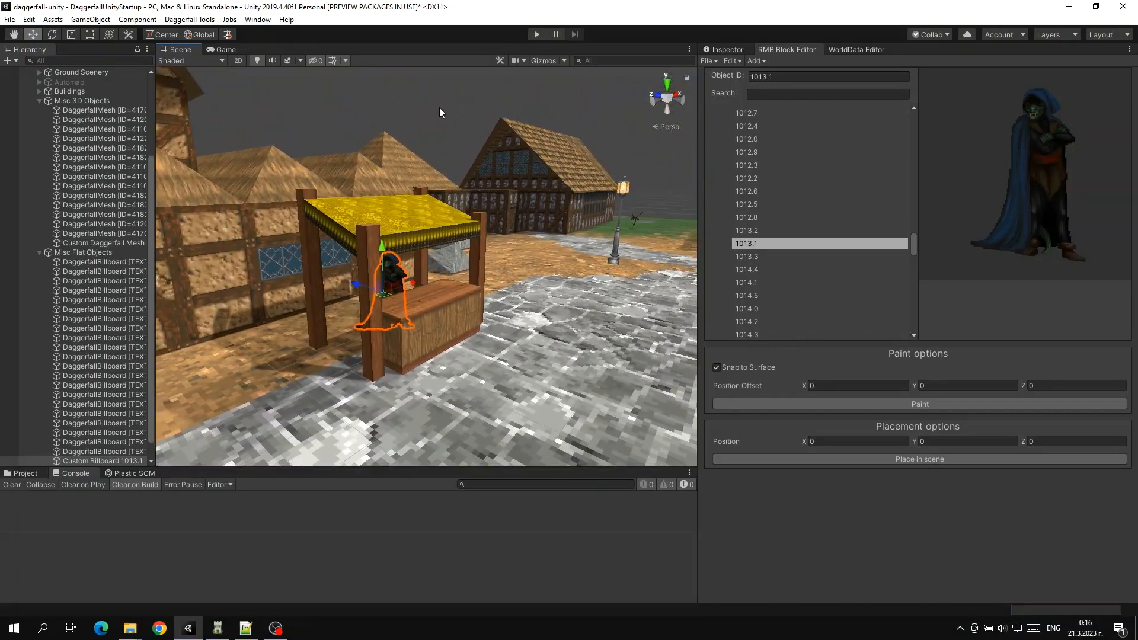
{"action": "left_click", "coordinate": [439, 107]}
{"action": "right_click_drag", "start_coordinate": [474, 199], "coordinate": [379, 273]}
Step: Start adding another flat and pick item 5000.0 from the Test subcategory of Mods
{"action": "left_click", "coordinate": [753, 60]}
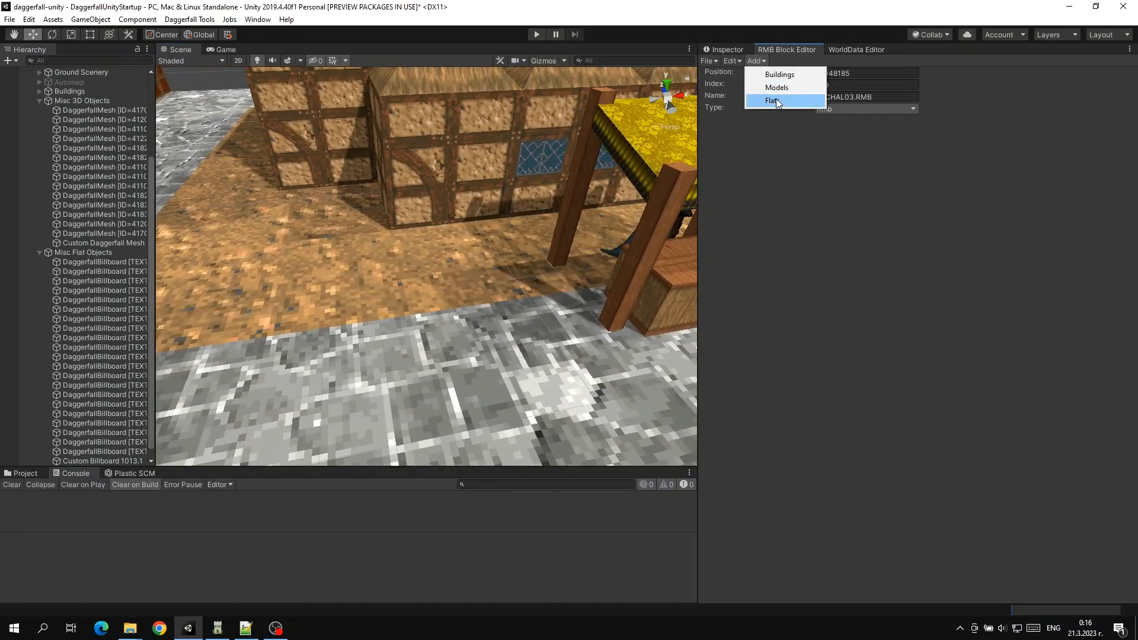
{"action": "left_click", "coordinate": [785, 102]}
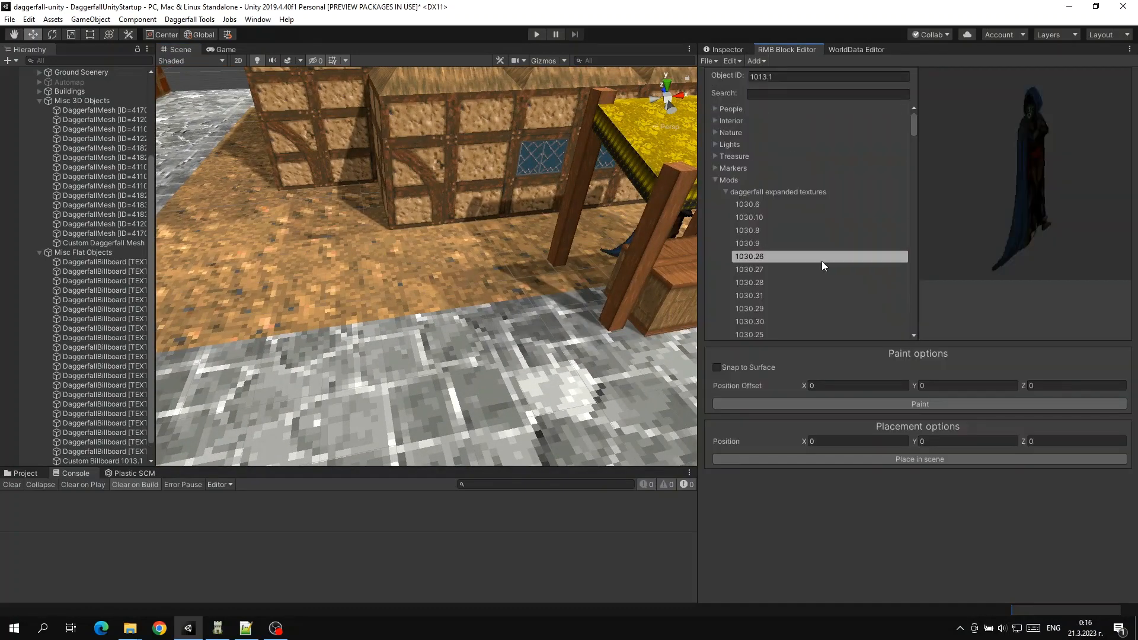
{"action": "scroll", "coordinate": [788, 259], "scroll_direction": "up", "scroll_amount": 5}
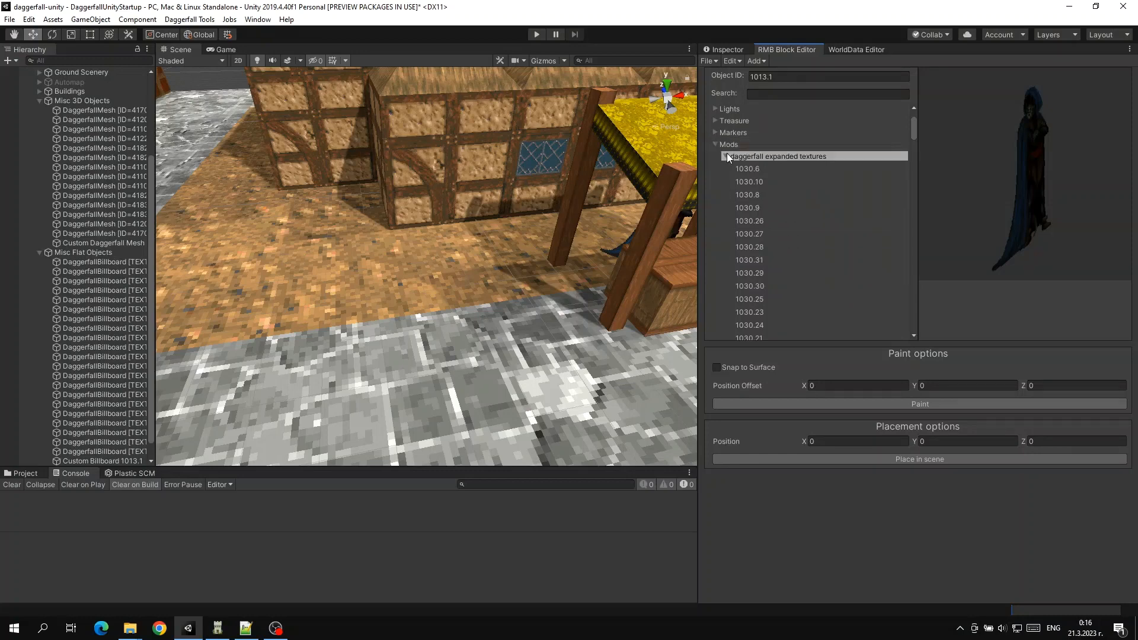
{"action": "left_click", "coordinate": [731, 190]}
{"action": "left_click", "coordinate": [734, 204]}
{"action": "left_click", "coordinate": [753, 215]}
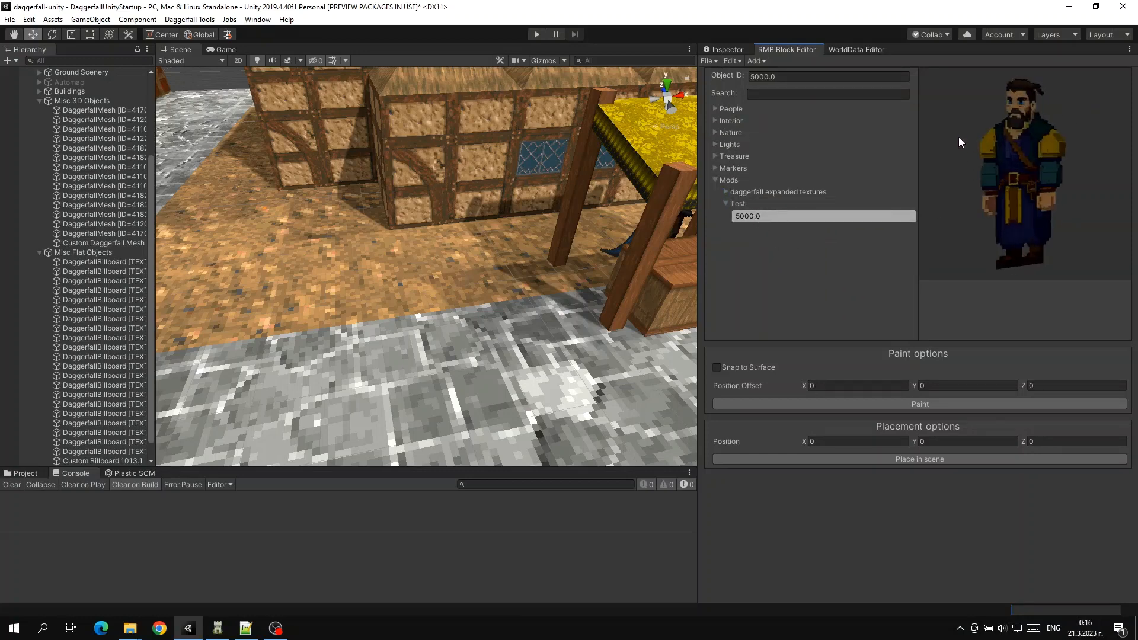
Step: Paint one 5000.0 flat on the ground next to the market stall with Snap to Surface enabled, and end painting
{"action": "left_click", "coordinate": [740, 369]}
{"action": "left_click", "coordinate": [809, 404]}
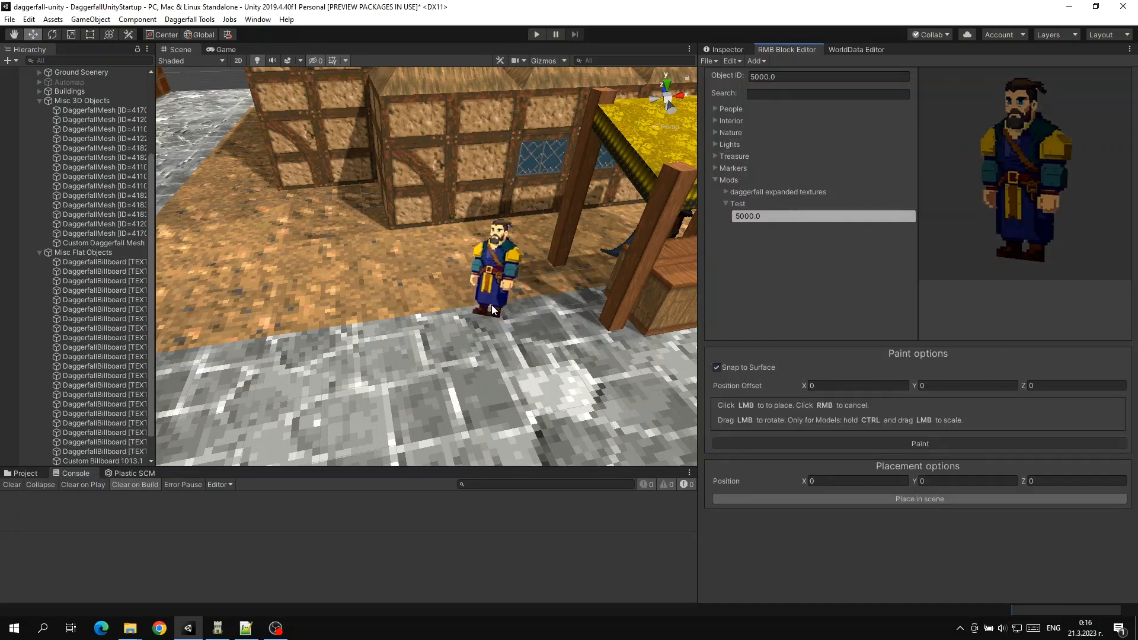
{"action": "left_click", "coordinate": [504, 289]}
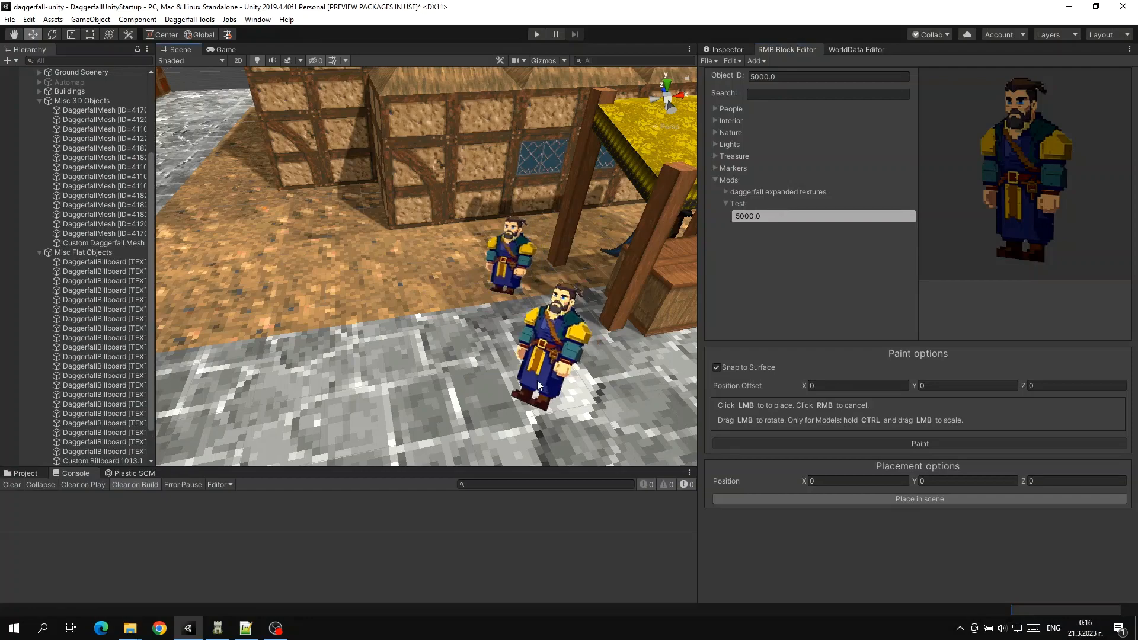
{"action": "right_click", "coordinate": [538, 385]}
{"action": "right_click_drag", "start_coordinate": [538, 385], "coordinate": [439, 300]}
Step: Select the placed 5000.0 flat and shift it along the ground away from the market stall
{"action": "left_click", "coordinate": [418, 304]}
{"action": "left_click_drag", "start_coordinate": [432, 298], "coordinate": [383, 305]}
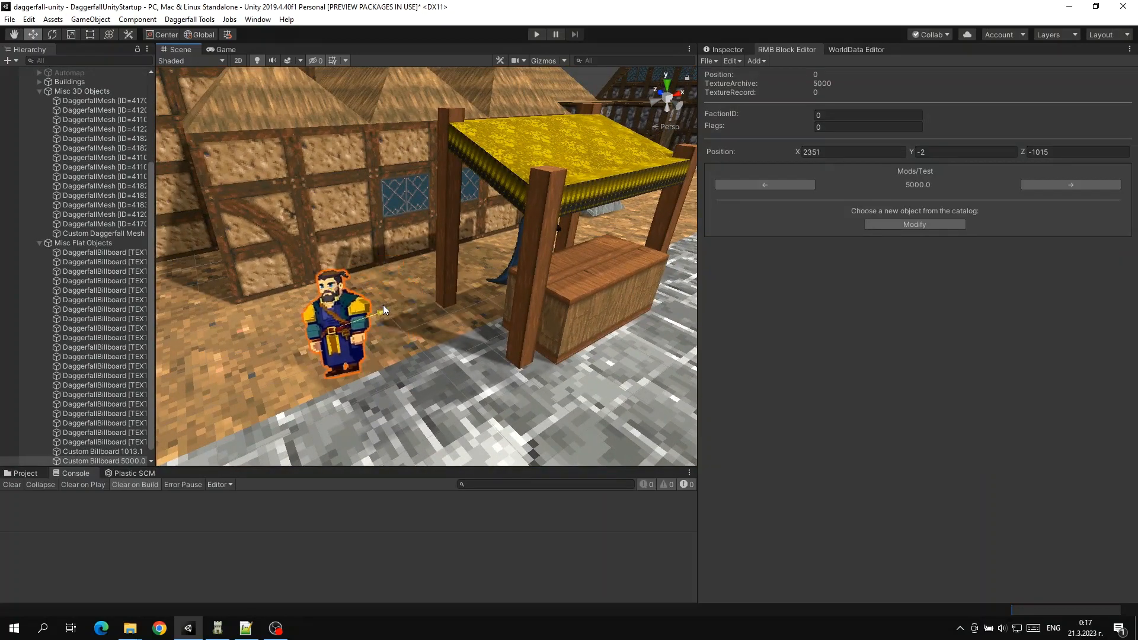
{"action": "right_click_drag", "start_coordinate": [383, 304], "coordinate": [414, 233]}
{"action": "left_click", "coordinate": [463, 158]}
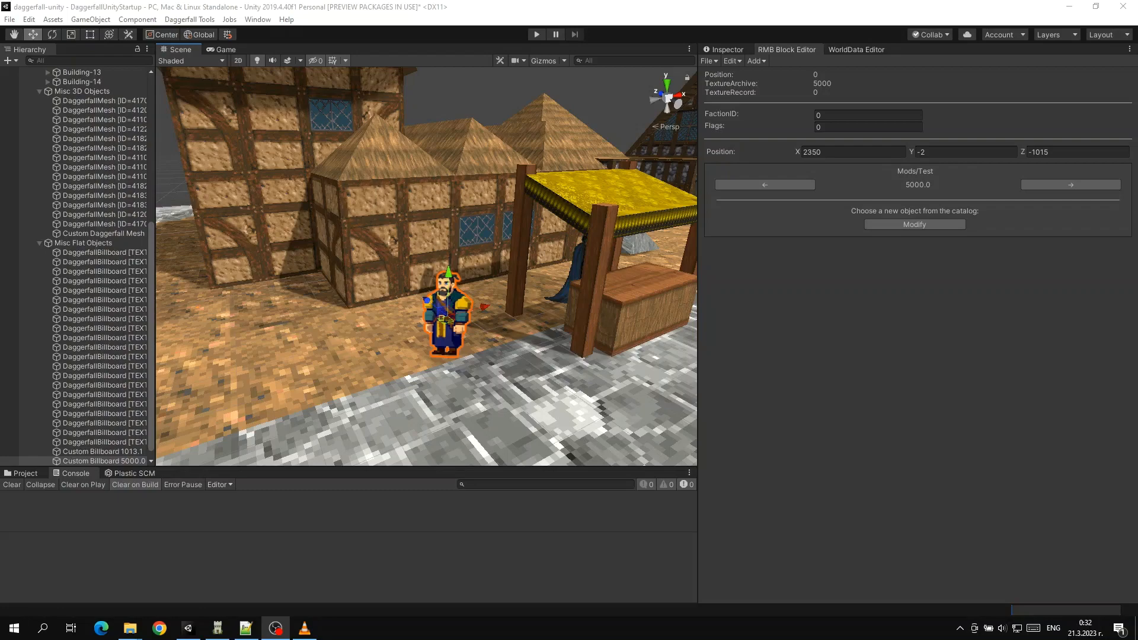
Step: Select the hooded 1013.1 flat behind the counter, check the Game view, and return to the Scene view
{"action": "right_click_drag", "start_coordinate": [531, 236], "coordinate": [323, 231]}
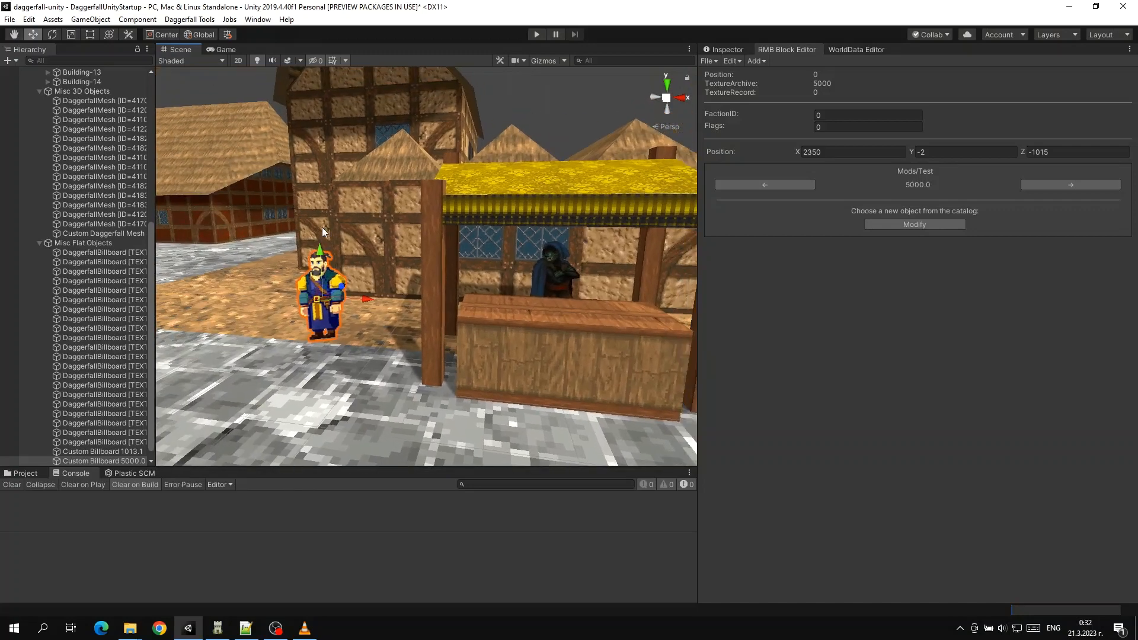
{"action": "left_click", "coordinate": [564, 272]}
{"action": "right_click_drag", "start_coordinate": [502, 283], "coordinate": [521, 321]}
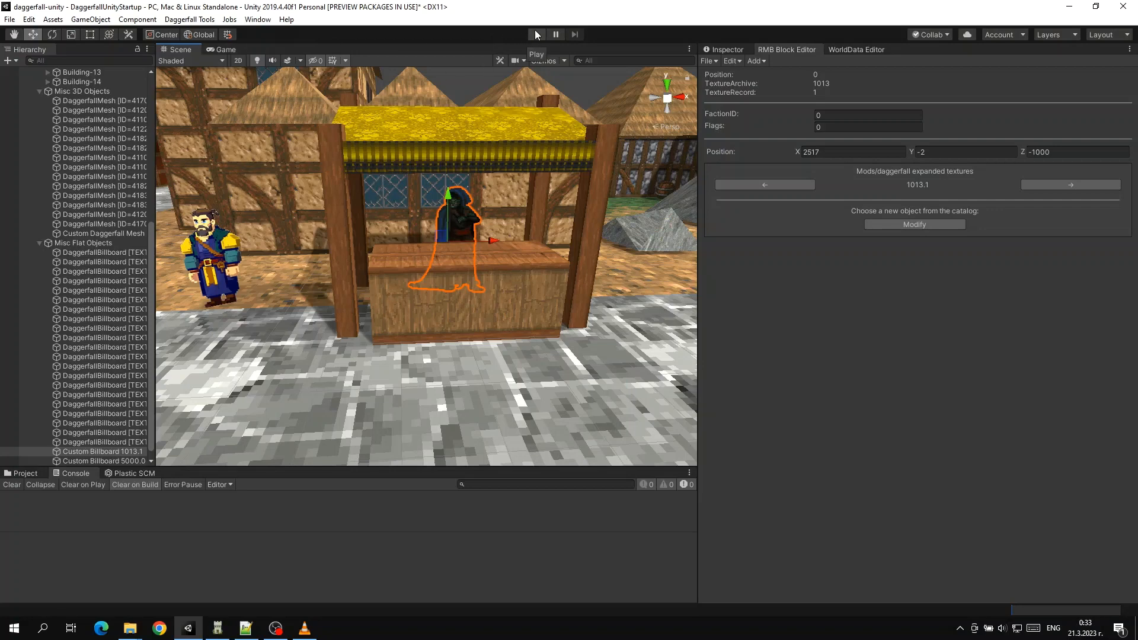
{"action": "mouse_move", "coordinate": [479, 223]}
{"action": "right_mouse_down"}
{"action": "mouse_move", "coordinate": [436, 222]}
{"action": "mouse_move", "coordinate": [467, 222]}
{"action": "right_mouse_up"}
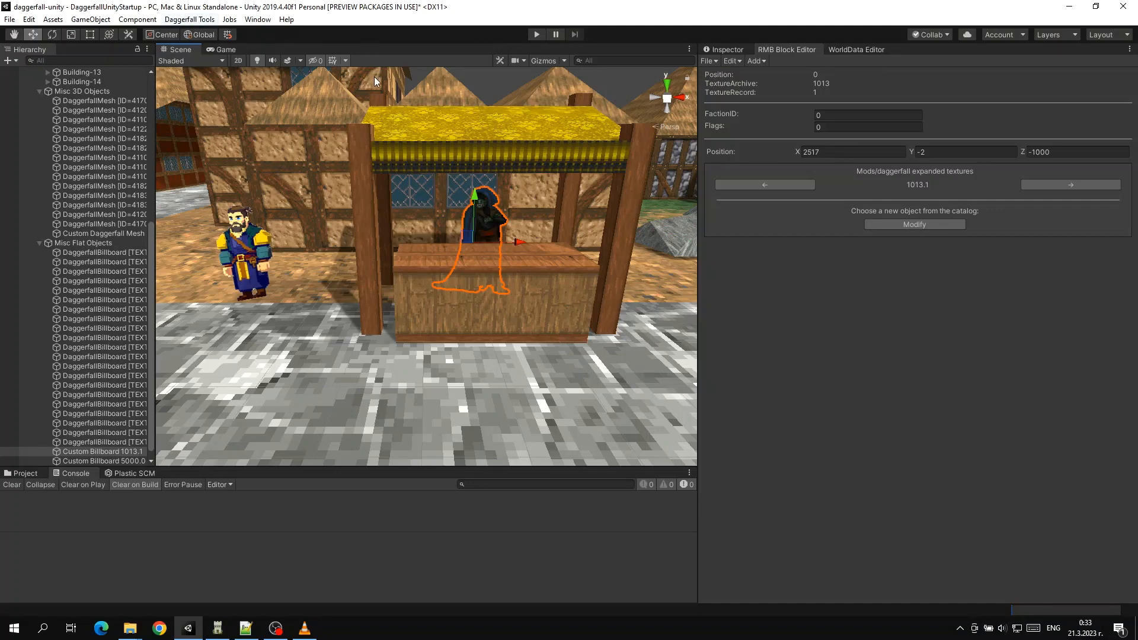
{"action": "left_click", "coordinate": [225, 51]}
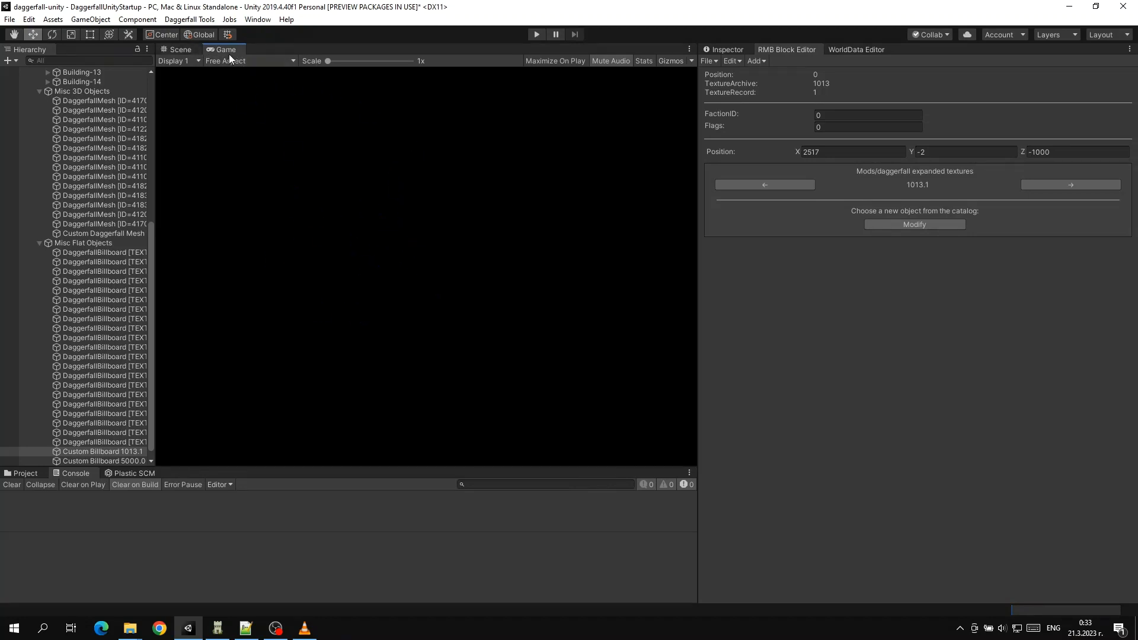
{"action": "left_click", "coordinate": [176, 49]}
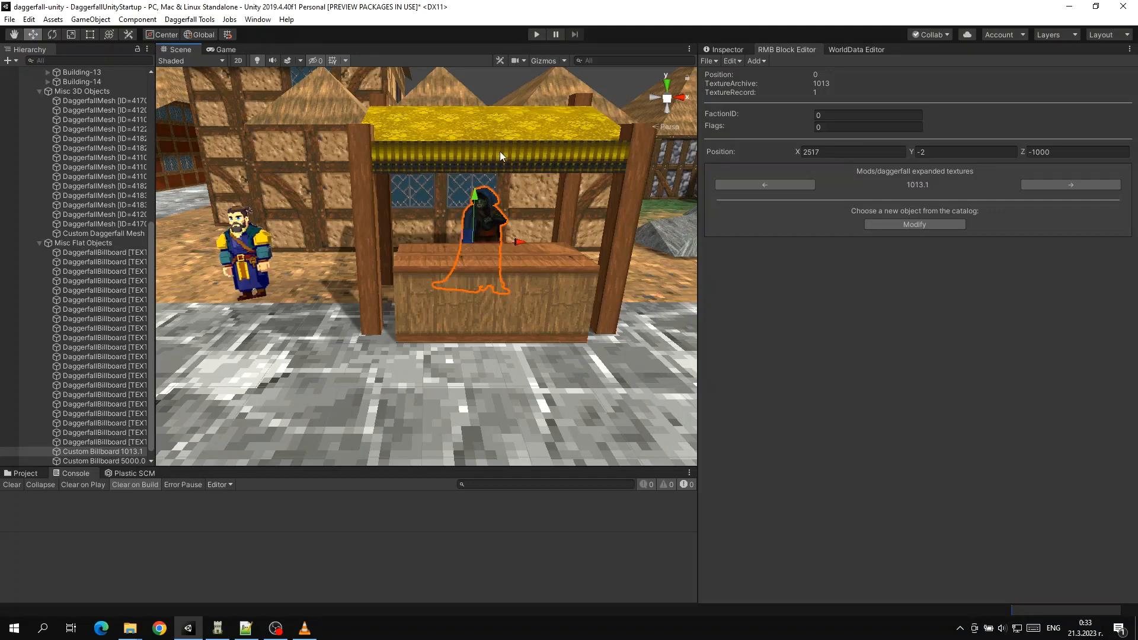
Step: Examine the hooded 1013.1 flat behind the stall's counter up close
{"action": "right_click_drag", "start_coordinate": [479, 173], "coordinate": [504, 191]}
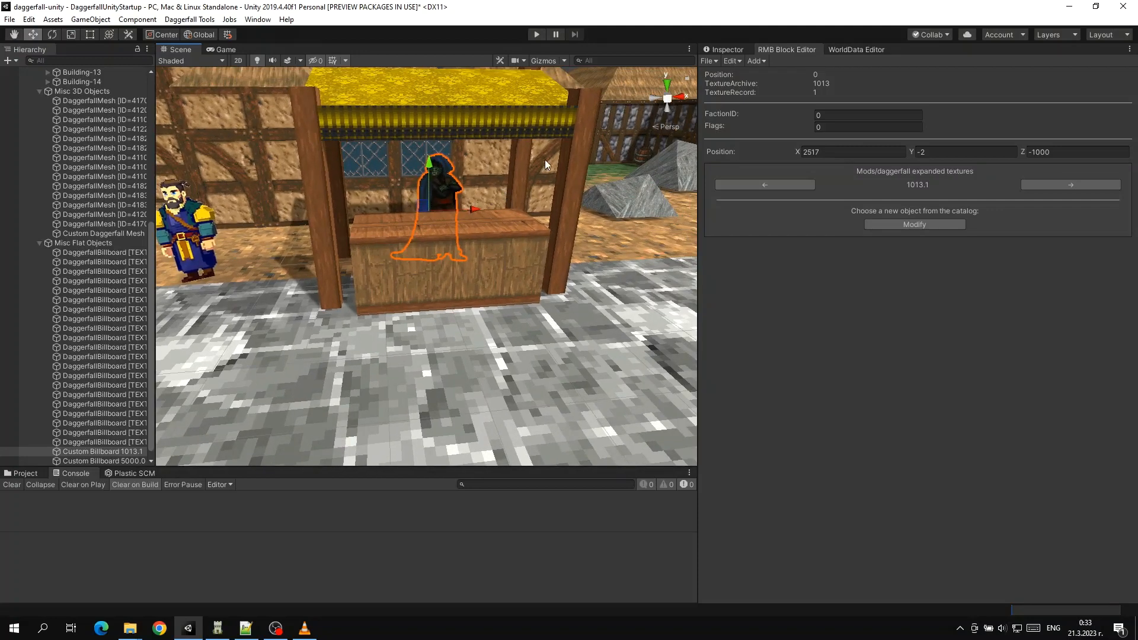
{"action": "mouse_move", "coordinate": [542, 222]}
{"action": "right_mouse_down"}
{"action": "mouse_move", "coordinate": [521, 180]}
{"action": "mouse_move", "coordinate": [528, 140]}
{"action": "mouse_move", "coordinate": [543, 194]}
{"action": "mouse_move", "coordinate": [549, 122]}
{"action": "mouse_move", "coordinate": [543, 241]}
{"action": "mouse_move", "coordinate": [545, 223]}
{"action": "right_mouse_up"}
{"action": "key", "text": "w"}
{"action": "key", "text": "s"}
{"action": "key", "text": "s"}
{"action": "key", "text": "w"}
{"action": "key", "text": "s"}
{"action": "scroll", "coordinate": [71, 148], "scroll_direction": "up", "scroll_amount": 9}
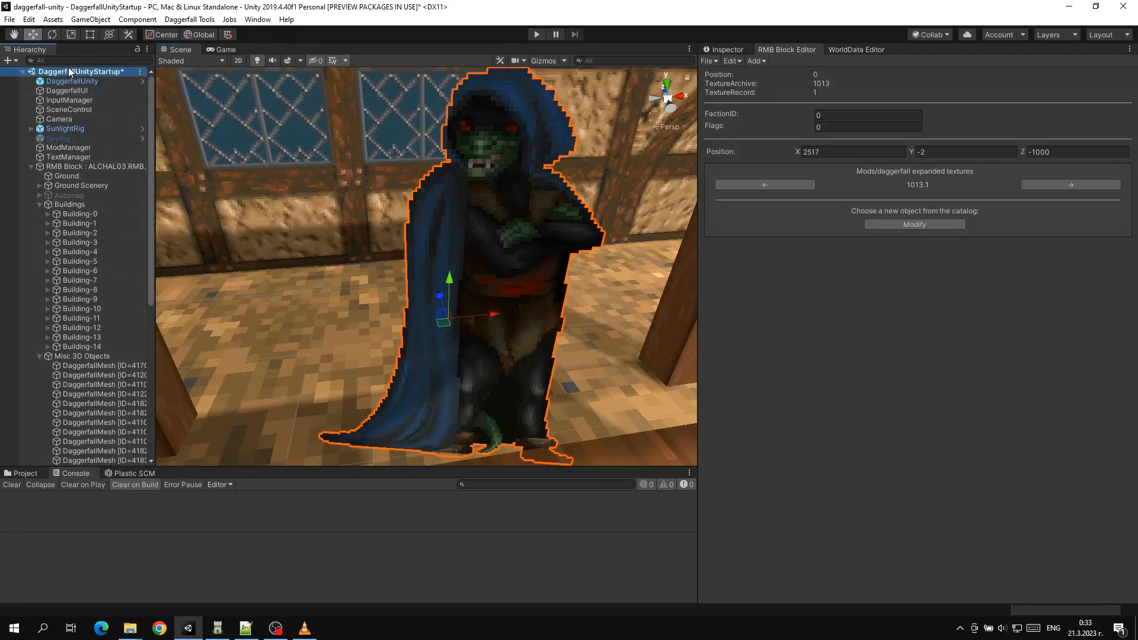
{"action": "left_click", "coordinate": [43, 73]}
{"action": "left_click", "coordinate": [499, 271]}
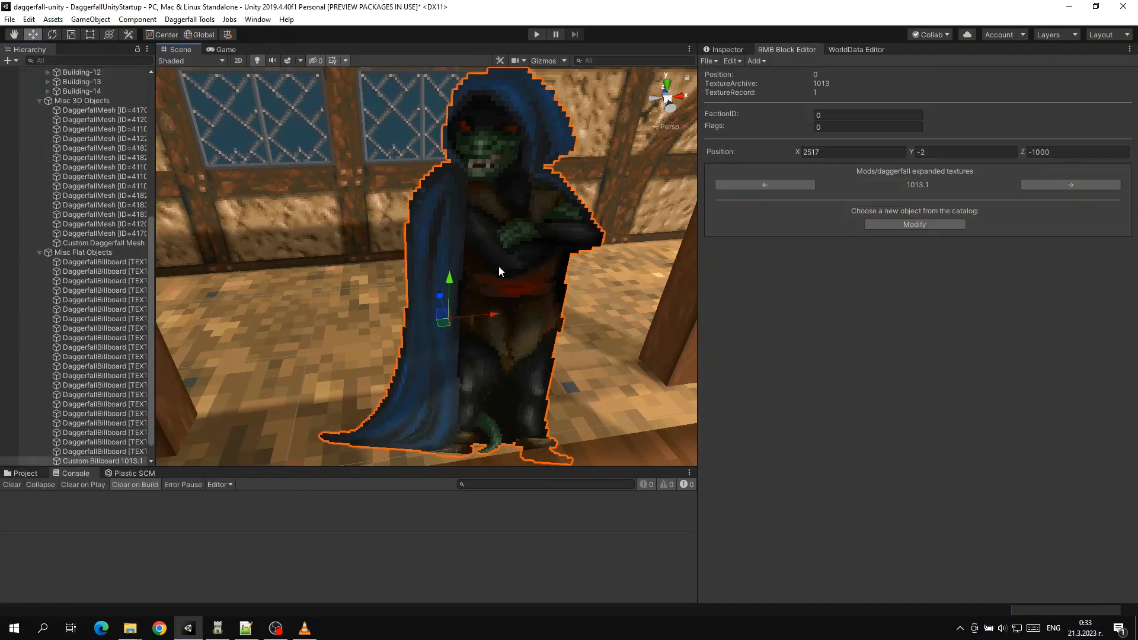
Step: Cycle the selected 1013.1 flat through the following catalog items, including 1014.4, 1014.0, 1015.0 and 1016.2, and step back one item
{"action": "left_click", "coordinate": [1051, 186]}
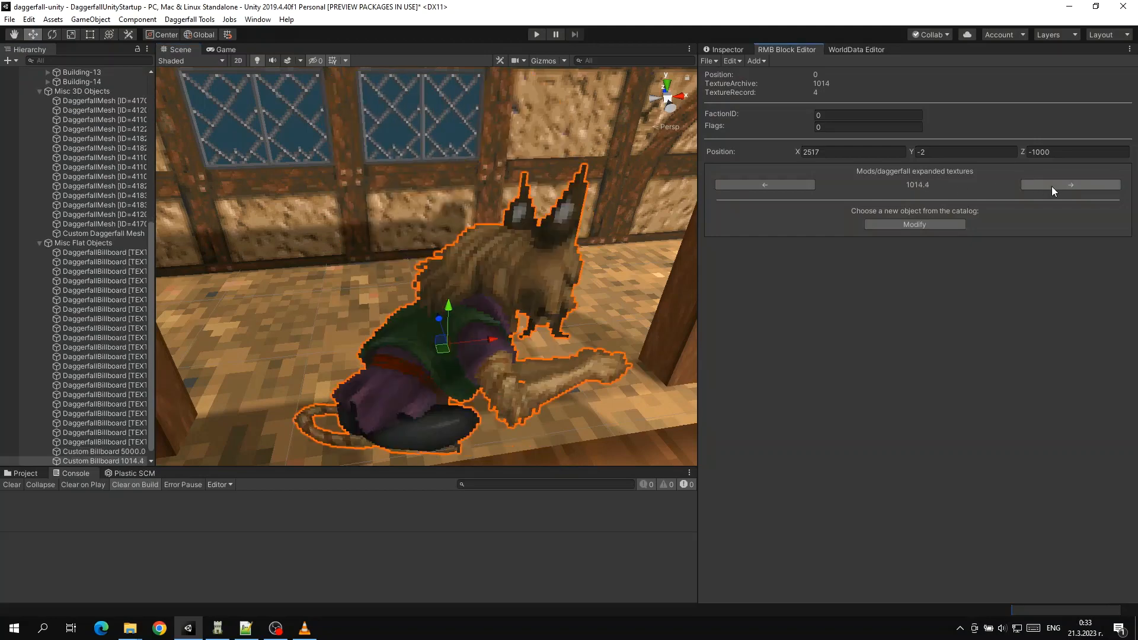
{"action": "left_click", "coordinate": [1051, 187]}
{"action": "left_click", "coordinate": [1052, 186]}
{"action": "left_click", "coordinate": [1052, 186]}
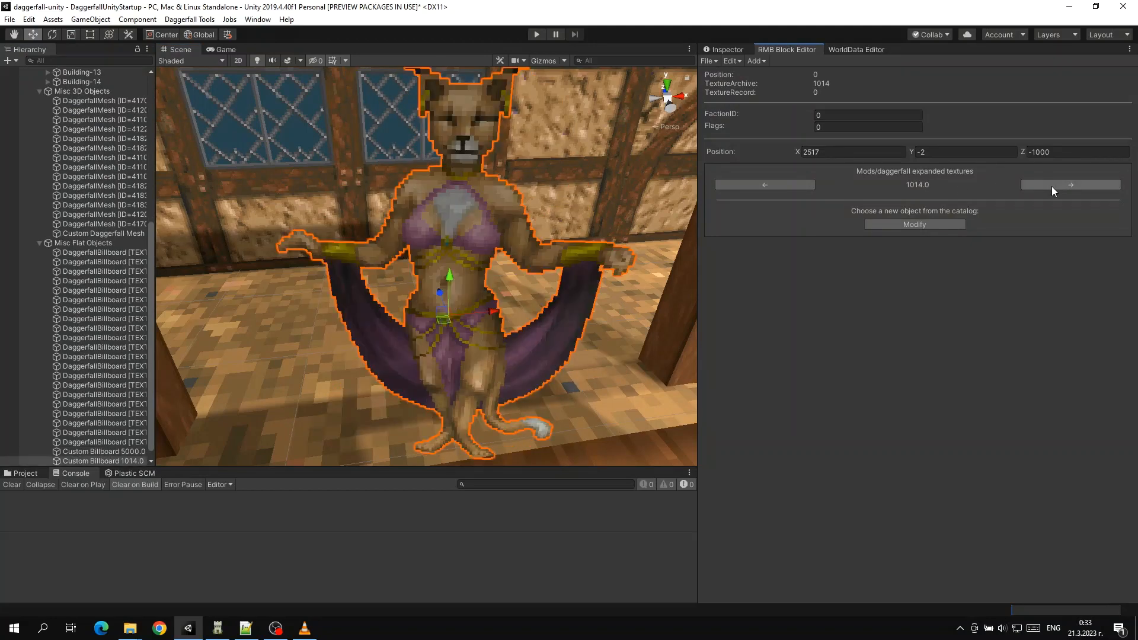
{"action": "left_click", "coordinate": [1051, 186]}
{"action": "left_click", "coordinate": [1051, 186]}
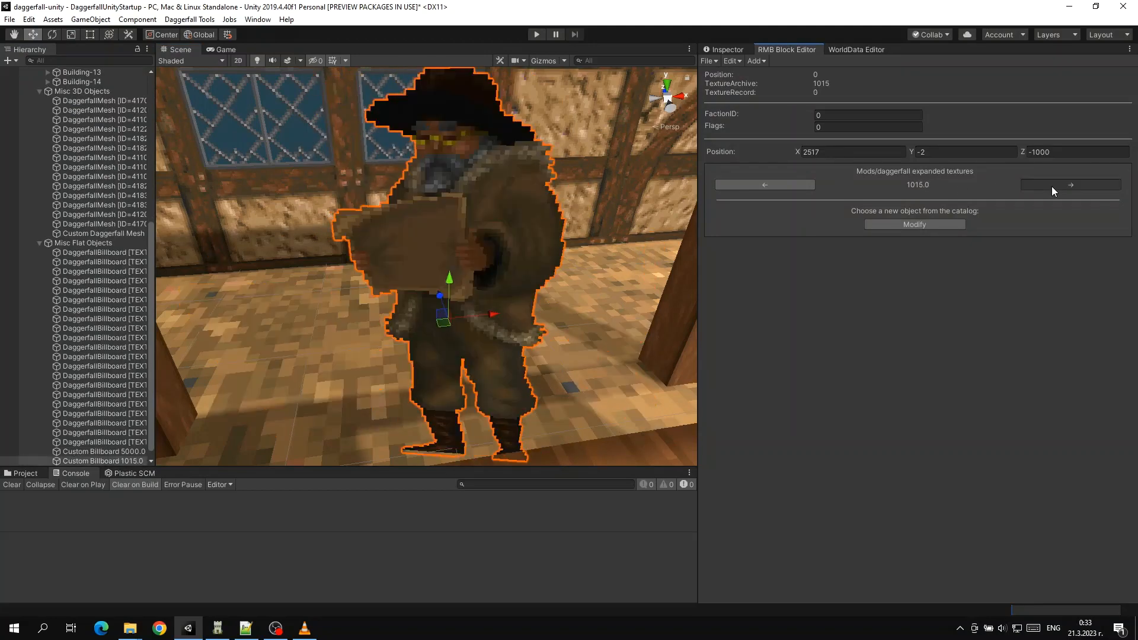
{"action": "left_click", "coordinate": [1051, 186]}
{"action": "left_click", "coordinate": [1052, 186]}
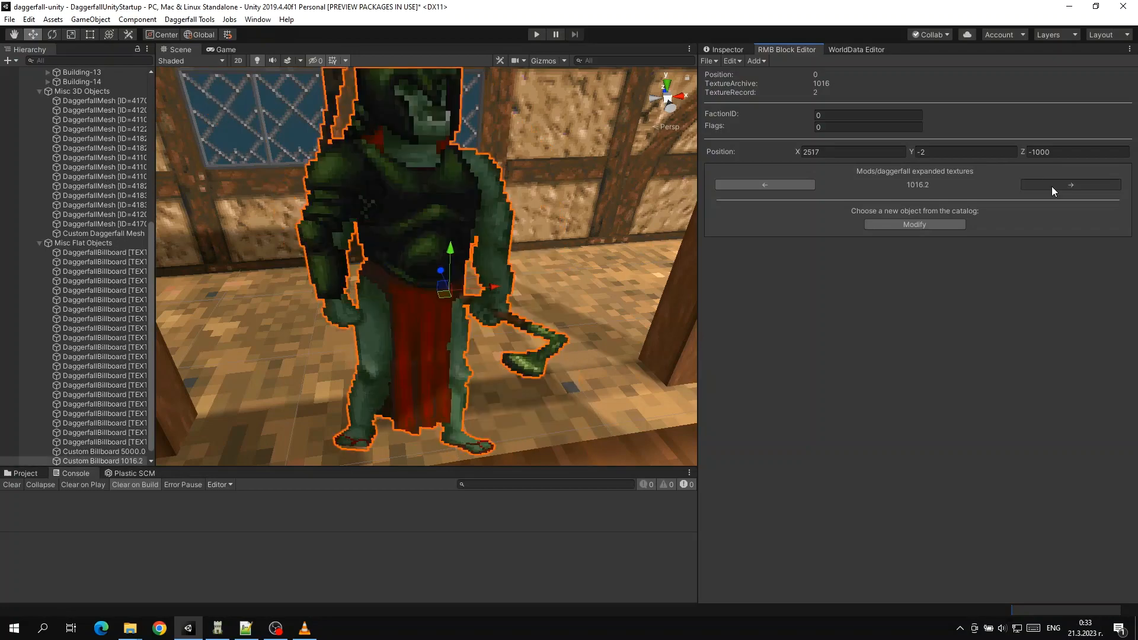
{"action": "left_click", "coordinate": [1051, 186]}
{"action": "left_click", "coordinate": [795, 182]}
Step: Open the Buildings Catalog settings and preview building 013 in the House1 type A subcategory of Houses
{"action": "right_click_drag", "start_coordinate": [511, 217], "coordinate": [551, 205]}
{"action": "key", "text": "s"}
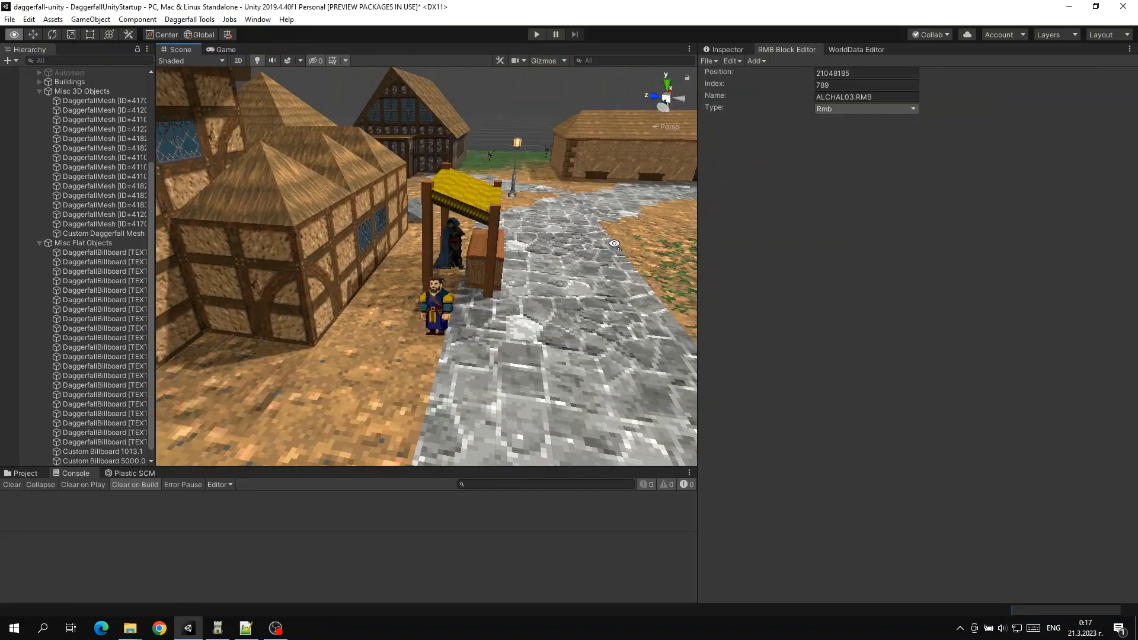
{"action": "right_click_drag", "start_coordinate": [355, 254], "coordinate": [357, 280]}
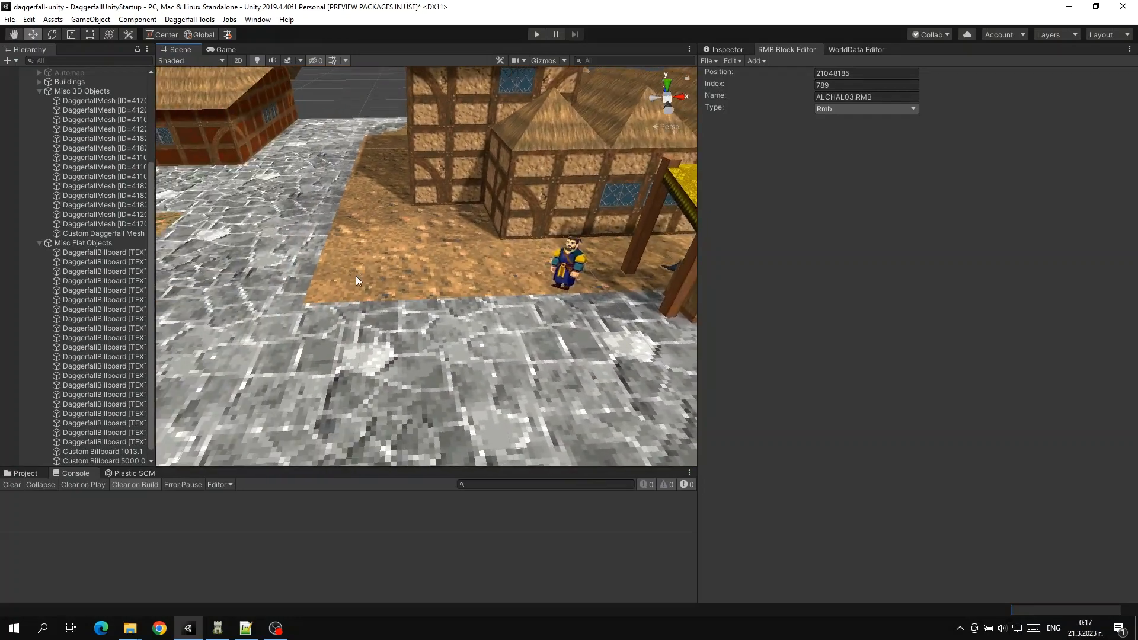
{"action": "left_click", "coordinate": [710, 61]}
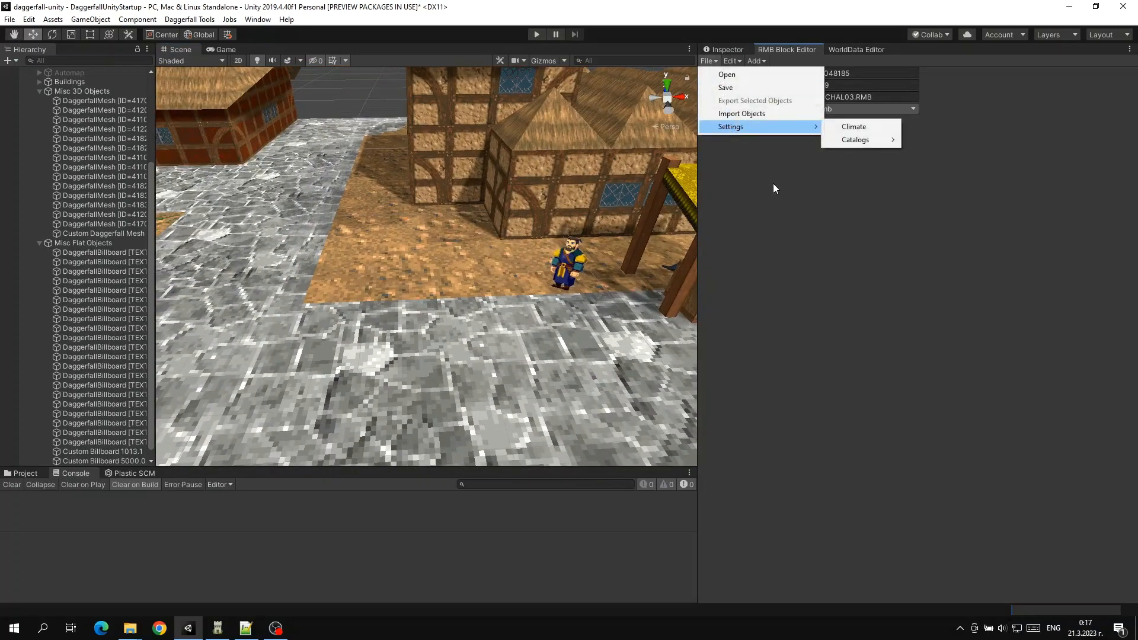
{"action": "mouse_move", "coordinate": [871, 144]}
{"action": "left_click", "coordinate": [951, 162]}
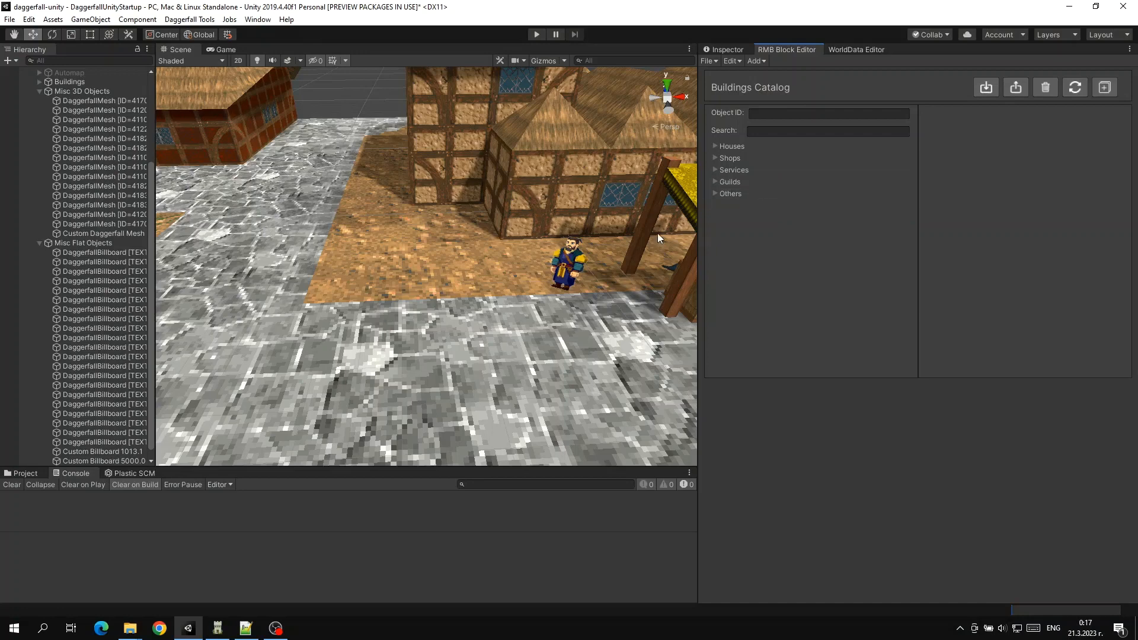
{"action": "left_click", "coordinate": [740, 146]}
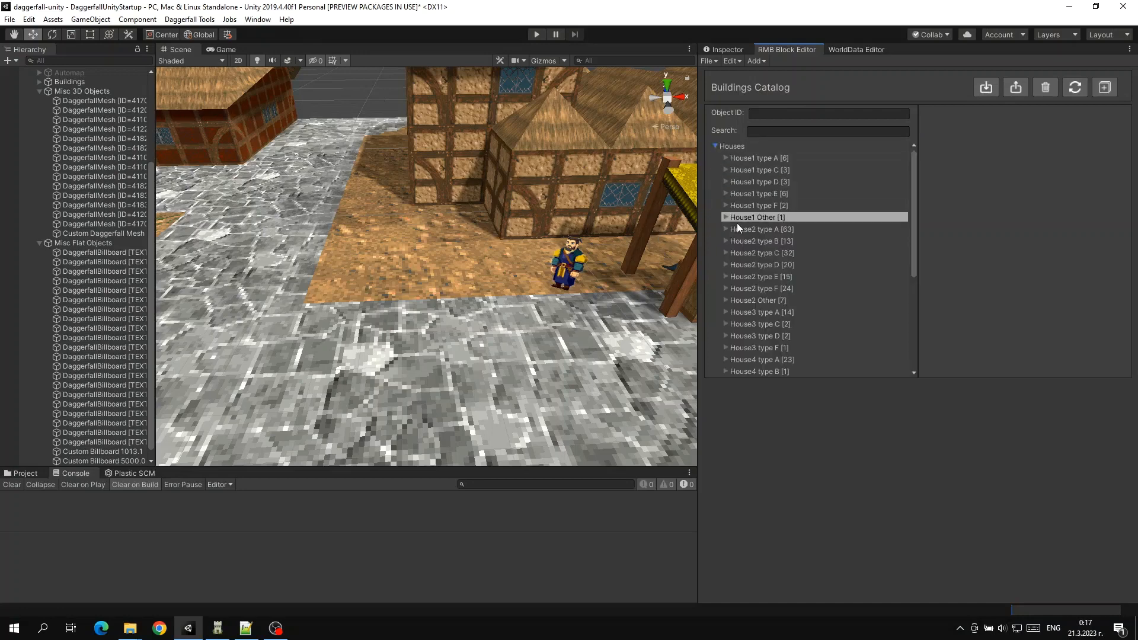
{"action": "left_click", "coordinate": [754, 159]}
{"action": "left_click", "coordinate": [762, 173]}
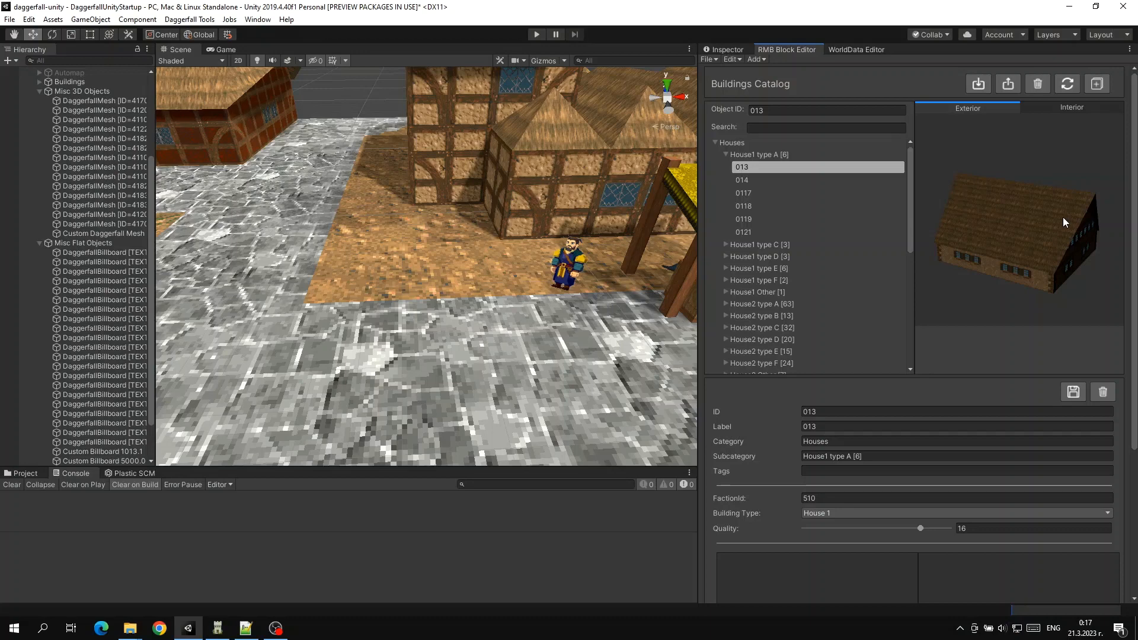
Step: Examine building 013's properties and its exterior and interior previews, including the exterior from another angle
{"action": "scroll", "coordinate": [951, 301], "scroll_direction": "down", "scroll_amount": 5}
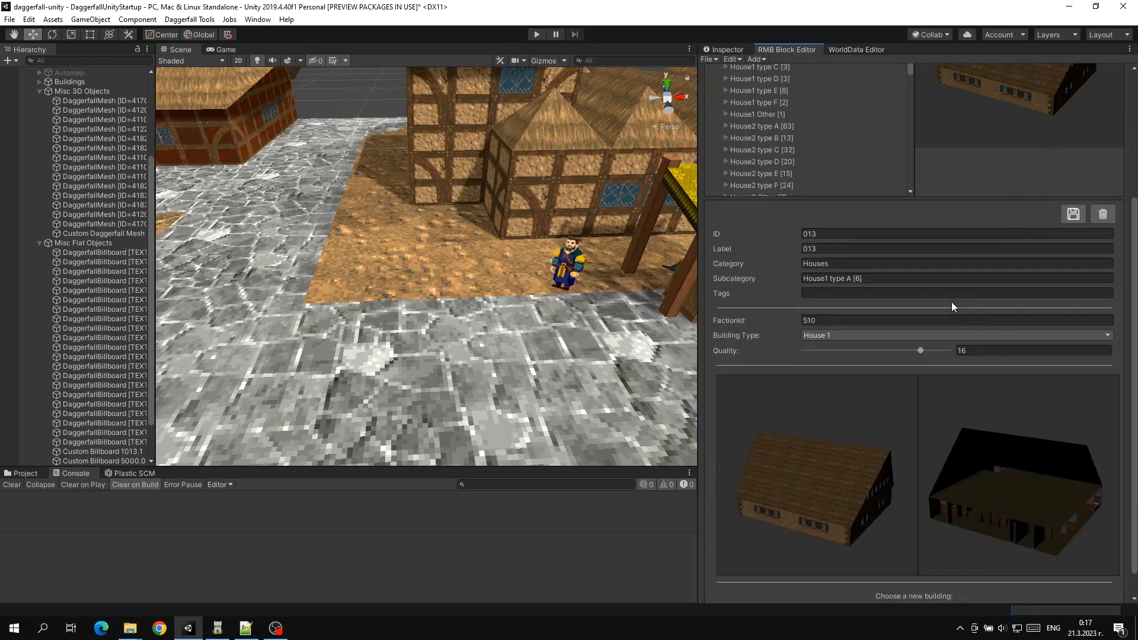
{"action": "scroll", "coordinate": [950, 301], "scroll_direction": "up", "scroll_amount": 5}
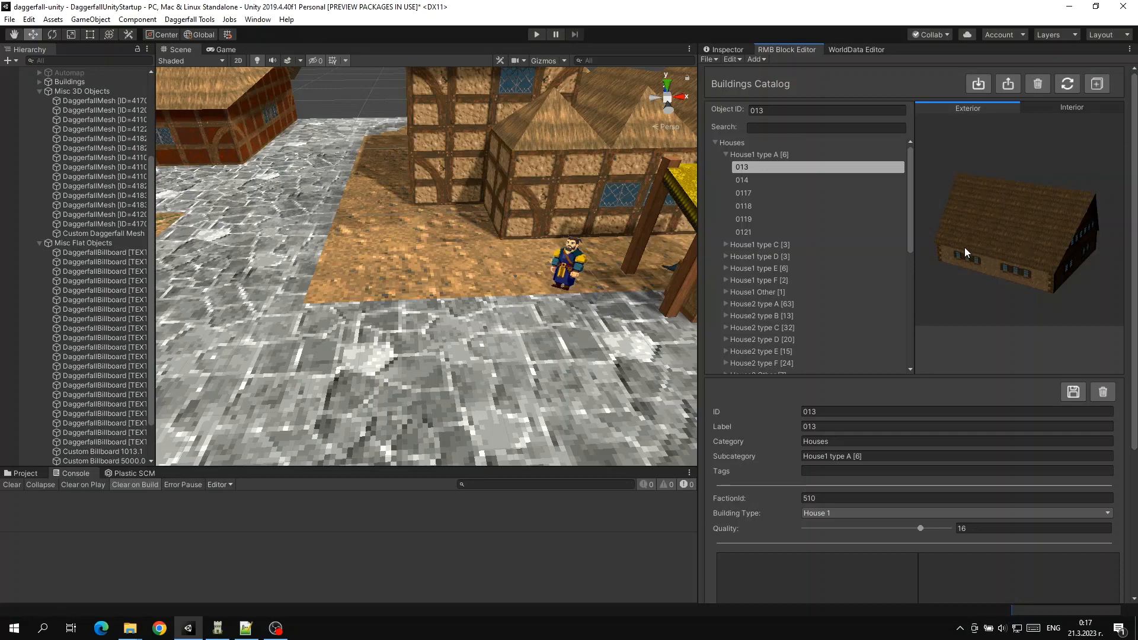
{"action": "left_click_drag", "start_coordinate": [911, 189], "coordinate": [898, 165]}
{"action": "scroll", "coordinate": [885, 329], "scroll_direction": "down", "scroll_amount": 3}
{"action": "scroll", "coordinate": [898, 317], "scroll_direction": "up", "scroll_amount": 3}
{"action": "left_click_drag", "start_coordinate": [1038, 236], "coordinate": [986, 230]}
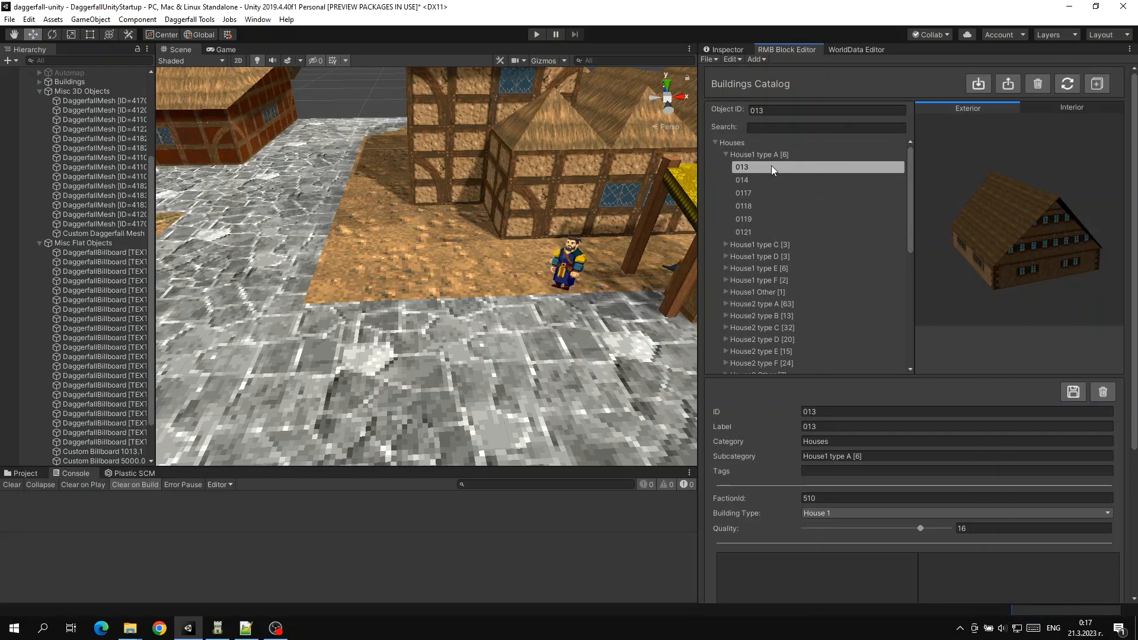
Step: Browse the Houses subcategories, open building 014 in House1 type A, and rotate its exterior preview
{"action": "left_click", "coordinate": [725, 155]}
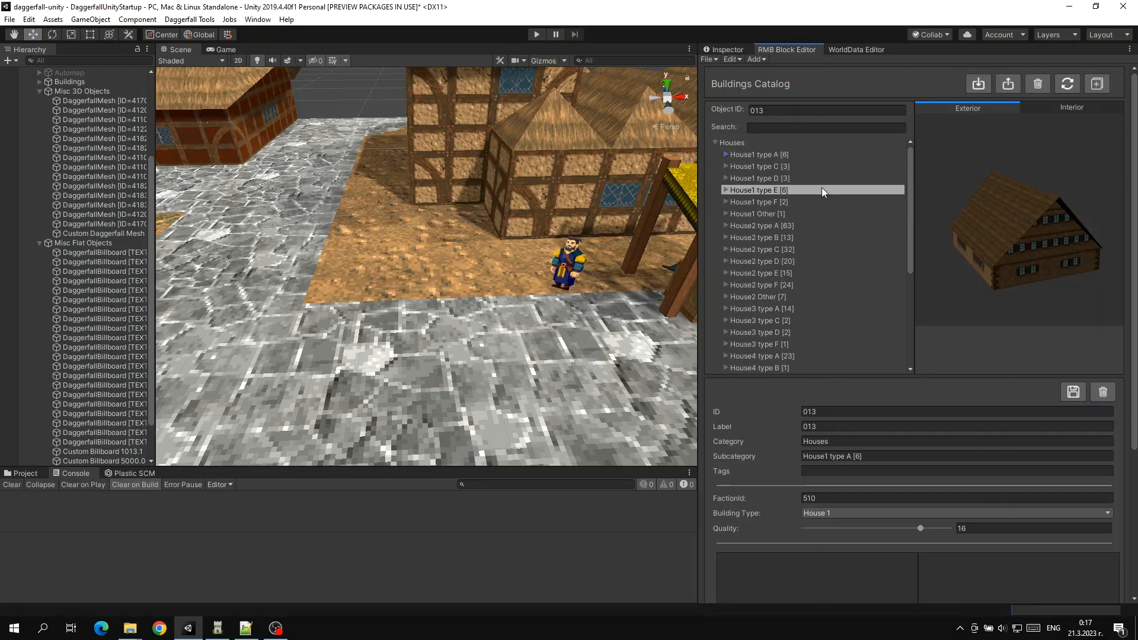
{"action": "scroll", "coordinate": [823, 184], "scroll_direction": "down", "scroll_amount": 5}
{"action": "scroll", "coordinate": [1109, 223], "scroll_direction": "up", "scroll_amount": 5}
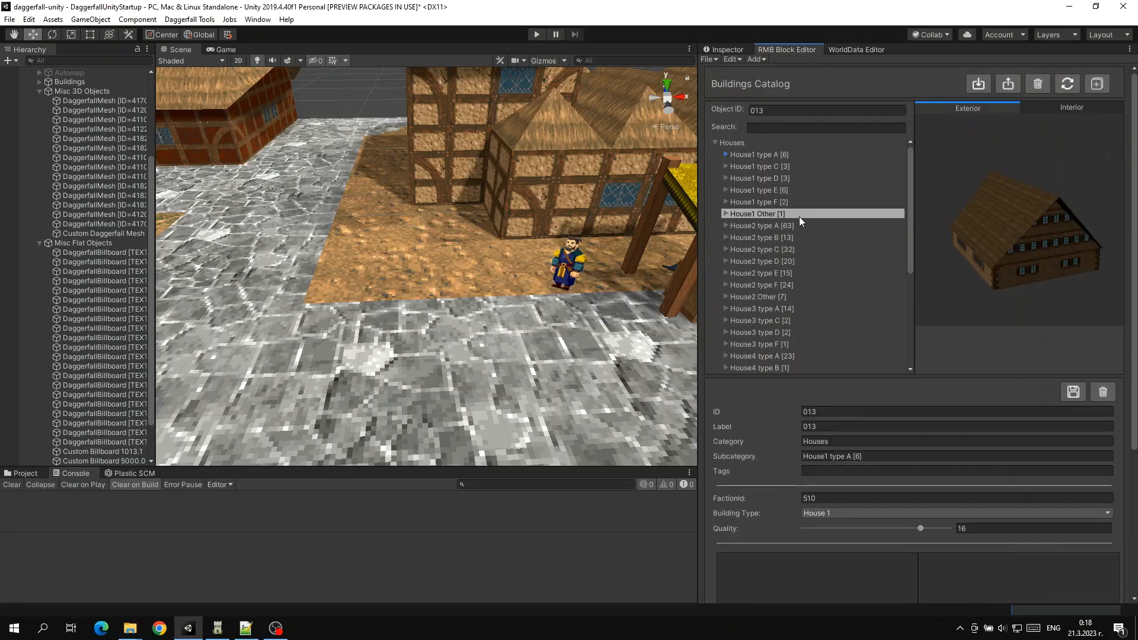
{"action": "left_click", "coordinate": [756, 156]}
{"action": "left_click", "coordinate": [771, 180]}
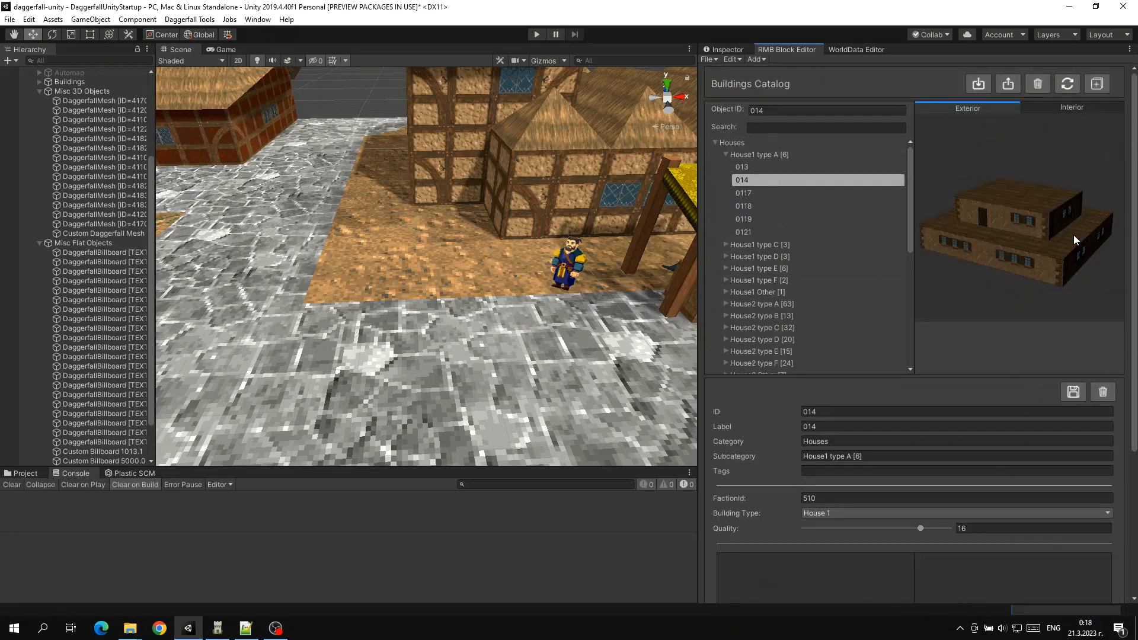
{"action": "left_click_drag", "start_coordinate": [1073, 234], "coordinate": [995, 228]}
Step: Examine building 014's exterior and interior from different angles in the item's detail previews
{"action": "scroll", "coordinate": [898, 353], "scroll_direction": "down", "scroll_amount": 3}
{"action": "scroll", "coordinate": [921, 418], "scroll_direction": "down", "scroll_amount": 5}
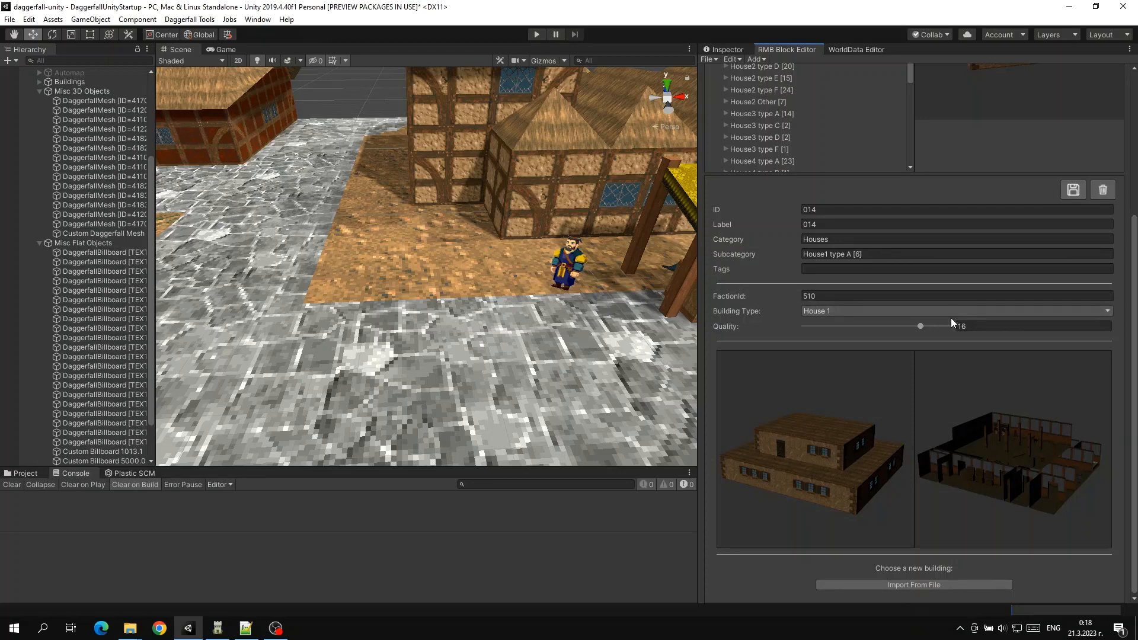
{"action": "left_click_drag", "start_coordinate": [846, 451], "coordinate": [759, 418]}
{"action": "left_click_drag", "start_coordinate": [999, 457], "coordinate": [963, 461]}
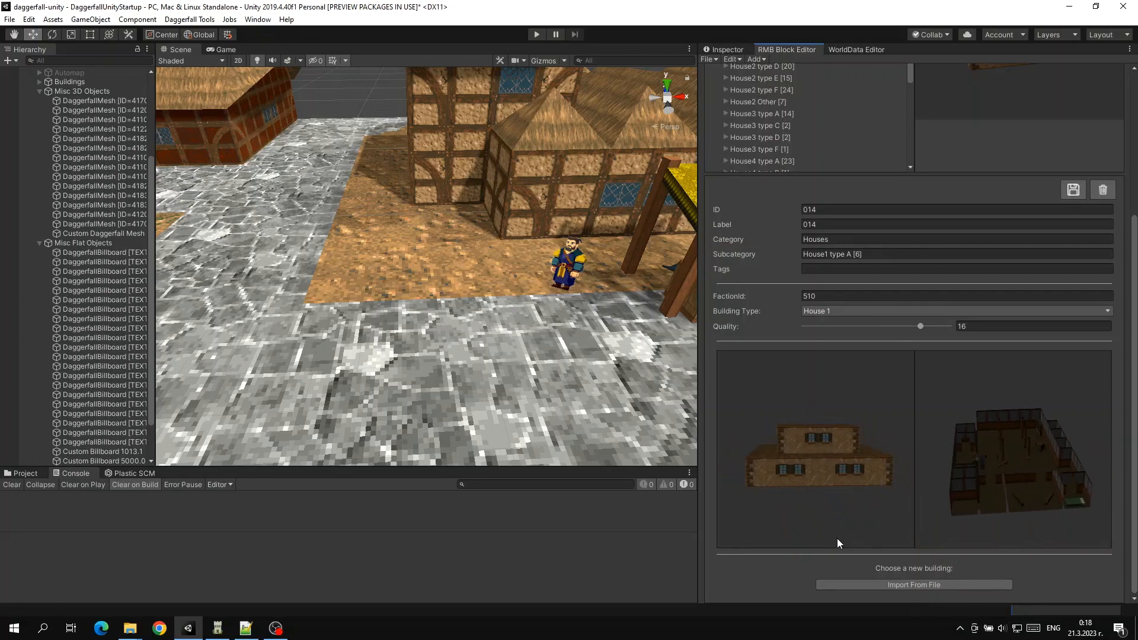
Step: Import properties, exterior and interior data from oblivion-building.json into catalog building 014
{"action": "left_click", "coordinate": [904, 584]}
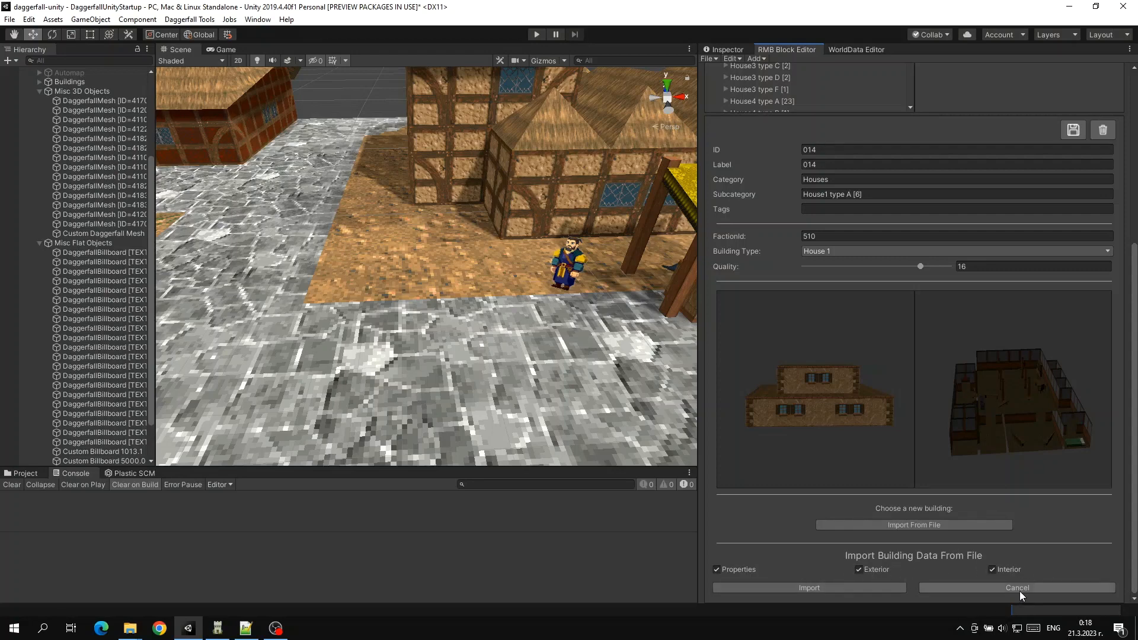
{"action": "left_click", "coordinate": [819, 590]}
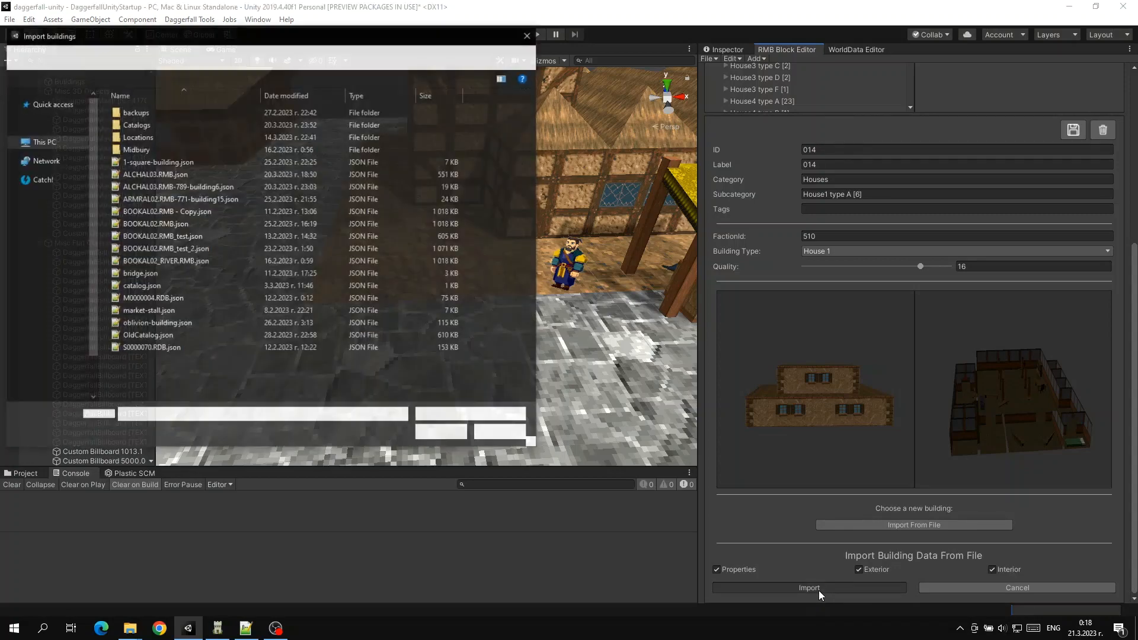
{"action": "left_click", "coordinate": [141, 325]}
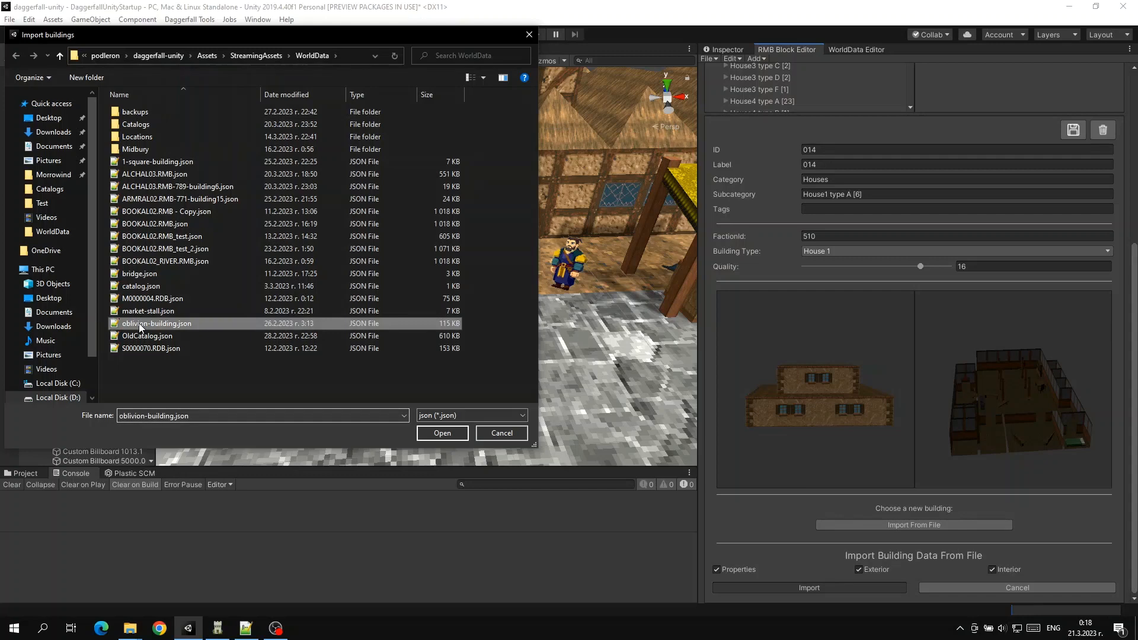
{"action": "left_click", "coordinate": [440, 436]}
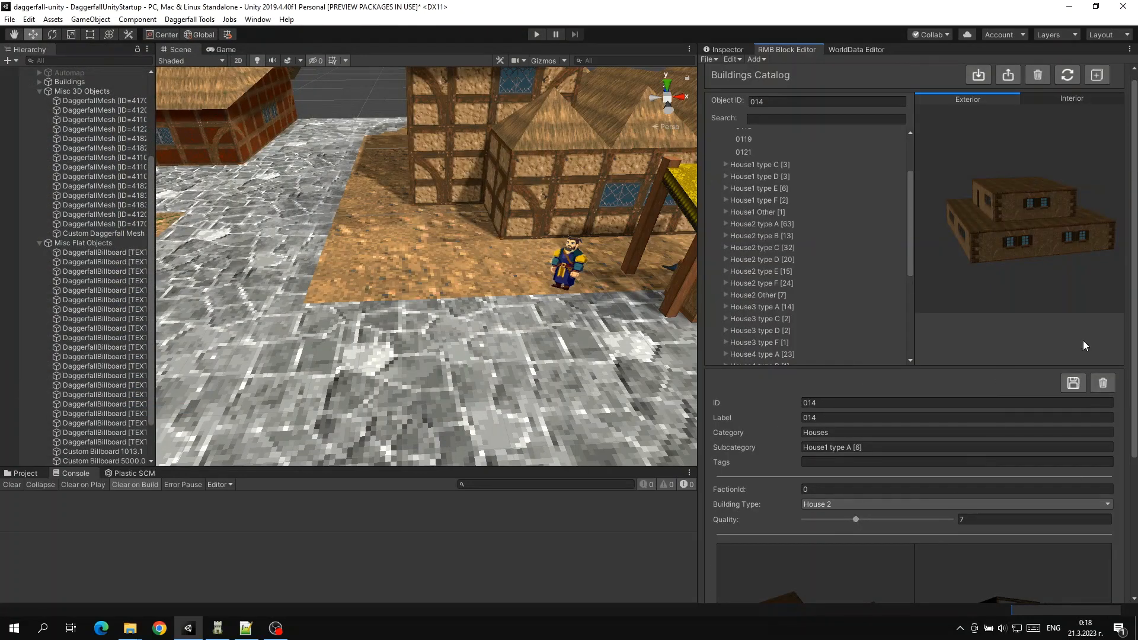
Step: Inspect the imported building's exterior and interior previews from several angles
{"action": "scroll", "coordinate": [1115, 321], "scroll_direction": "down", "scroll_amount": 5}
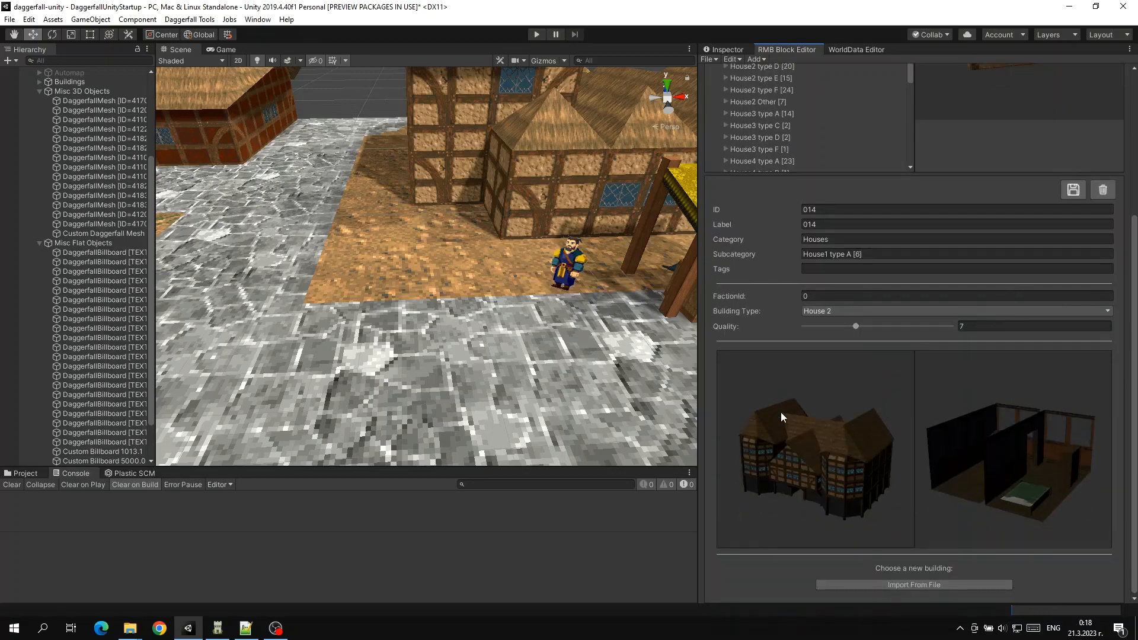
{"action": "left_click_drag", "start_coordinate": [816, 409], "coordinate": [869, 439]}
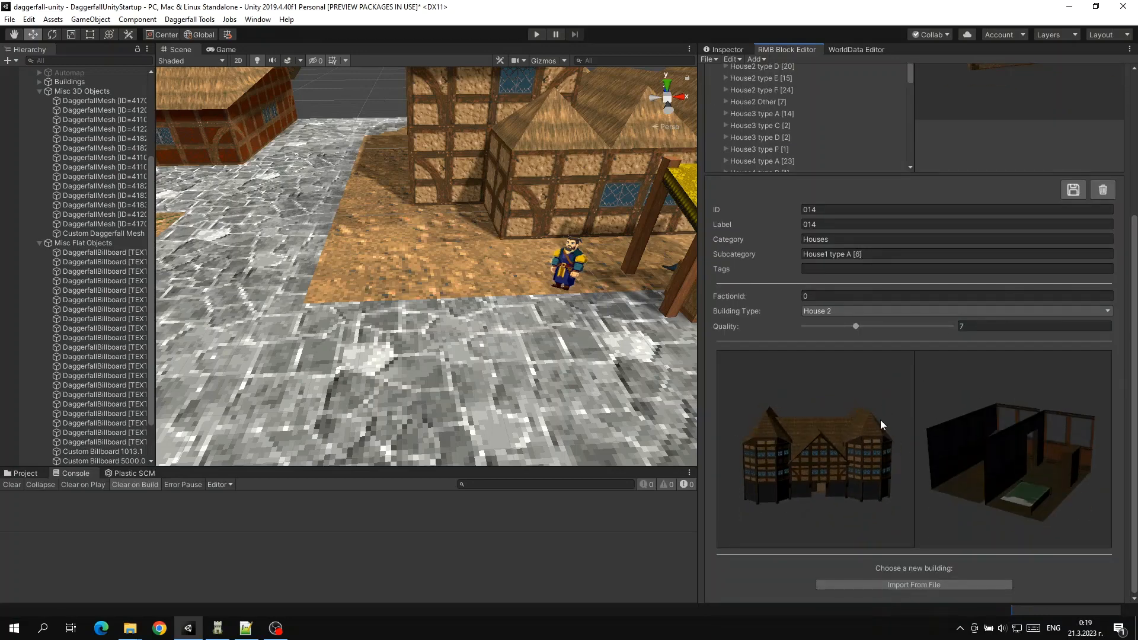
{"action": "left_click_drag", "start_coordinate": [939, 437], "coordinate": [1034, 448]}
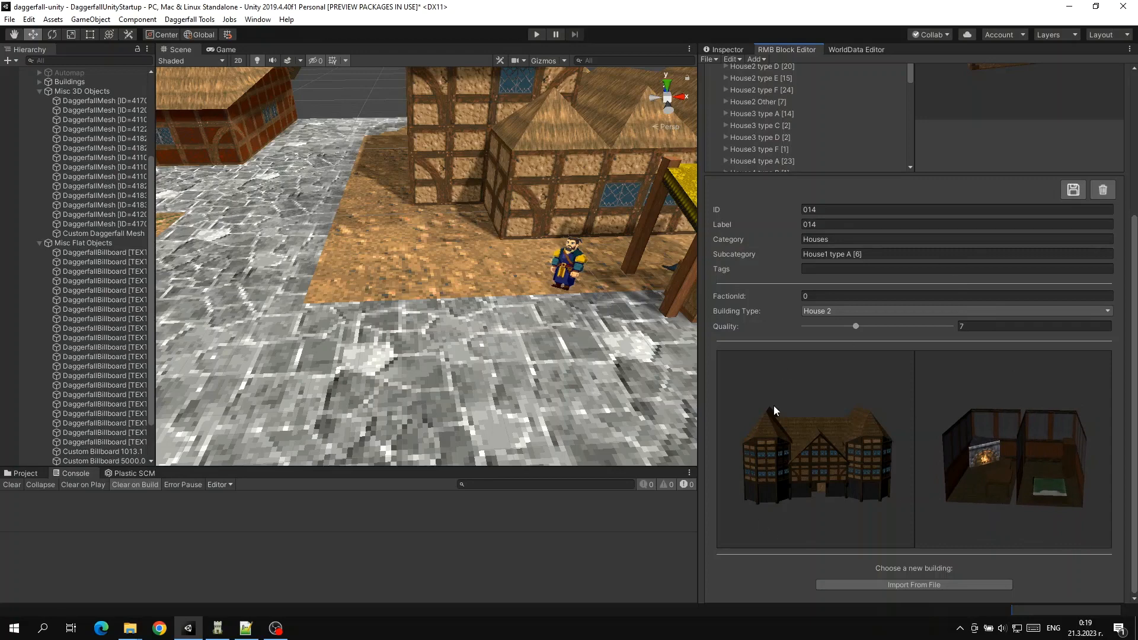
{"action": "left_click_drag", "start_coordinate": [773, 405], "coordinate": [833, 455]}
{"action": "left_click_drag", "start_coordinate": [978, 445], "coordinate": [1017, 475]}
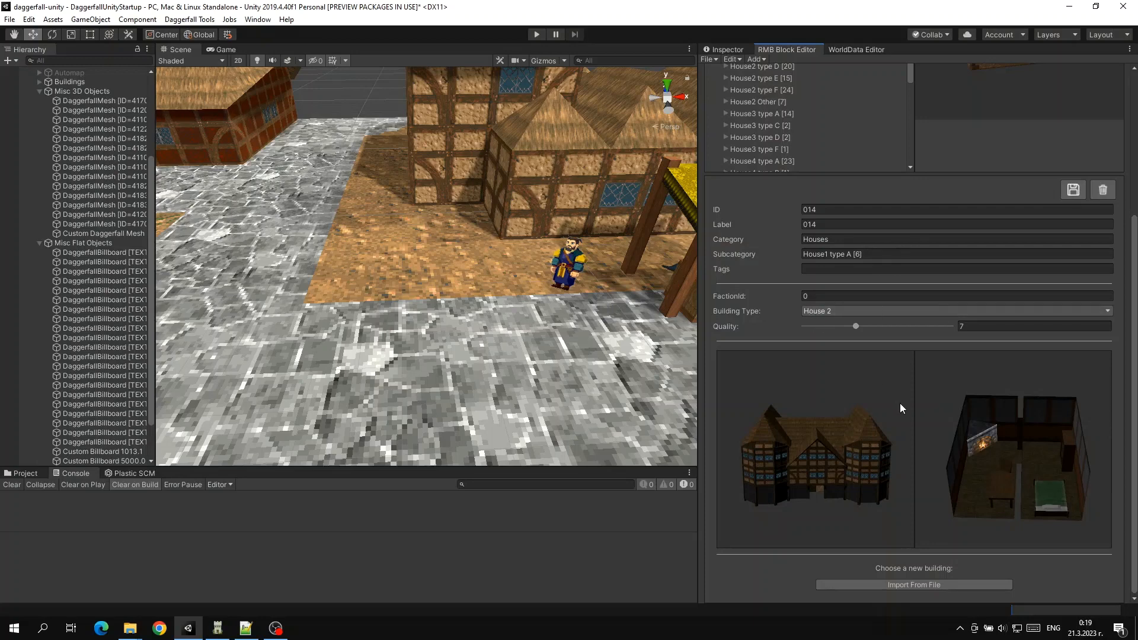
Step: Save the changes to catalog item 014 and check its updated exterior preview
{"action": "scroll", "coordinate": [899, 403], "scroll_direction": "up", "scroll_amount": 8}
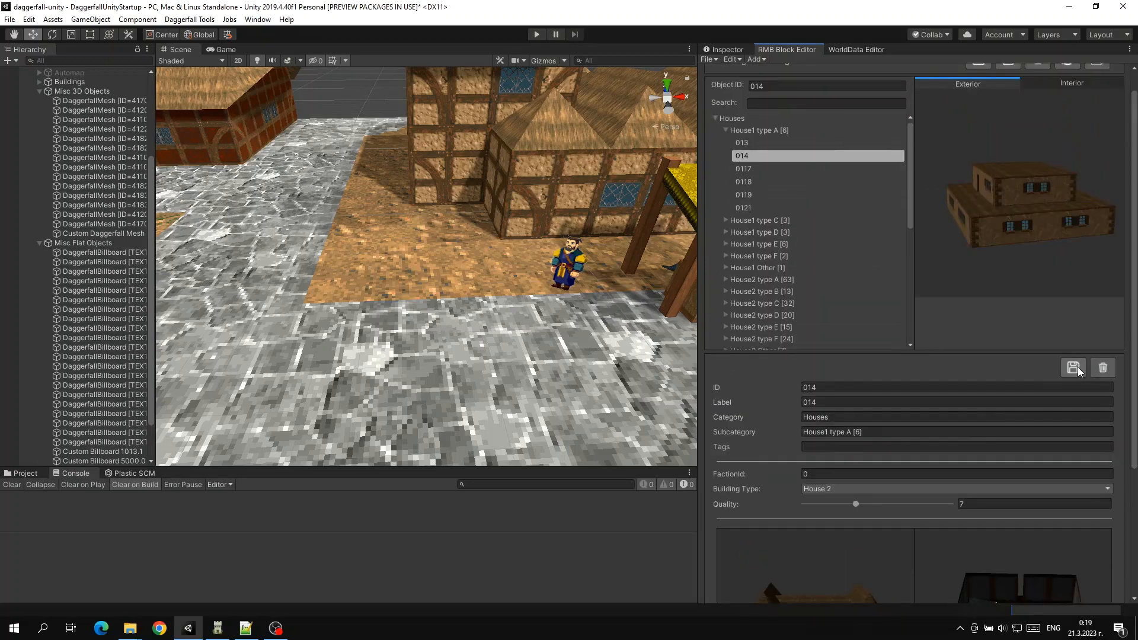
{"action": "left_click", "coordinate": [1076, 371]}
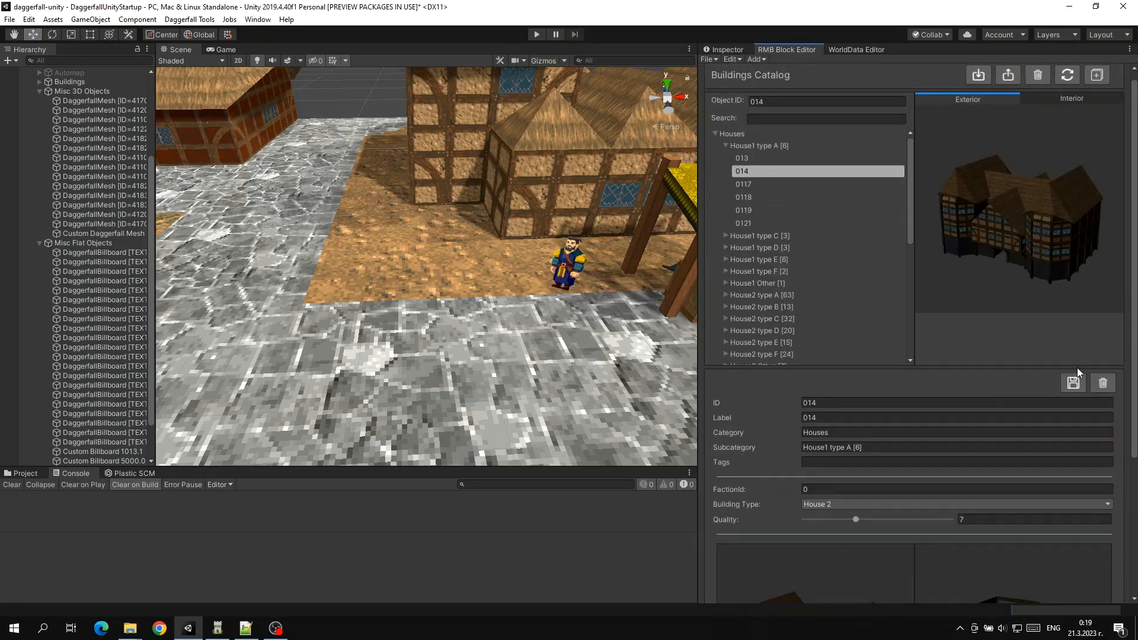
{"action": "left_click_drag", "start_coordinate": [987, 247], "coordinate": [1018, 212]}
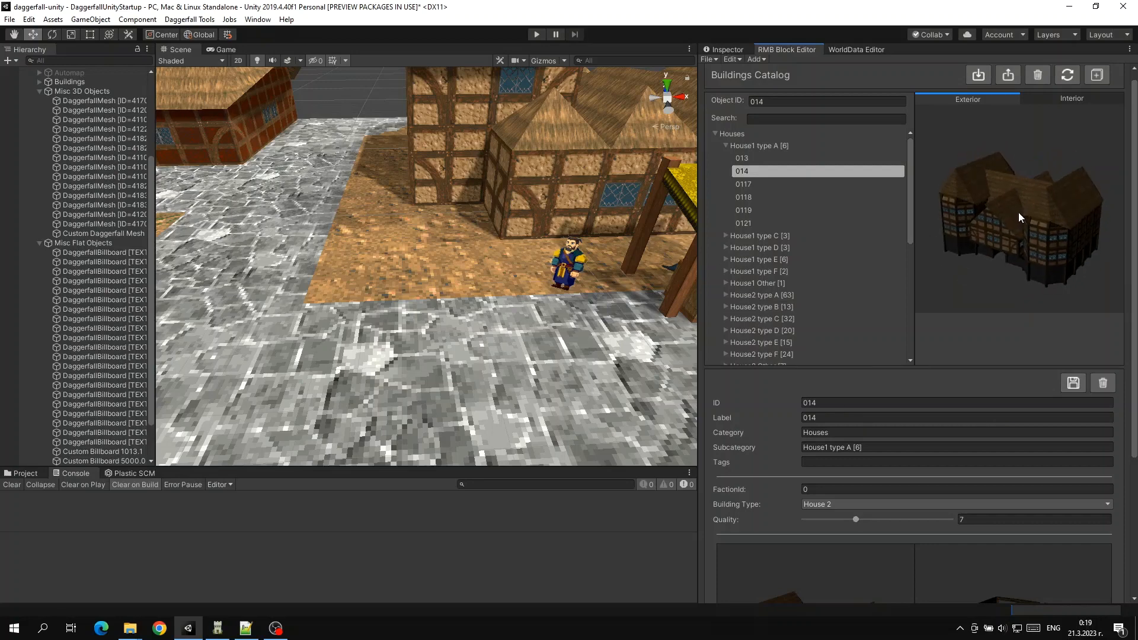
{"action": "scroll", "coordinate": [879, 259], "scroll_direction": "up", "scroll_amount": 1}
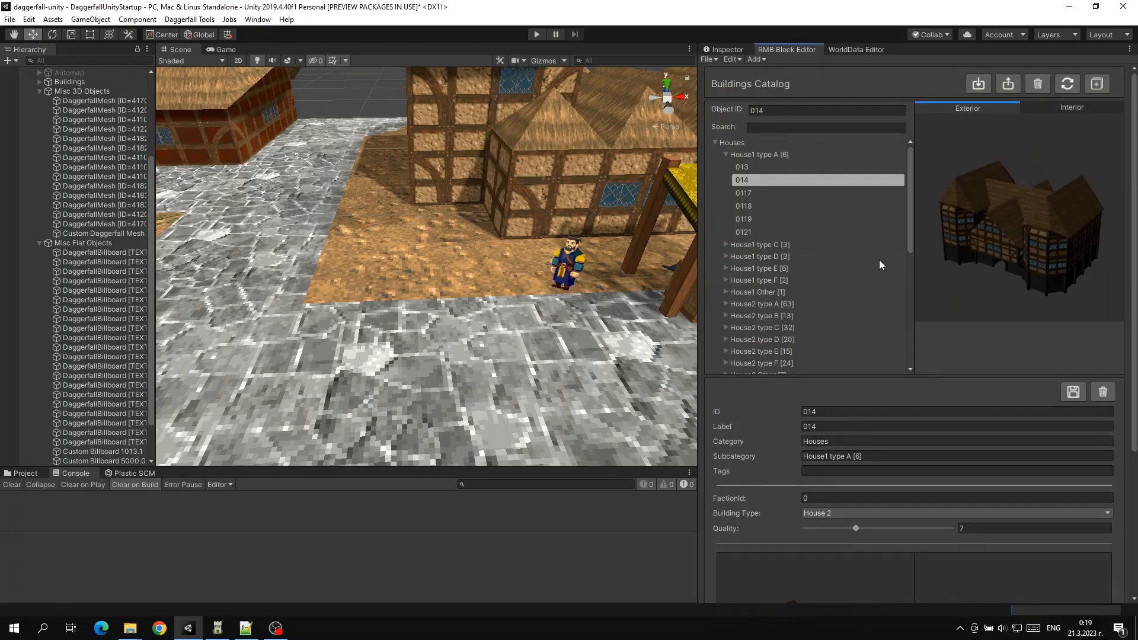
{"action": "mouse_move", "coordinate": [1022, 222]}
{"action": "left_mouse_down"}
{"action": "mouse_move", "coordinate": [1011, 218]}
{"action": "mouse_move", "coordinate": [1021, 207]}
{"action": "left_mouse_up"}
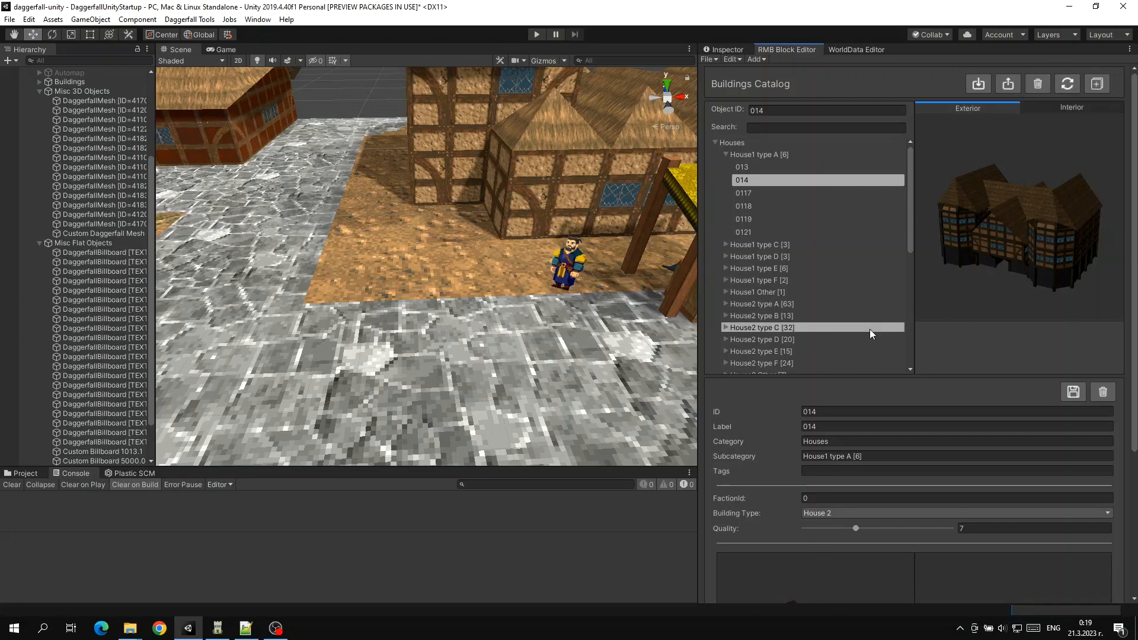
{"action": "left_click", "coordinate": [1096, 84]}
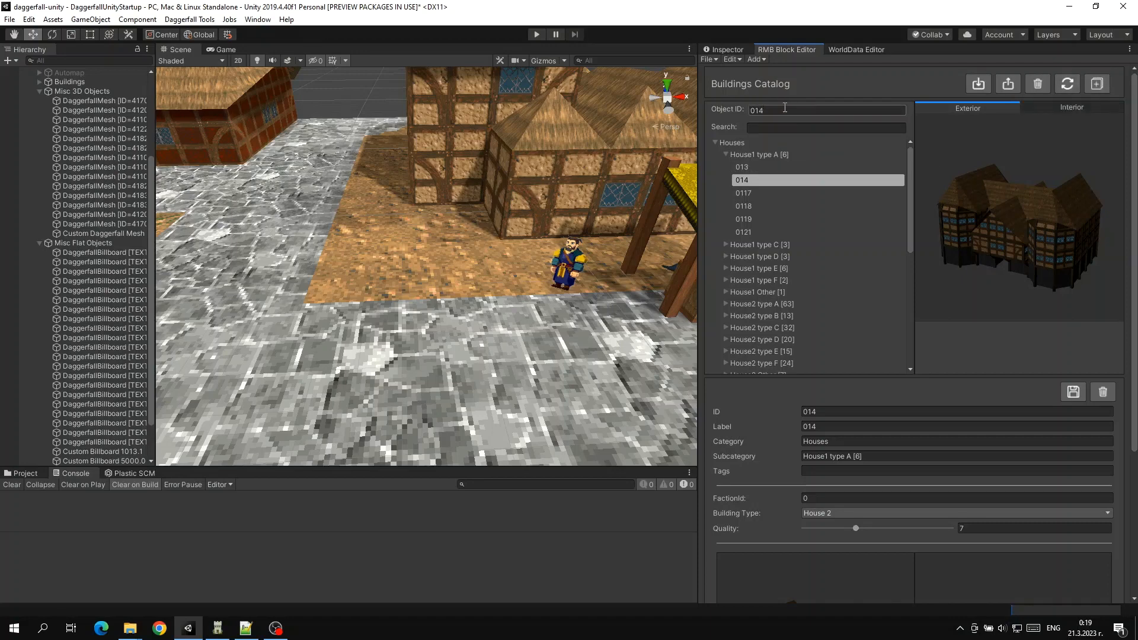
{"action": "left_click", "coordinate": [764, 109]}
{"action": "mouse_move", "coordinate": [995, 188]}
{"action": "left_mouse_down"}
{"action": "mouse_move", "coordinate": [969, 176]}
{"action": "mouse_move", "coordinate": [1022, 178]}
{"action": "mouse_move", "coordinate": [1044, 159]}
{"action": "mouse_move", "coordinate": [1047, 183]}
{"action": "mouse_move", "coordinate": [1010, 186]}
{"action": "left_mouse_up"}
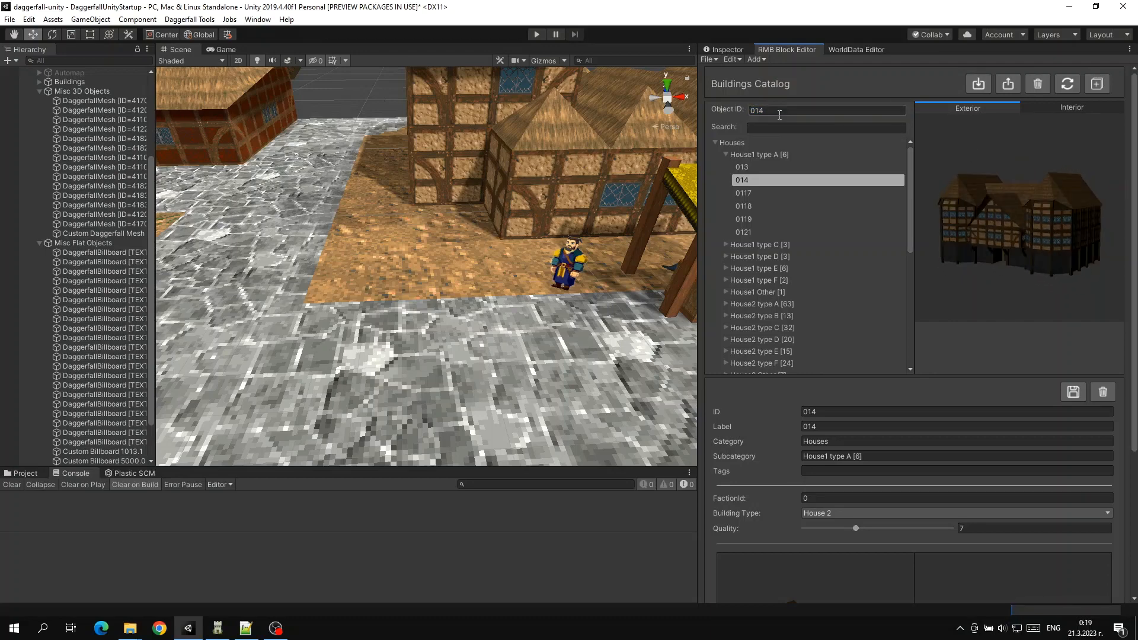
{"action": "left_click_drag", "start_coordinate": [779, 111], "coordinate": [725, 111]}
{"action": "left_click", "coordinate": [726, 155]}
{"action": "left_click", "coordinate": [715, 143]}
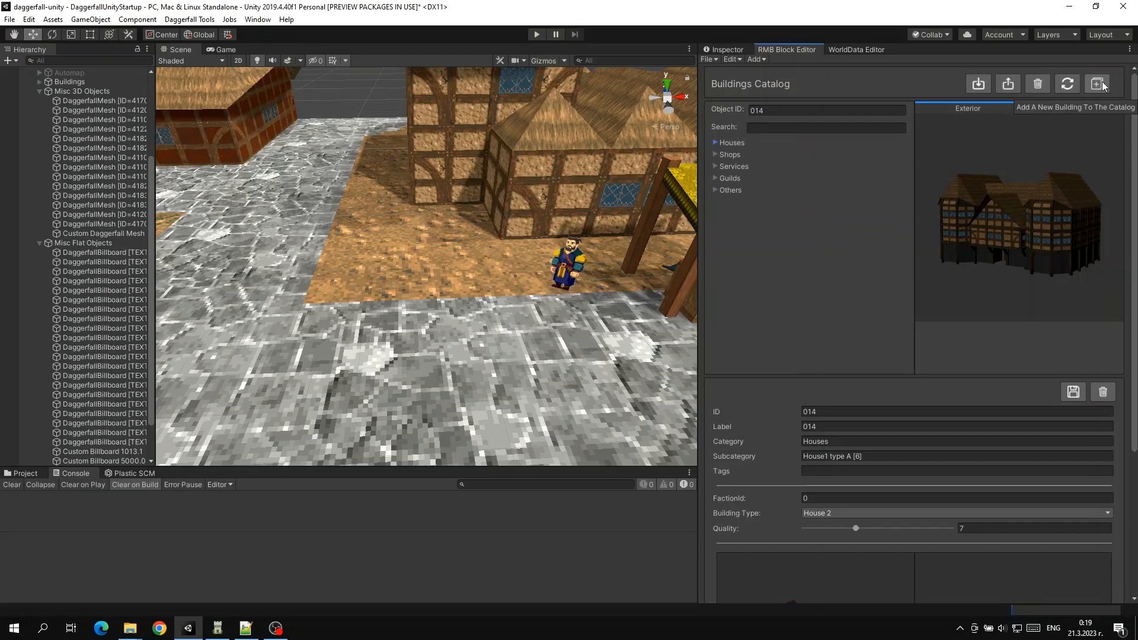
Step: Remove building 014 under House1 type A in Houses from the catalog
{"action": "left_click", "coordinate": [715, 143]}
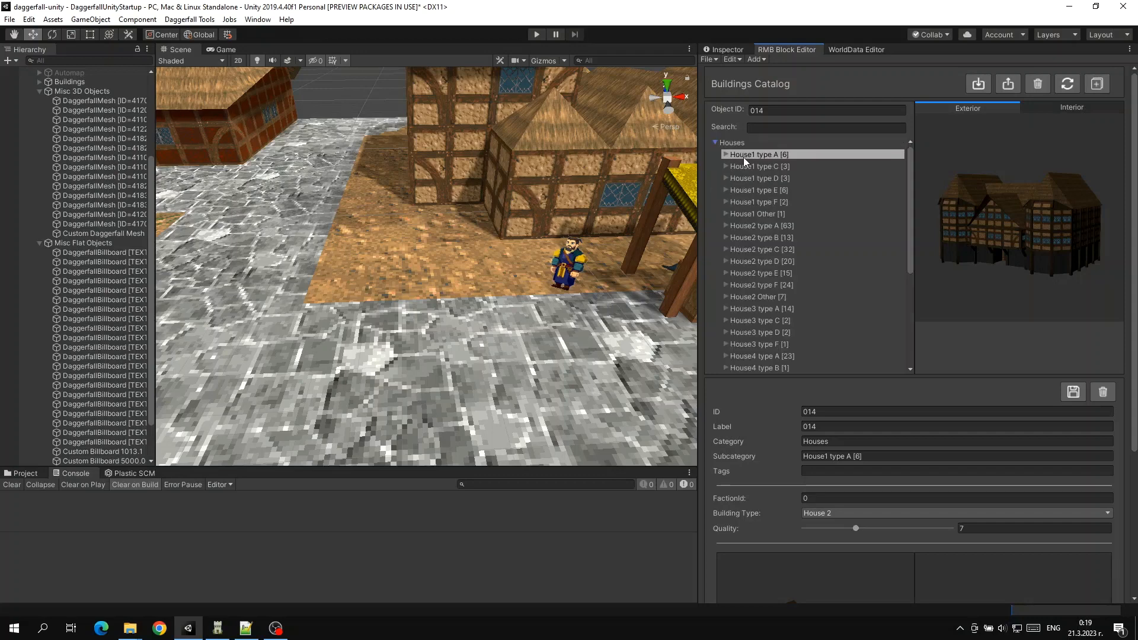
{"action": "scroll", "coordinate": [741, 188], "scroll_direction": "down", "scroll_amount": 3}
{"action": "scroll", "coordinate": [741, 187], "scroll_direction": "up", "scroll_amount": 3}
{"action": "left_click", "coordinate": [747, 155]}
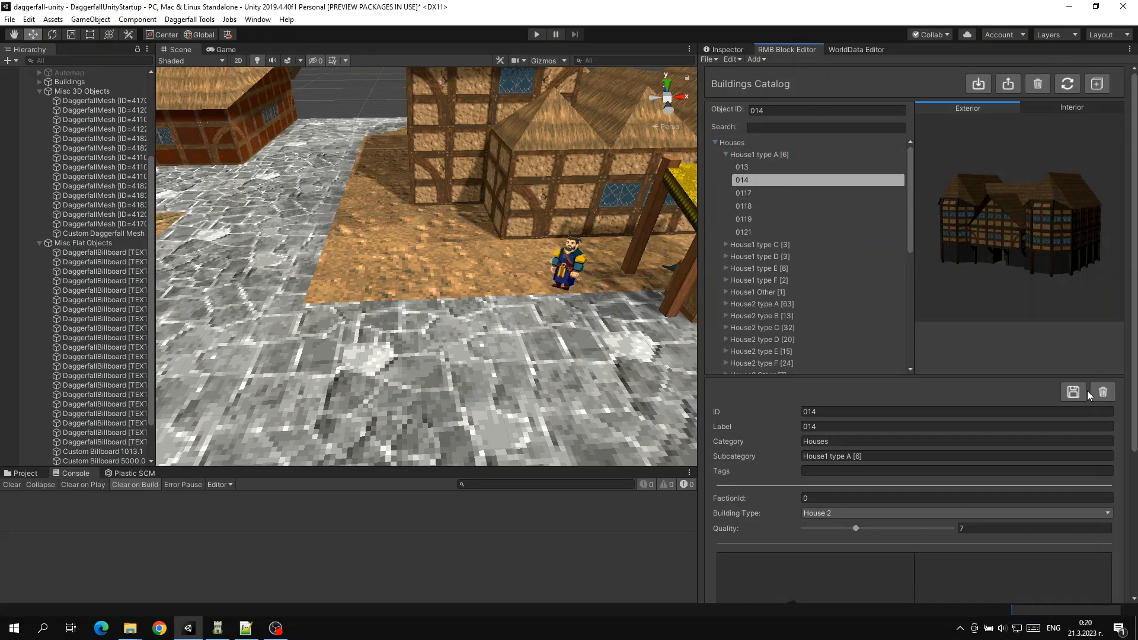
{"action": "left_click", "coordinate": [1103, 392]}
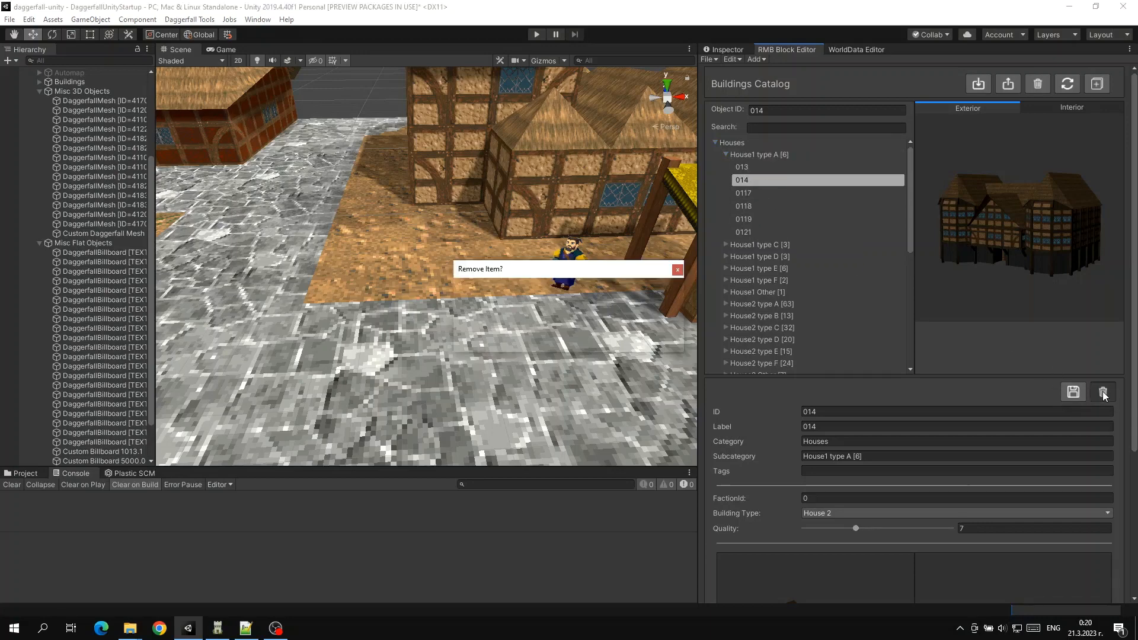
{"action": "left_click", "coordinate": [600, 339]}
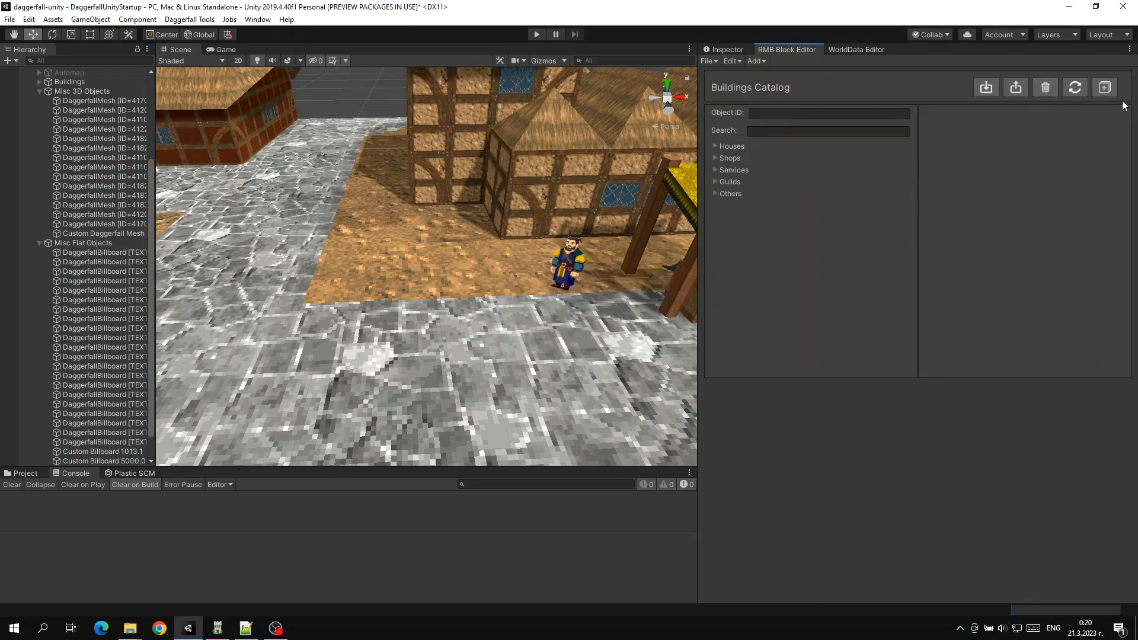
Step: Add a new building to the catalog with ID 999 and the label "My building"
{"action": "left_click", "coordinate": [1104, 88]}
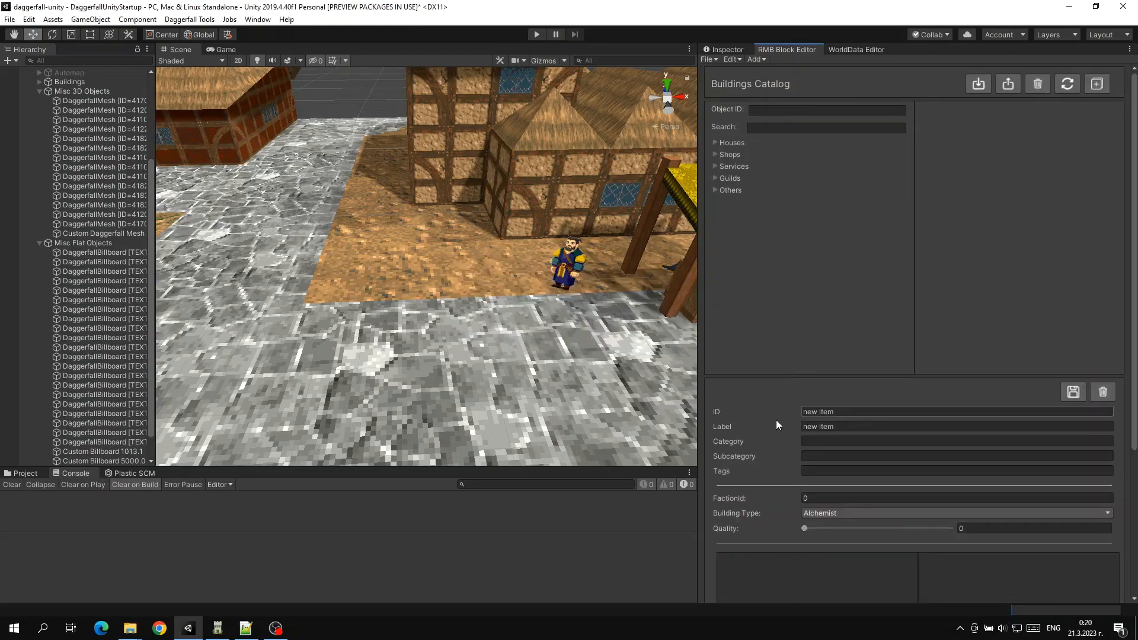
{"action": "scroll", "coordinate": [830, 444], "scroll_direction": "down", "scroll_amount": 5}
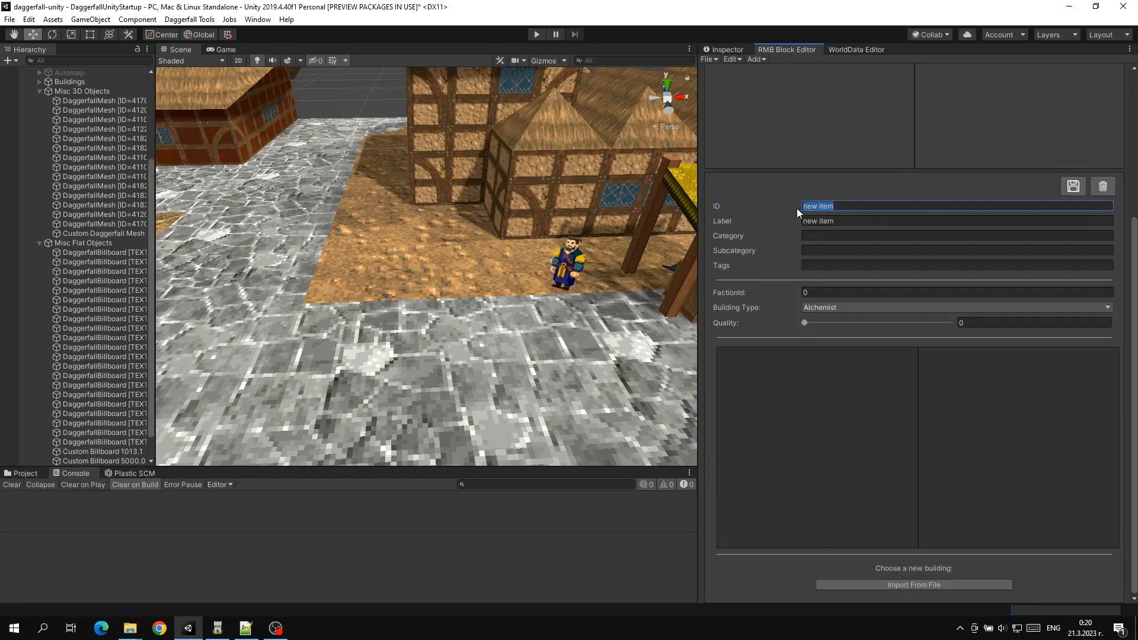
{"action": "left_click_drag", "start_coordinate": [855, 207], "coordinate": [773, 201]}
{"action": "scroll", "coordinate": [836, 108], "scroll_direction": "up", "scroll_amount": 3}
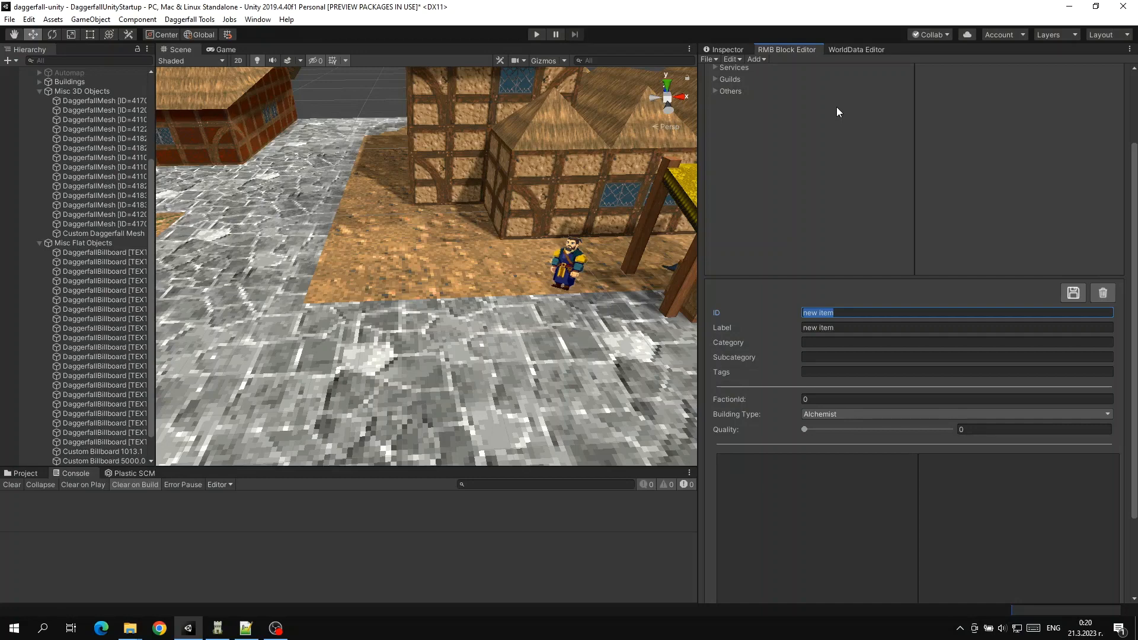
{"action": "type", "text": "999"}
{"action": "key", "text": "Return"}
{"action": "double_click", "coordinate": [816, 327]}
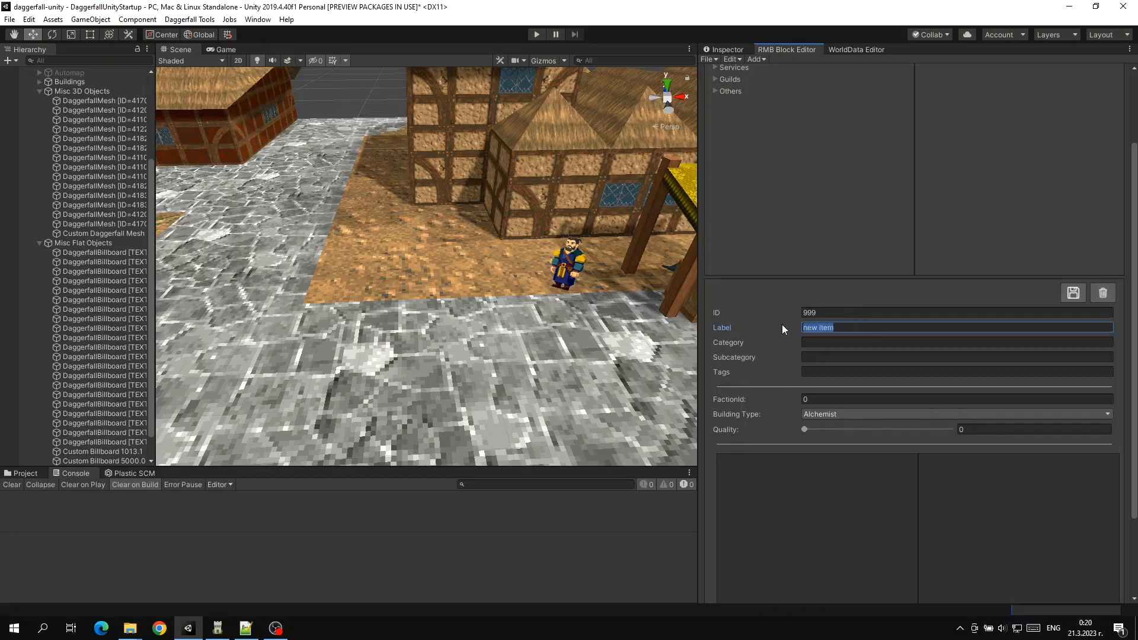
{"action": "type", "text": "My building"}
{"action": "left_click", "coordinate": [987, 303]}
Step: Import the properties, exterior and interior of the new building from oblivion-building.json
{"action": "scroll", "coordinate": [823, 358], "scroll_direction": "down", "scroll_amount": 3}
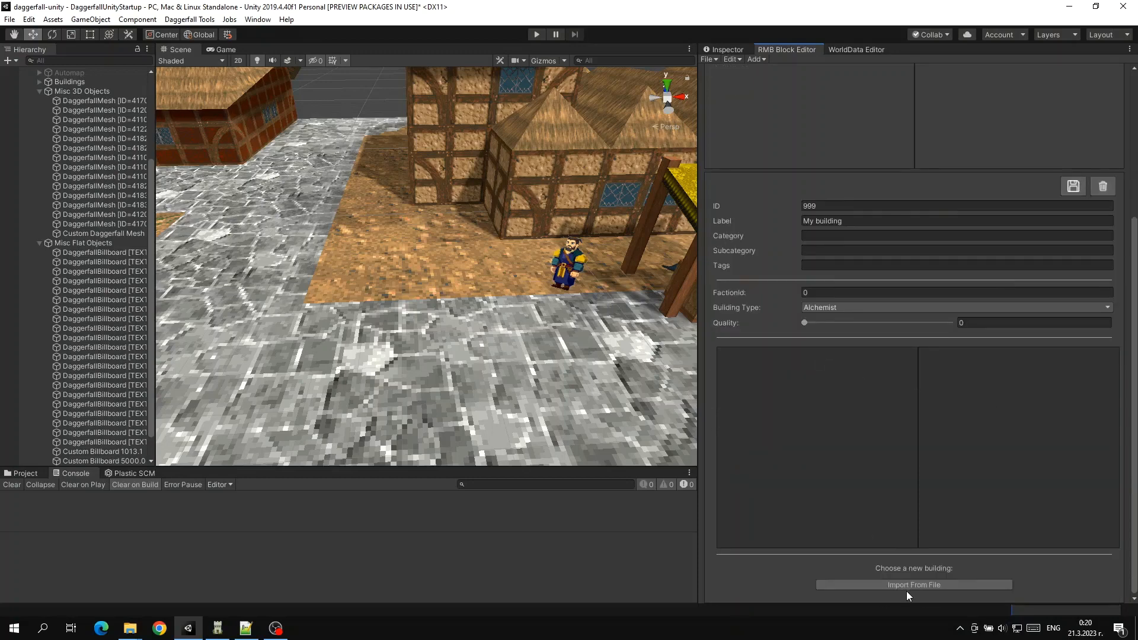
{"action": "left_click", "coordinate": [910, 584]}
{"action": "scroll", "coordinate": [910, 584], "scroll_direction": "down", "scroll_amount": 2}
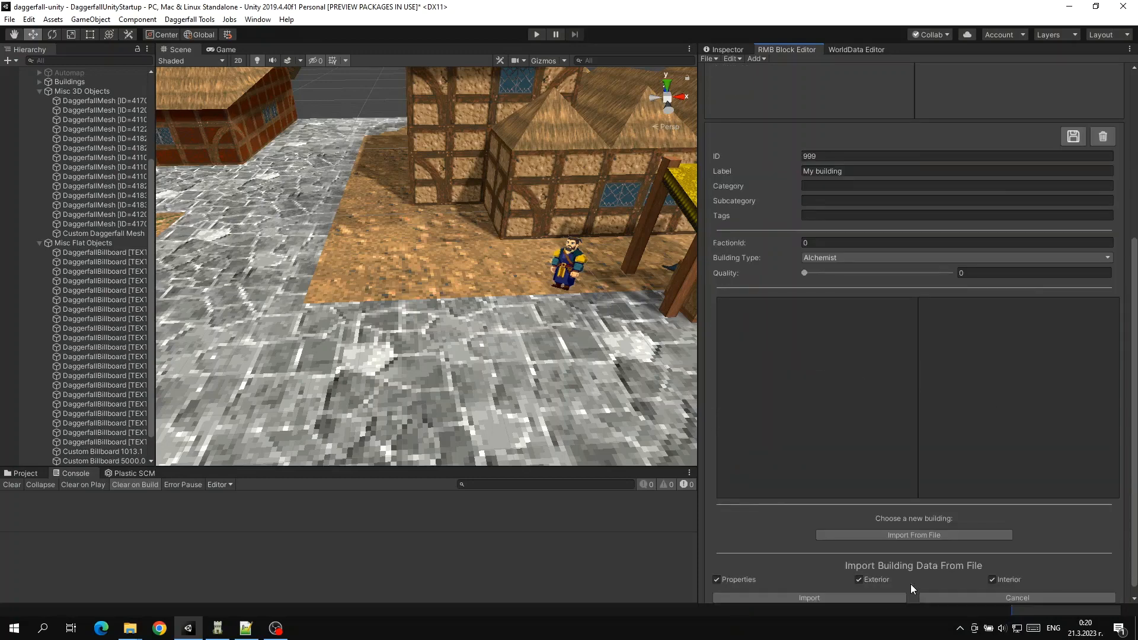
{"action": "left_click", "coordinate": [807, 597]}
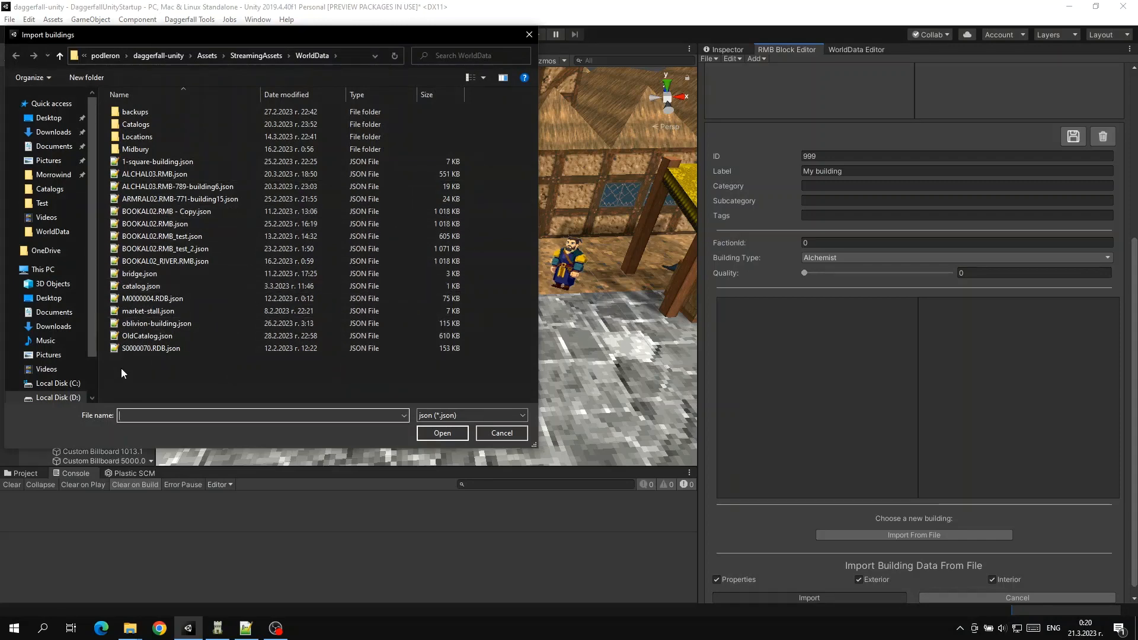
{"action": "double_click", "coordinate": [137, 327]}
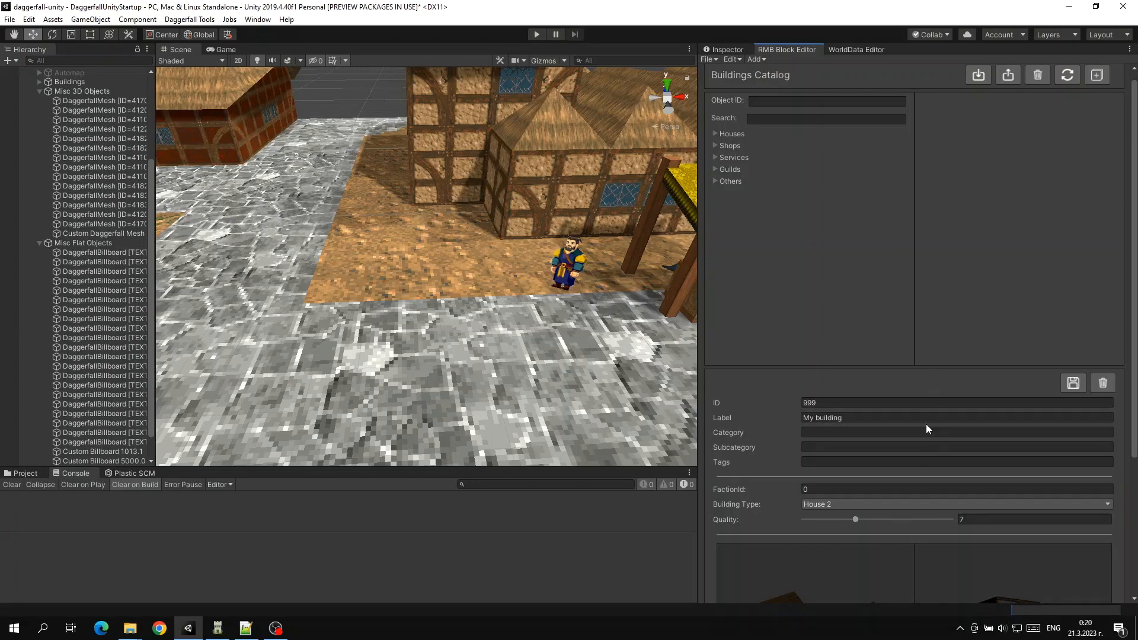
Step: Save the new catalog item and check the exterior preview of My building in the Other category
{"action": "scroll", "coordinate": [956, 244], "scroll_direction": "down", "scroll_amount": 5}
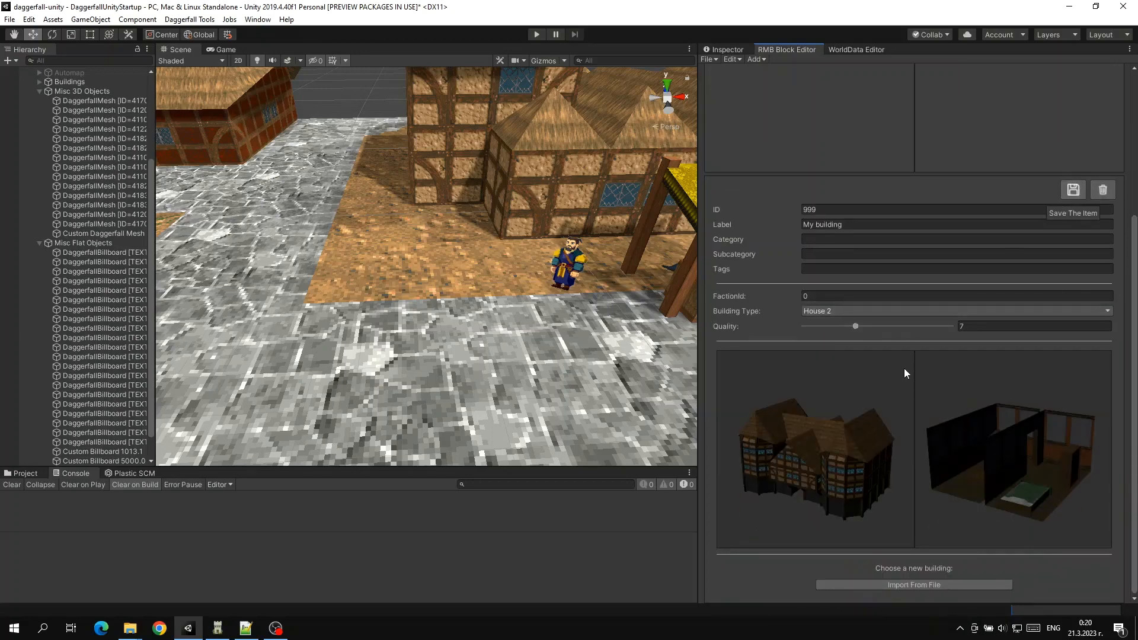
{"action": "scroll", "coordinate": [815, 239], "scroll_direction": "up", "scroll_amount": 5}
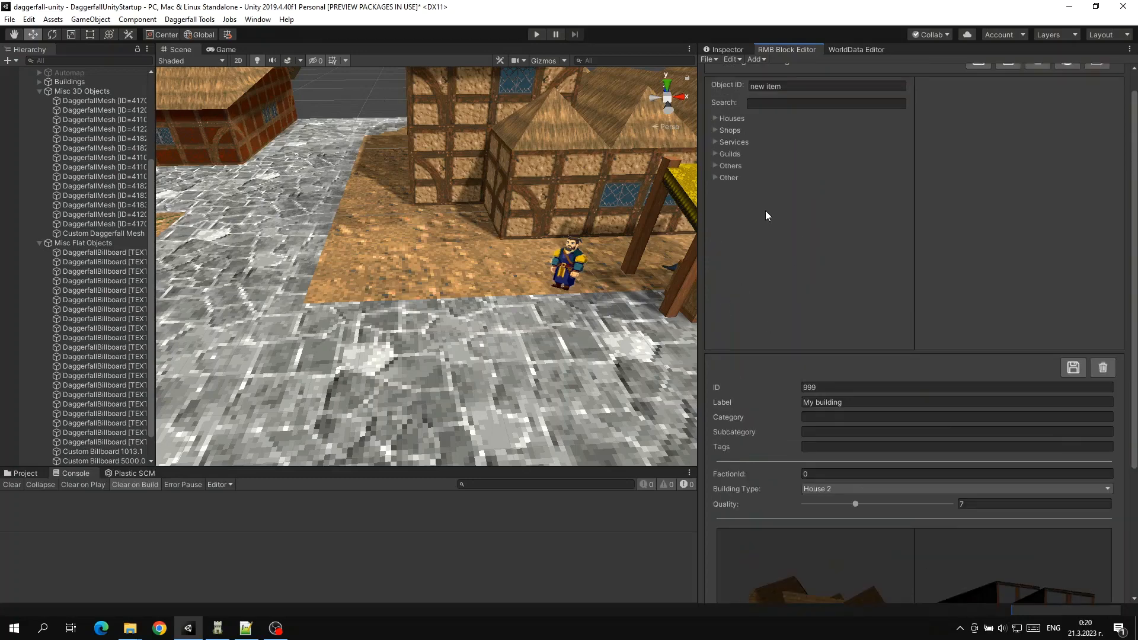
{"action": "left_click", "coordinate": [725, 178]}
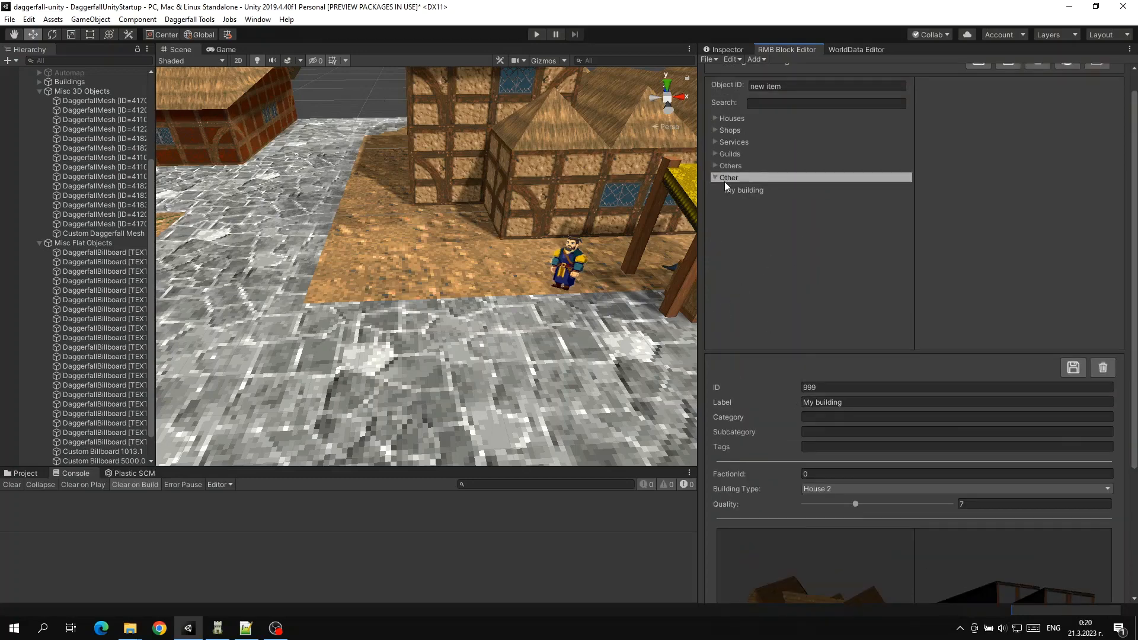
{"action": "left_click", "coordinate": [733, 189]}
{"action": "scroll", "coordinate": [809, 352], "scroll_direction": "up", "scroll_amount": 1}
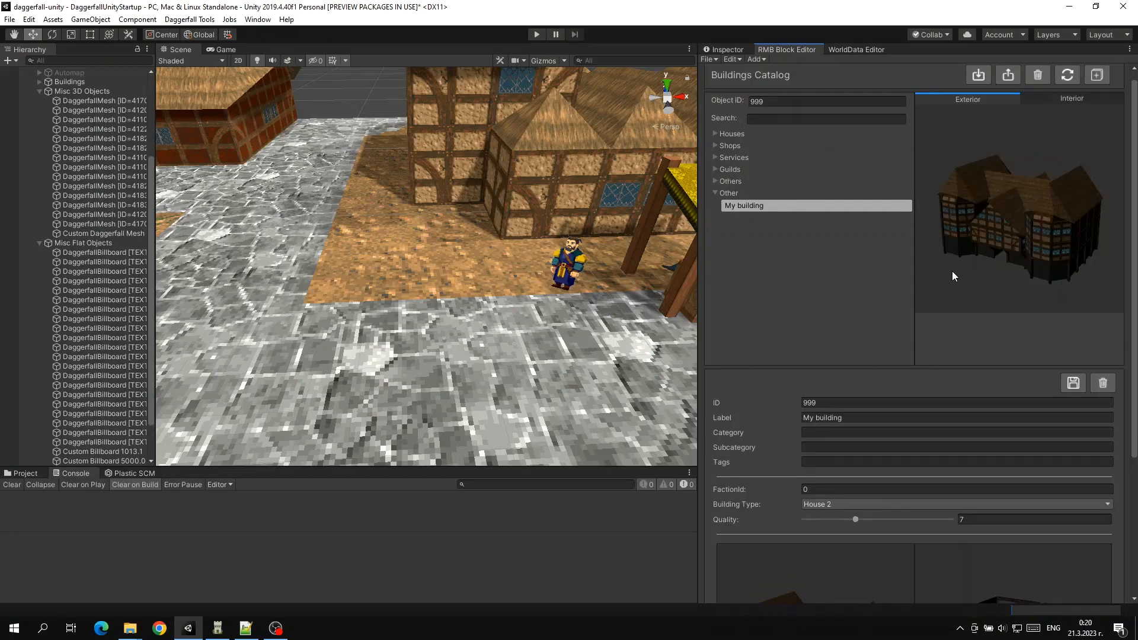
{"action": "left_click_drag", "start_coordinate": [952, 272], "coordinate": [1068, 213]}
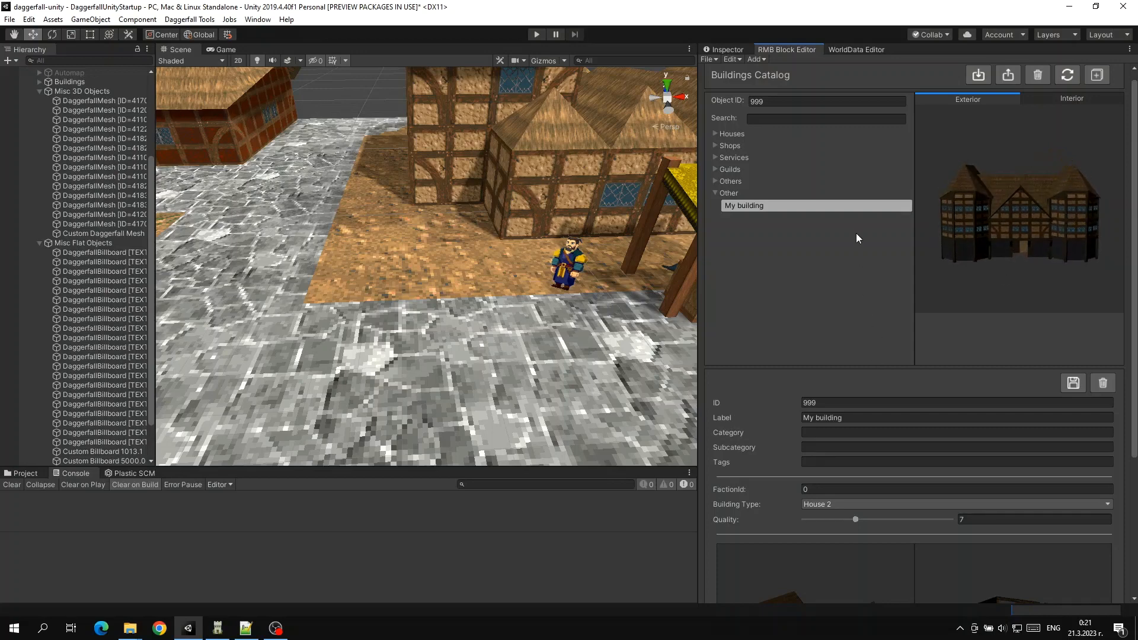
Step: Choose My building from the Other category as the template for adding a building and check its preview
{"action": "left_click", "coordinate": [754, 59]}
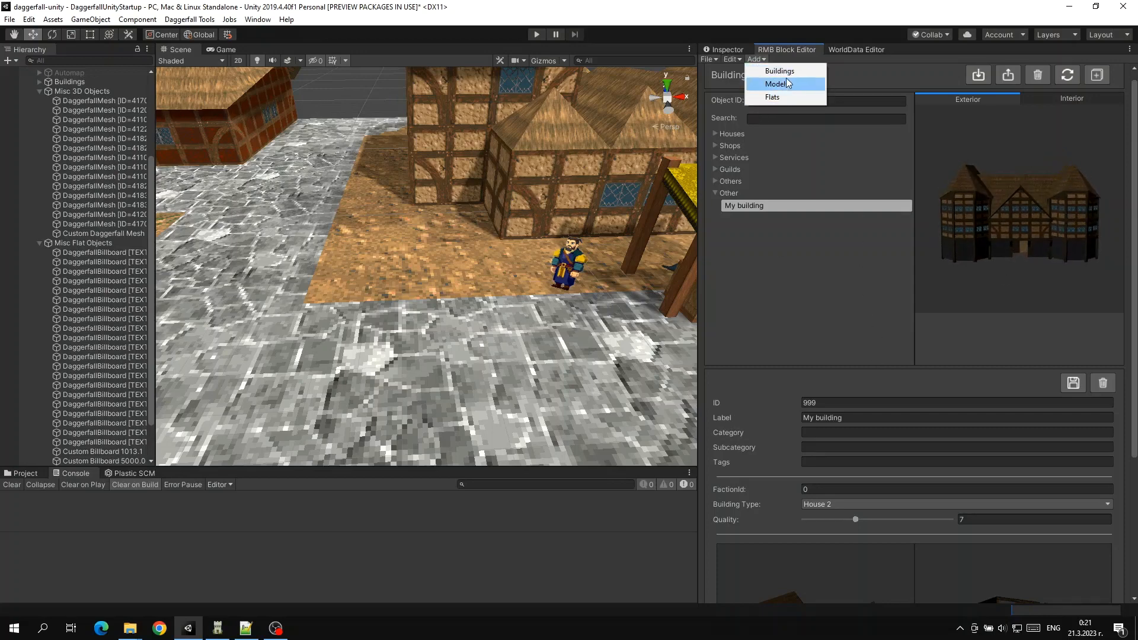
{"action": "left_click", "coordinate": [788, 70]}
{"action": "double_click", "coordinate": [741, 177]}
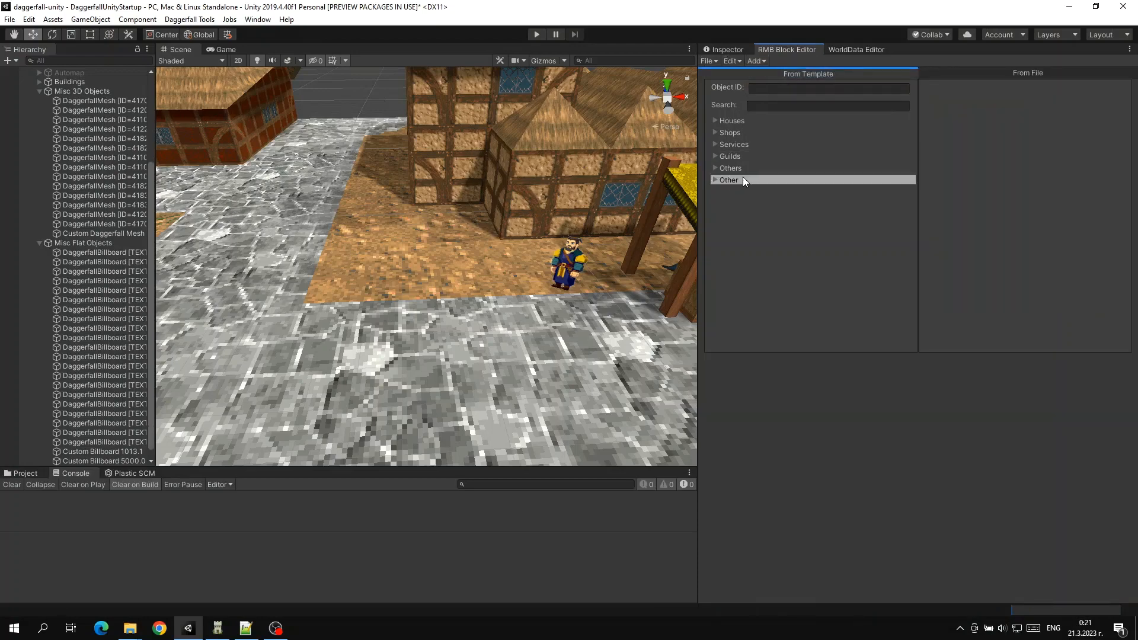
{"action": "left_click", "coordinate": [770, 194]}
{"action": "left_click_drag", "start_coordinate": [1008, 178], "coordinate": [1039, 165]}
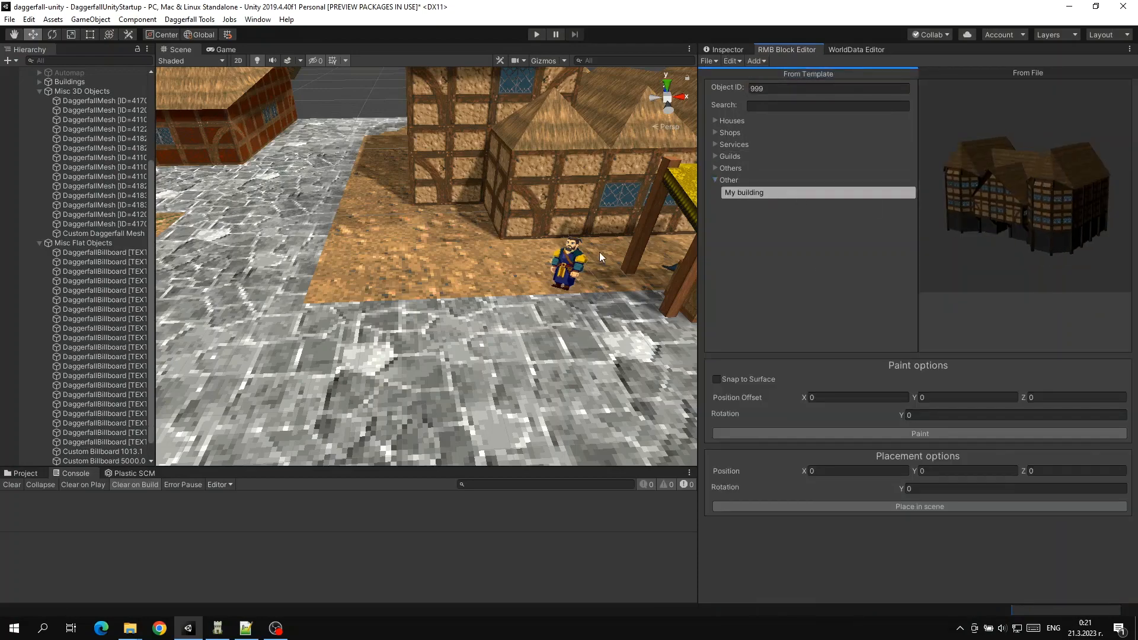
Step: Try painting My building into the scene with Snap to Surface enabled, and remove it from the block
{"action": "key", "text": "s"}
{"action": "right_click_drag", "start_coordinate": [557, 264], "coordinate": [492, 329]}
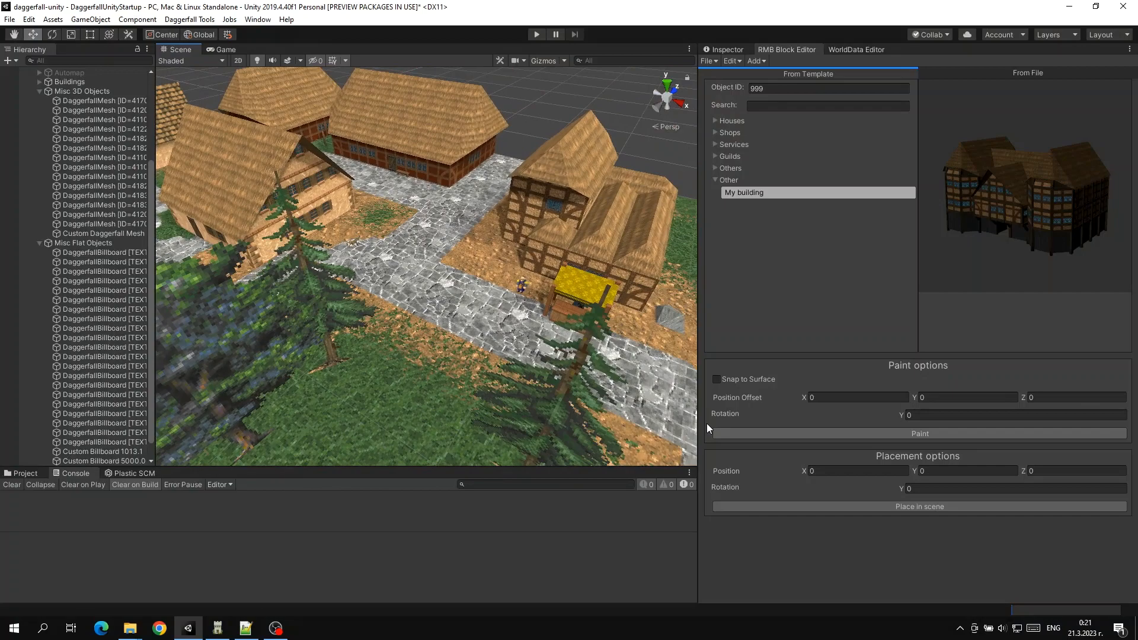
{"action": "left_click", "coordinate": [716, 379]}
{"action": "left_click", "coordinate": [752, 433]}
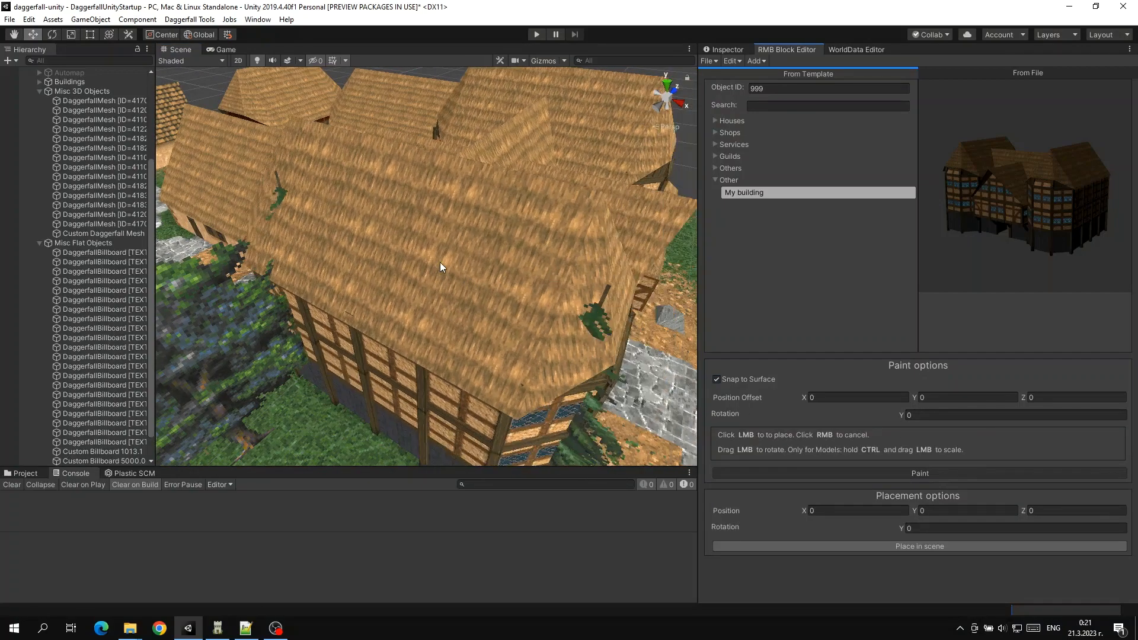
{"action": "mouse_move", "coordinate": [389, 217]}
{"action": "right_mouse_down"}
{"action": "mouse_move", "coordinate": [461, 254]}
{"action": "mouse_move", "coordinate": [310, 208]}
{"action": "mouse_move", "coordinate": [447, 176]}
{"action": "mouse_move", "coordinate": [432, 188]}
{"action": "mouse_move", "coordinate": [540, 224]}
{"action": "mouse_move", "coordinate": [695, 206]}
{"action": "right_mouse_up"}
{"action": "key", "text": "w"}
{"action": "left_click", "coordinate": [509, 210]}
{"action": "key", "text": "Delete"}
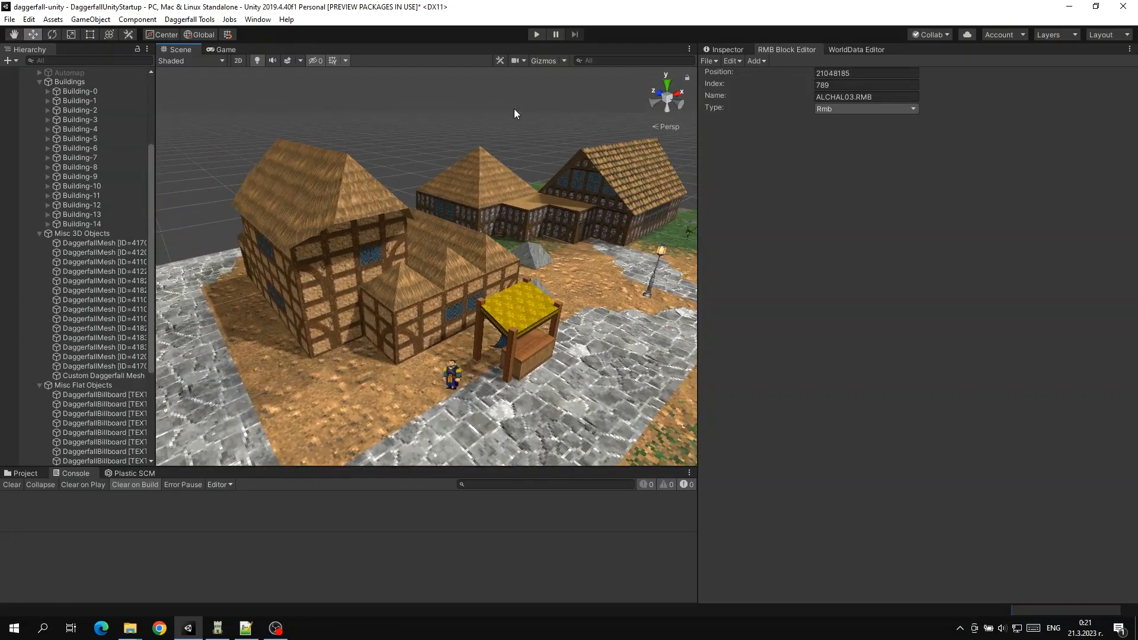
Step: Inspect the Alchemist building beside the market stall, clear the selection and look over the surrounding block
{"action": "left_click", "coordinate": [409, 231]}
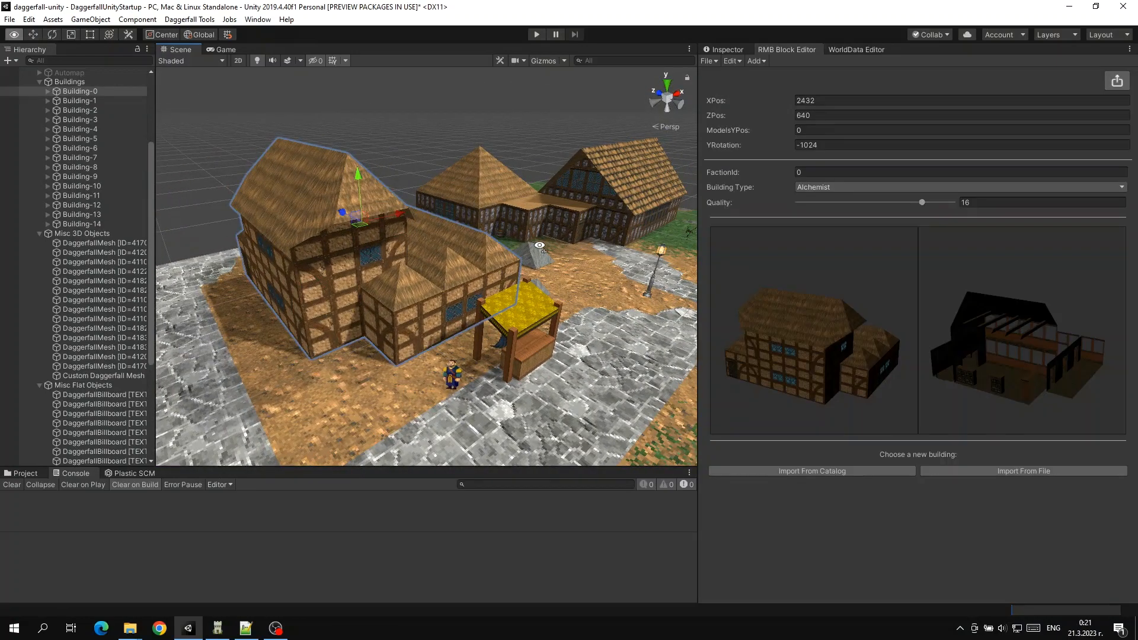
{"action": "right_click_drag", "start_coordinate": [404, 247], "coordinate": [367, 210]}
{"action": "right_click_drag", "start_coordinate": [464, 233], "coordinate": [426, 186]}
{"action": "left_click", "coordinate": [330, 263]}
{"action": "left_click", "coordinate": [366, 109]}
{"action": "right_click_drag", "start_coordinate": [366, 109], "coordinate": [599, 144]}
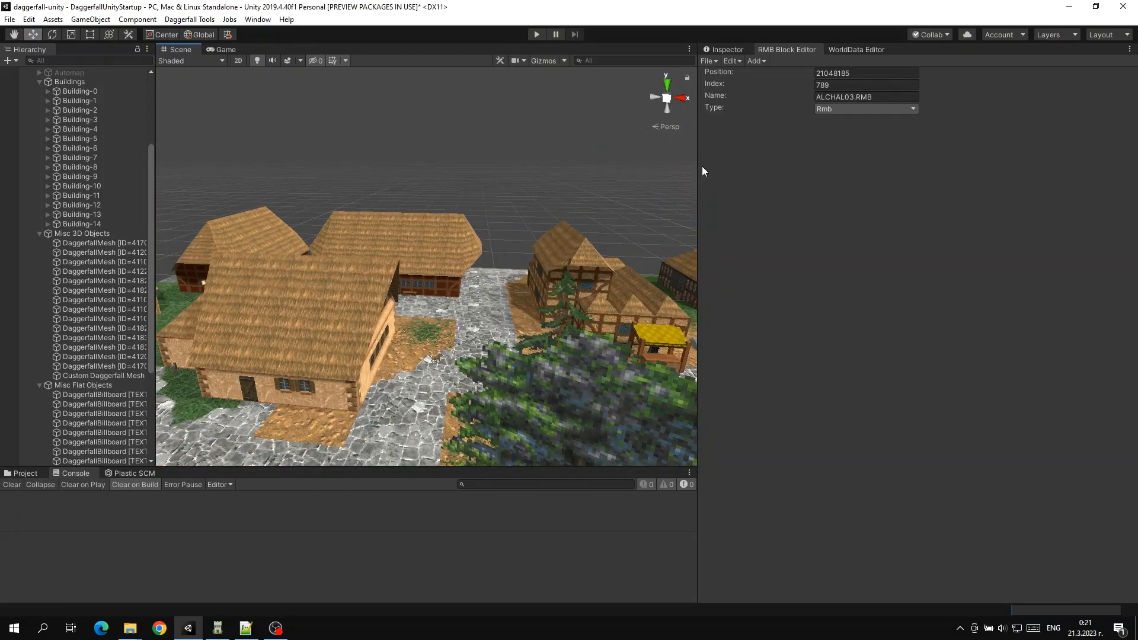